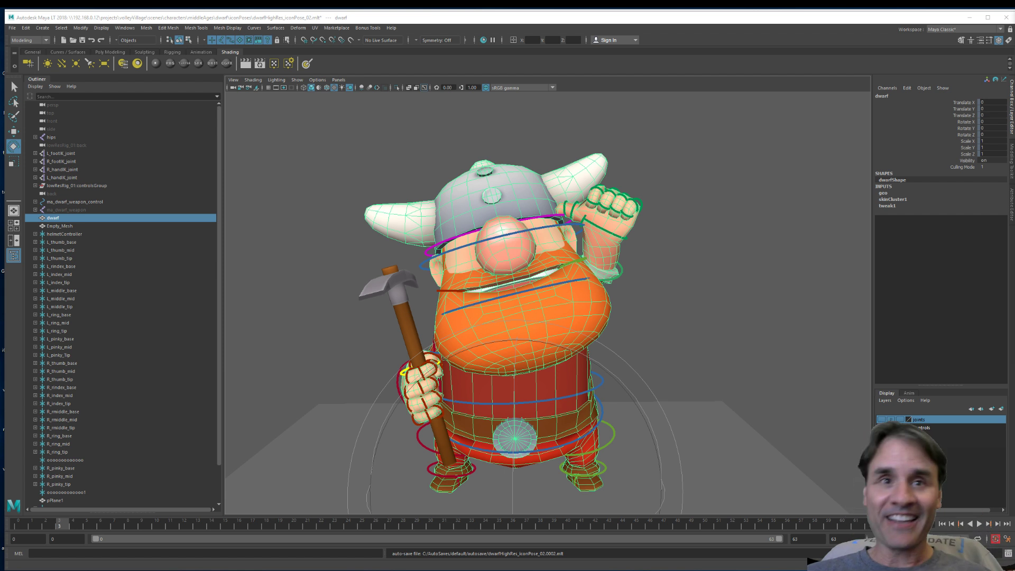
Inspect the posed dwarf's face, beard and jaw controller from several angles
click(694, 322)
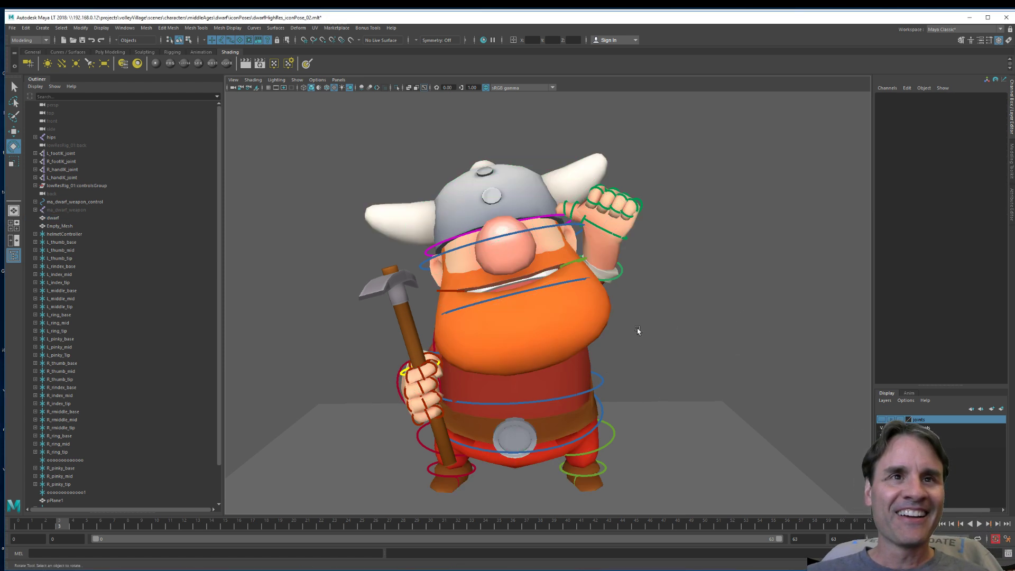
alt+drag(639, 333, 638, 329)
scroll(637, 328, up, 6)
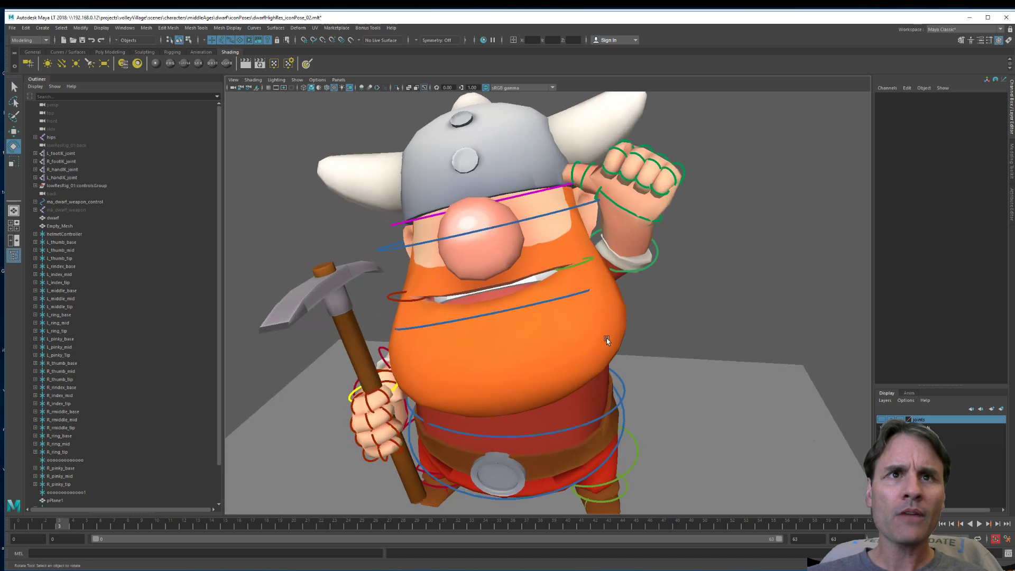
alt+drag(624, 311, 588, 257)
click(582, 299)
key(w)
key(e)
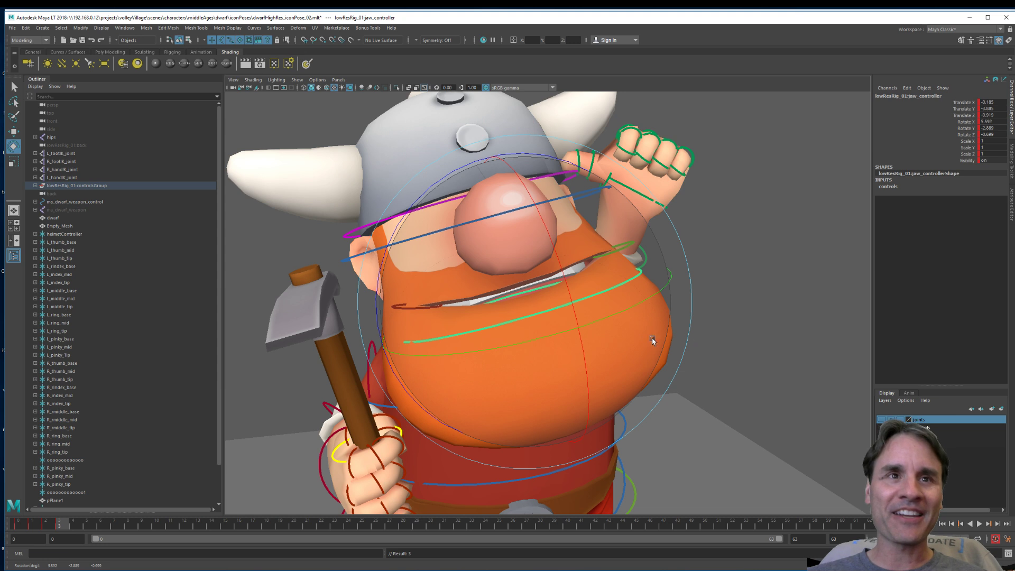
alt+middle_drag(654, 340, 680, 331)
alt+drag(680, 331, 574, 250)
scroll(617, 356, down, 2)
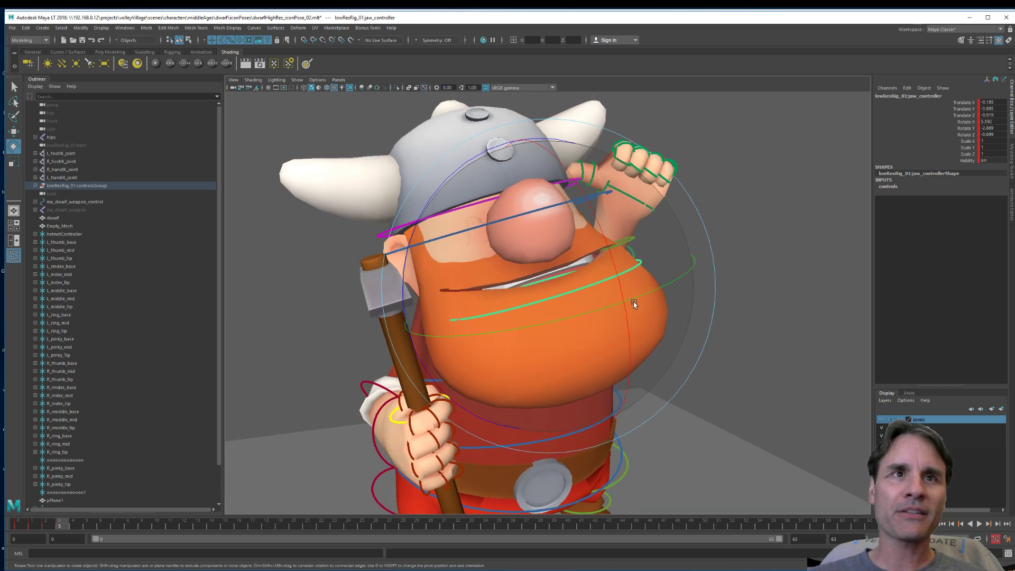
mouse_move(635, 305)
alt+mouse_down()
mouse_move(613, 307)
mouse_move(601, 263)
mouse_move(601, 299)
mouse_move(642, 311)
alt+mouse_up()
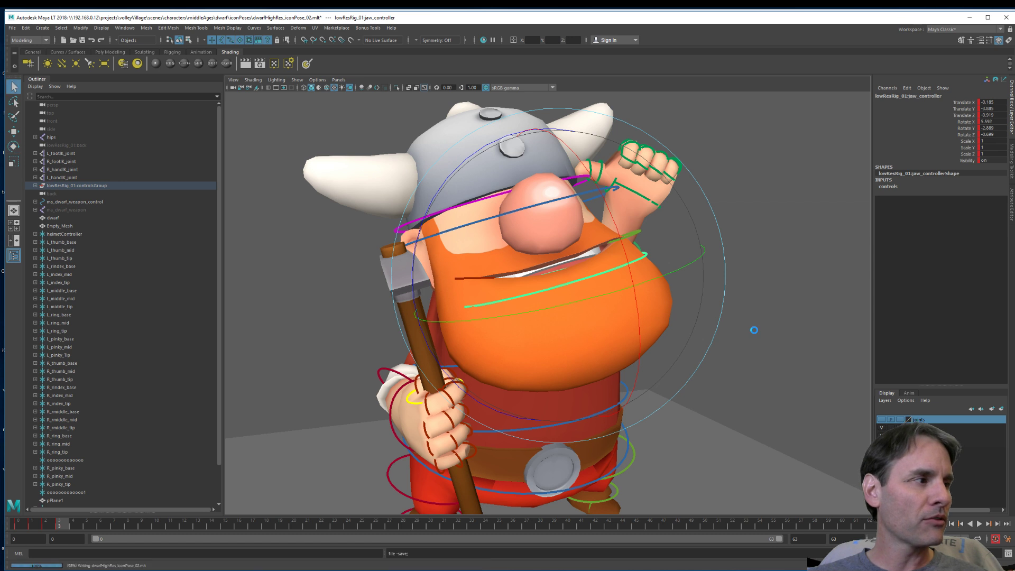
Deselect the jaw controller and save the dwarf scene
click(655, 340)
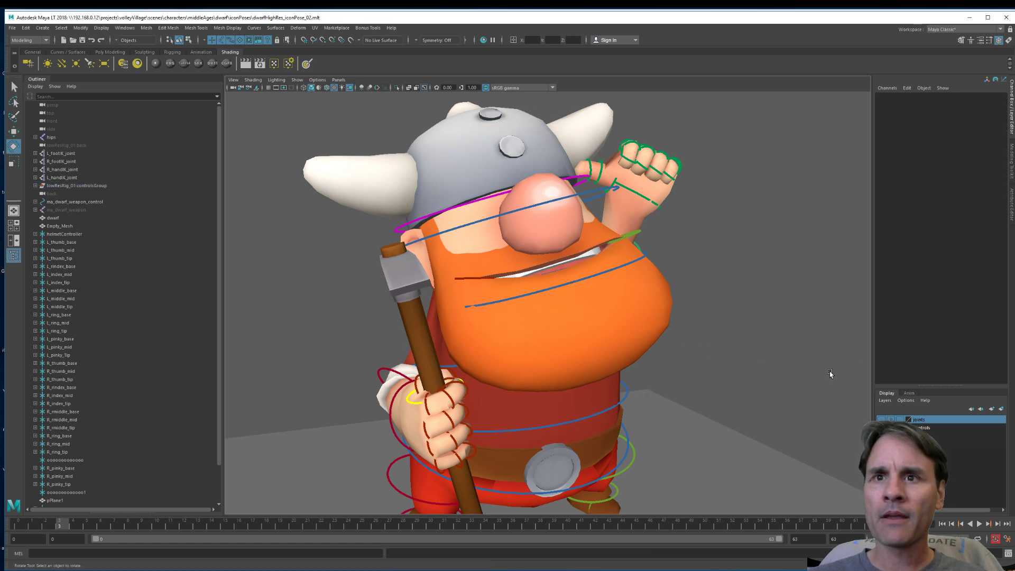
key(ctrl+s)
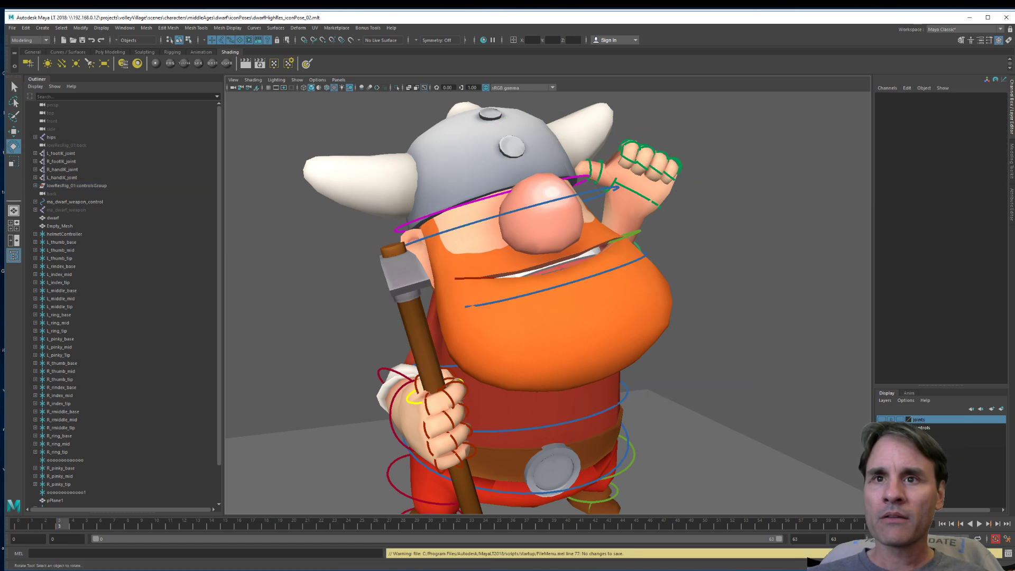
Select the dwarf mesh and start an OBJ export of the selection, taking dwarf_iconPoseB.obj as the base file name
click(738, 341)
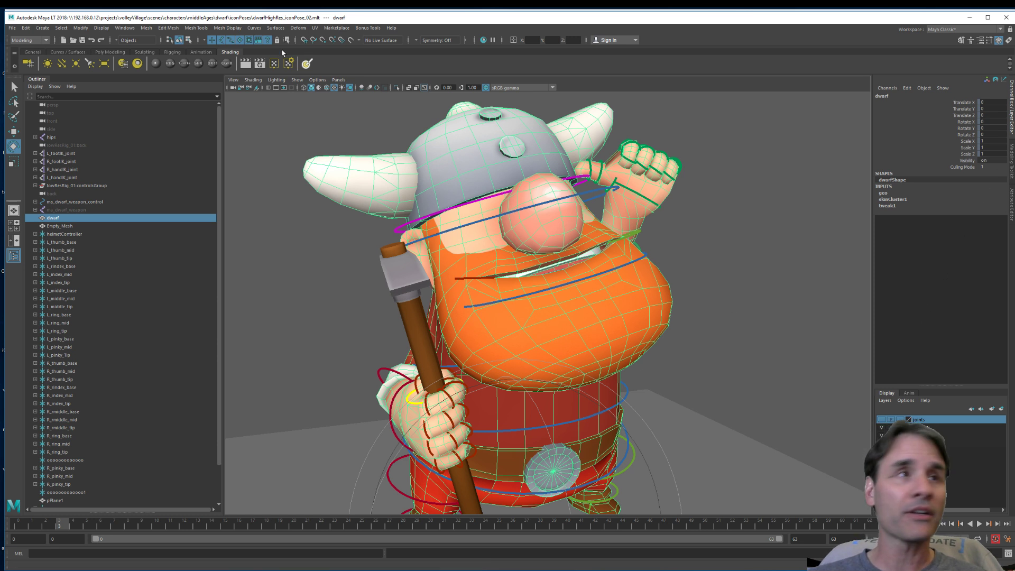
click(11, 28)
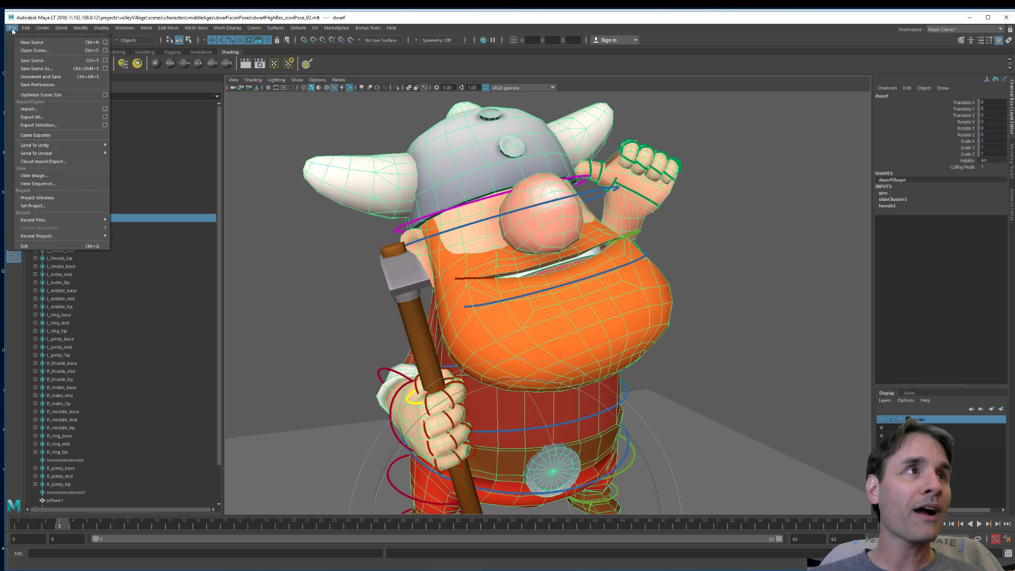
click(61, 126)
double_click(360, 198)
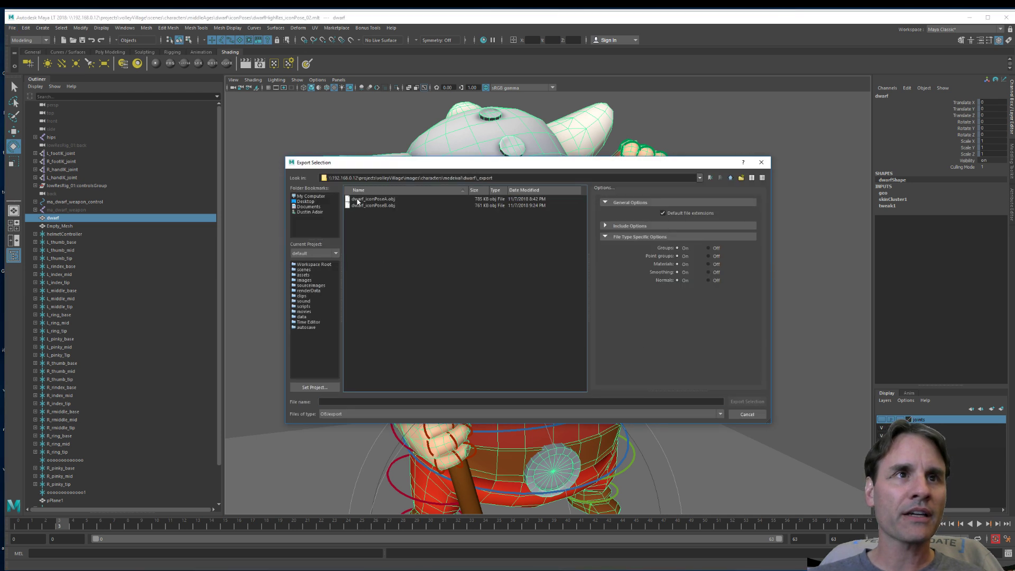
click(384, 206)
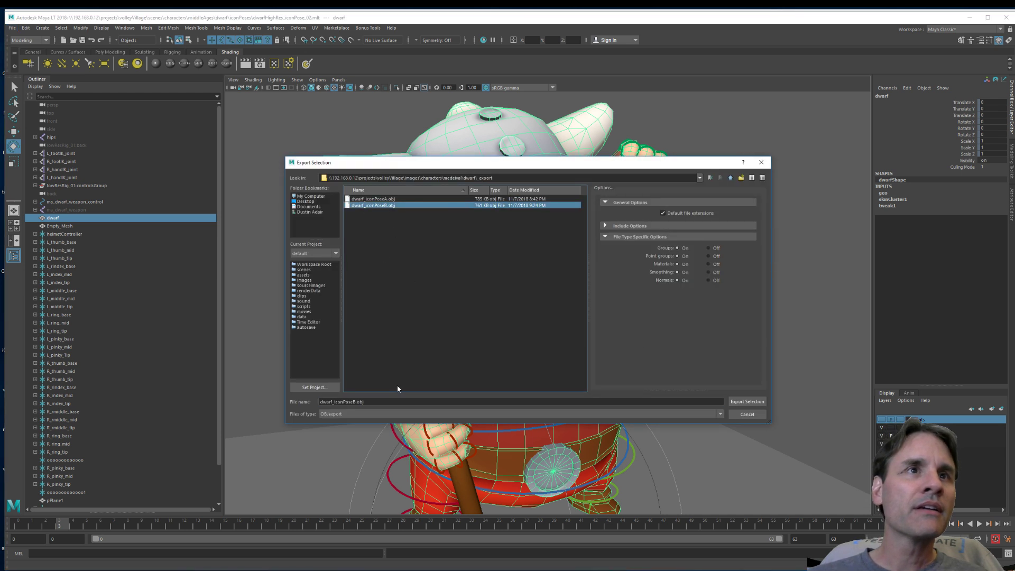
Change the export location to the volleyVillage project's scenes/characters/middleAges/dwarf/iconPoses/_export folder
drag(407, 182, 954, 242)
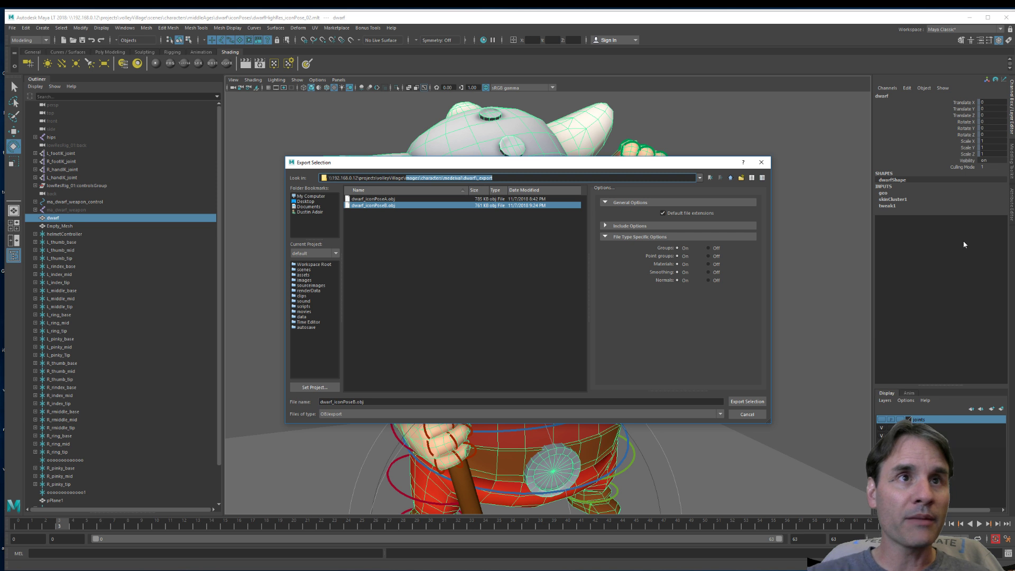
key(BackSpace)
text(sce)
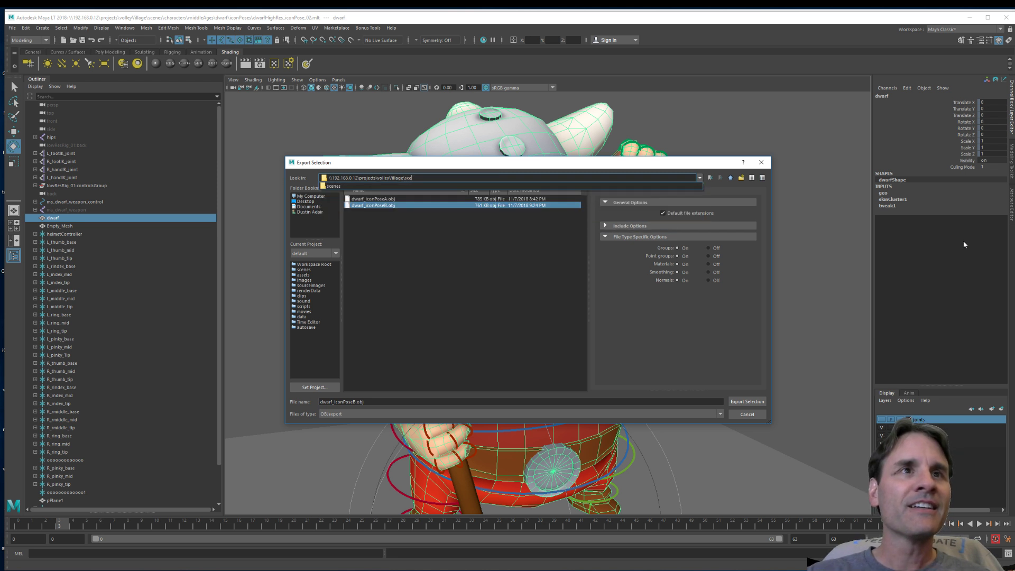
key(Down)
key(Return)
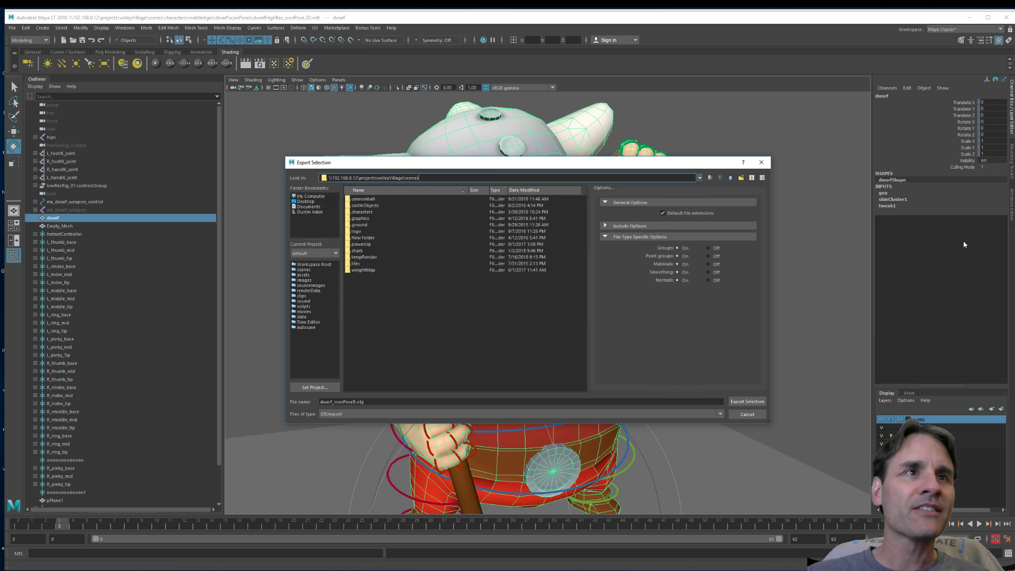
double_click(380, 213)
double_click(365, 212)
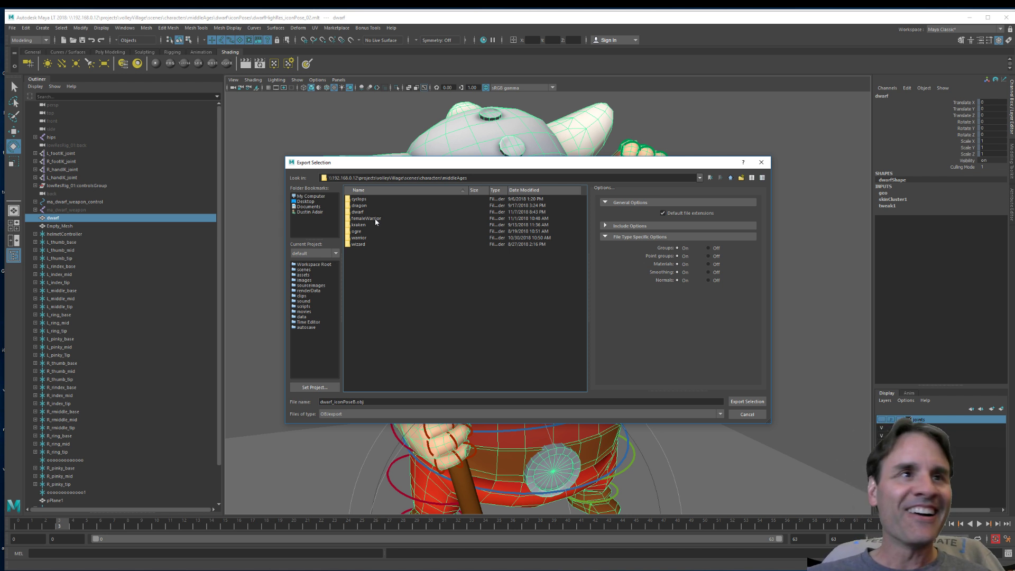
double_click(360, 212)
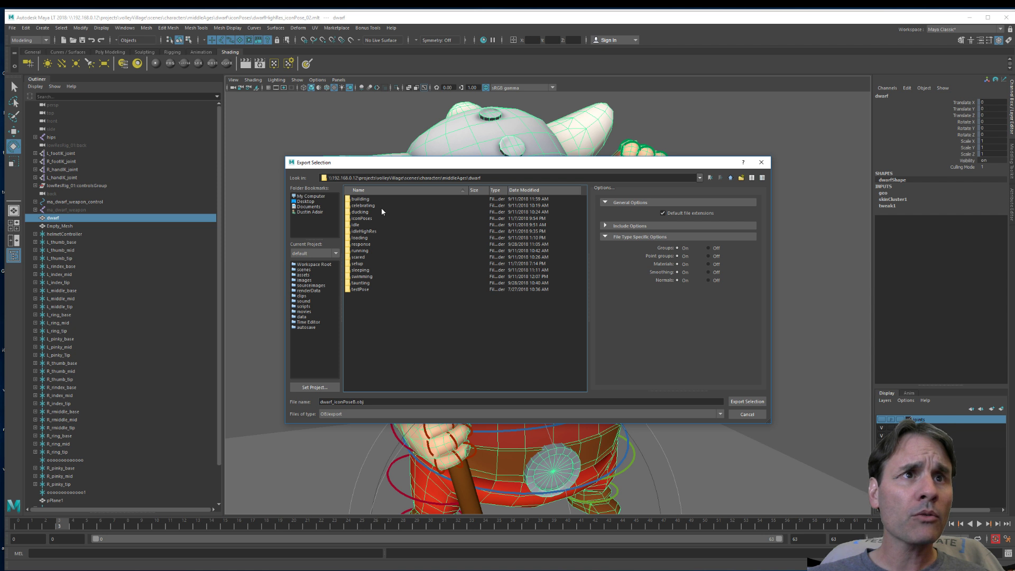
double_click(372, 218)
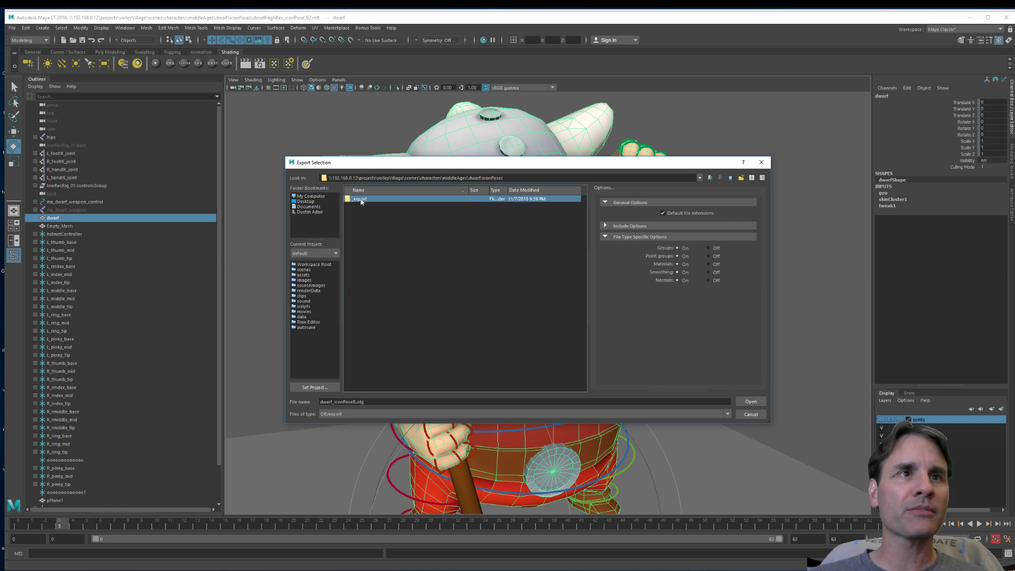
double_click(359, 199)
Export the selected dwarf mesh as dwarf_iconPoseC.obj
click(379, 206)
click(369, 403)
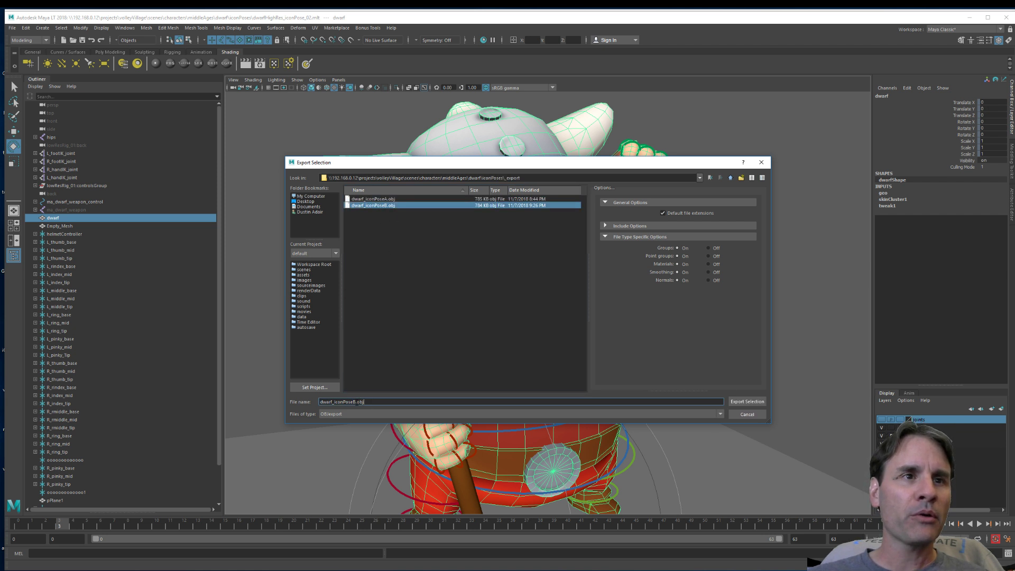
key(BackSpace)
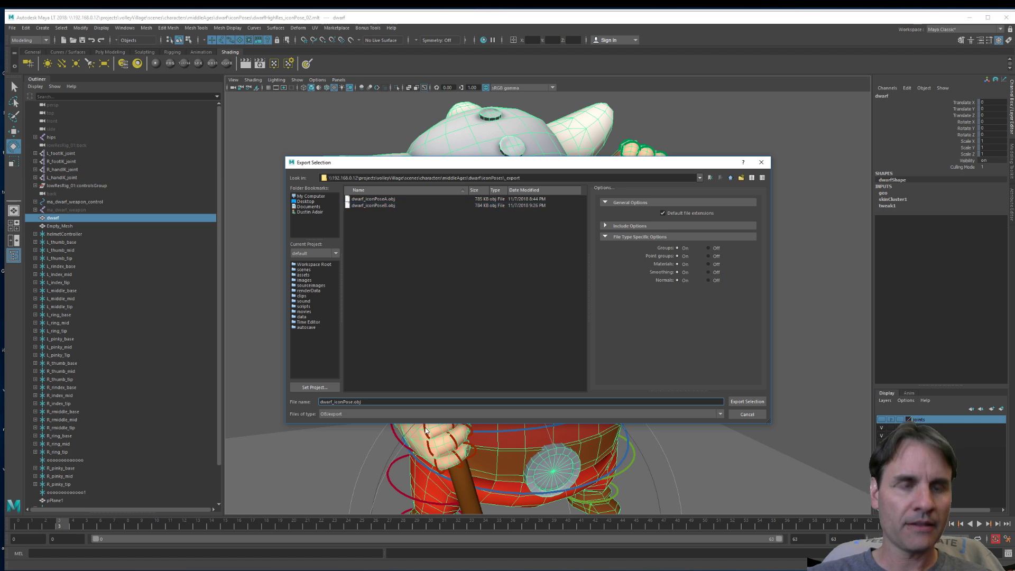
text(C)
key(Return)
Switch to LightWave Layout and save the open scene under the new name dwarf_poseC.lws
key(alt+Tab)
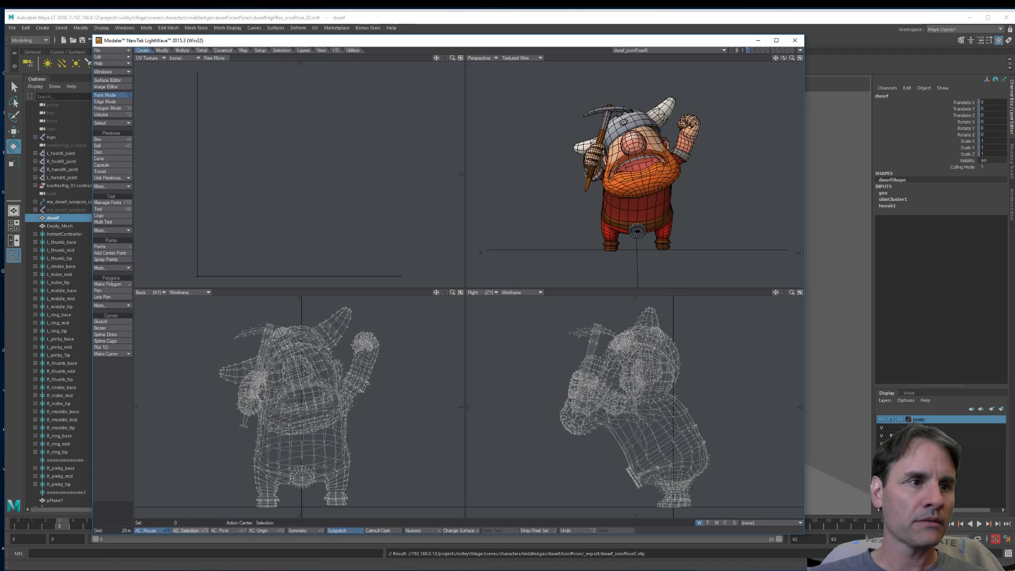
key(alt+Tab)
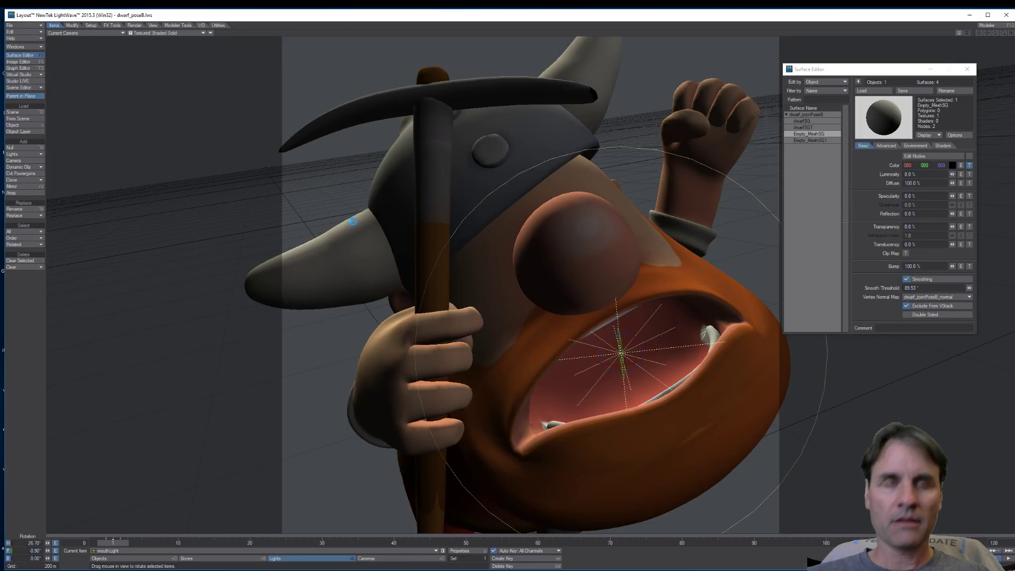
key(ctrl+o)
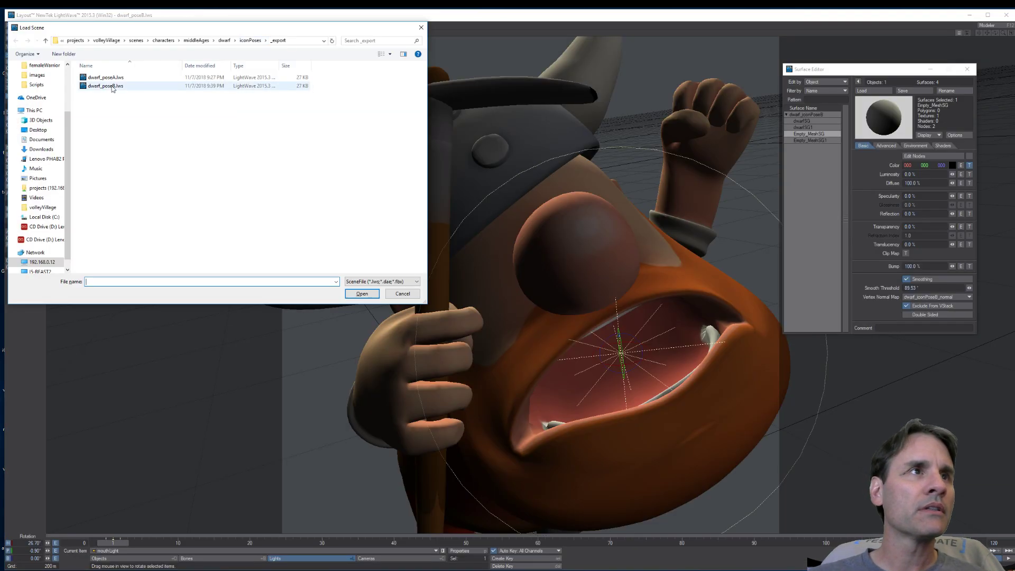
key(Escape)
key(shift+s)
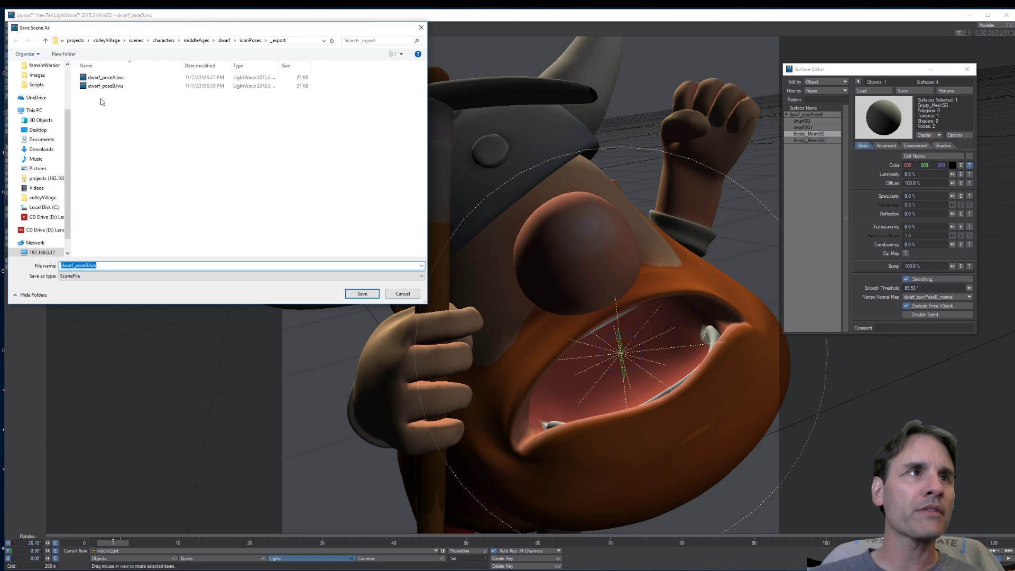
click(99, 86)
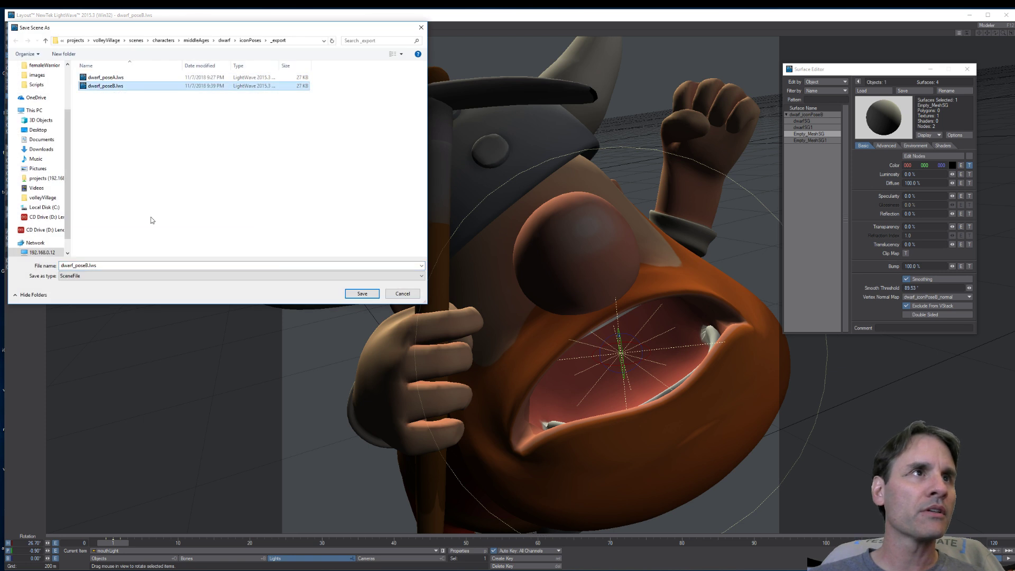
double_click(87, 265)
key(End)
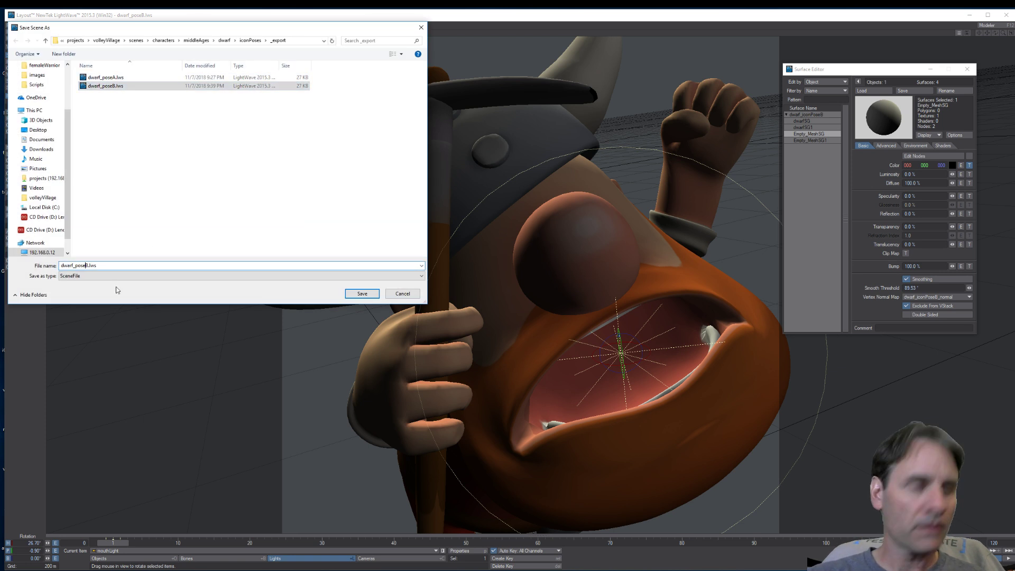
key(Delete)
text(C)
key(Return)
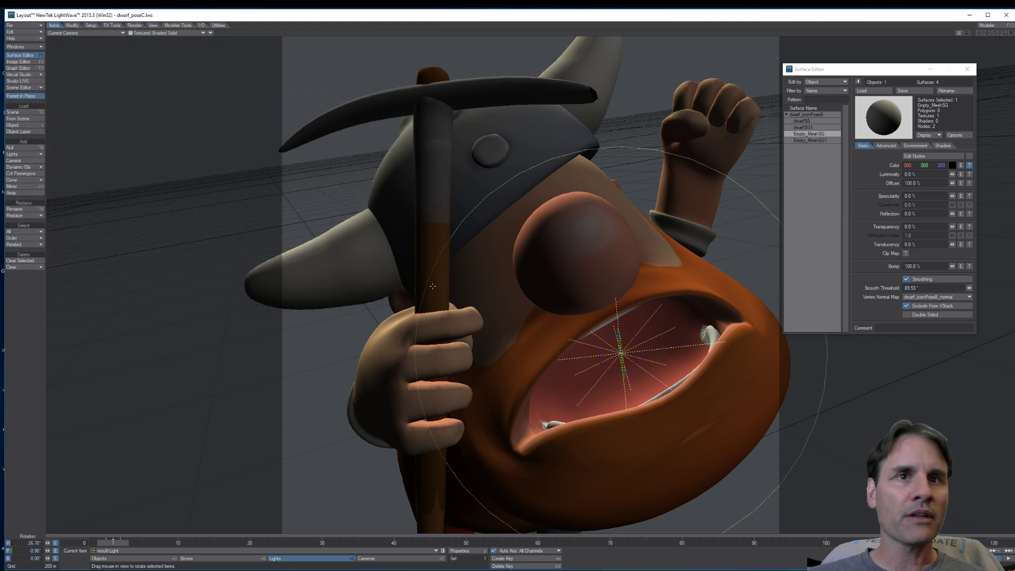
Replace the dwarf_iconPoseB object in the scene with dwarf_iconPoseC.obj
key(shift+o)
key(t)
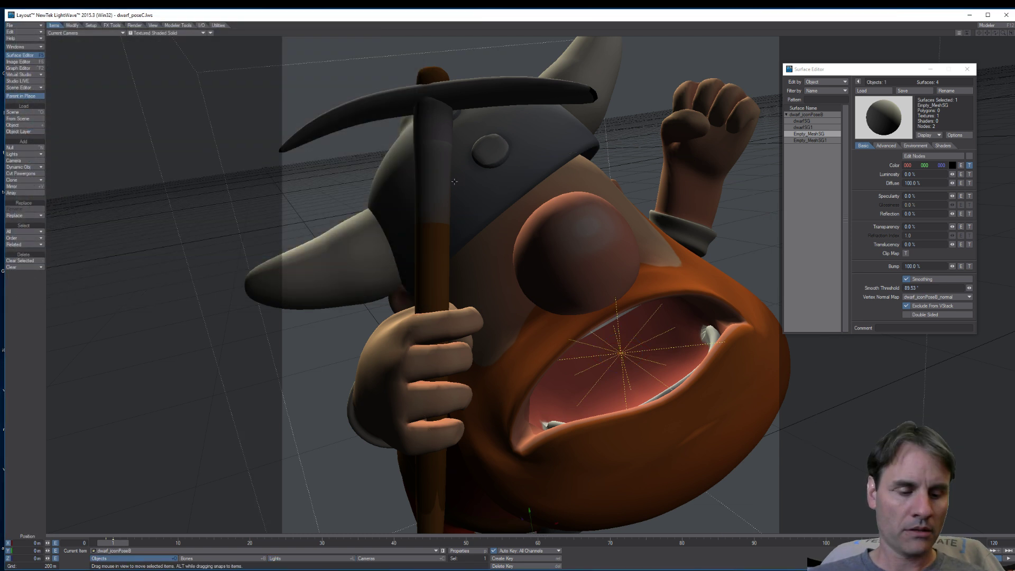
key(shift+r)
click(122, 111)
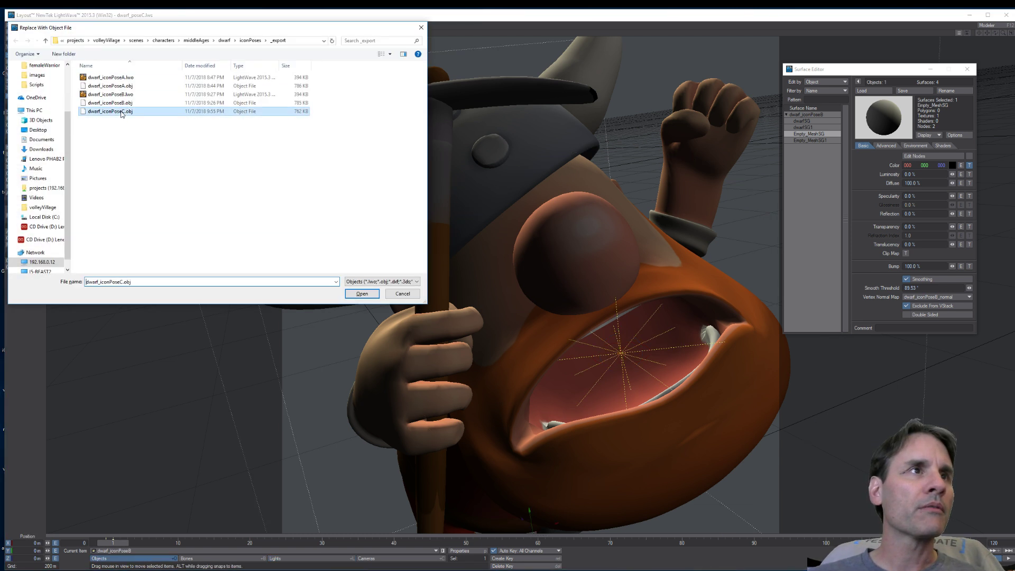
double_click(122, 112)
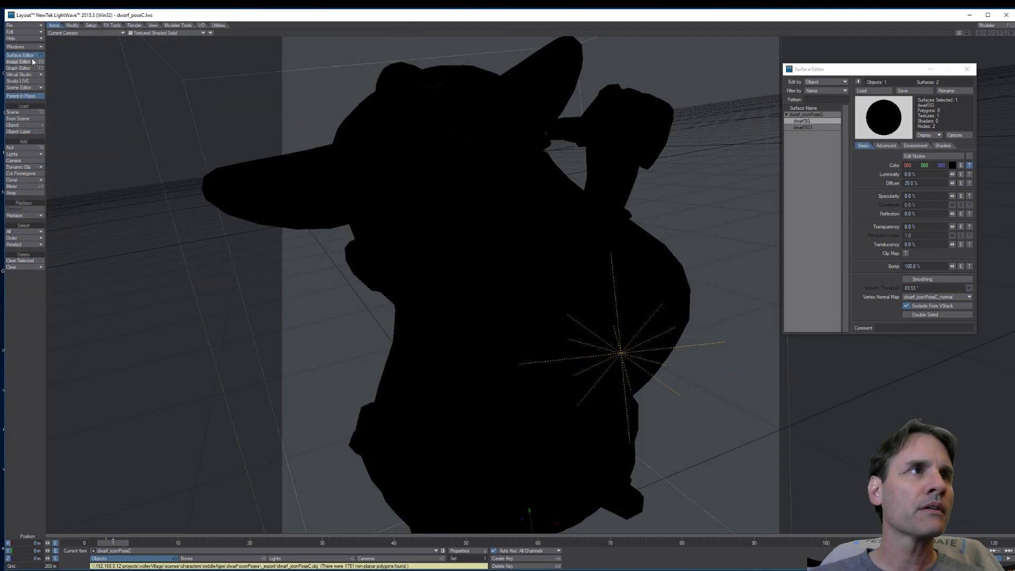
Check the replaced object's dwarfSG and dwarfSG1 surfaces in the Surface Editor and bring up Modeler
click(31, 55)
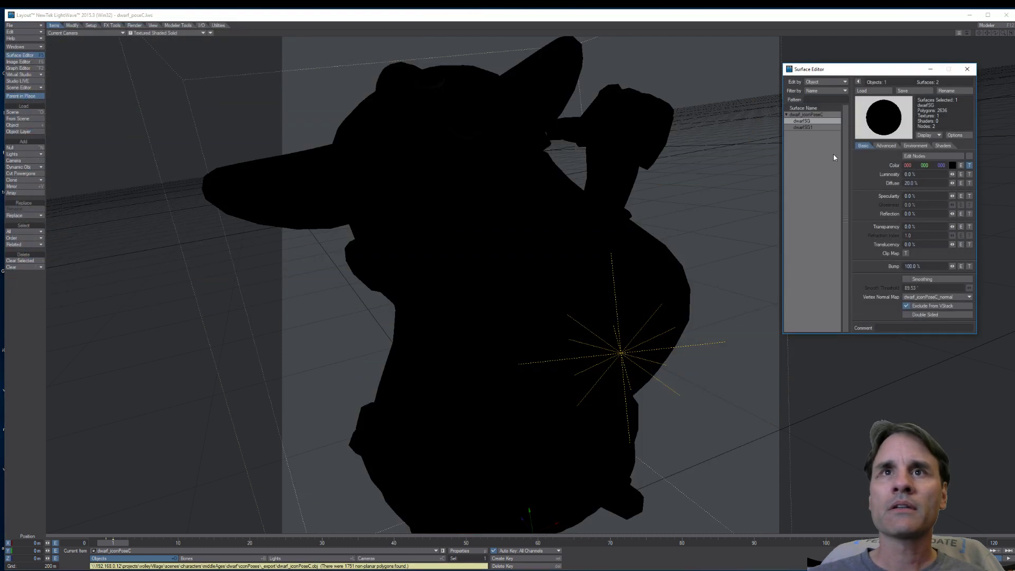
shift+click(815, 129)
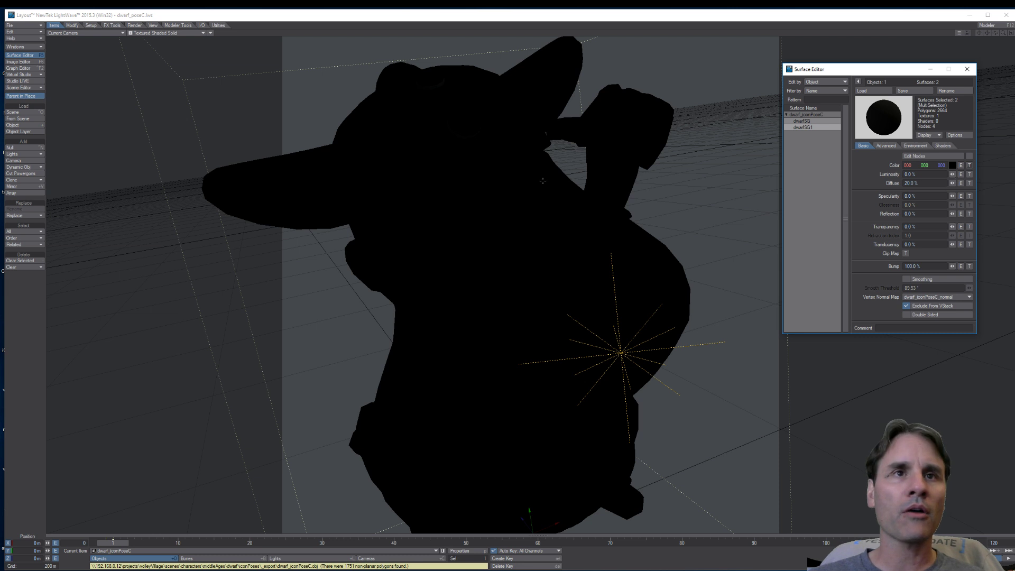
key(F12)
key(F12)
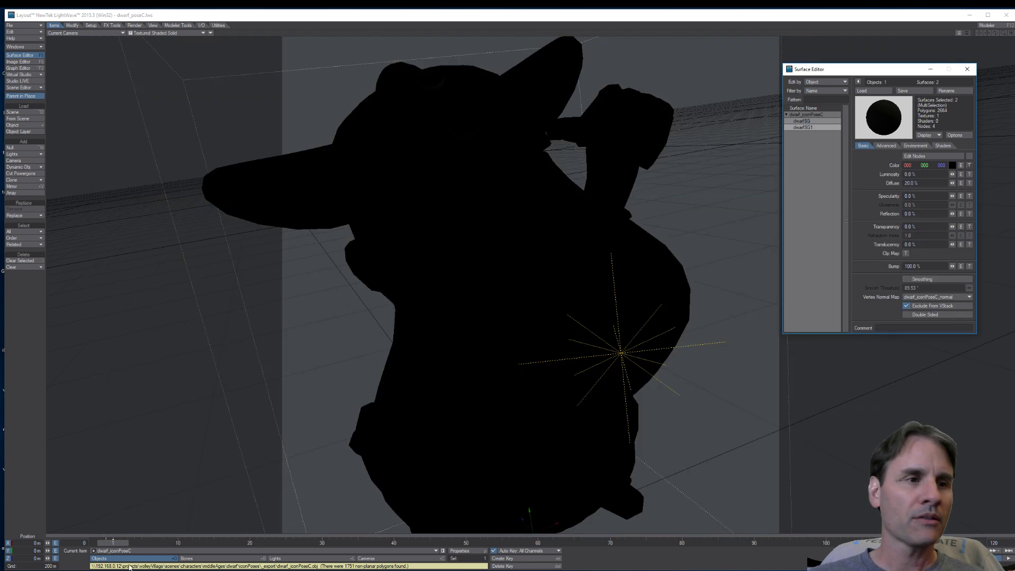
key(F12)
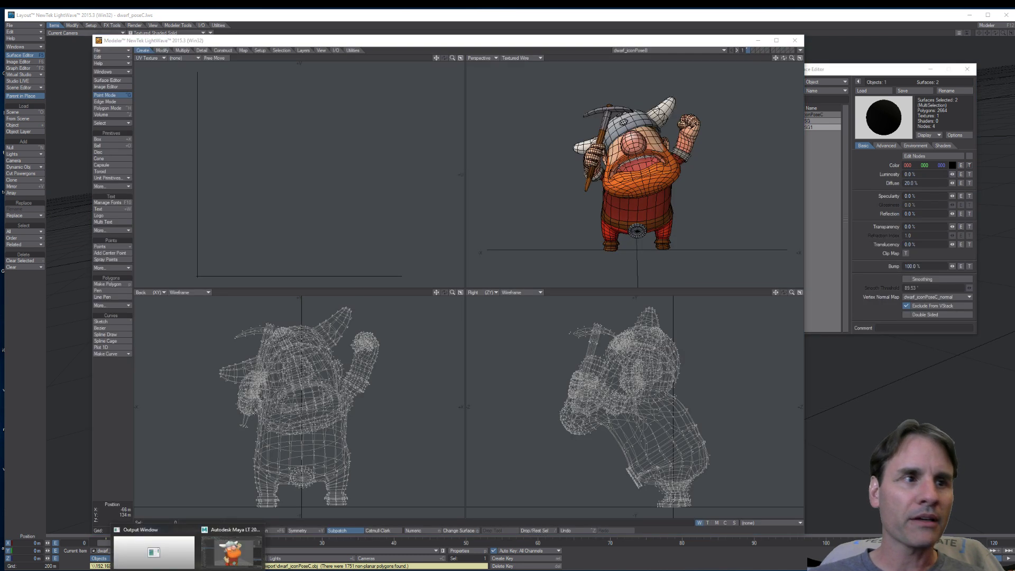
Switch back to Maya and add the pickaxe mesh to the dwarf selection
click(247, 543)
click(400, 281)
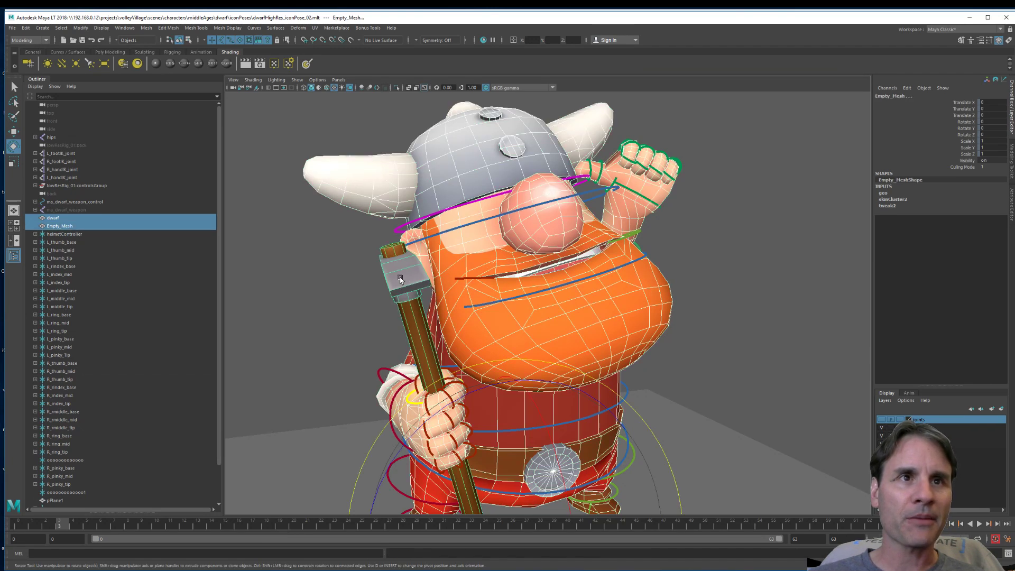
alt+drag(421, 307, 405, 319)
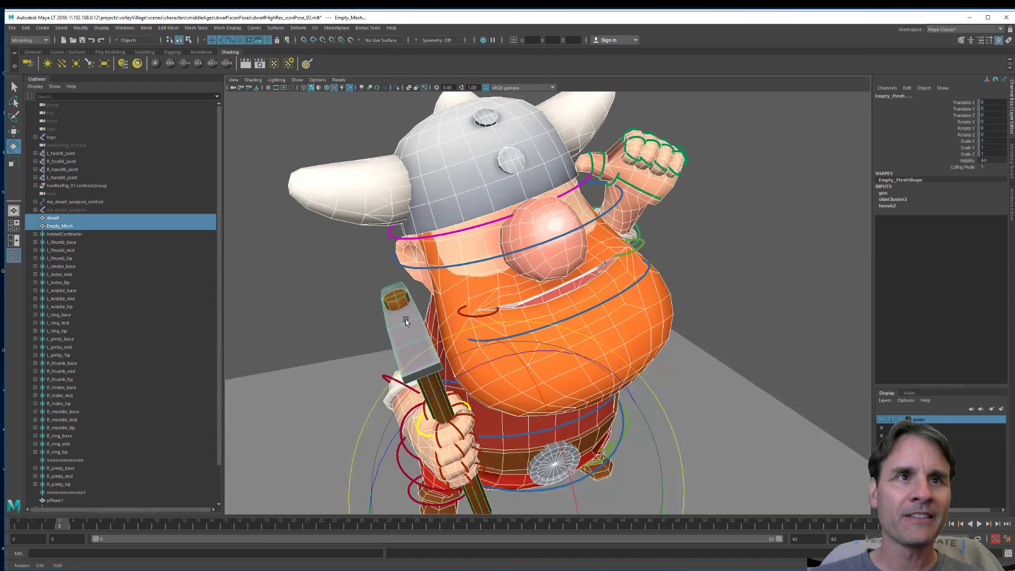
Export the selected dwarf and pickaxe meshes as OBJ, overwriting the existing dwarf_iconPoseC.obj
click(11, 28)
click(65, 125)
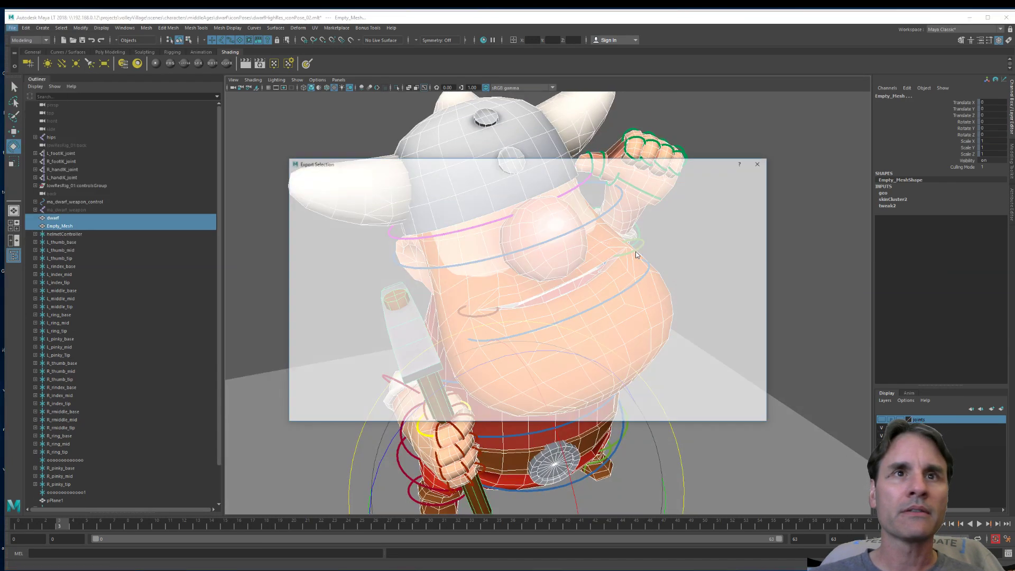
double_click(384, 212)
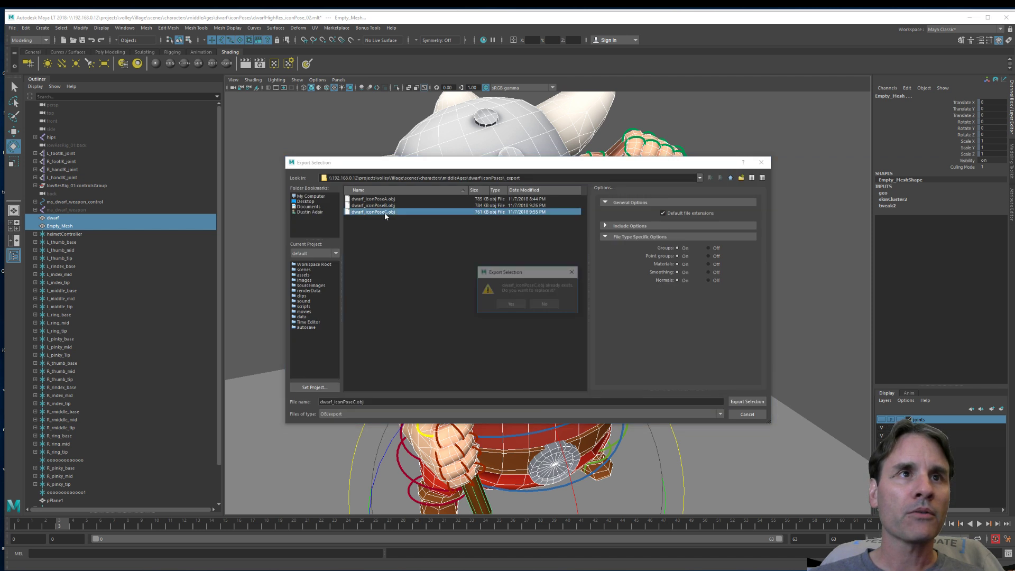
click(512, 306)
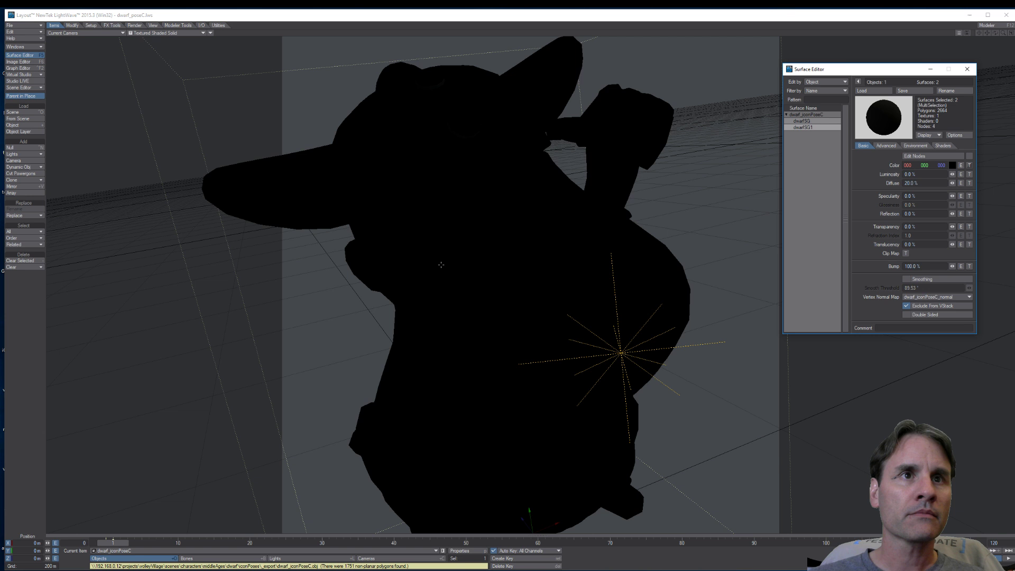
Switch to LightWave Layout and refresh the dwarf_iconPoseC object from the re-exported OBJ so it includes the pickaxe
click(441, 264)
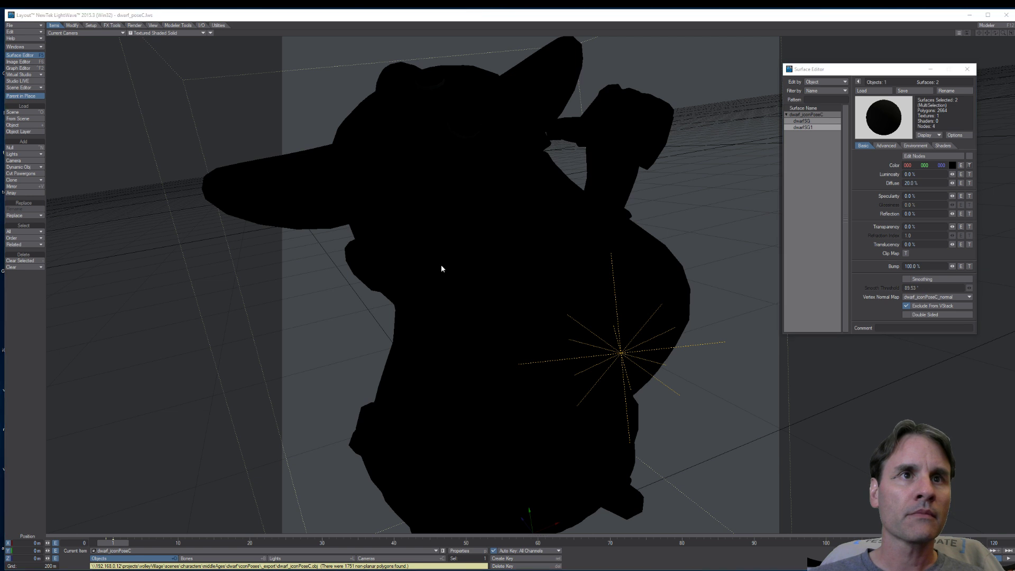
key(ctrl+r)
click(103, 112)
double_click(103, 112)
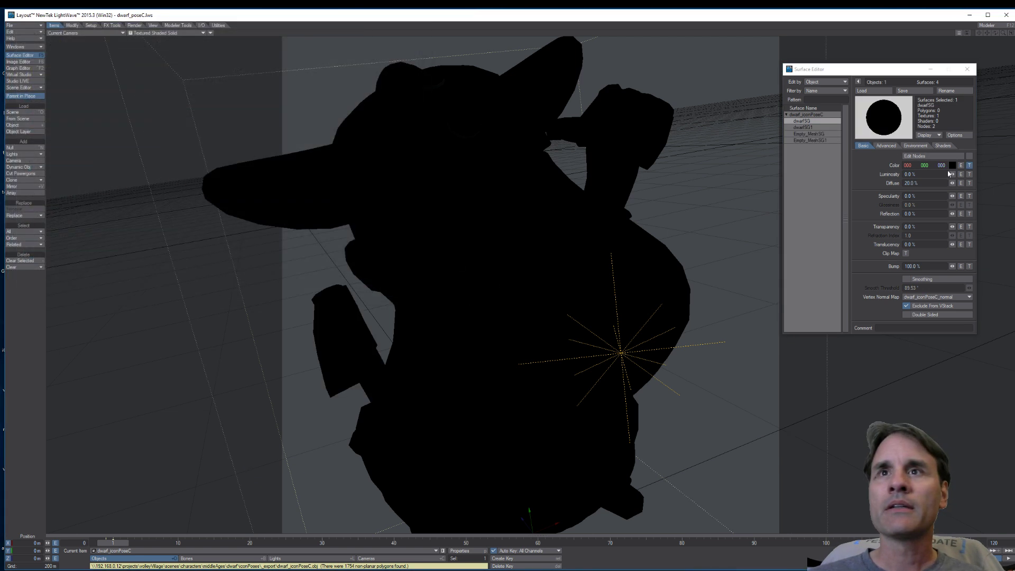
Set diffuse to 100% and enable smoothing on all four surfaces of dwarf_iconPoseC
shift+click(826, 140)
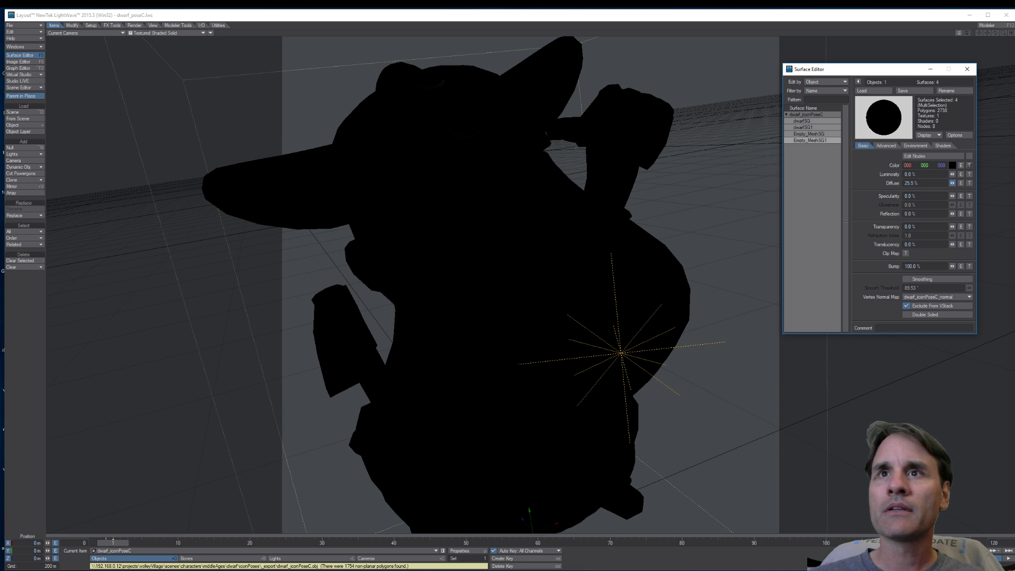
drag(952, 183, 955, 186)
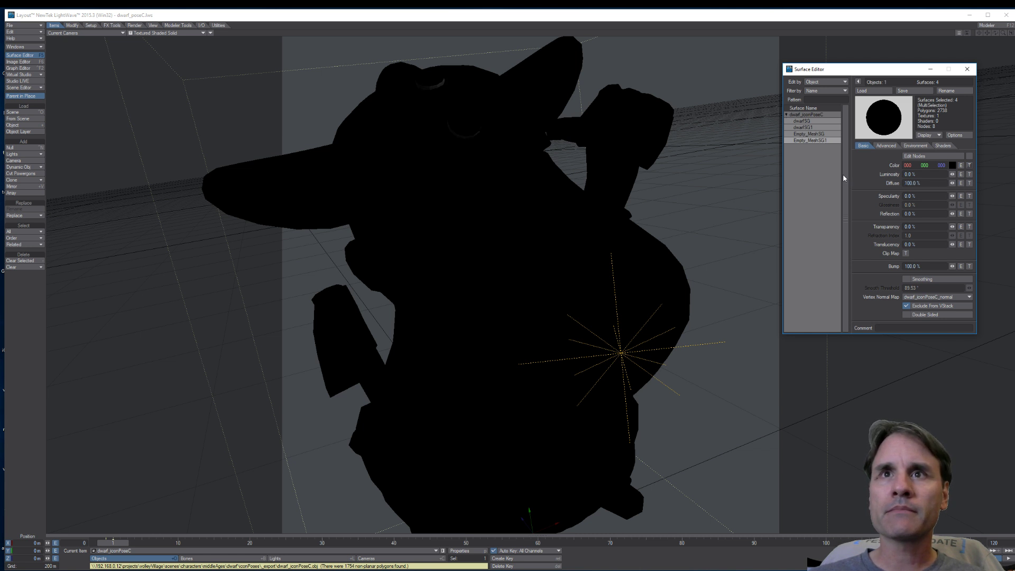
click(922, 280)
Assign dwarf_color_01.png as the image for the dwarfSG surface's color texture
click(802, 122)
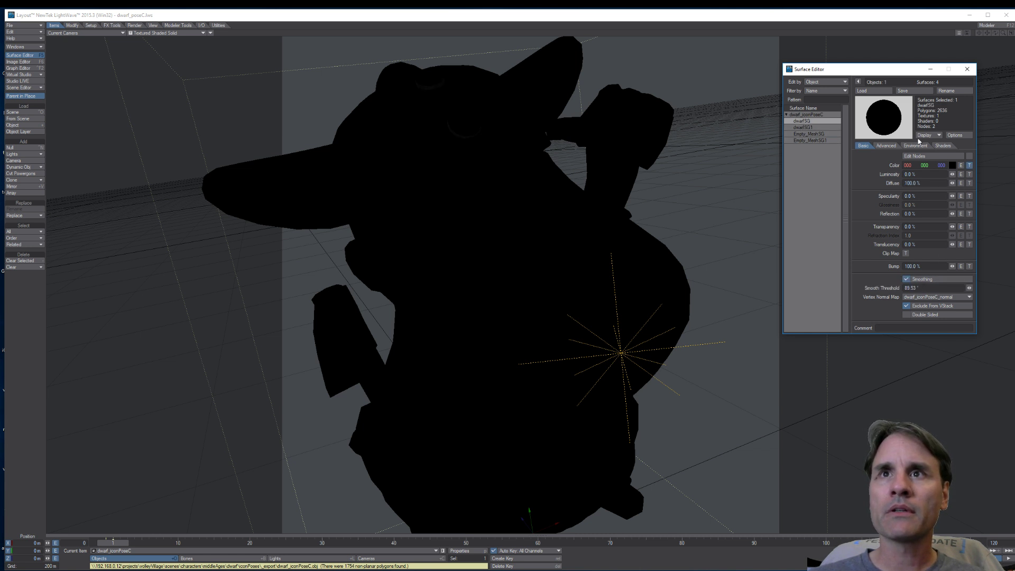
click(969, 165)
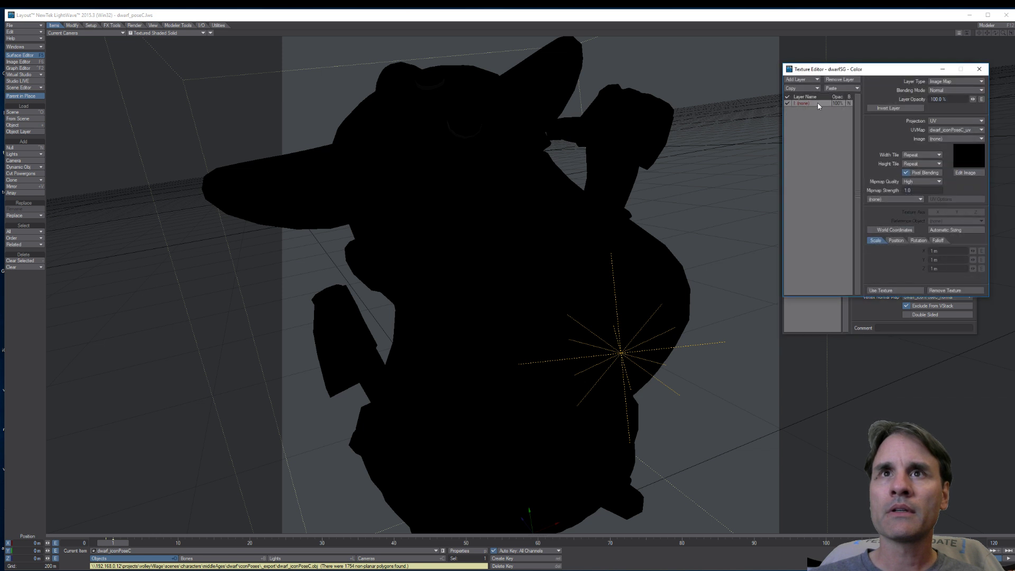
click(952, 139)
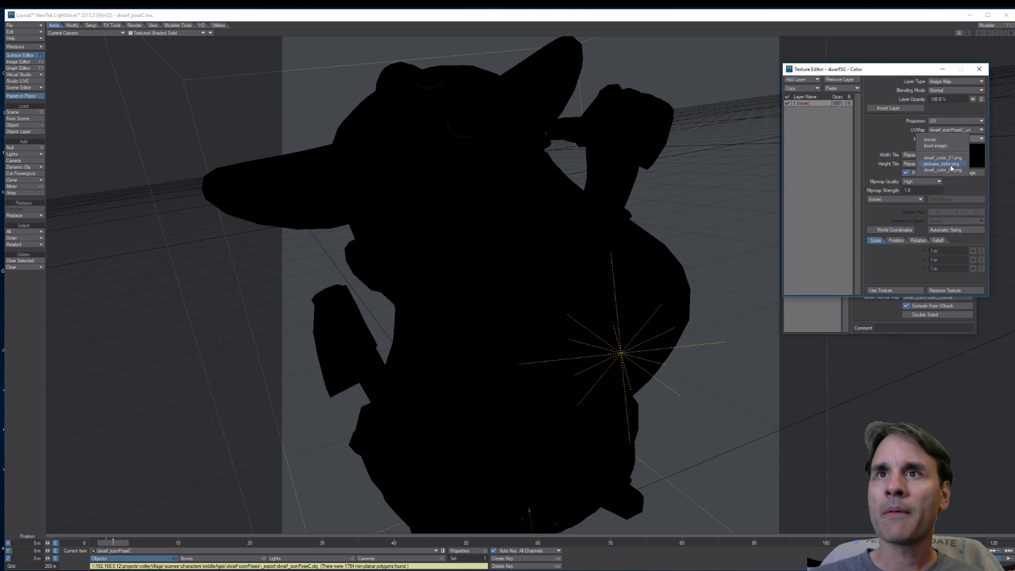
click(943, 158)
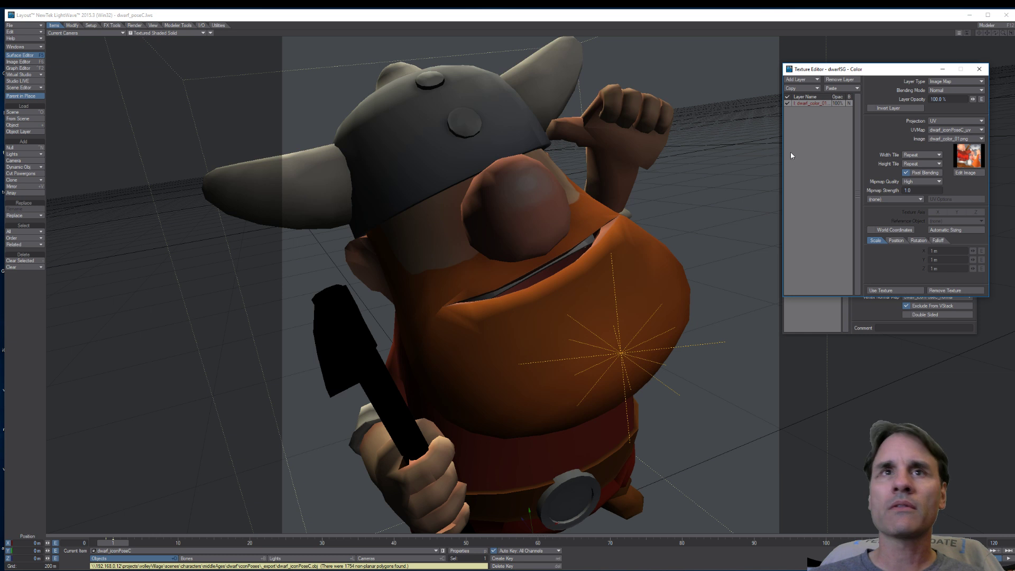
click(881, 290)
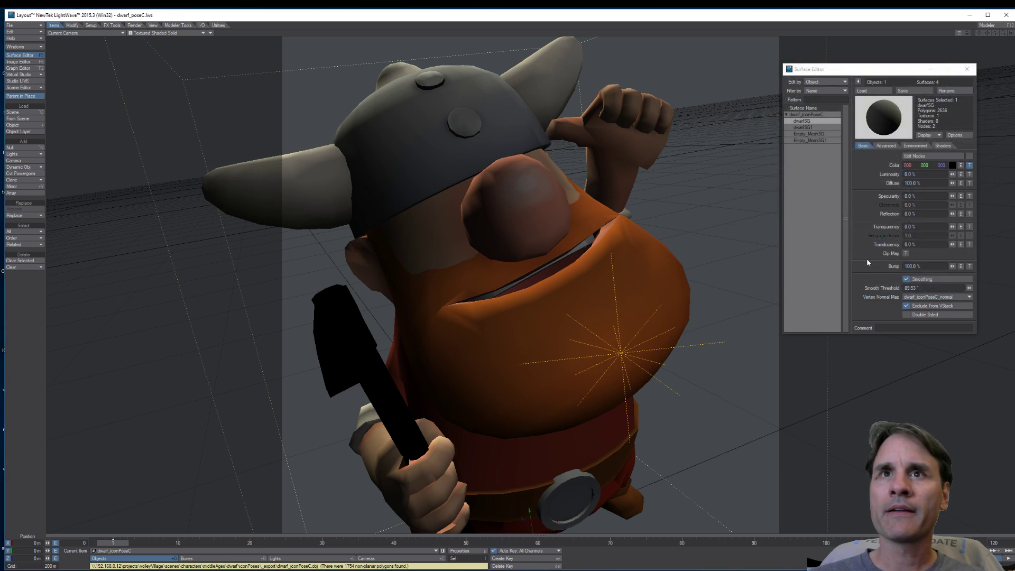
Check which image the dwarfSG1 surface's color texture uses
click(819, 127)
click(970, 165)
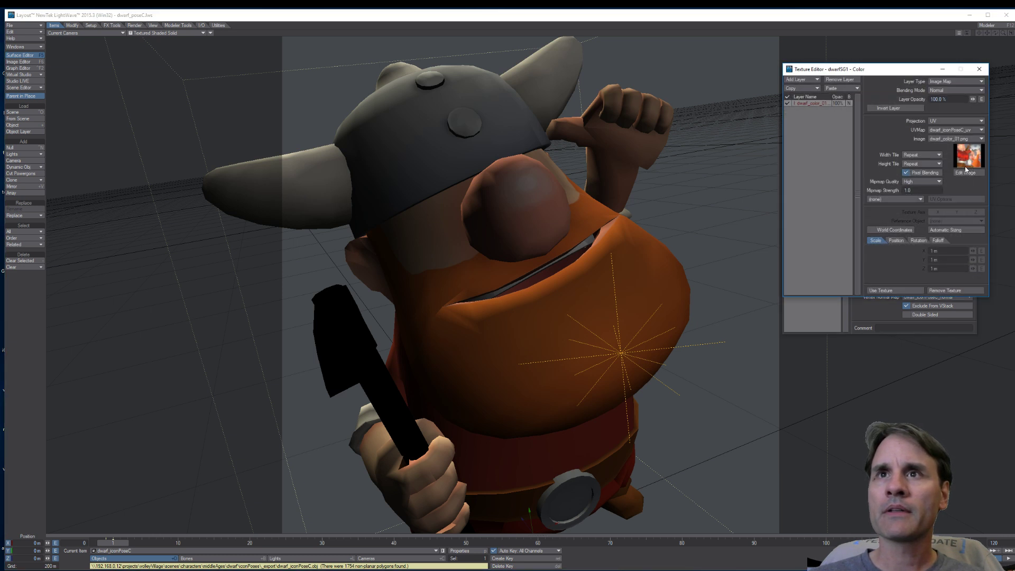
click(979, 70)
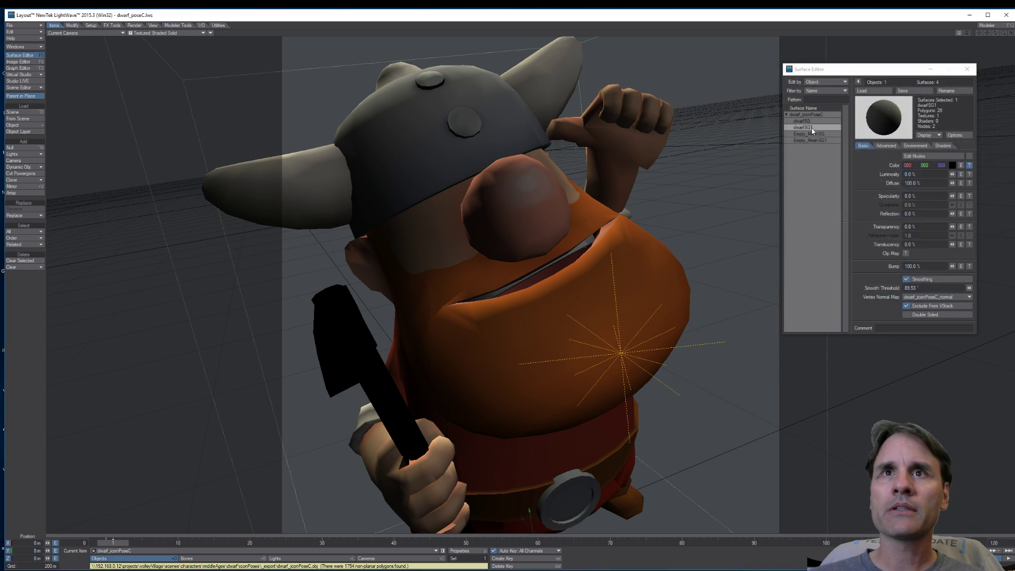
Assign pickaxe_color.png to the Empty_MeshSG surface's color texture and close the Surface Editor
click(809, 134)
click(970, 166)
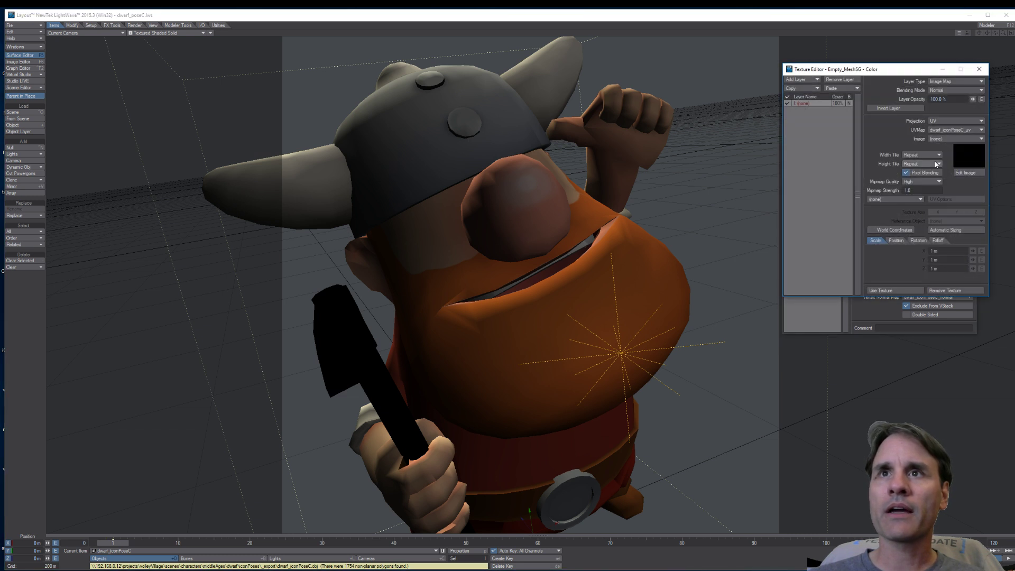
click(956, 139)
click(958, 172)
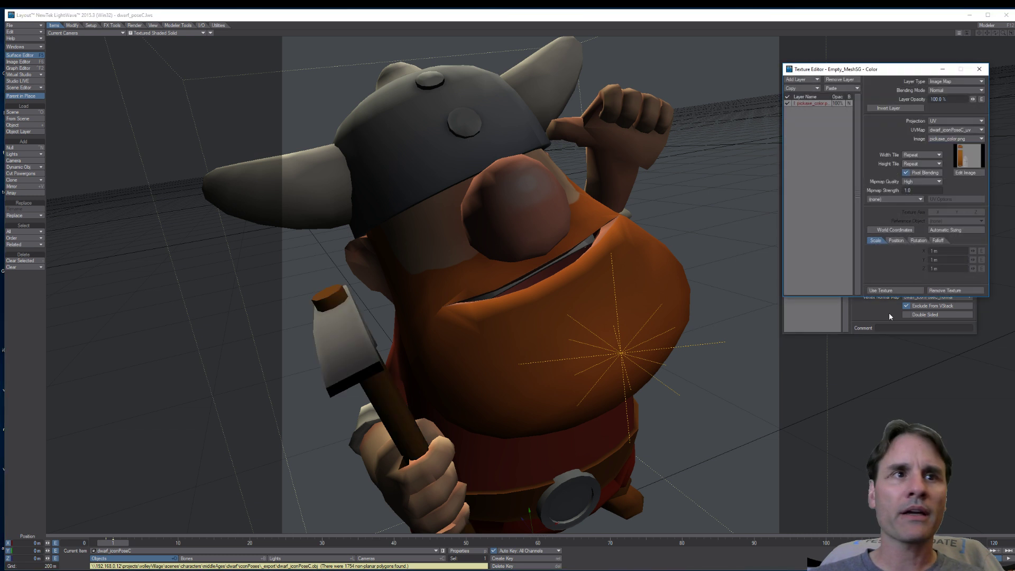
click(900, 290)
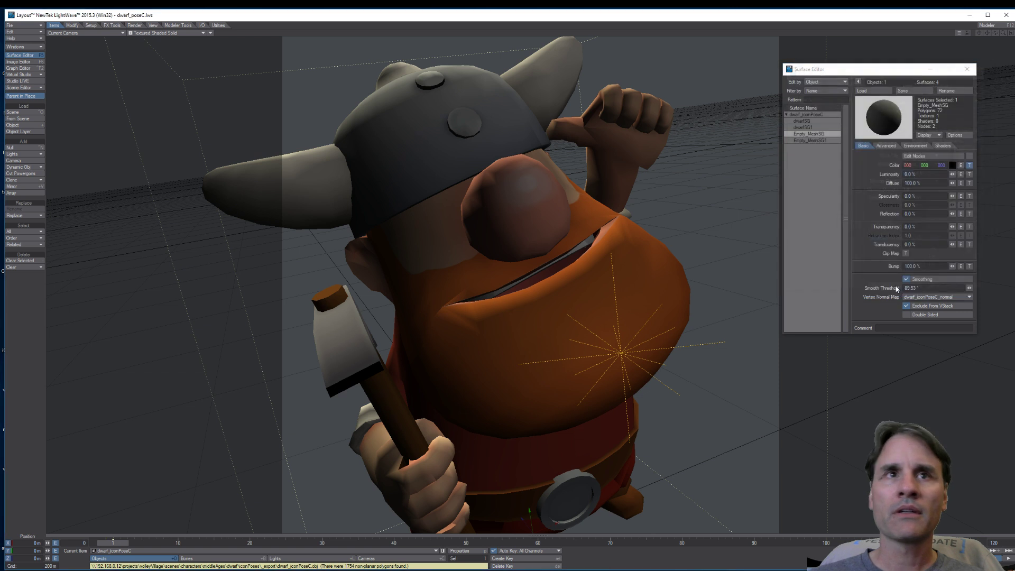
click(971, 69)
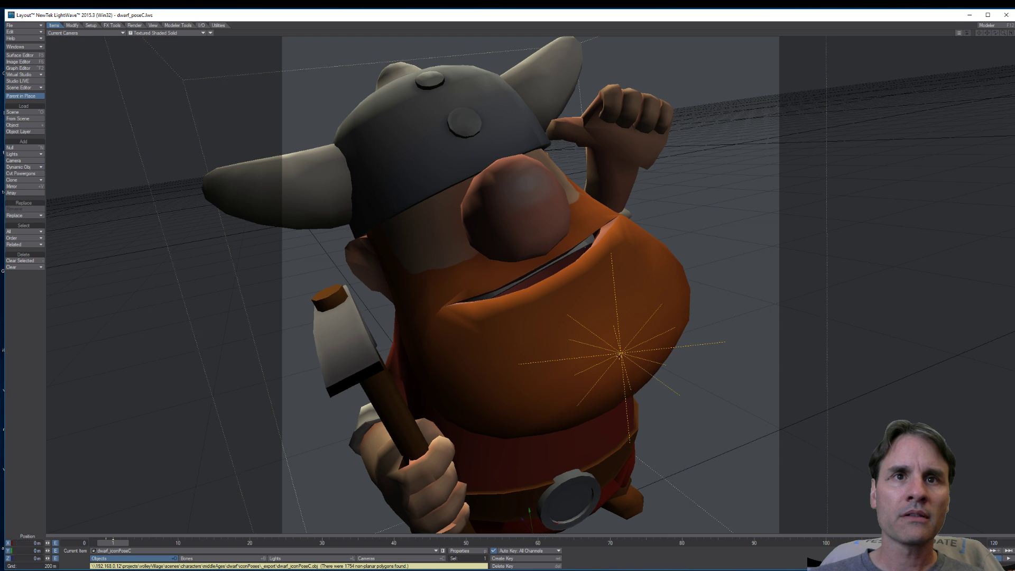
Move the mouth light from in front of the beard into the dwarf's mouth opening
key(shift+l)
key(y)
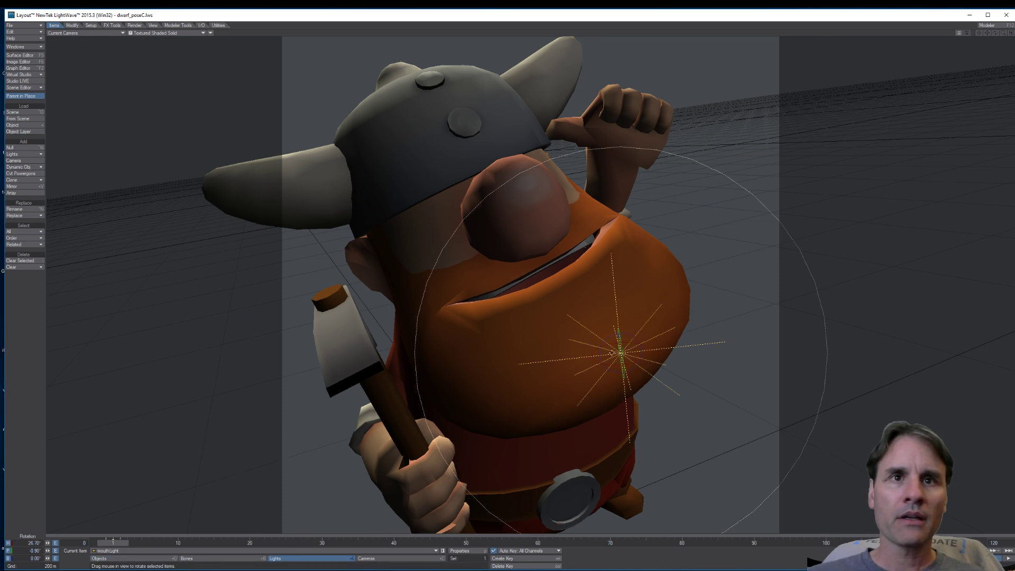
key(4)
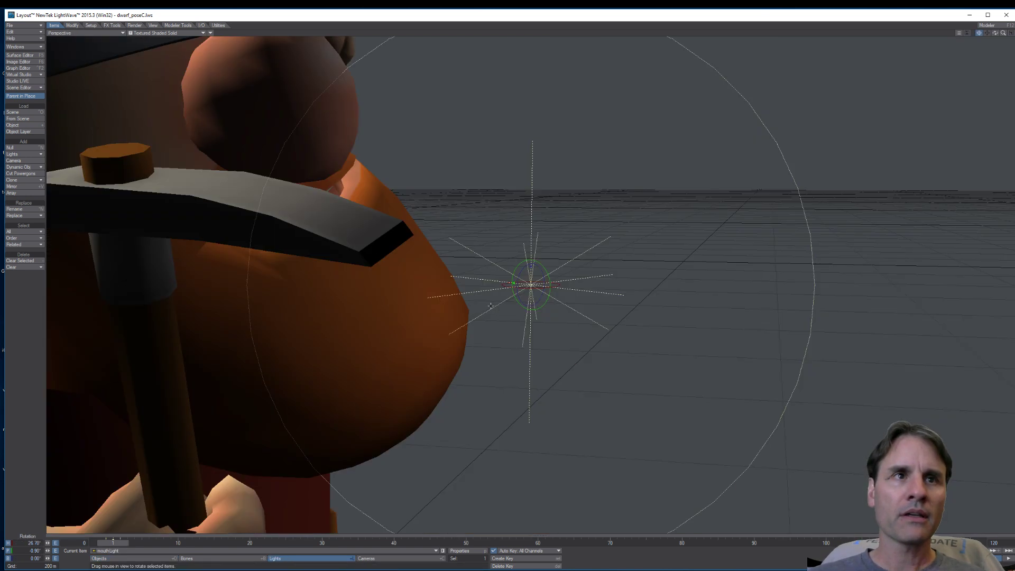
alt+drag(491, 306, 722, 298)
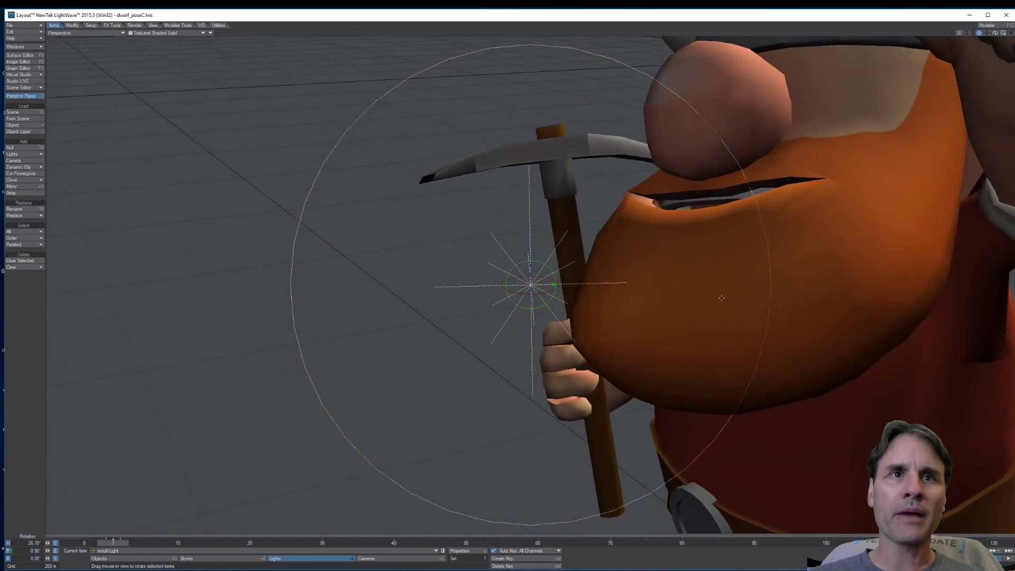
key(t)
alt+drag(535, 328, 462, 353)
right_drag(463, 353, 462, 340)
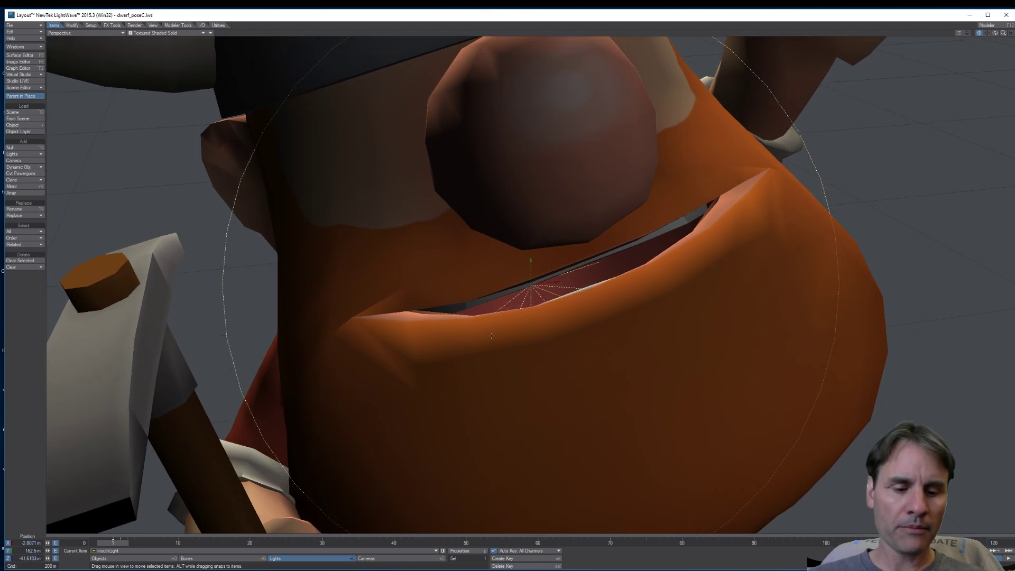
Return to the camera view and display it as a VPR render preview
key(6)
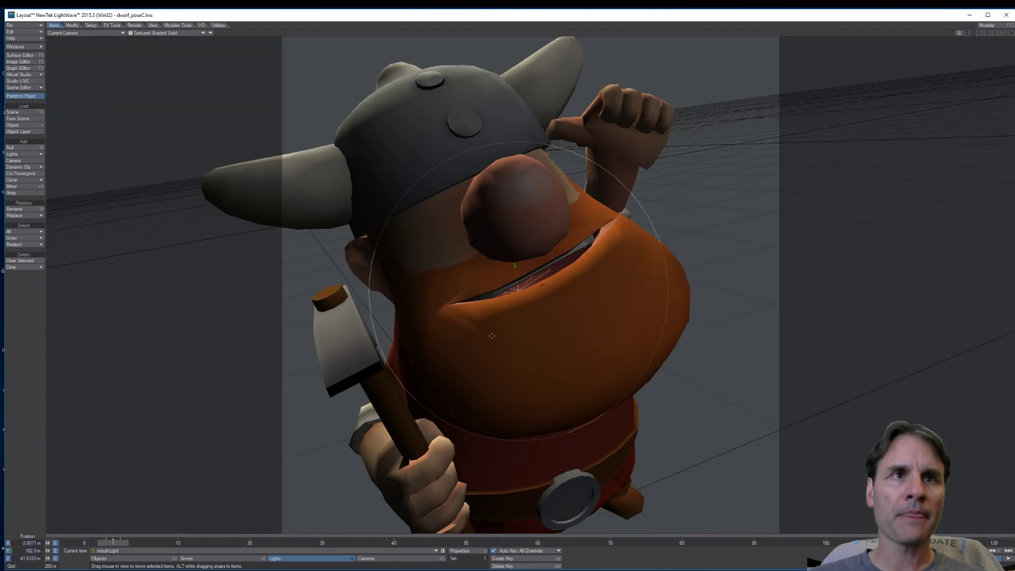
click(203, 33)
click(175, 55)
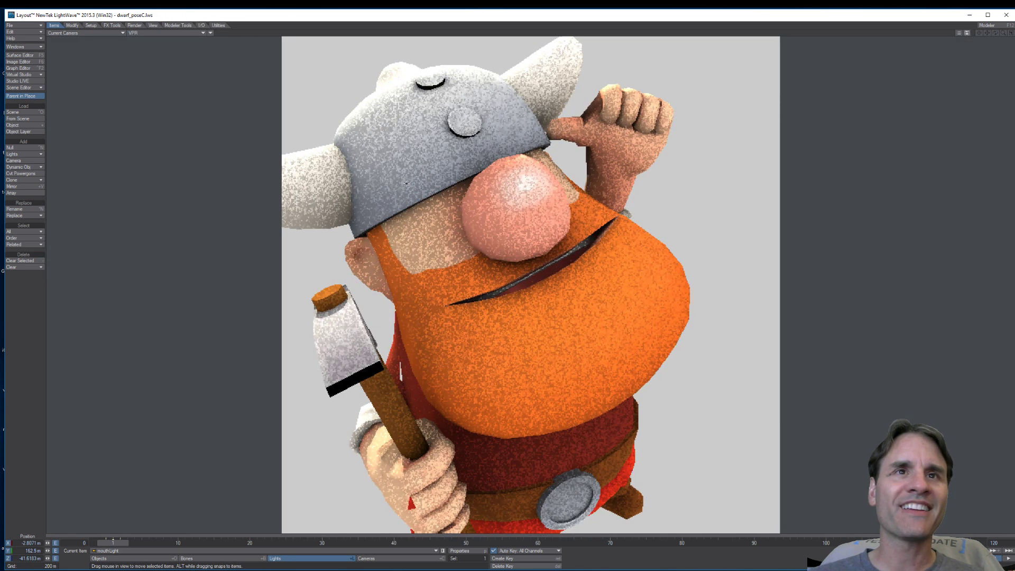
Set the camera's lens focal length to 35 mm
click(394, 560)
key(p)
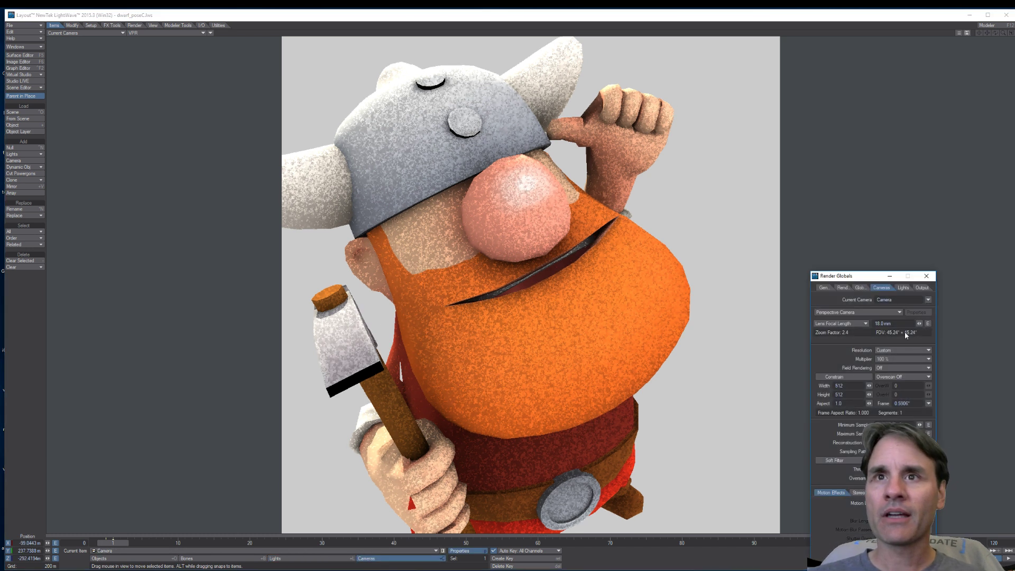
double_click(883, 324)
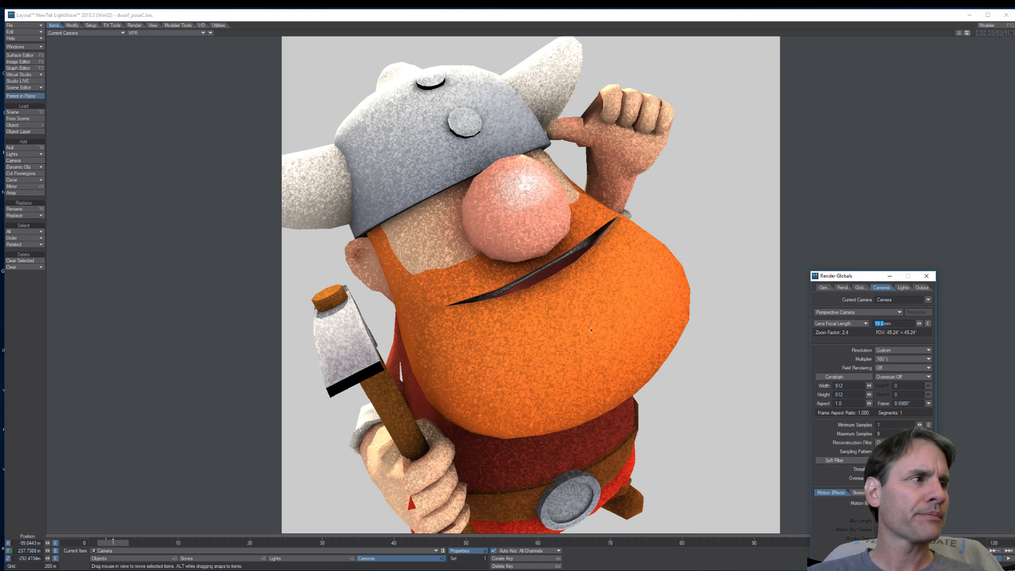
text(35)
key(Return)
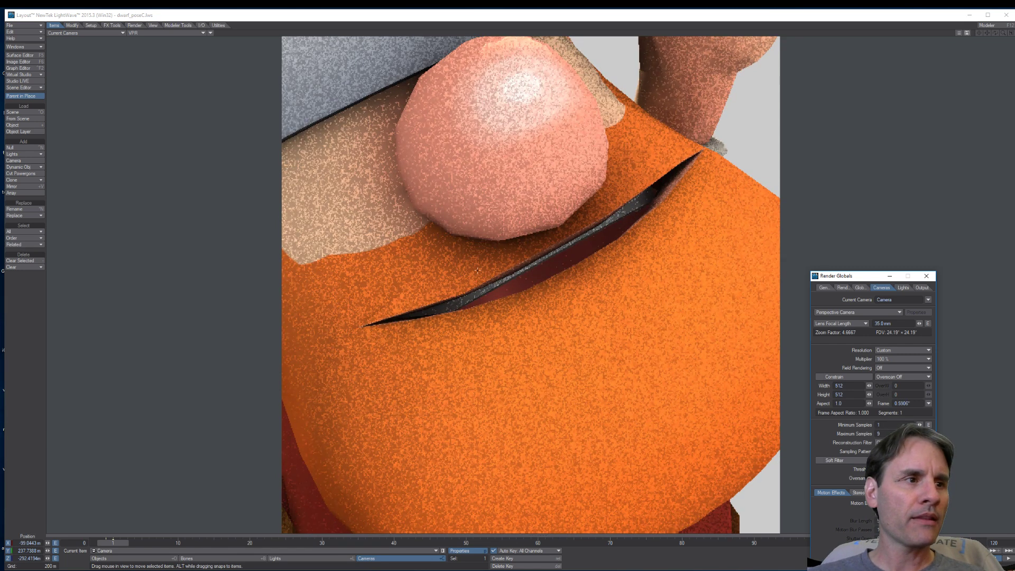
Pull the camera back, lower it and rotate it to frame the dwarf from the horned helmet to the belt
drag(477, 271, 456, 390)
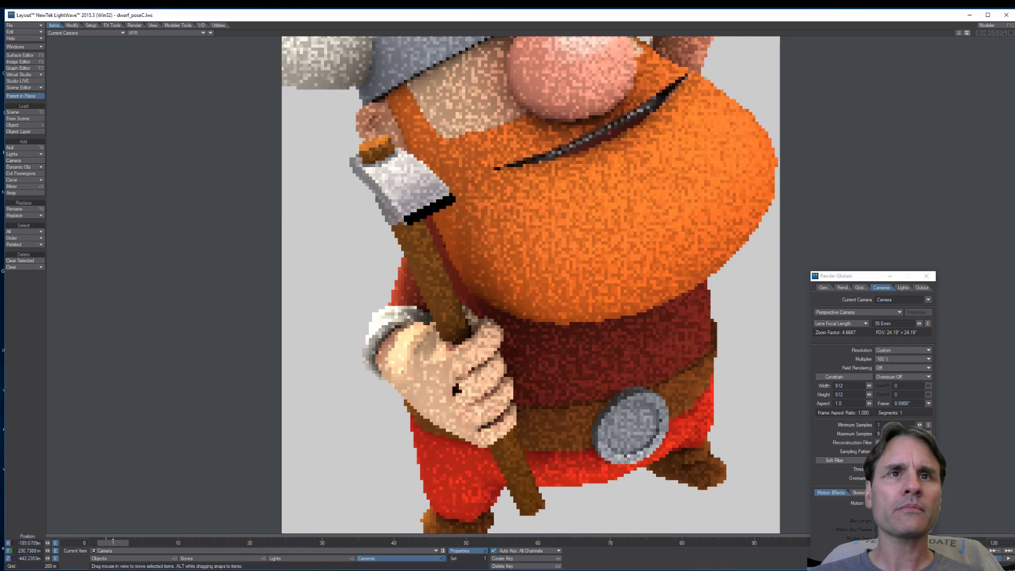
right_drag(456, 390, 456, 428)
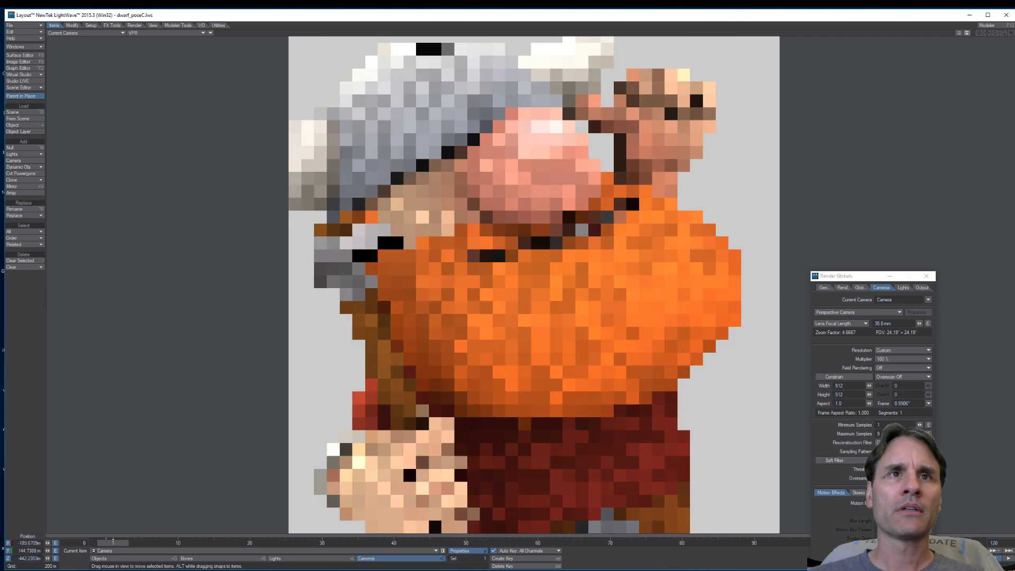
key(y)
drag(456, 428, 489, 398)
key(t)
key(y)
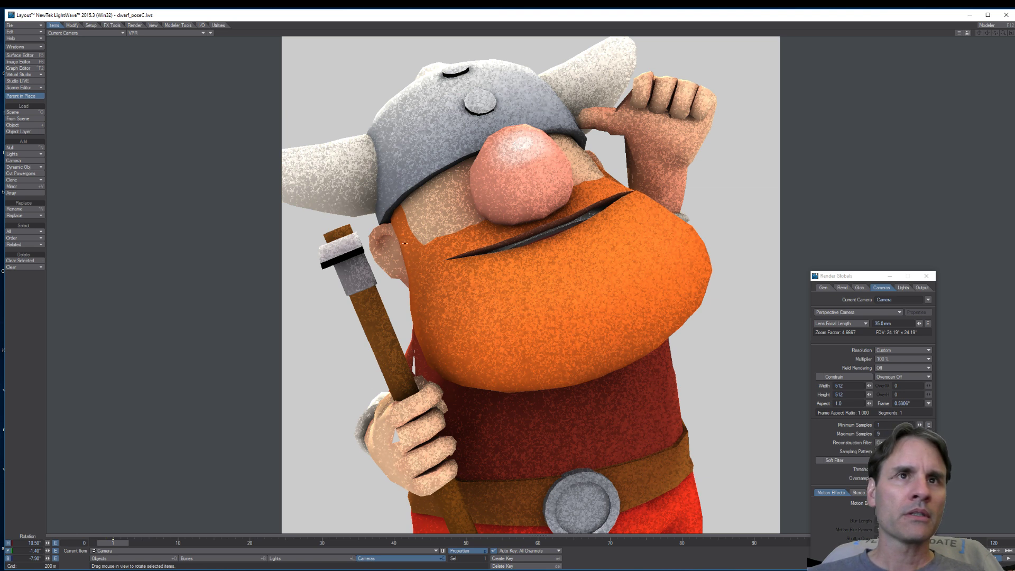
Shift the camera sideways and turn its heading to about 30.5° for a more side-on view of the dwarf
key(t)
drag(406, 243, 431, 243)
key(y)
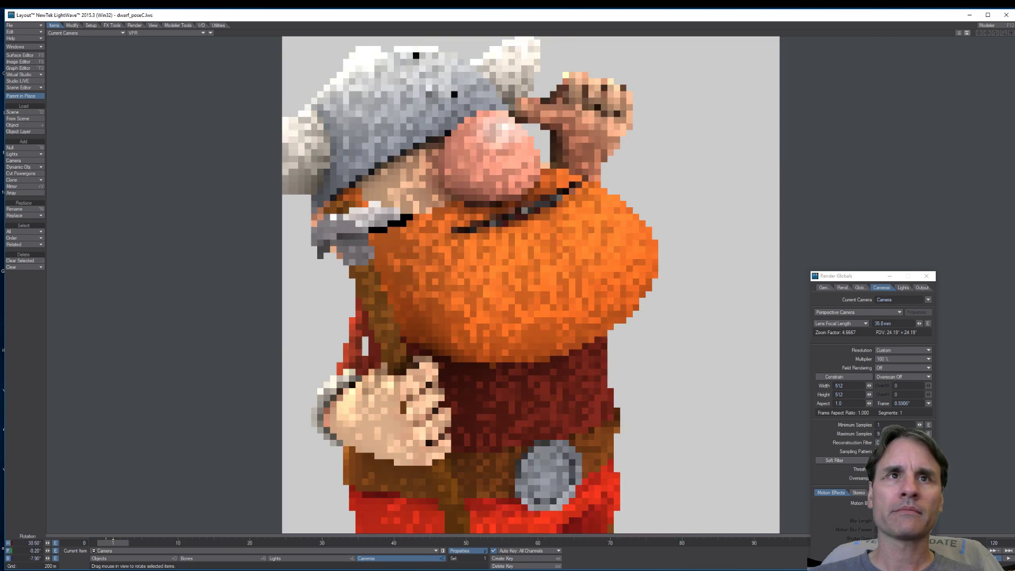
drag(444, 323, 450, 329)
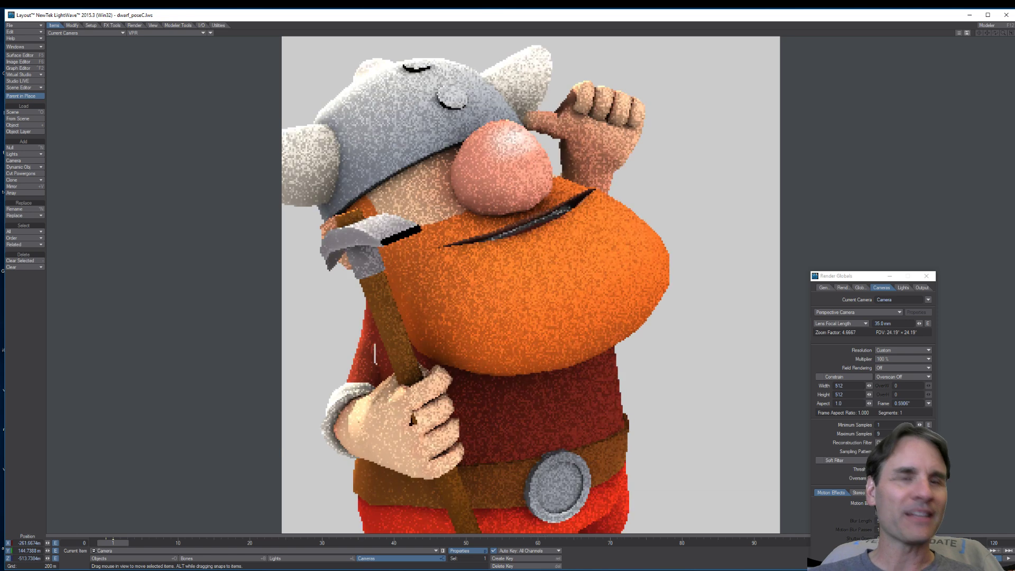
Lower the camera, move it closer and rotate it to about 25.1° heading and -2.9° pitch around the dwarf's upper body
key(t)
drag(450, 334, 449, 317)
key(y)
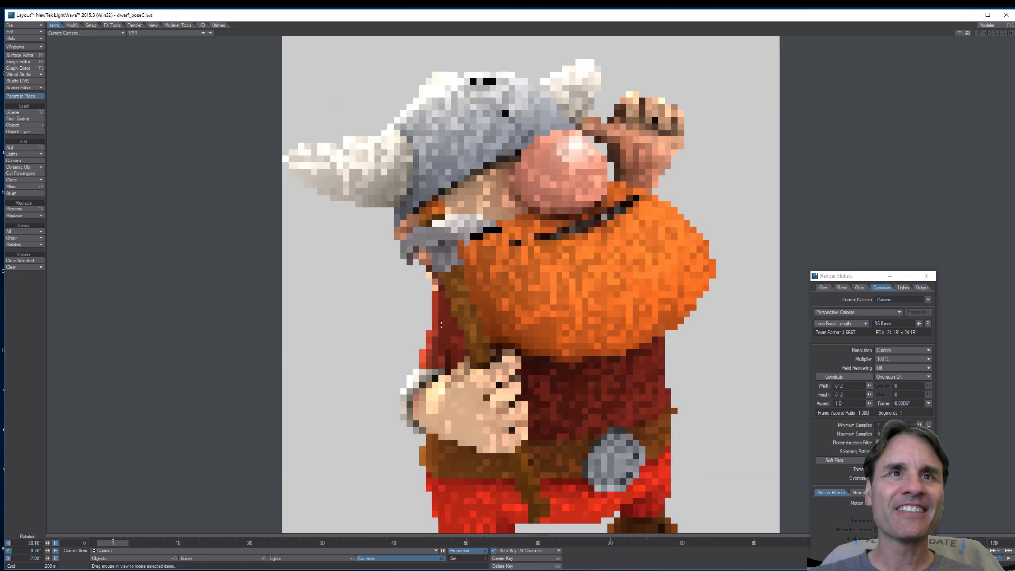
drag(450, 317, 455, 288)
key(t)
right_drag(455, 288, 422, 295)
key(y)
drag(421, 294, 416, 276)
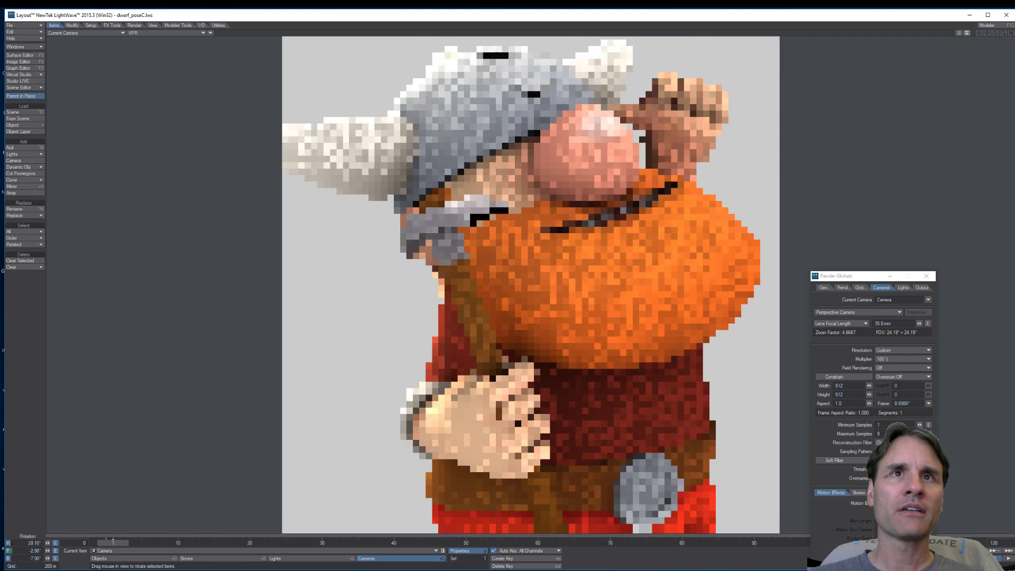
Tighten the camera framing on the helmet, beard and both hands, with heading about 23.7° and pitch about -5.7°
key(t)
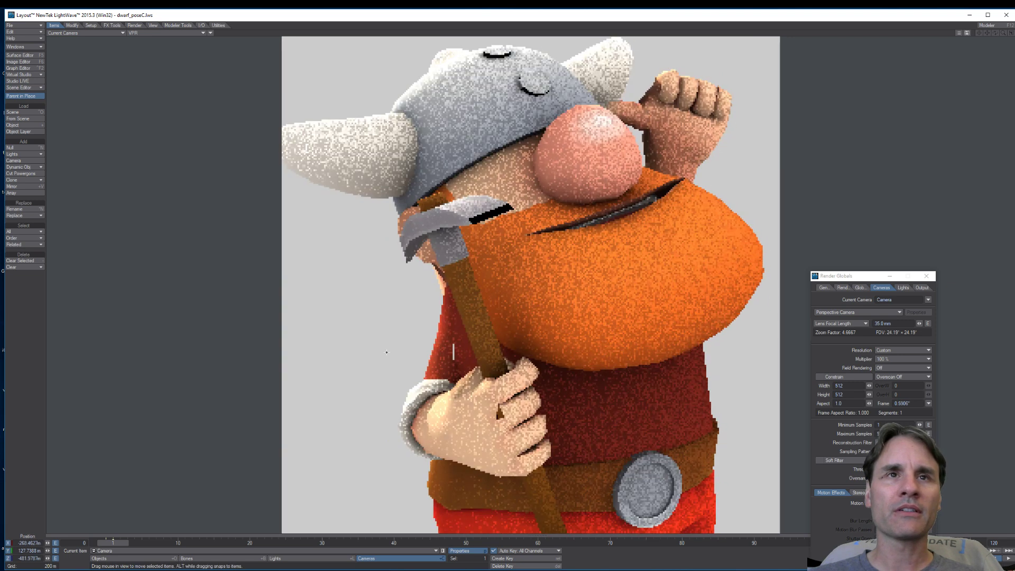
key(y)
drag(386, 353, 389, 345)
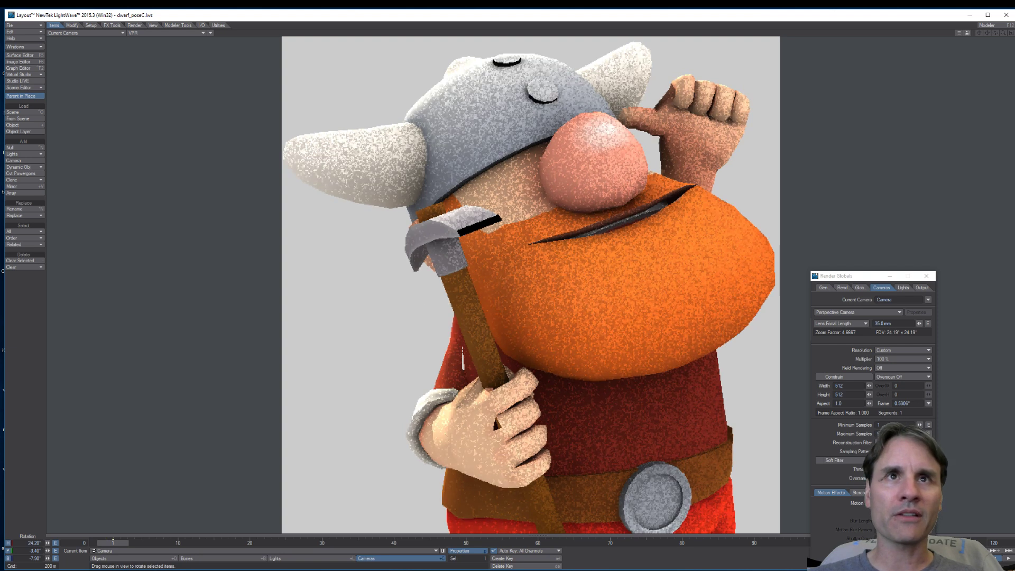
drag(463, 358, 536, 278)
key(t)
key(y)
key(t)
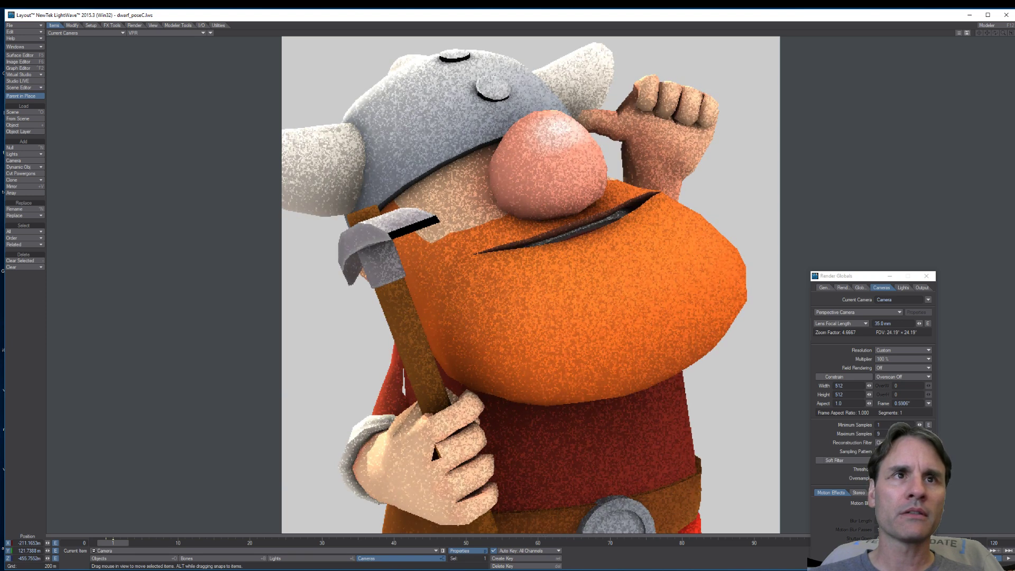
key(y)
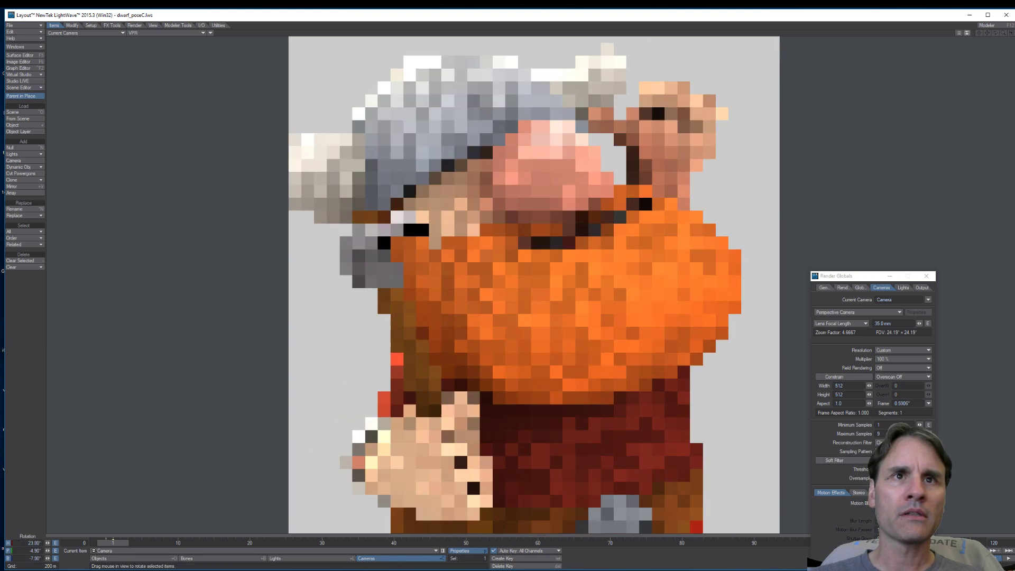
key(t)
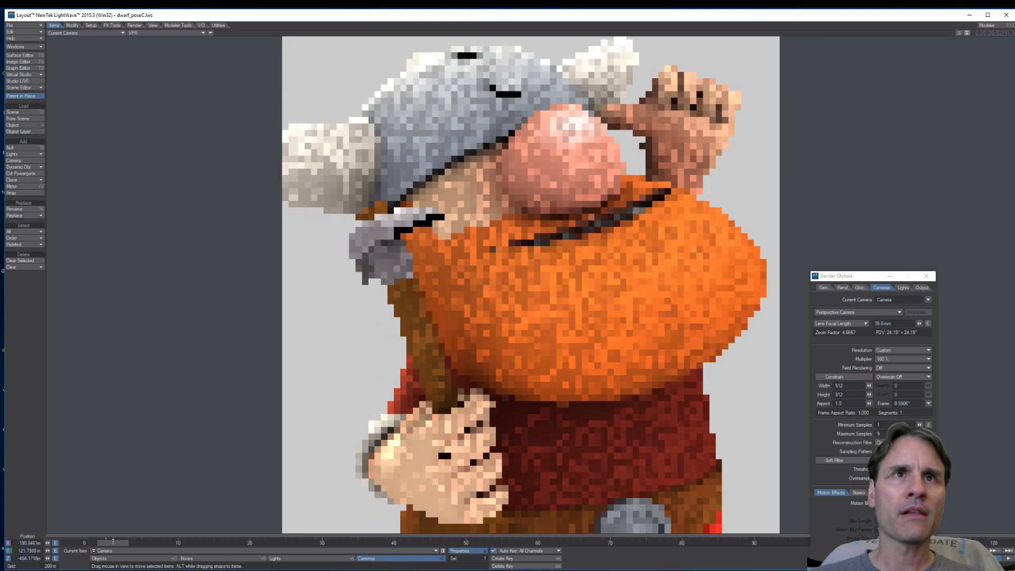
key(y)
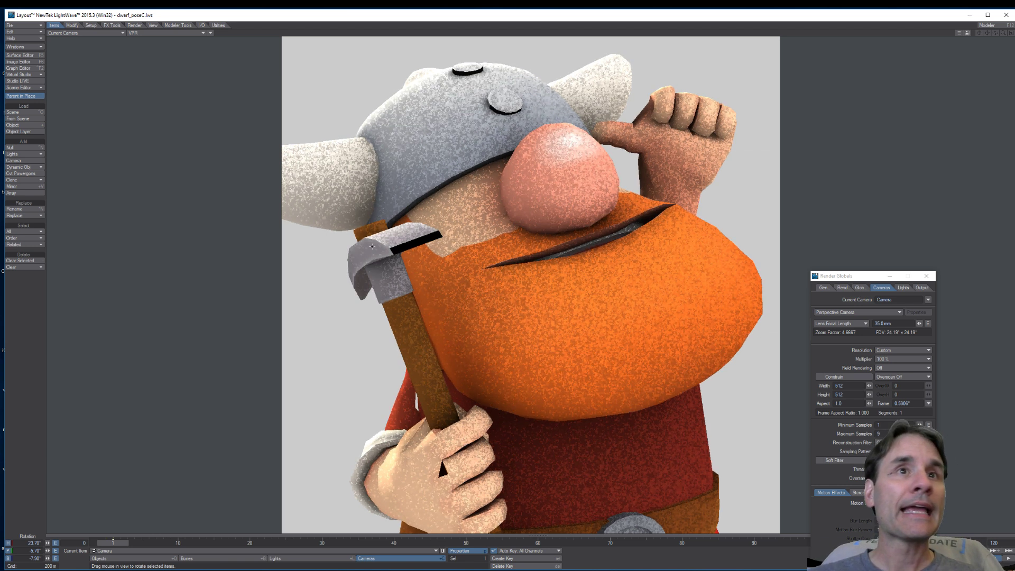
Display the camera view as Textured Shaded Solid, switch to Modeler and close the previous dwarf pose object
click(168, 32)
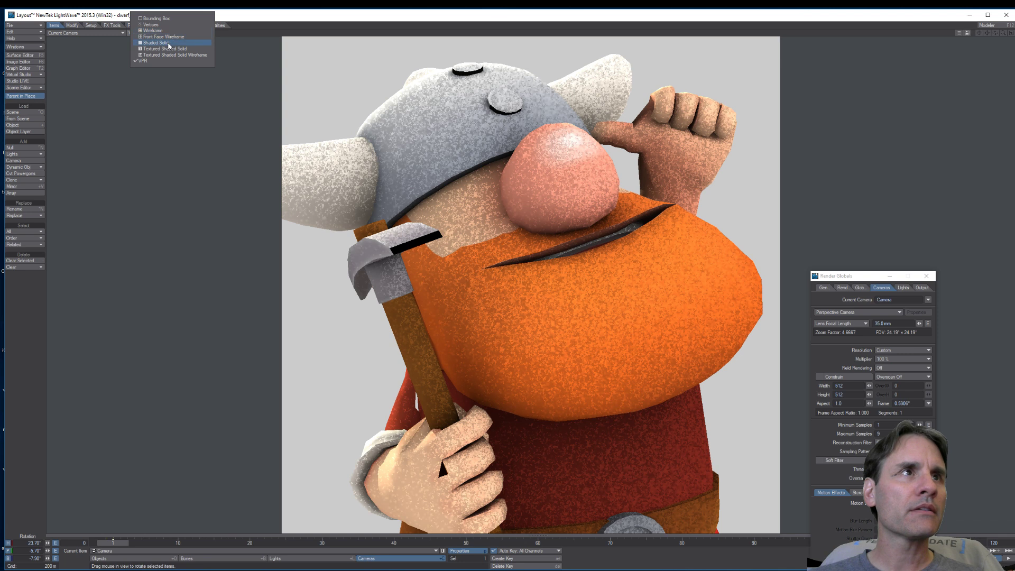
click(168, 47)
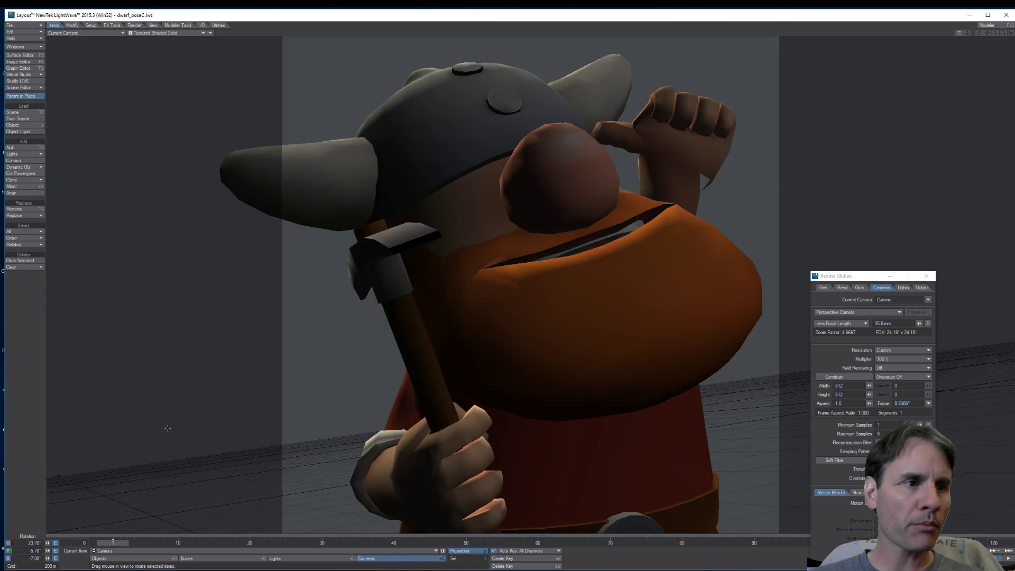
key(F12)
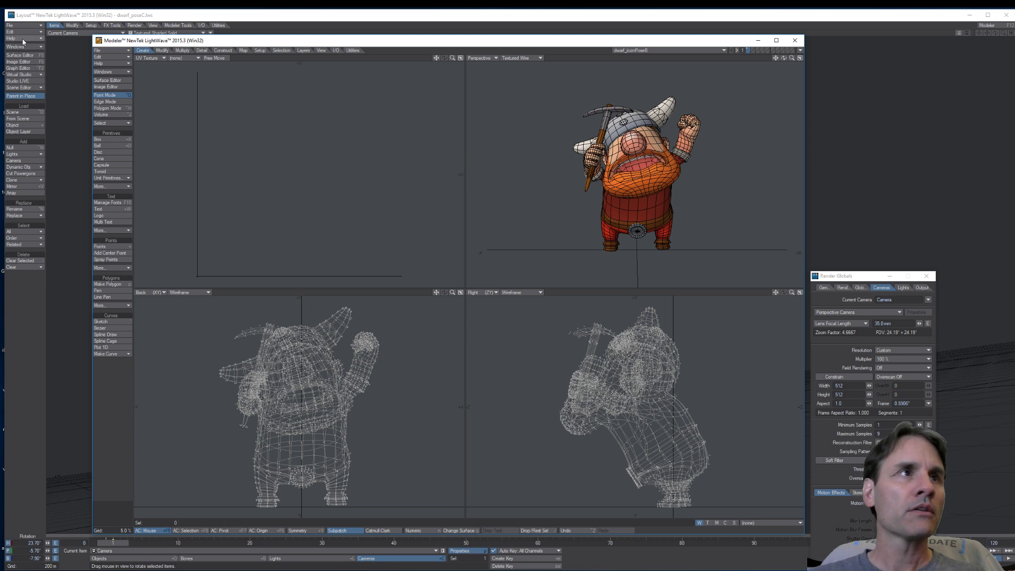
click(108, 51)
click(109, 161)
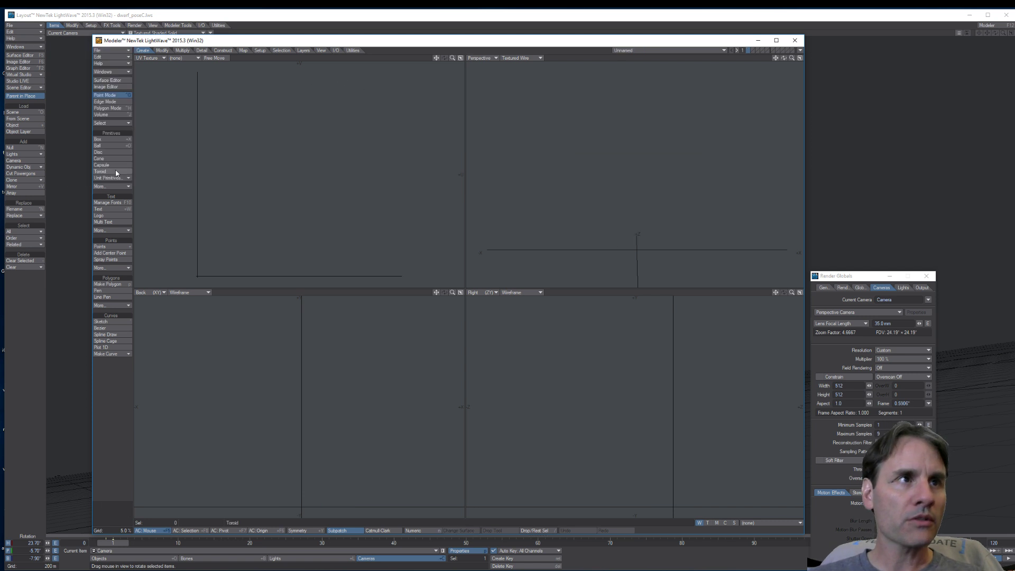
Try to load dwarf_iconPoseC.obj into Modeler without an alternate texture image, and return to Layout
key(ctrl+o)
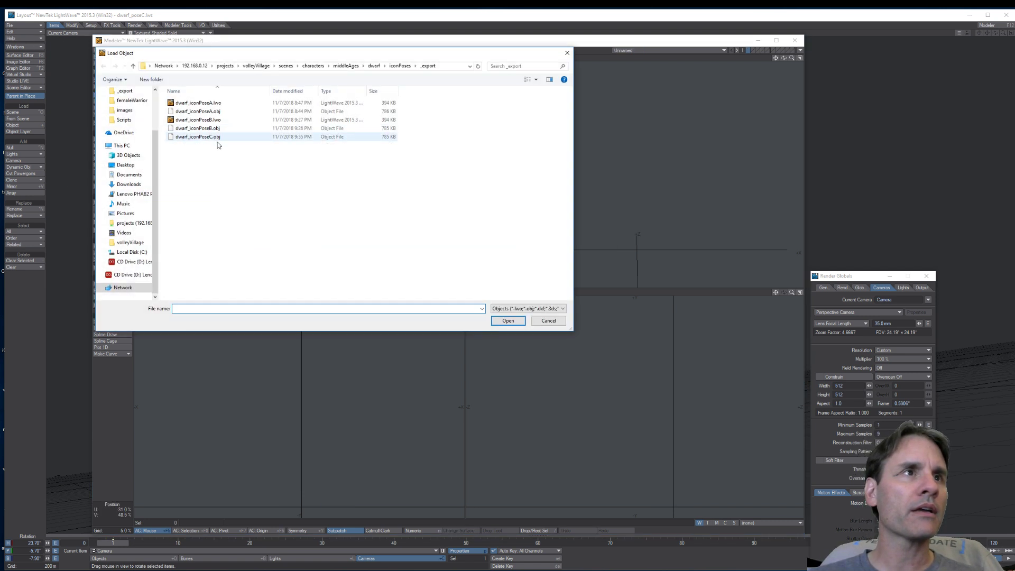
double_click(203, 136)
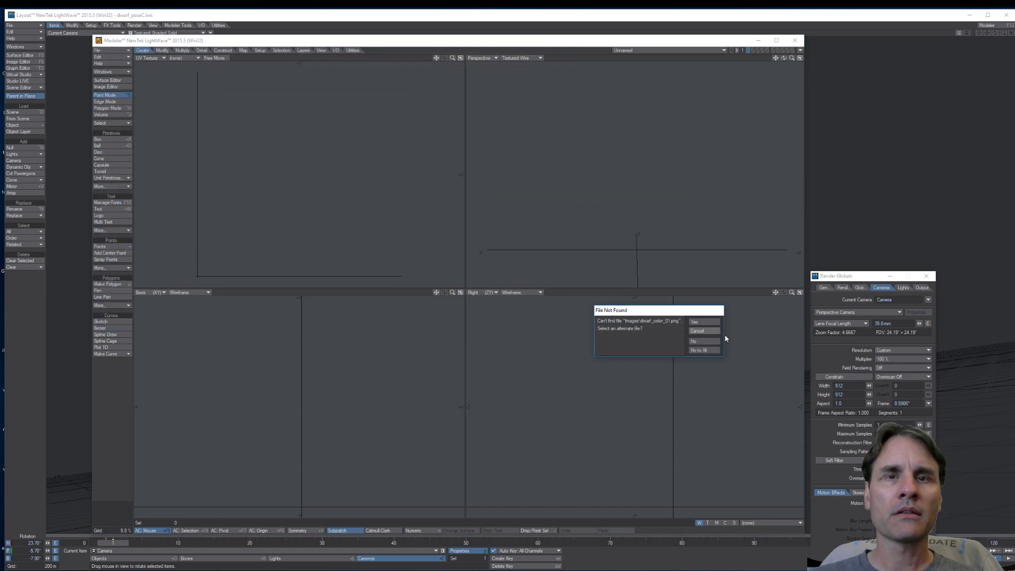
click(706, 343)
click(863, 342)
key(F12)
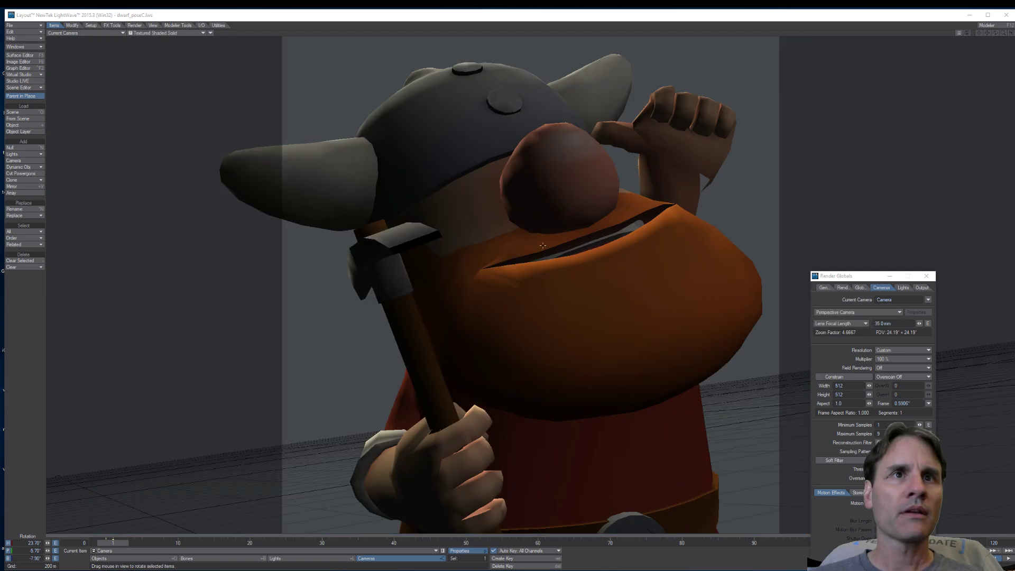
drag(450, 149, 450, 149)
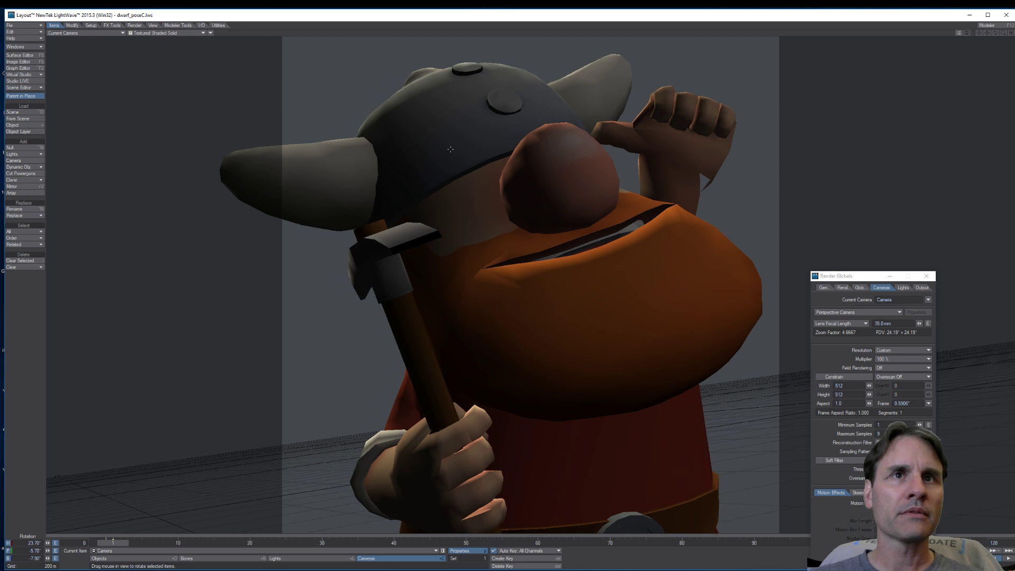
Save the current dwarf object from Layout as dwarf_iconPoseC.lwo in the _export folder
key(shift+o)
key(t)
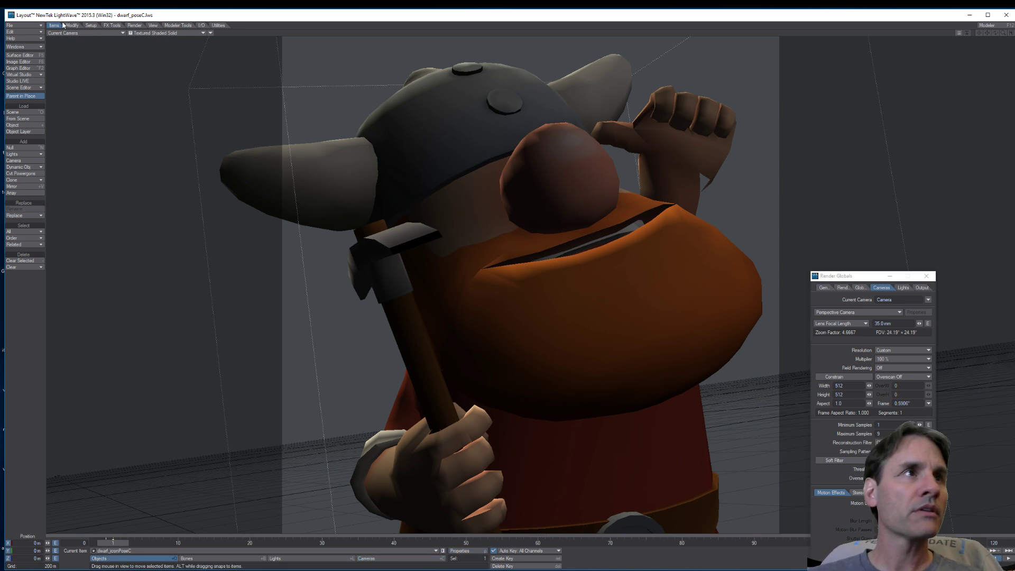
click(24, 25)
mouse_move(31, 64)
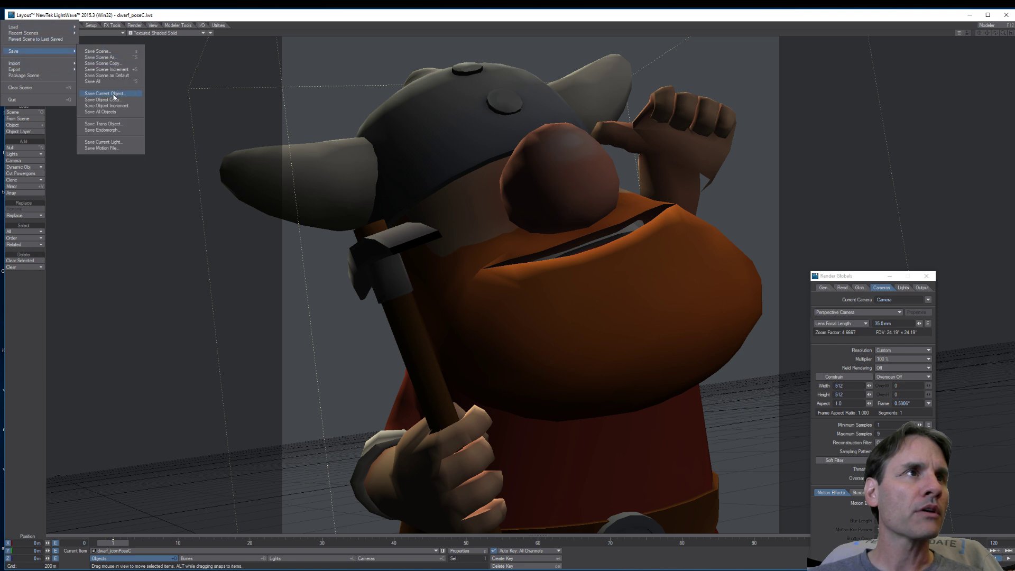
click(114, 97)
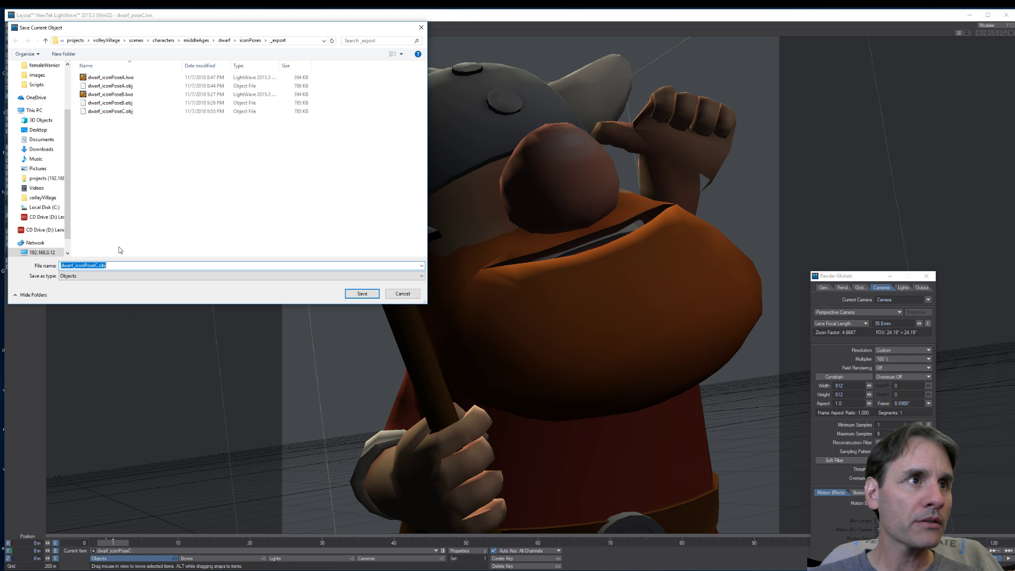
click(119, 268)
key(BackSpace)
key(BackSpace)
key(BackSpace)
key(BackSpace)
key(BackSpace)
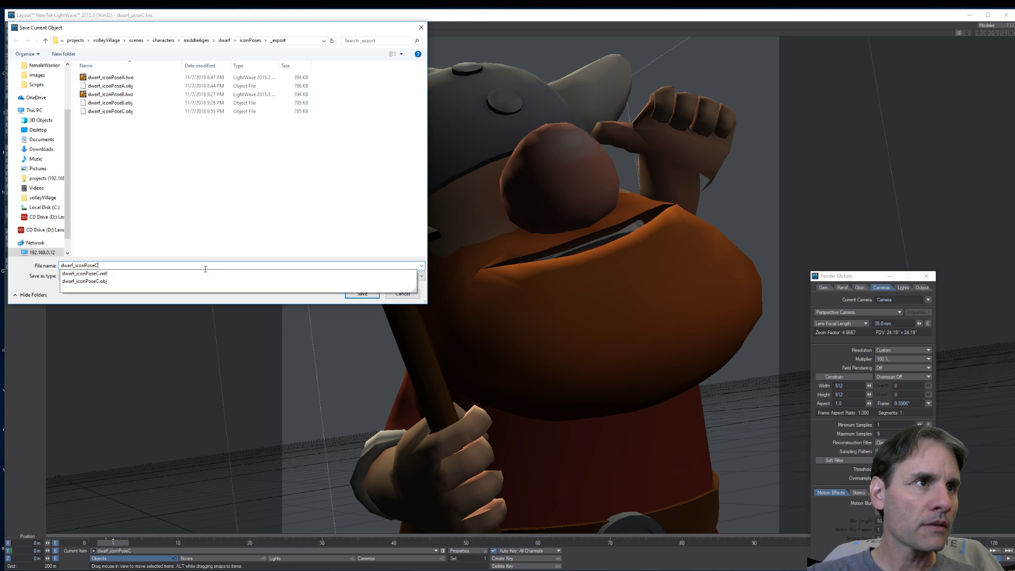
text(D)
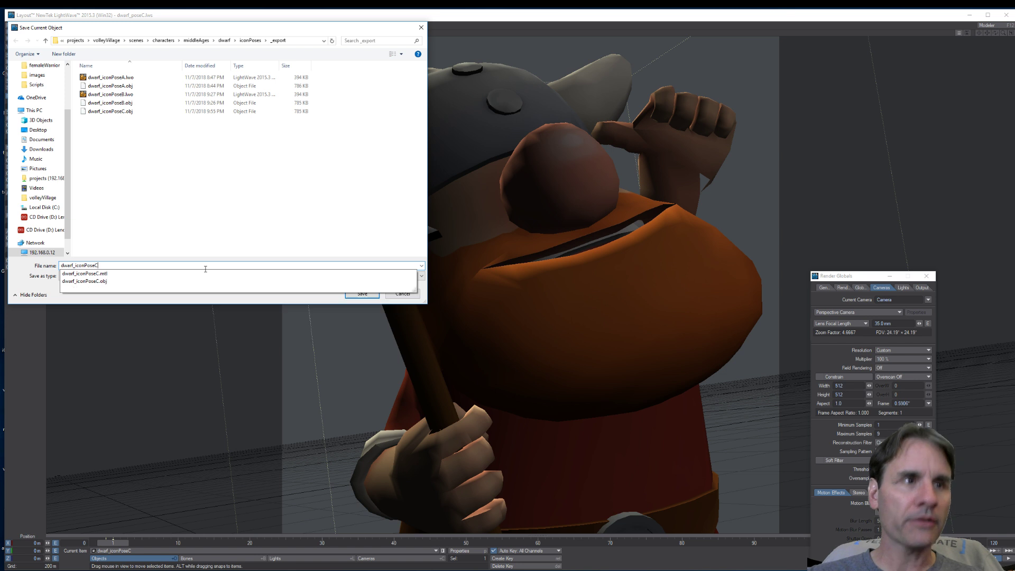
key(Return)
Load dwarf_iconPoseC.lwo into Modeler and convert its polygons to subpatches
key(F12)
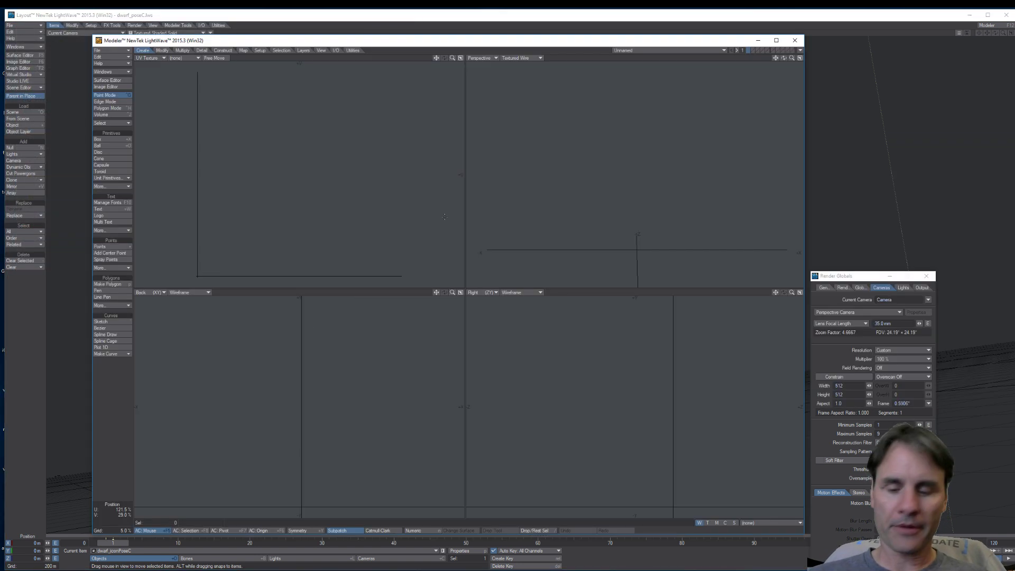
key(ctrl+o)
double_click(212, 138)
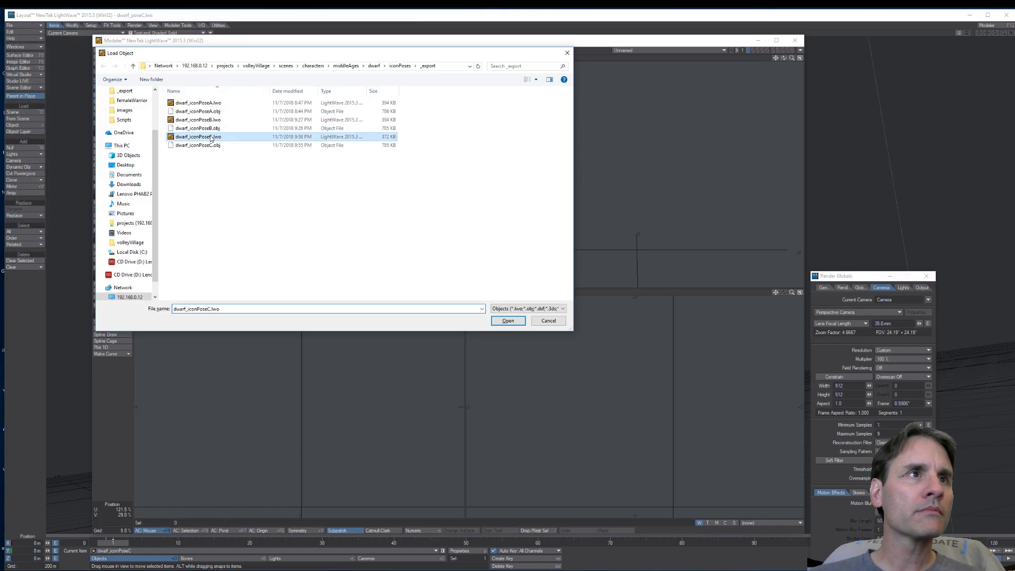
key(Tab)
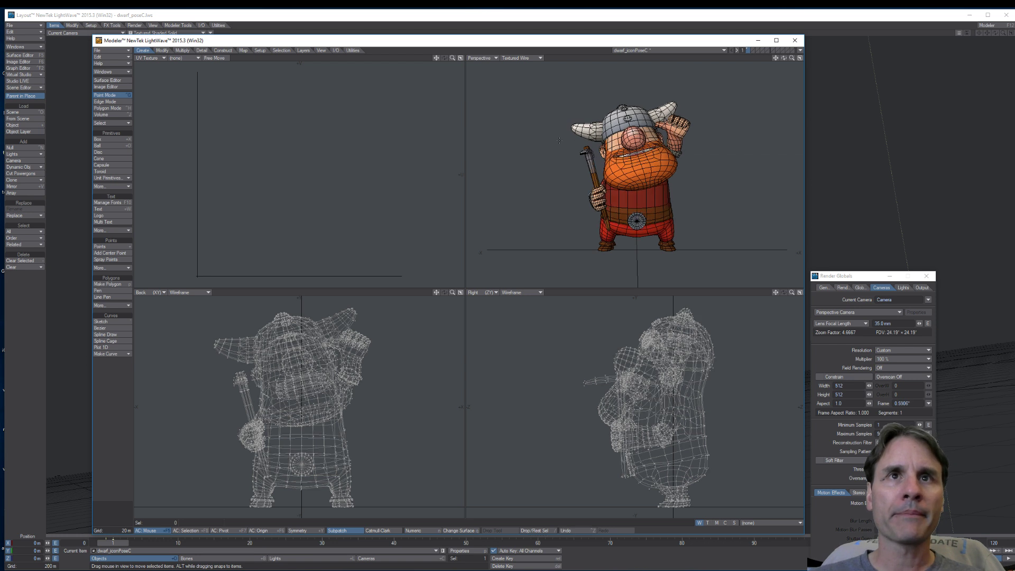
Switch back to Layout and display the smoothed dwarf as a VPR render preview
key(F12)
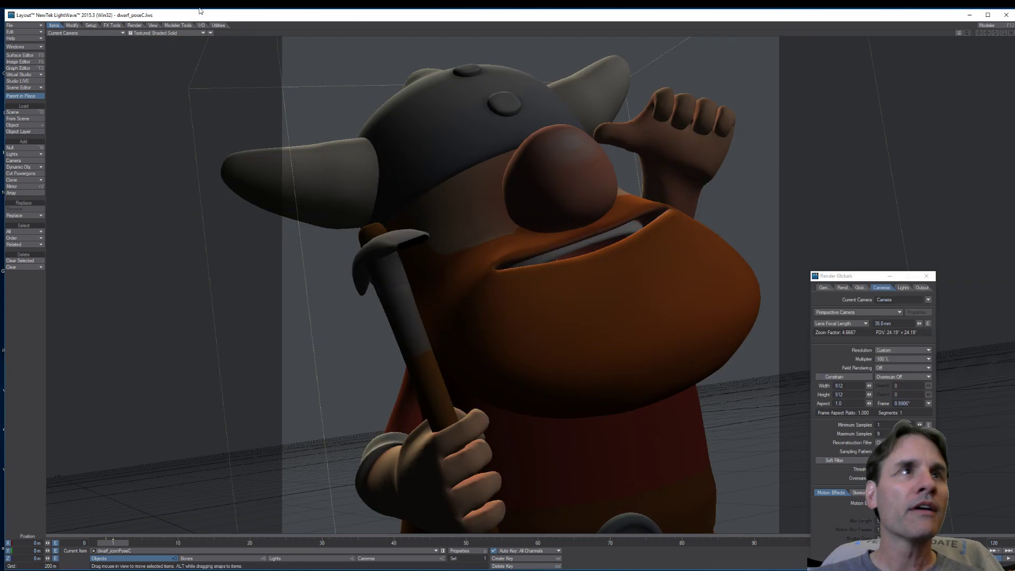
click(167, 33)
click(169, 66)
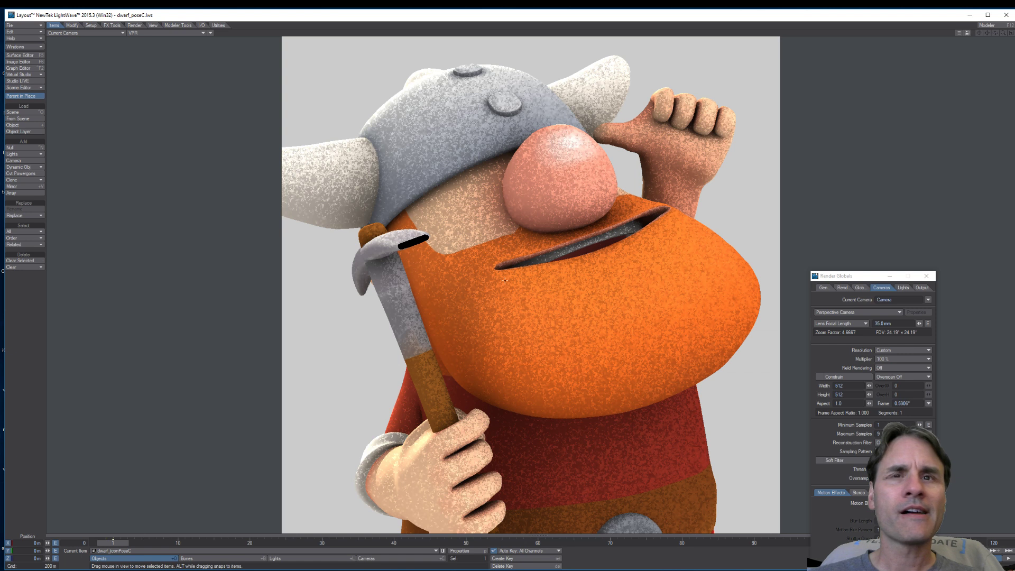
key(y)
mouse_move(509, 283)
mouse_down()
mouse_move(490, 275)
mouse_move(518, 284)
mouse_up()
key(ctrl+z)
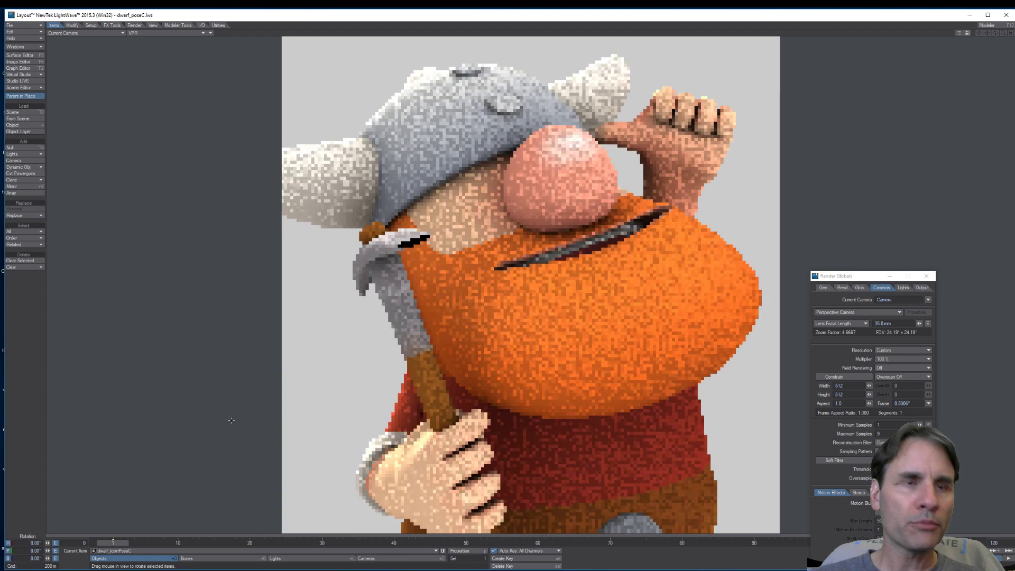
Select the camera and rotate it to about 23° heading and -5.4° pitch
click(371, 558)
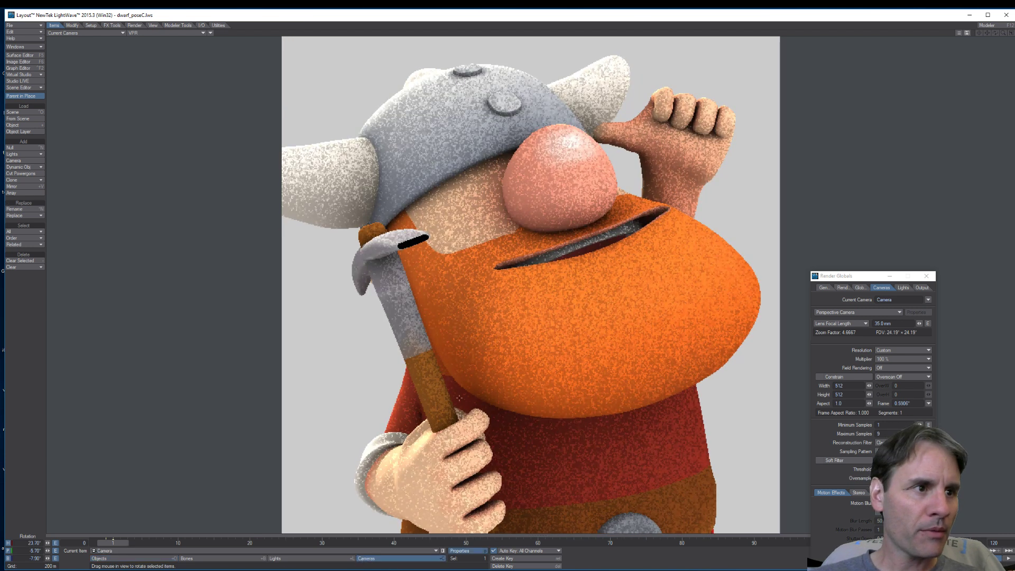
click(459, 398)
drag(459, 398, 457, 403)
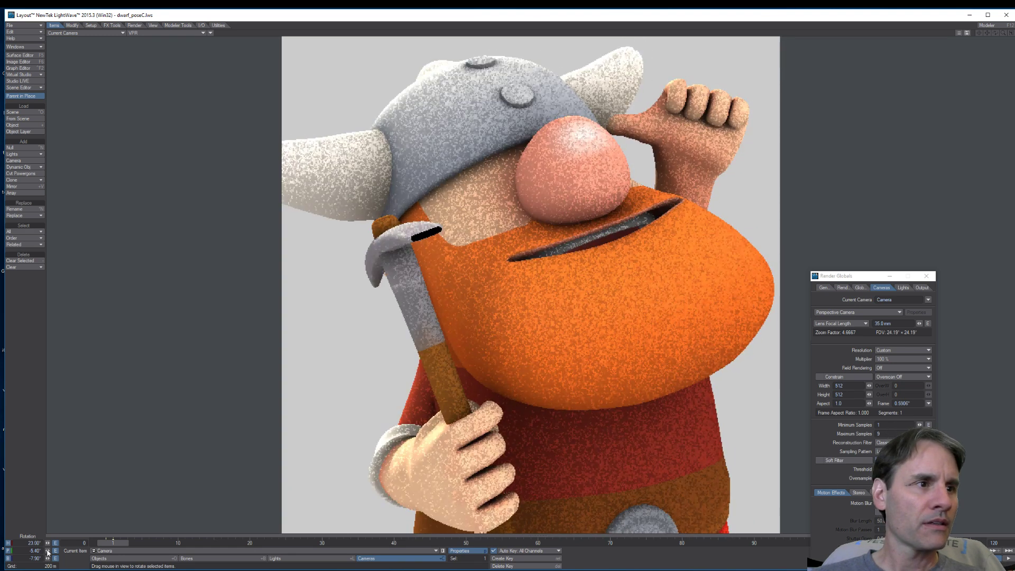
Set the camera's bank angle to 0°
click(25, 556)
text(0)
key(Return)
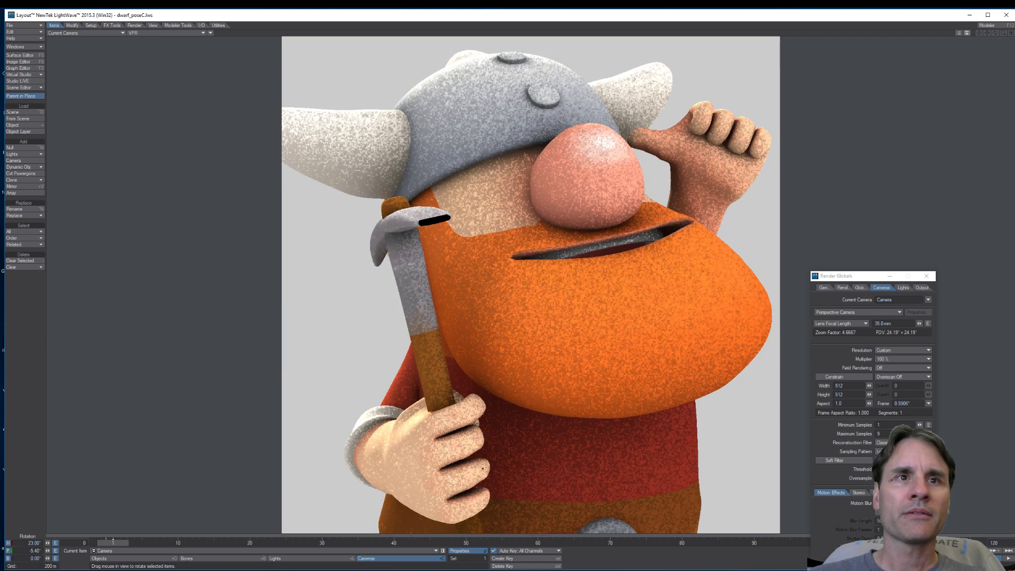
Tilt the camera to a bank angle of about -10° so the dwarf leans diagonally in the frame
right_drag(526, 447, 500, 448)
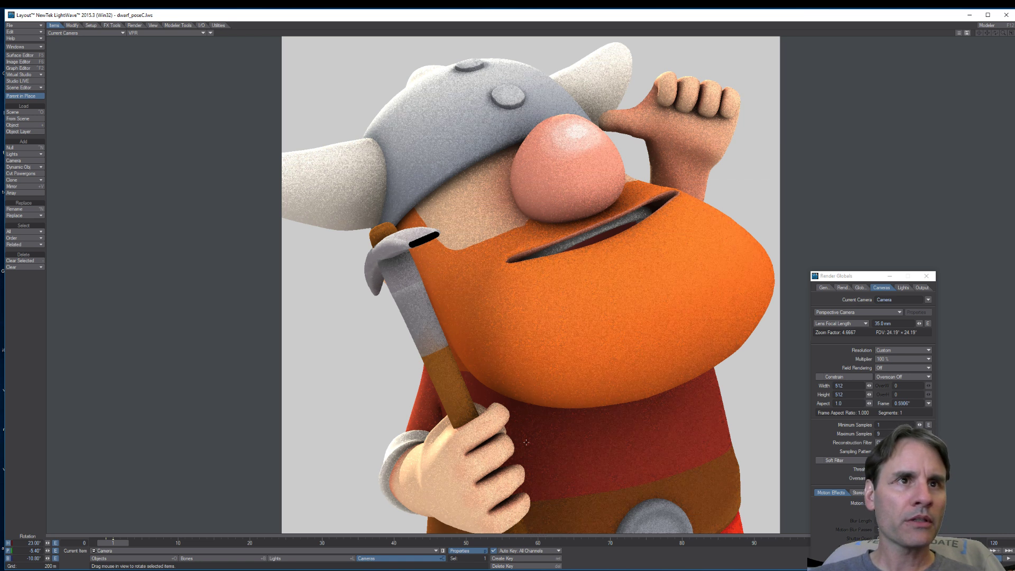
click(527, 442)
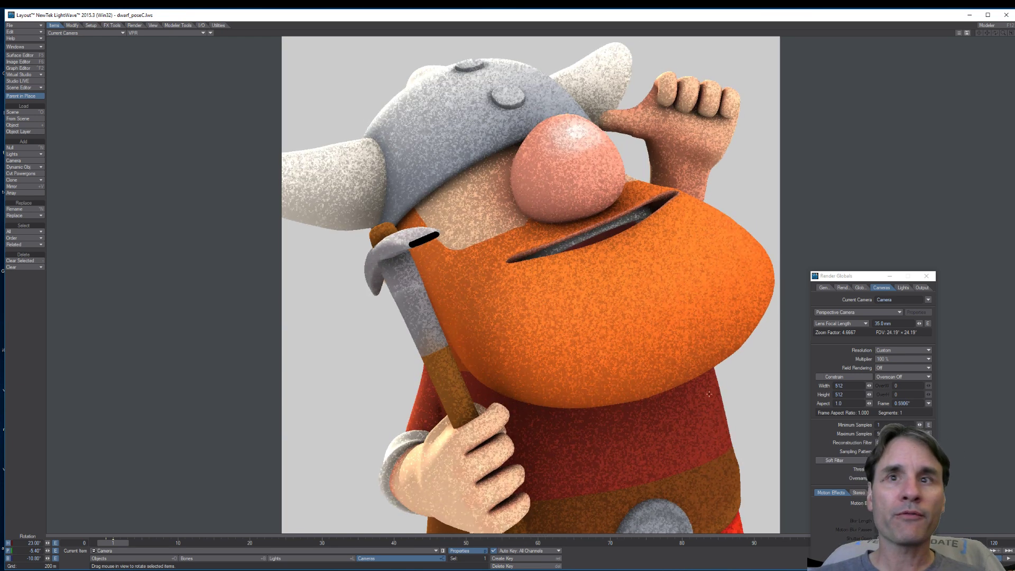
Close the camera render settings, switch the selection to lights and open the light settings for mouthLight
click(926, 276)
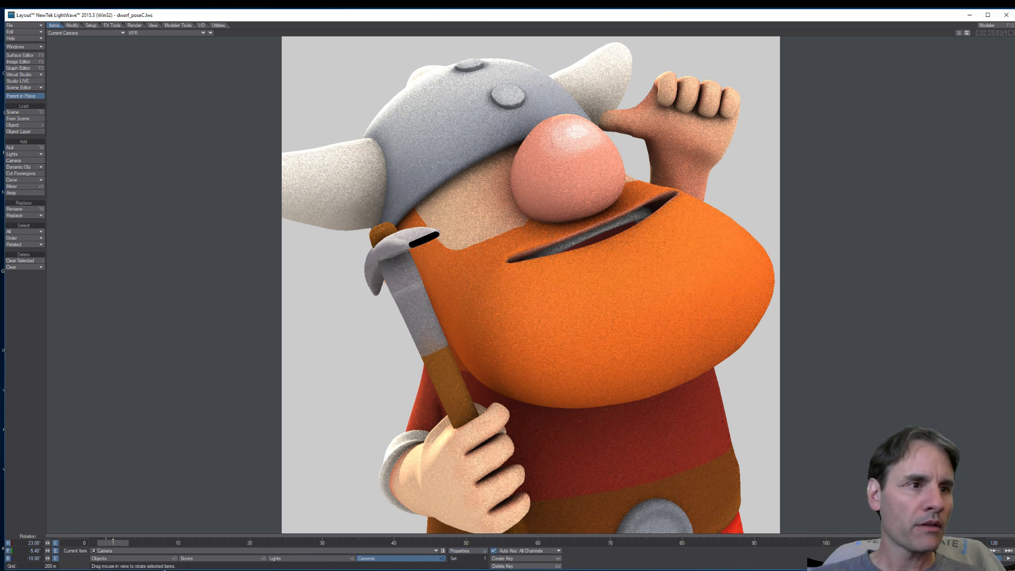
click(288, 558)
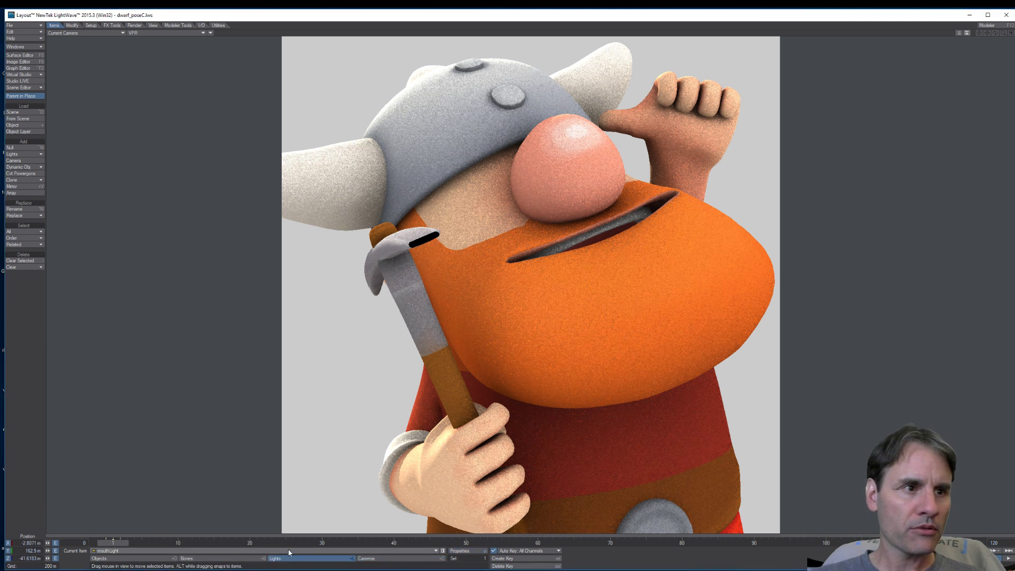
key(alt+F10)
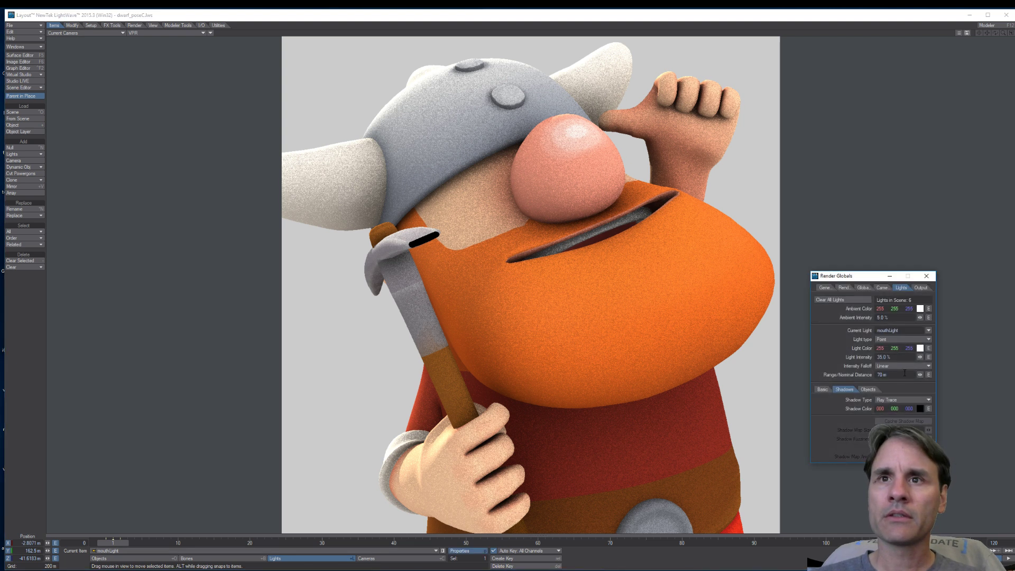
drag(921, 357, 900, 358)
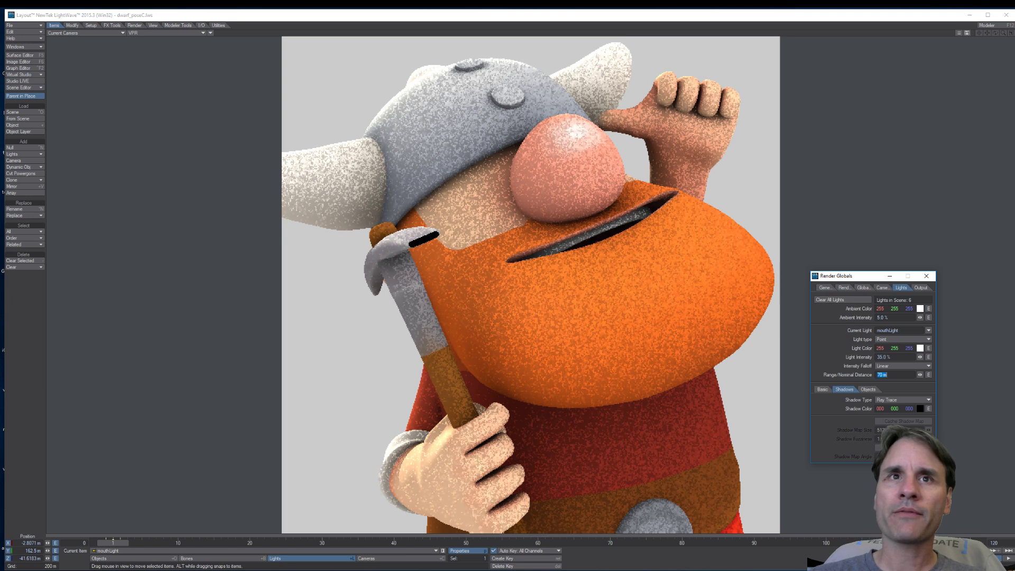
Pick the key light as the current light and set its intensity to 0%
click(928, 331)
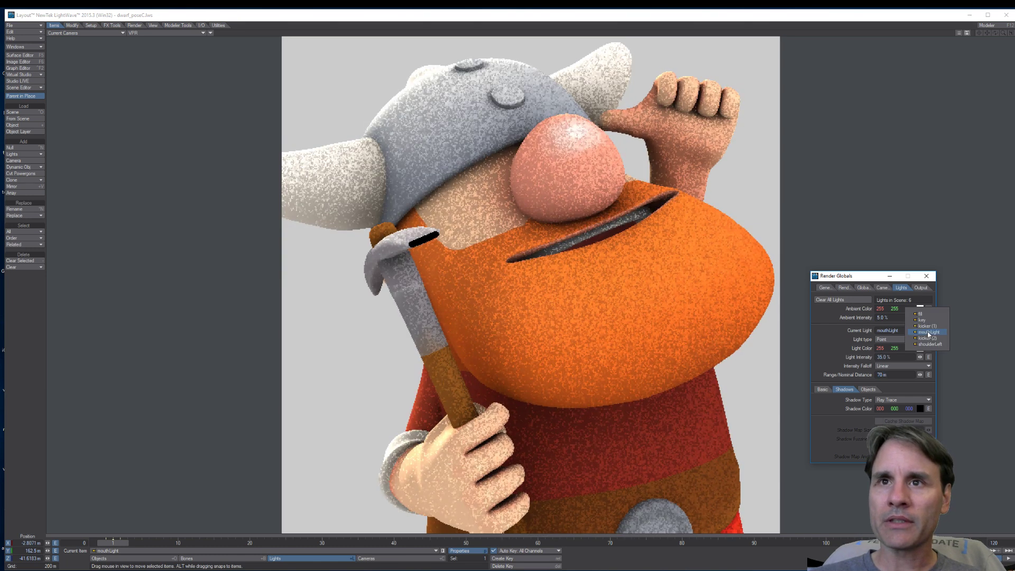
click(926, 315)
click(930, 329)
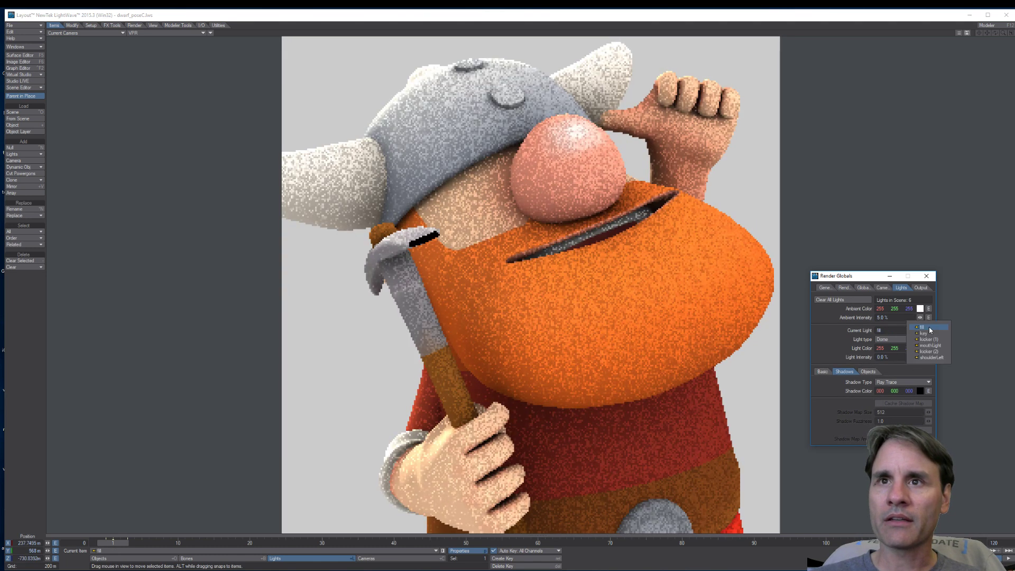
click(925, 334)
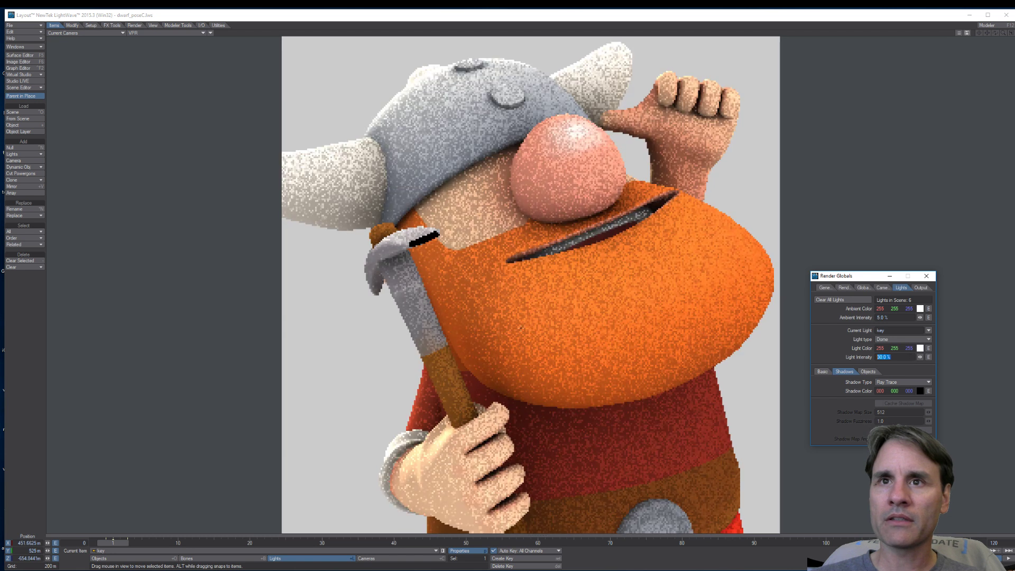
text(0)
key(Return)
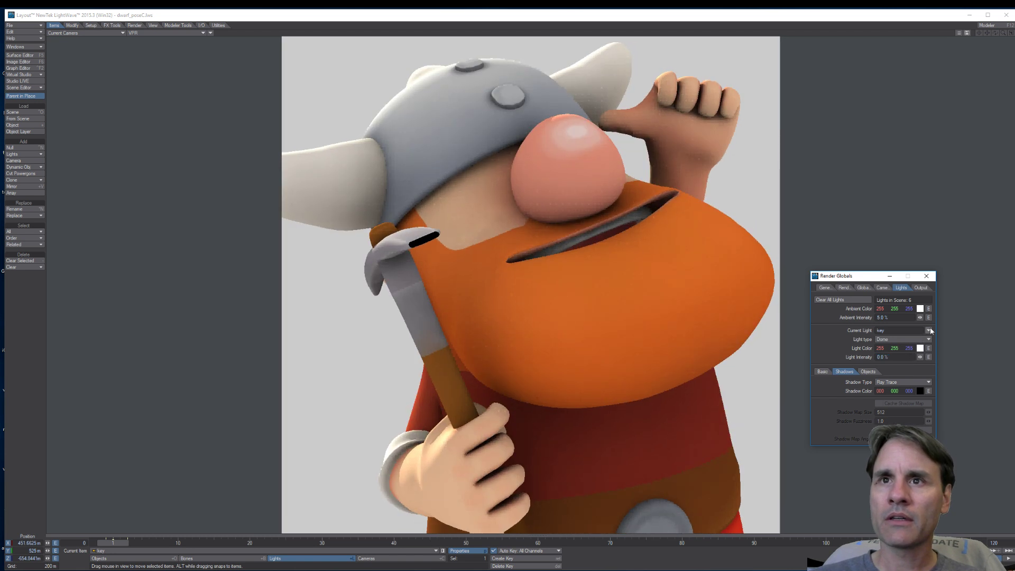
Pick the kicker (1) light and set its intensity to 0%
click(929, 331)
click(927, 339)
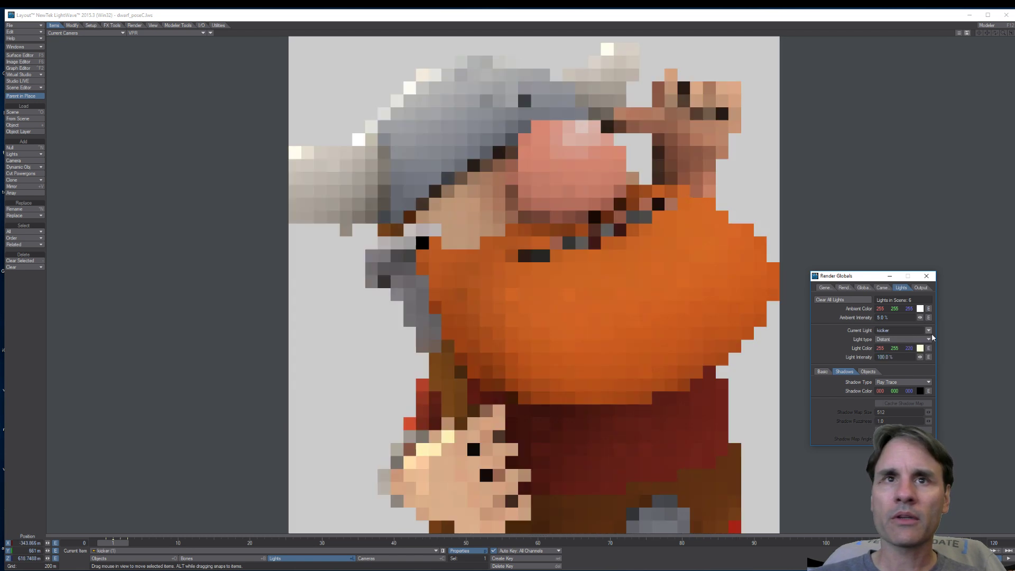
click(899, 357)
text(0)
key(Return)
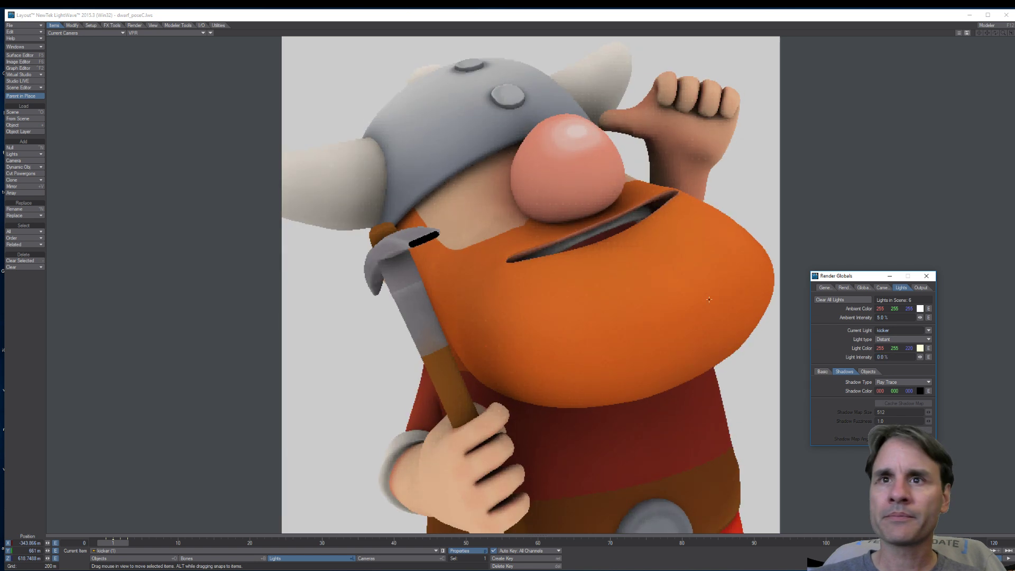
Go through the settings of mouthLight, kicker (2) and shoulderLeft to check their intensities
click(930, 332)
click(932, 337)
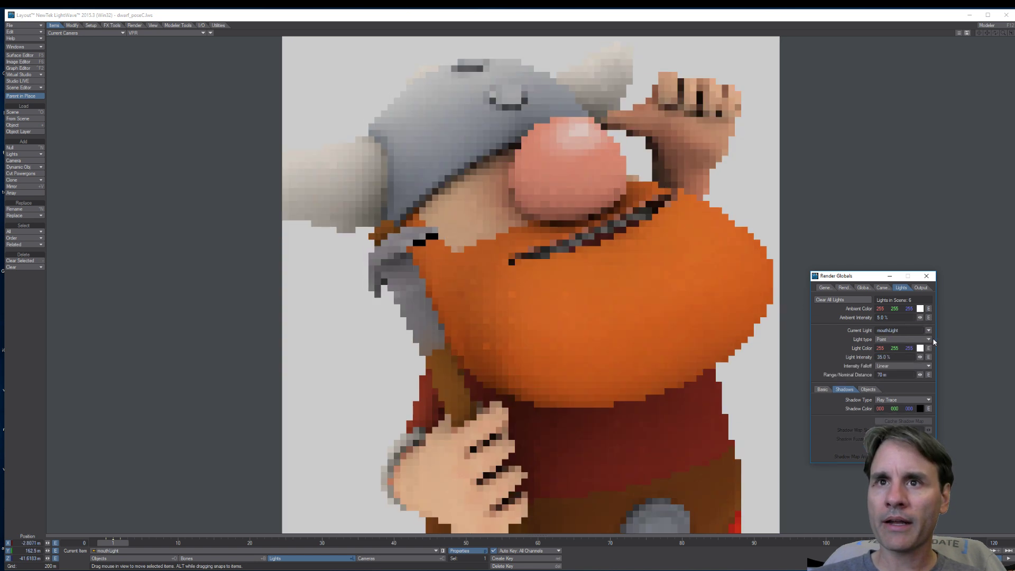
click(931, 336)
click(931, 337)
click(930, 331)
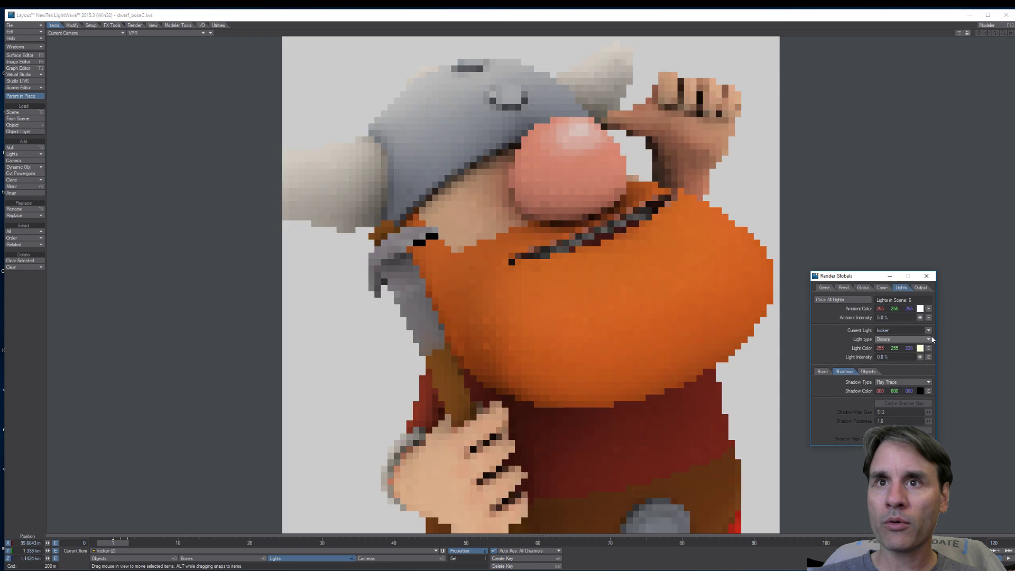
click(934, 336)
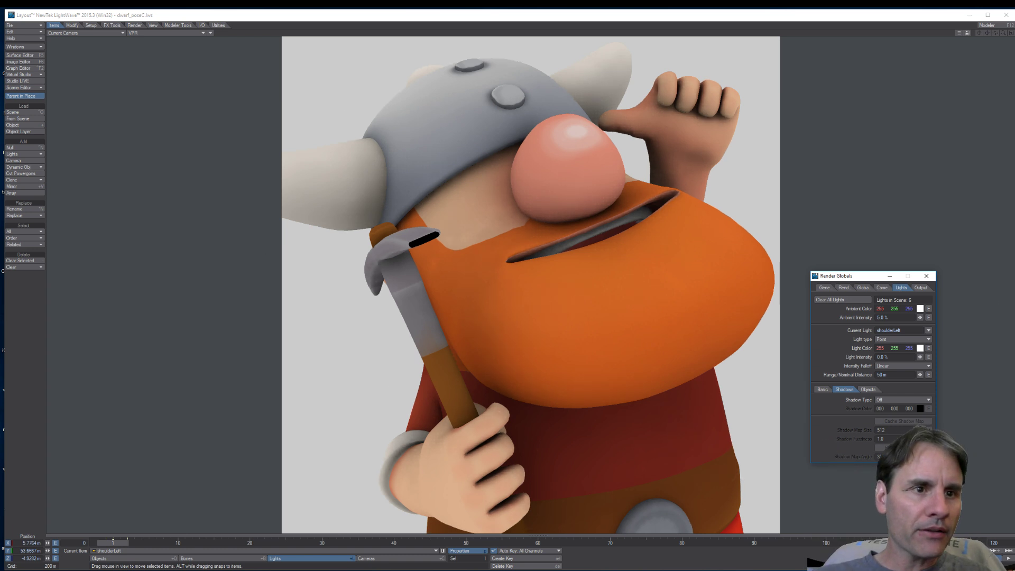
Select the key light, look at the dwarf from its viewpoint and return to the camera view
mouse_move(207, 570)
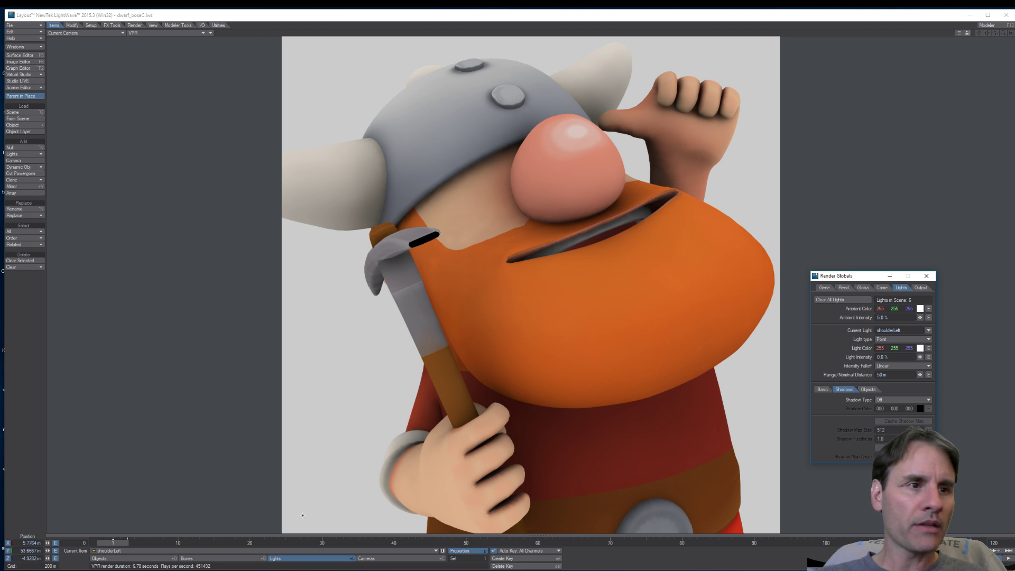
key(5)
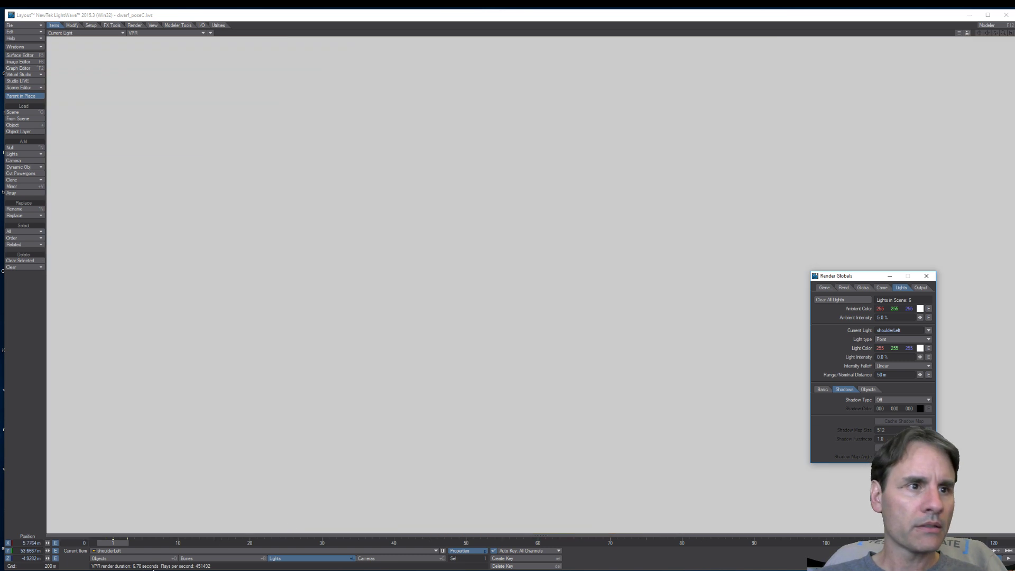
click(155, 550)
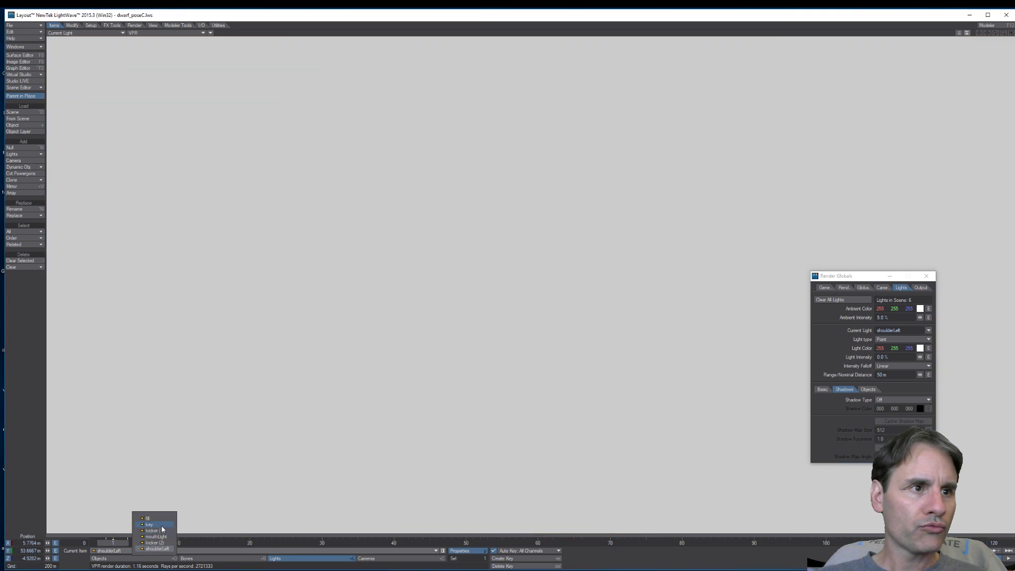
click(161, 526)
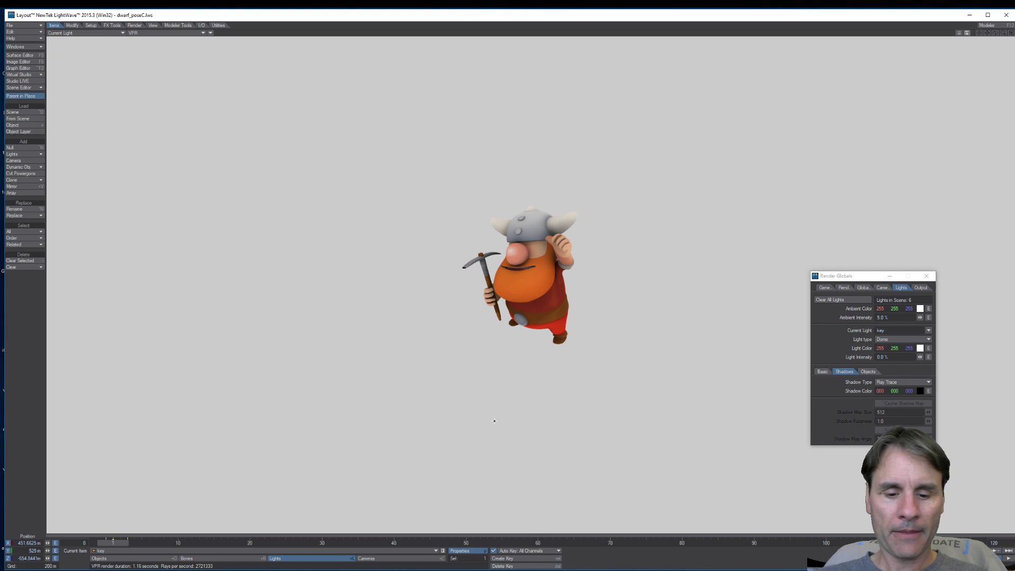
key(6)
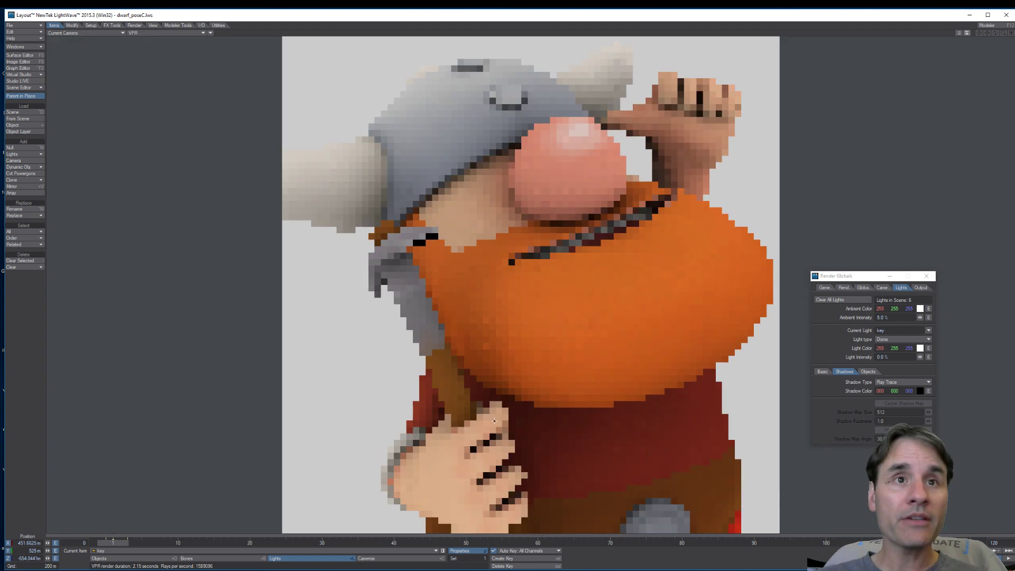
Set the key light's intensity to 35% after trying 50%
click(894, 357)
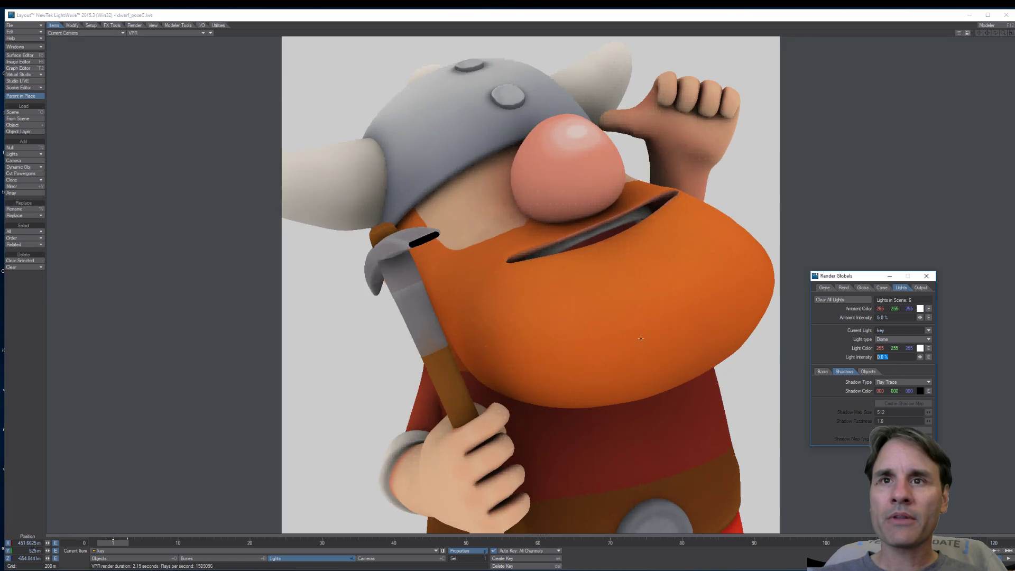
text(50)
key(Return)
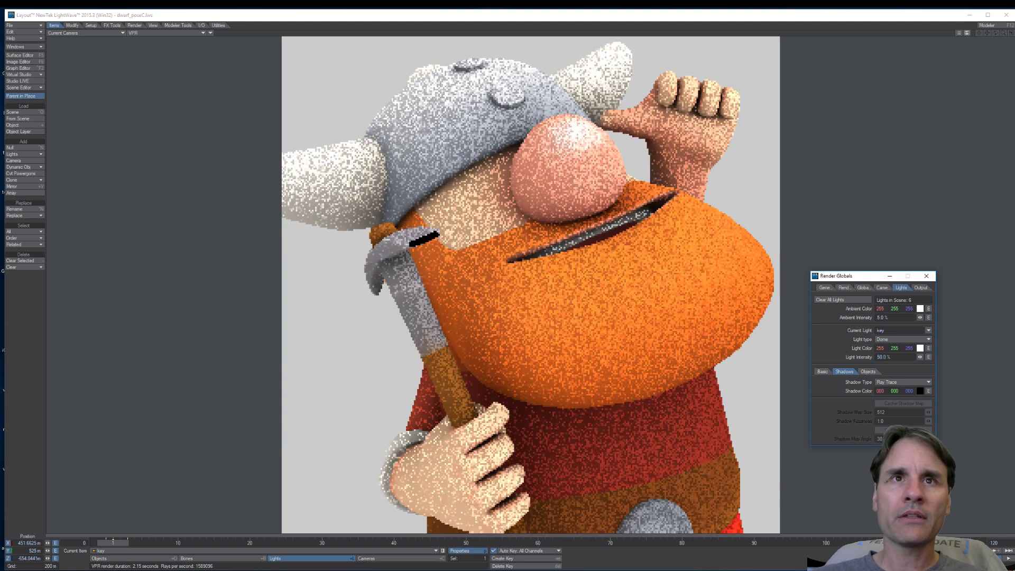
click(884, 357)
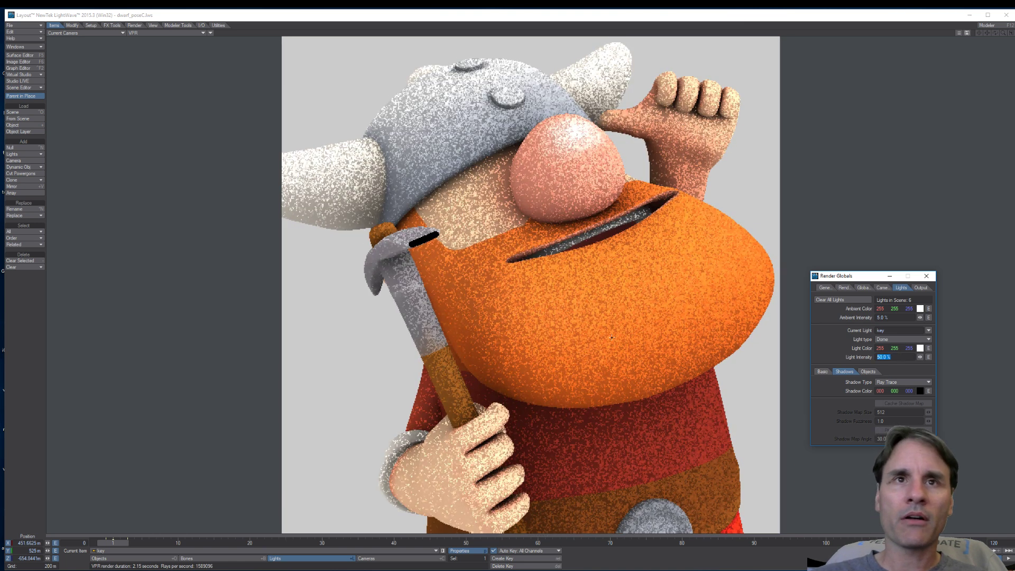
text(35)
key(Return)
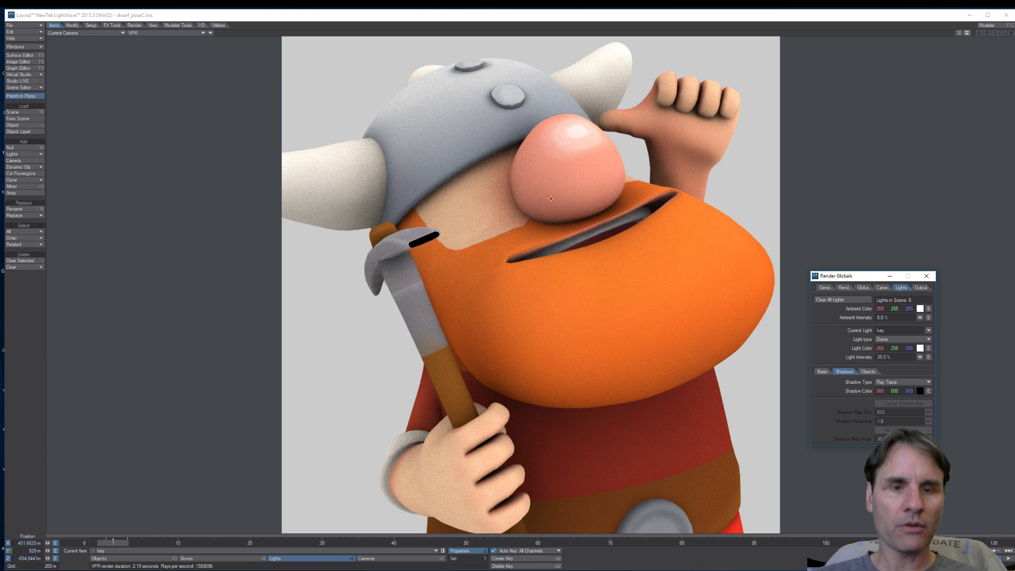
Select kicker (1), reposition it behind the dwarf from its own view, rotate it to about 172.5° heading, and return to the camera view
key(5)
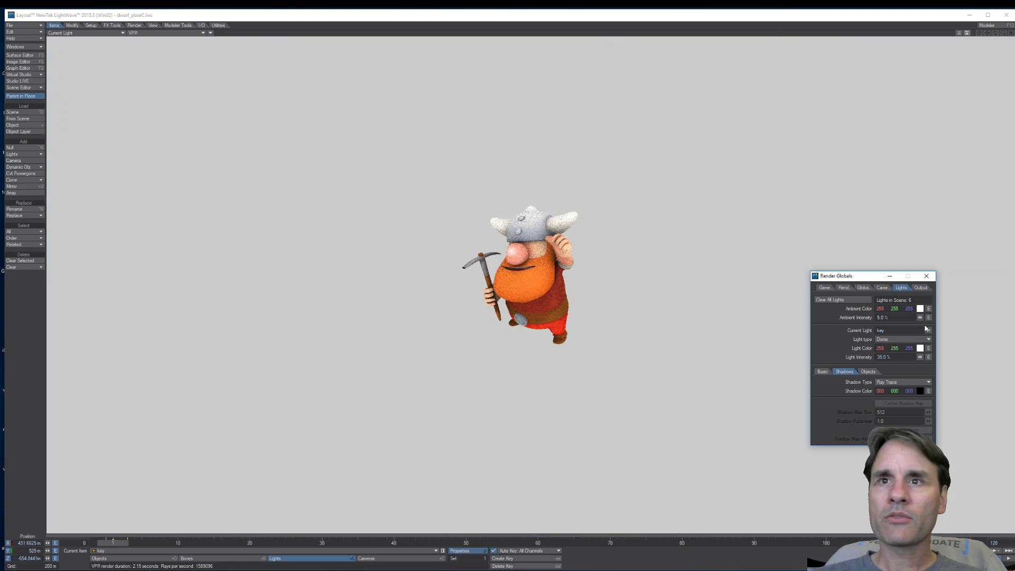
click(928, 330)
click(933, 334)
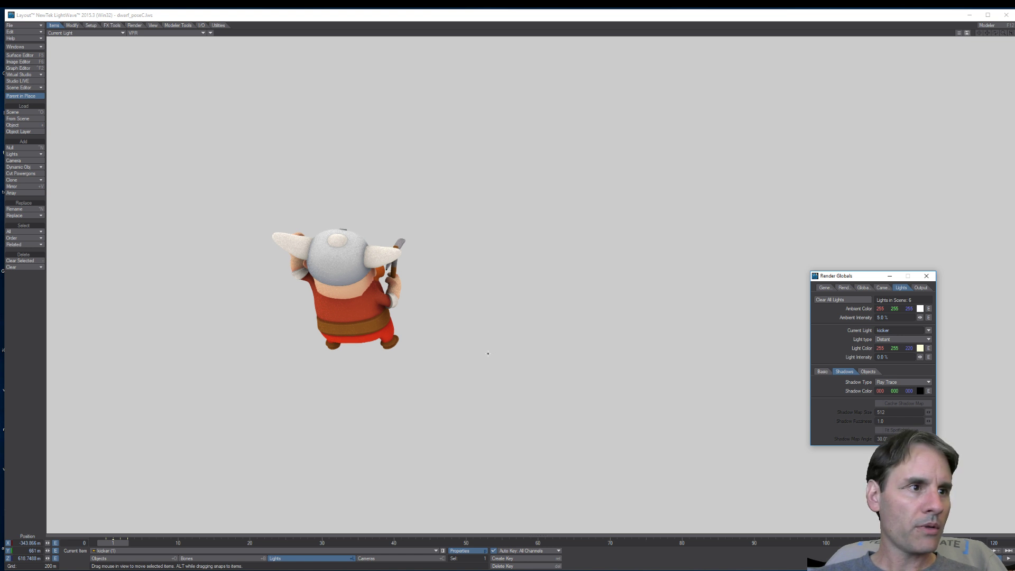
key(y)
drag(488, 354, 494, 376)
key(t)
right_drag(494, 376, 494, 405)
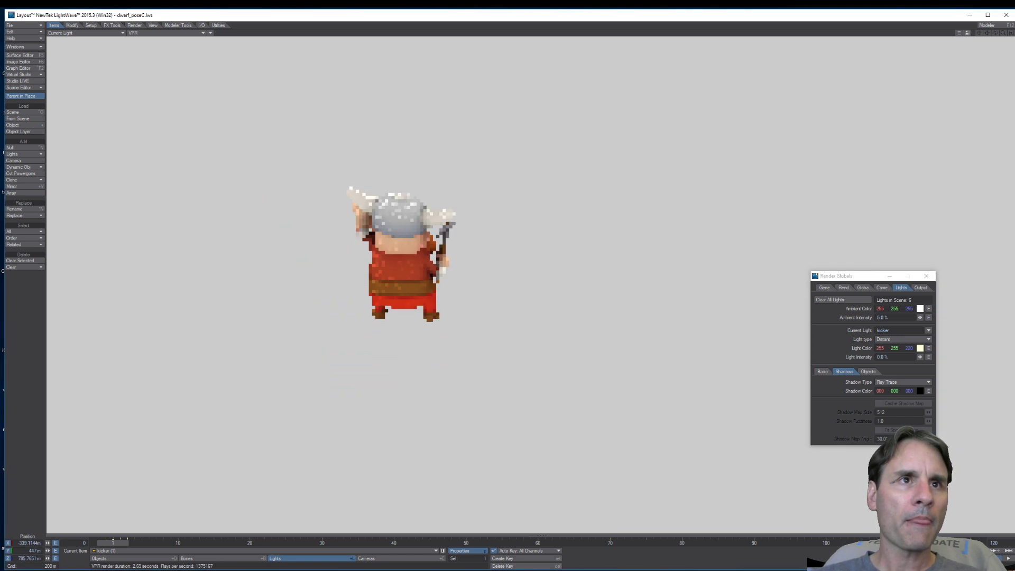
key(y)
drag(418, 341, 439, 365)
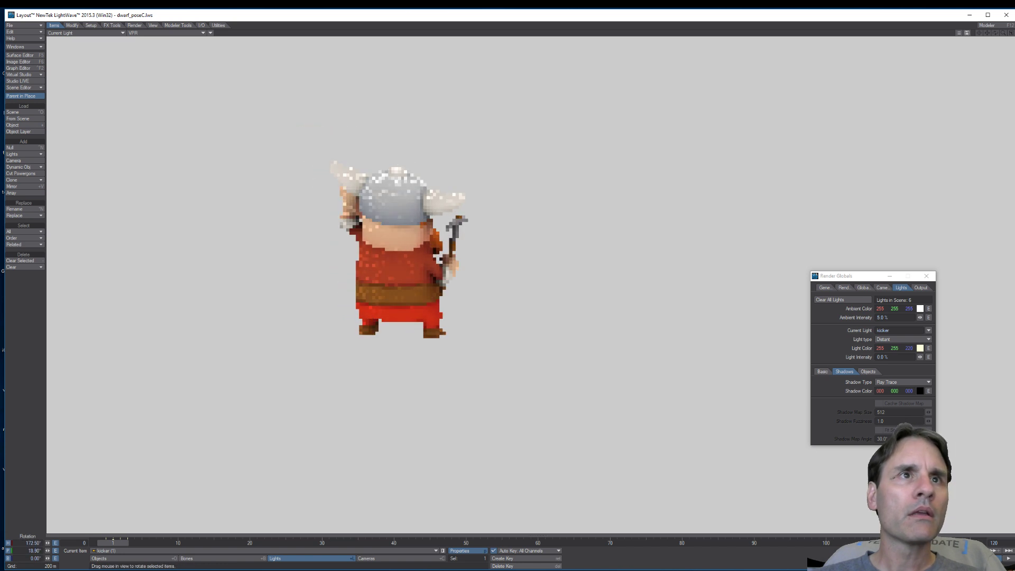
key(6)
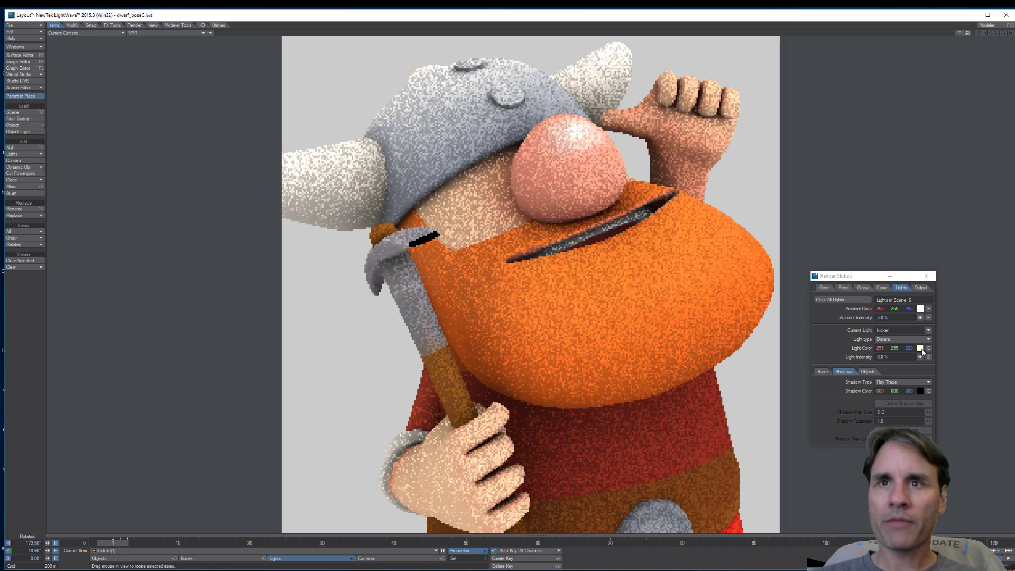
Set the kicker (1) light's intensity to 150% after trying 100%, and rotate it to about 243.9° heading and 29.4° pitch
click(894, 358)
text(100)
key(Return)
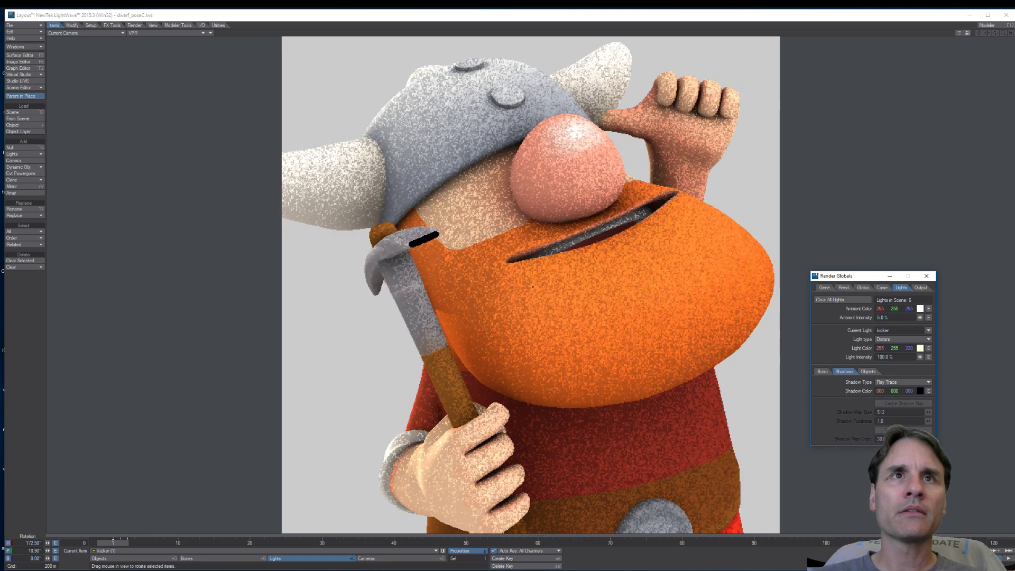
click(902, 358)
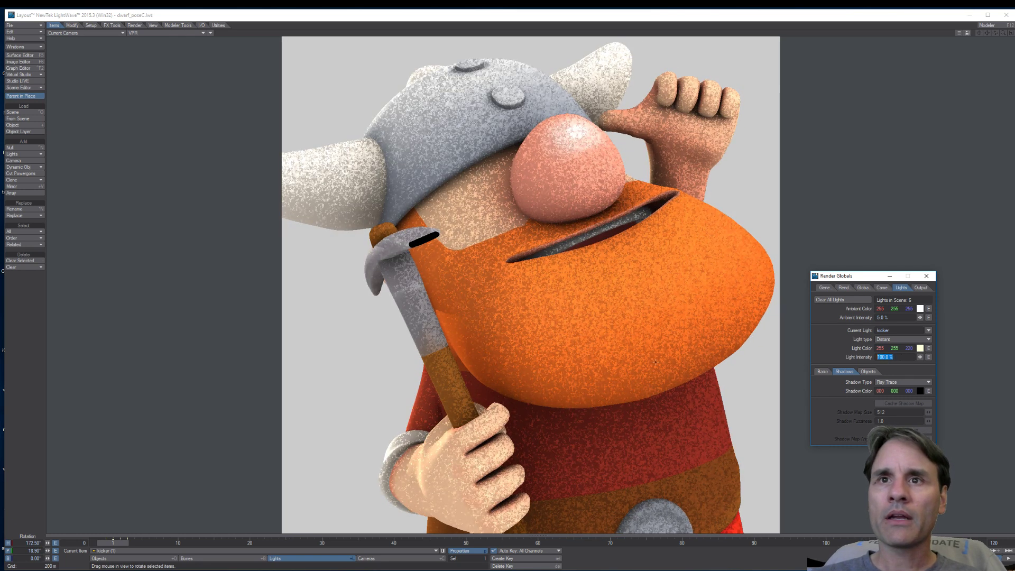
text(150)
key(Return)
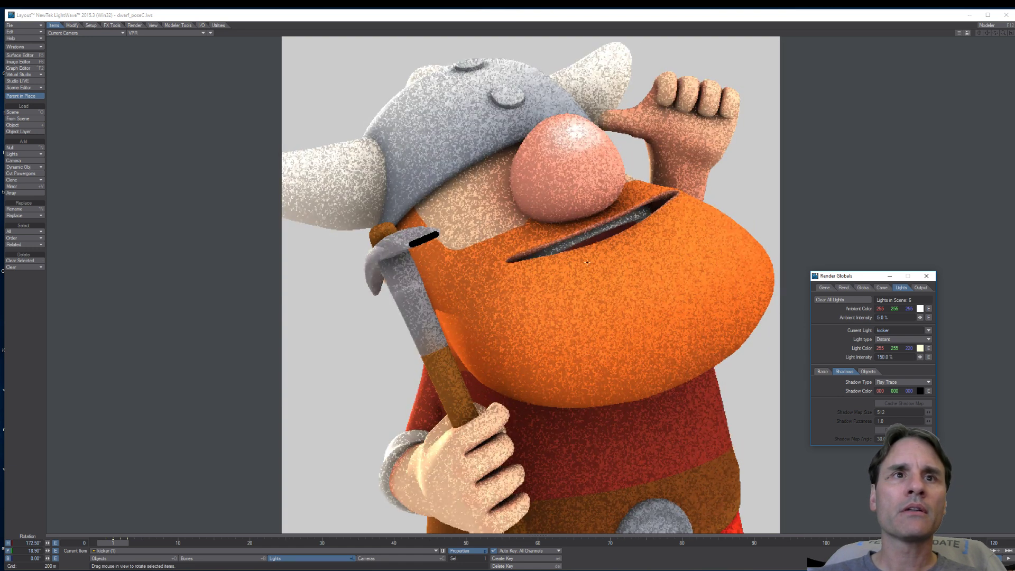
drag(453, 301, 557, 250)
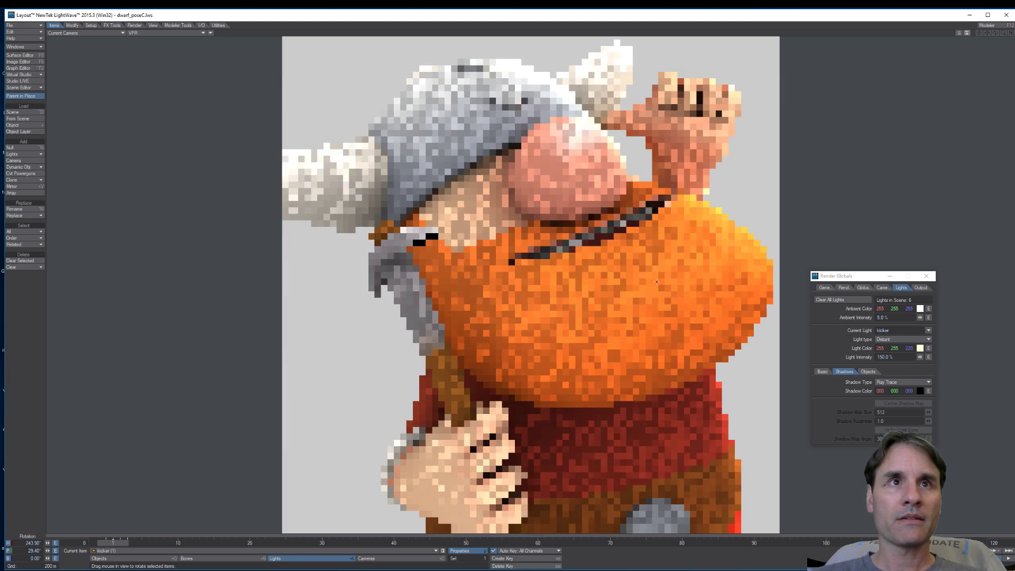
Switch the camera view's display from VPR to Textured Shaded Solid after trying Shaded Solid
click(168, 33)
click(158, 40)
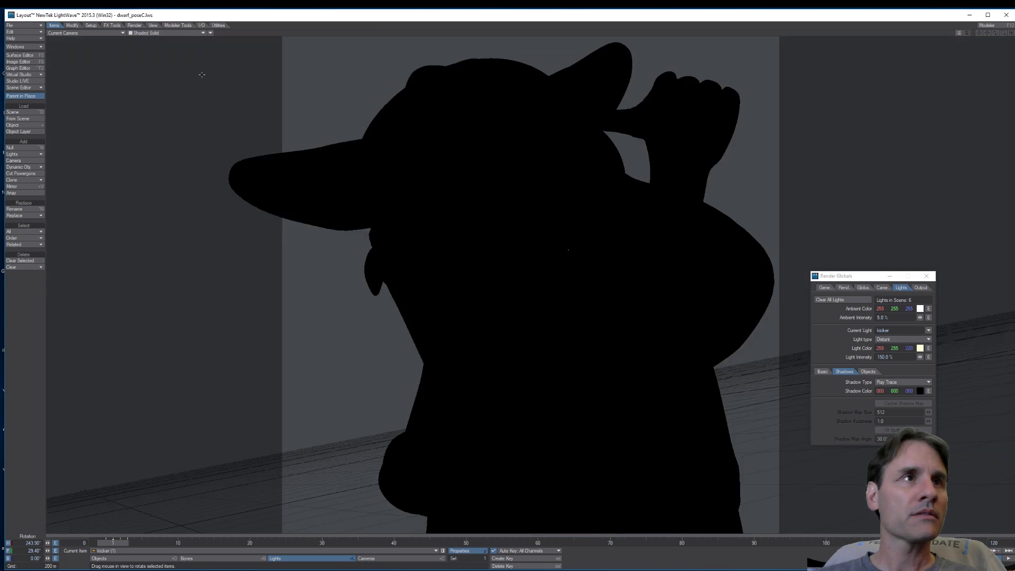
click(173, 33)
click(170, 46)
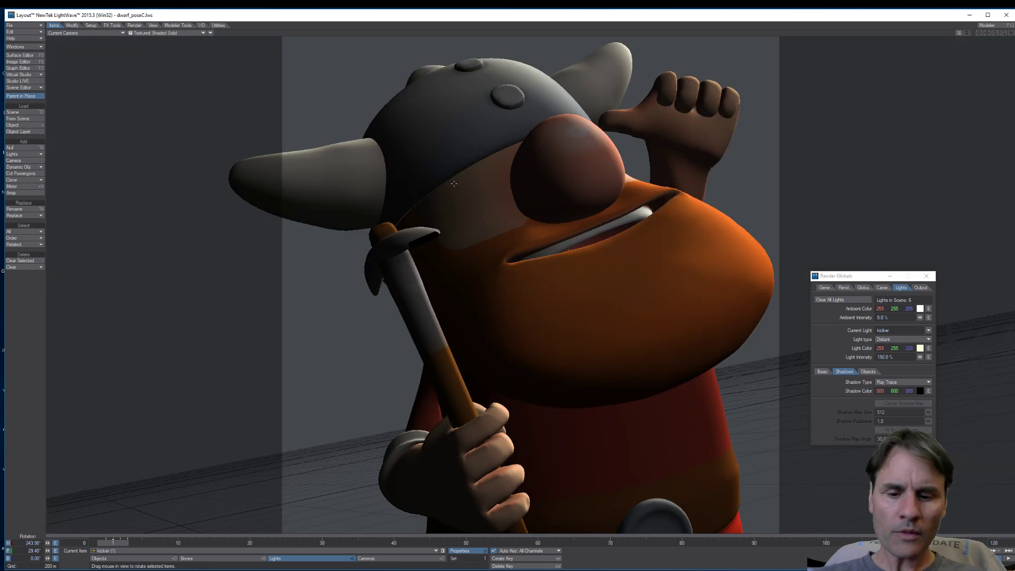
Render the current frame and save the image as a 32-bit PNG named dwarf_iconPoseC.png, closing the render viewer
key(F9)
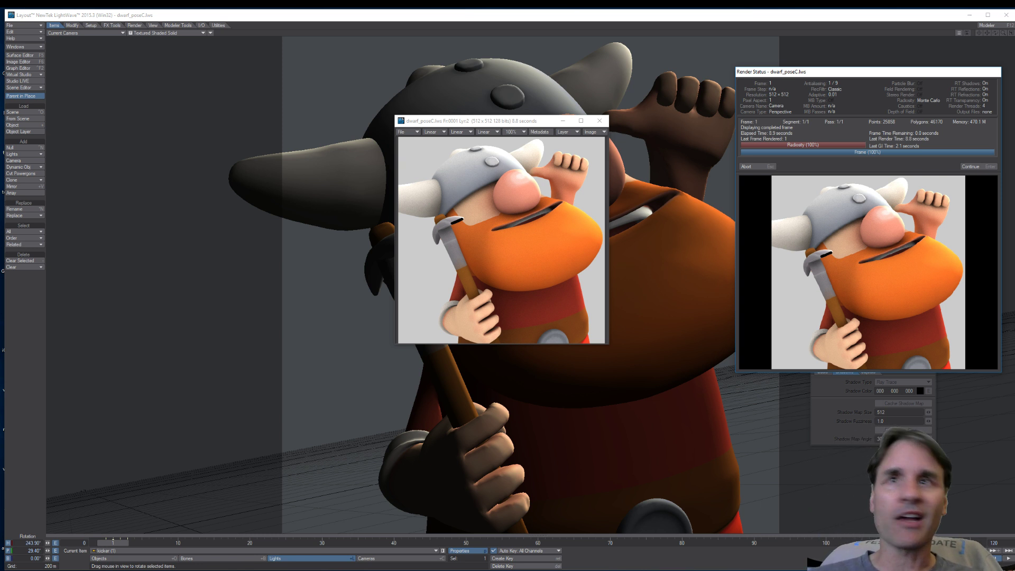
click(971, 166)
click(409, 132)
mouse_move(414, 135)
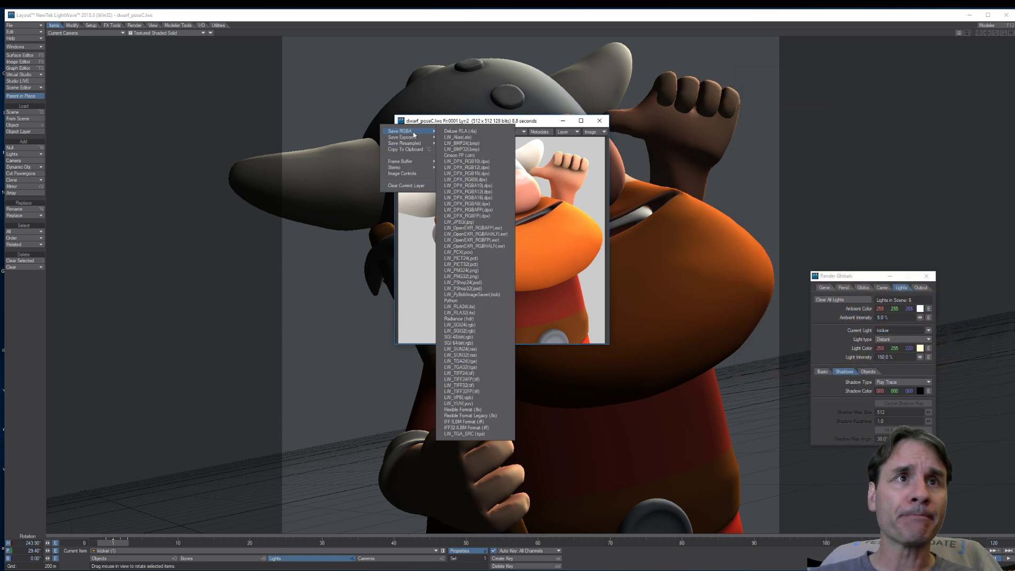
click(483, 275)
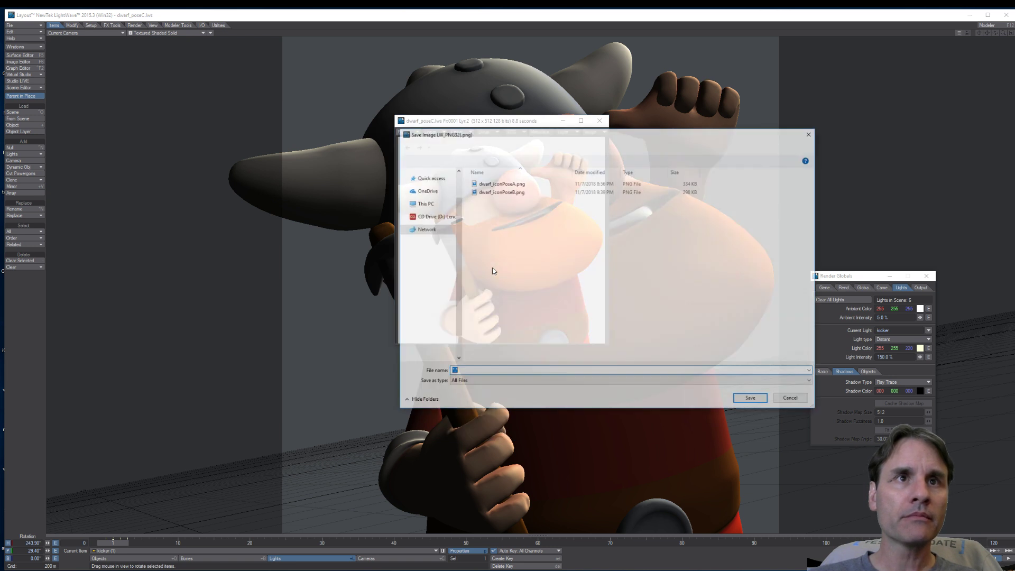
click(497, 192)
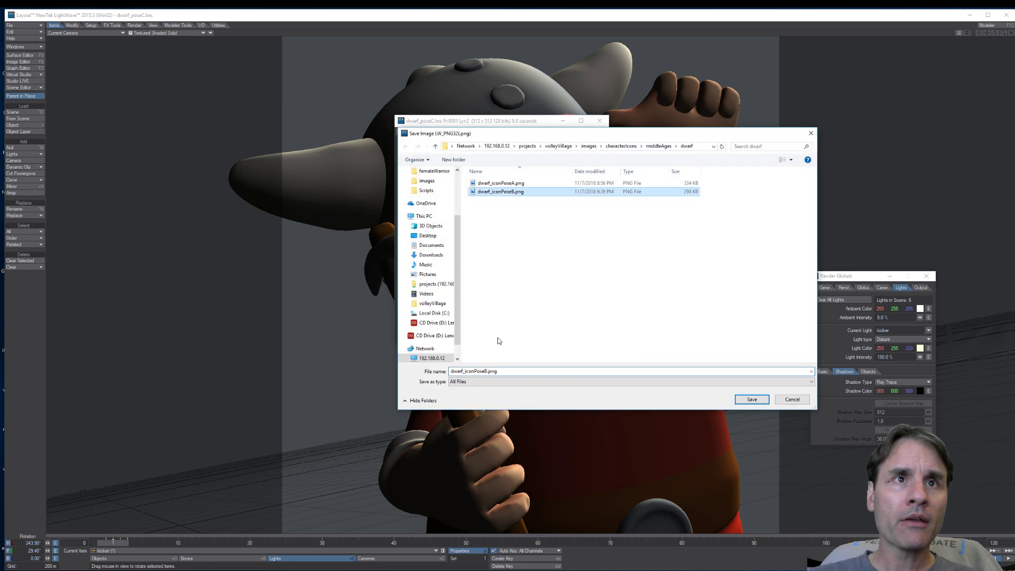
double_click(487, 371)
click(487, 371)
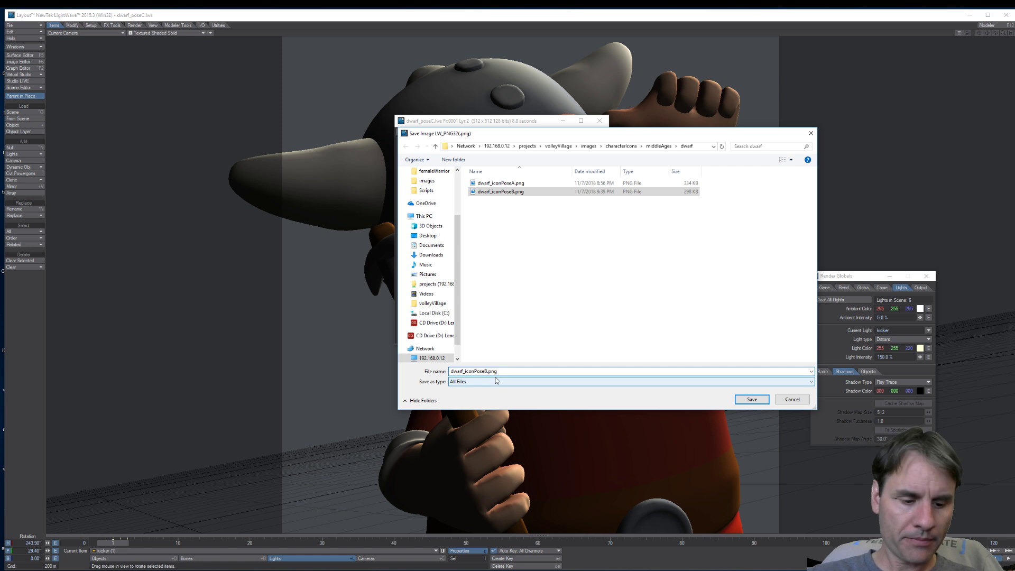
key(BackSpace)
text(C)
key(Return)
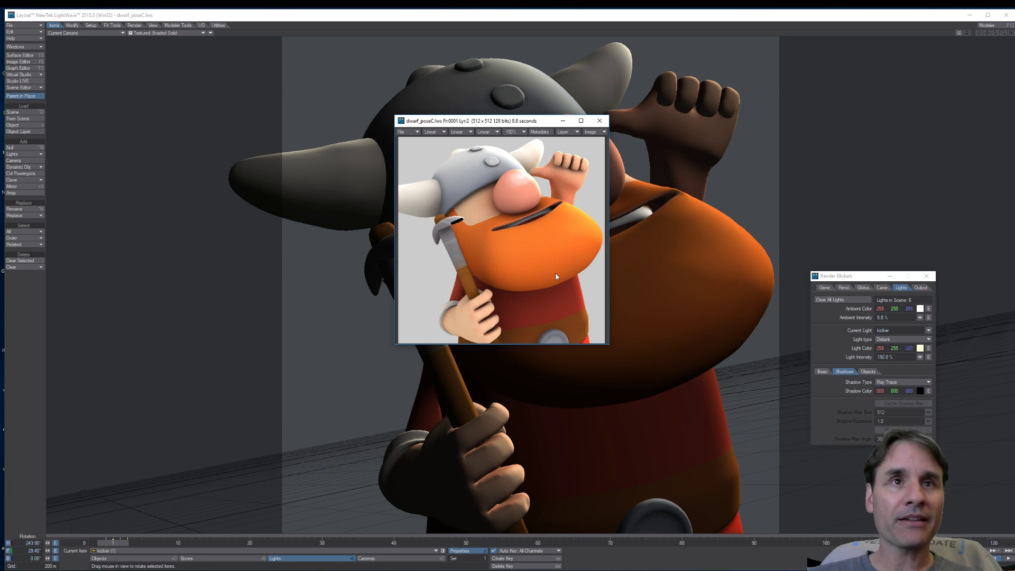
click(600, 121)
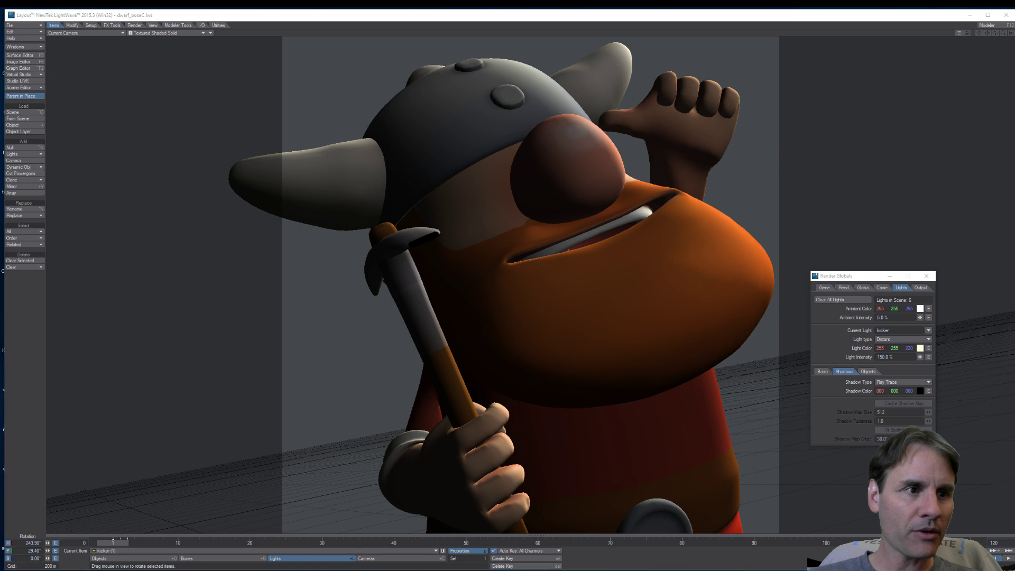
Switch to Maya LT, clear the selection and examine how the dwarf's right hand grips the pickaxe handle
click(224, 556)
alt+drag(454, 398, 476, 339)
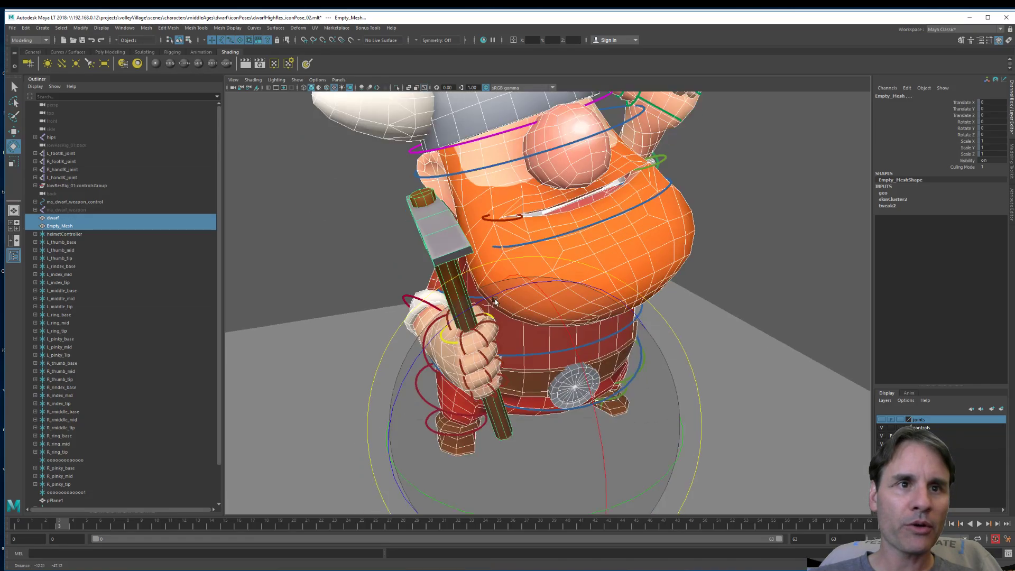
scroll(507, 312, up, 6)
scroll(520, 279, down, 2)
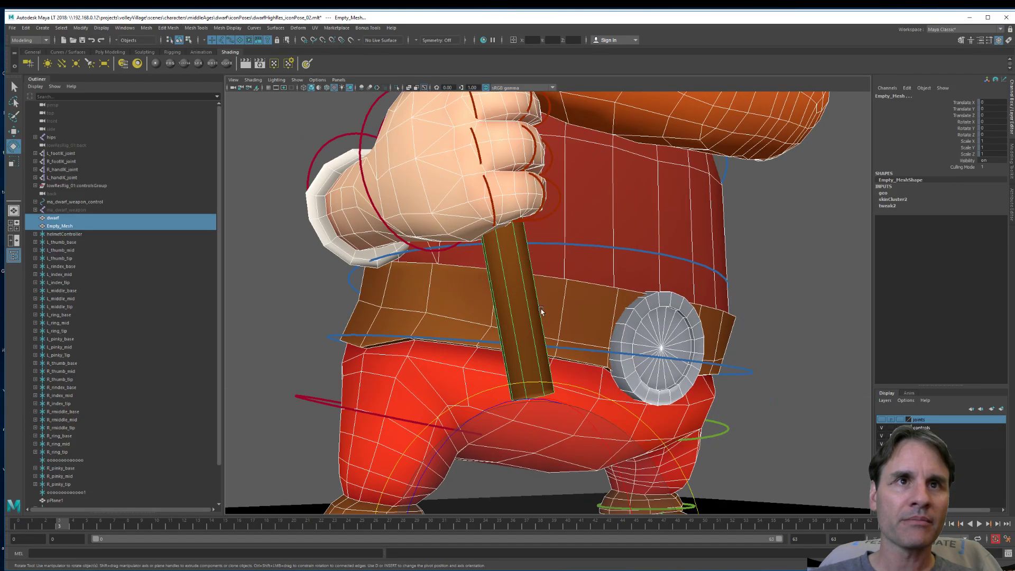
alt+middle_drag(520, 279, 574, 392)
scroll(574, 391, down, 5)
click(773, 265)
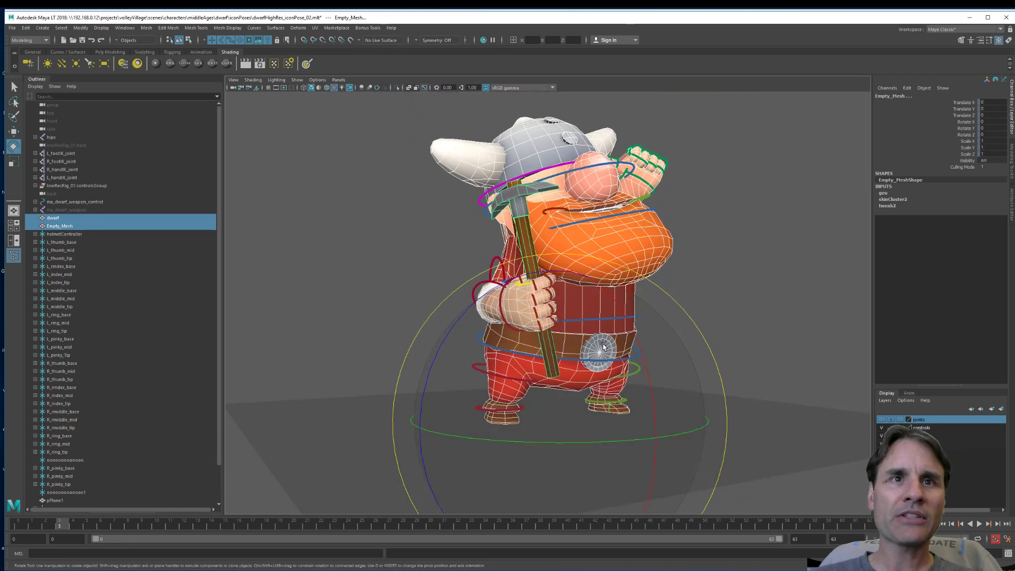
scroll(773, 265, up, 5)
alt+drag(773, 265, 679, 339)
scroll(703, 336, up, 3)
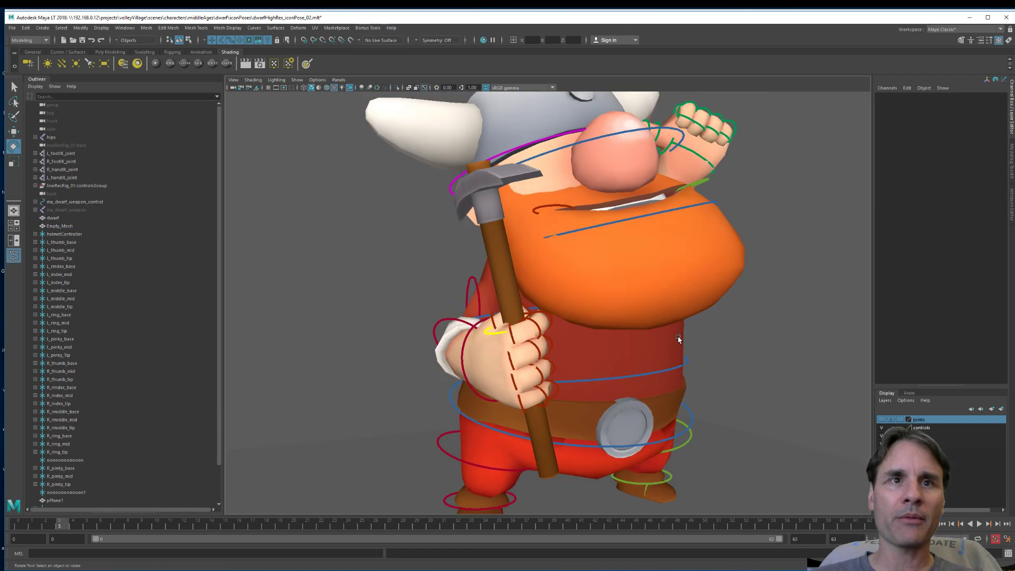
scroll(658, 352, up, 6)
scroll(567, 347, down, 2)
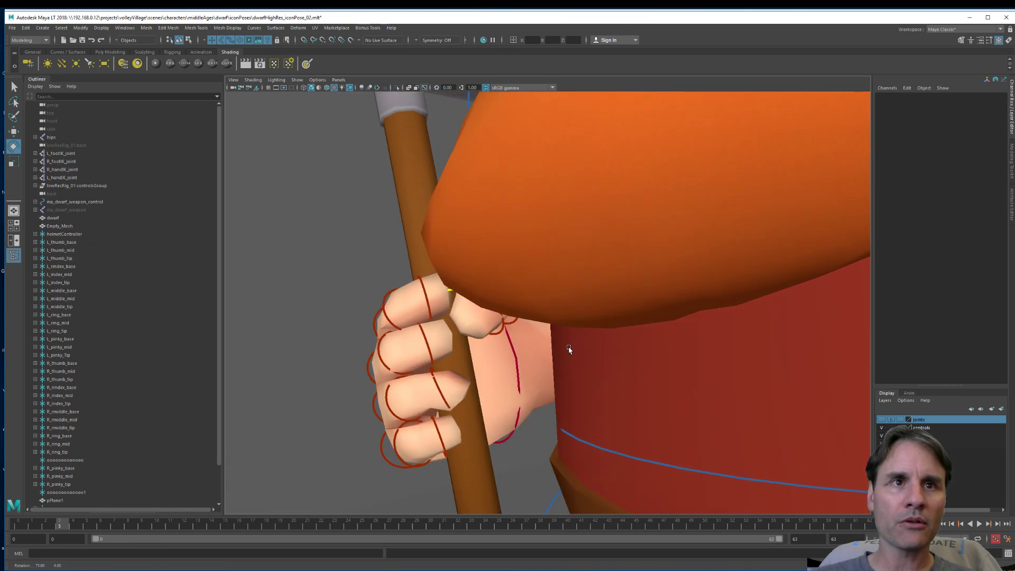
Rotate the R_pinky_base control to about -6.5, 3.8 and 51.1 degrees in X, Y and Z to adjust the grip
scroll(567, 347, up, 3)
alt+drag(566, 347, 512, 361)
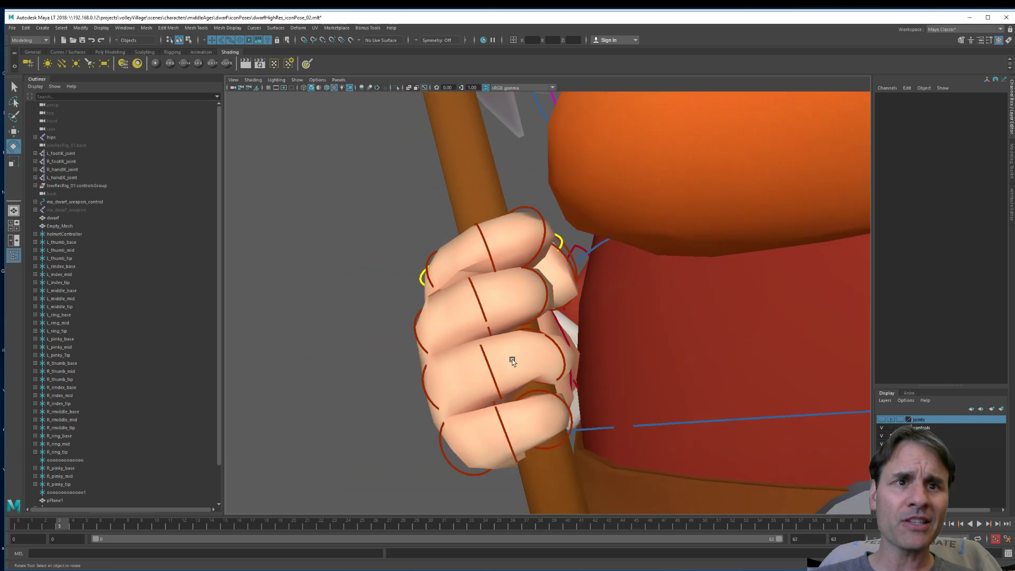
scroll(512, 361, up, 3)
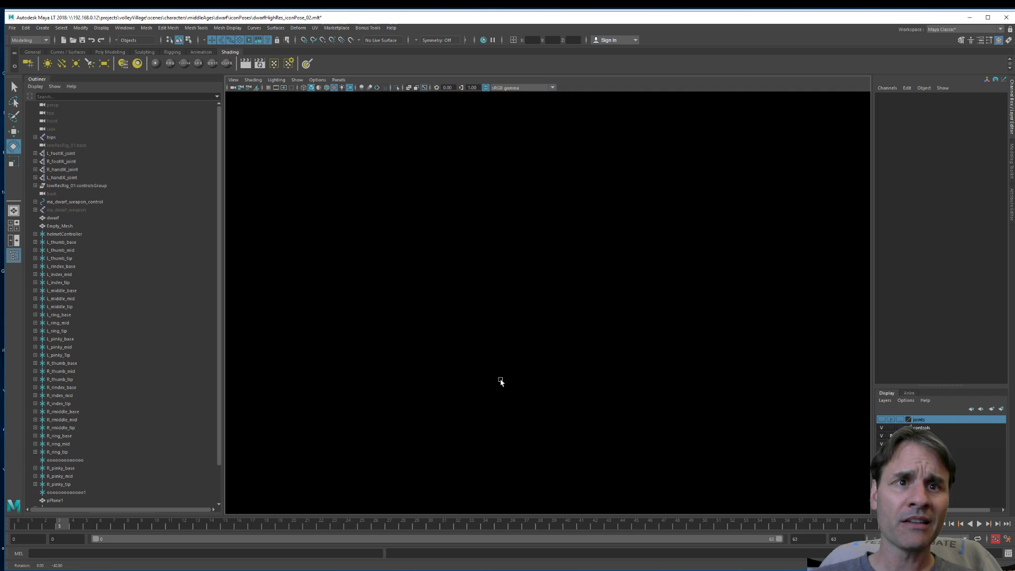
scroll(501, 381, down, 4)
scroll(433, 340, up, 5)
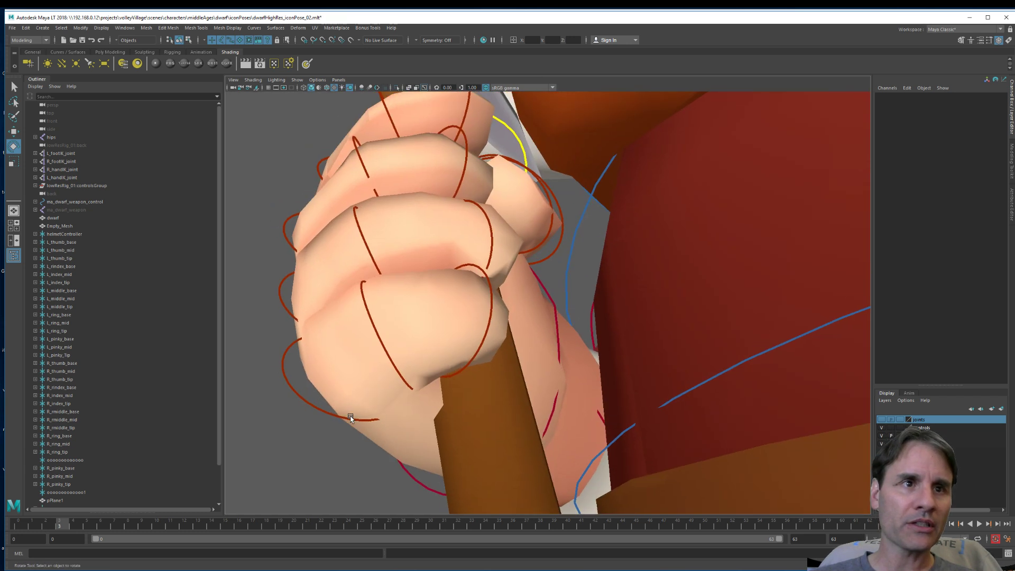
click(320, 411)
drag(395, 294, 423, 331)
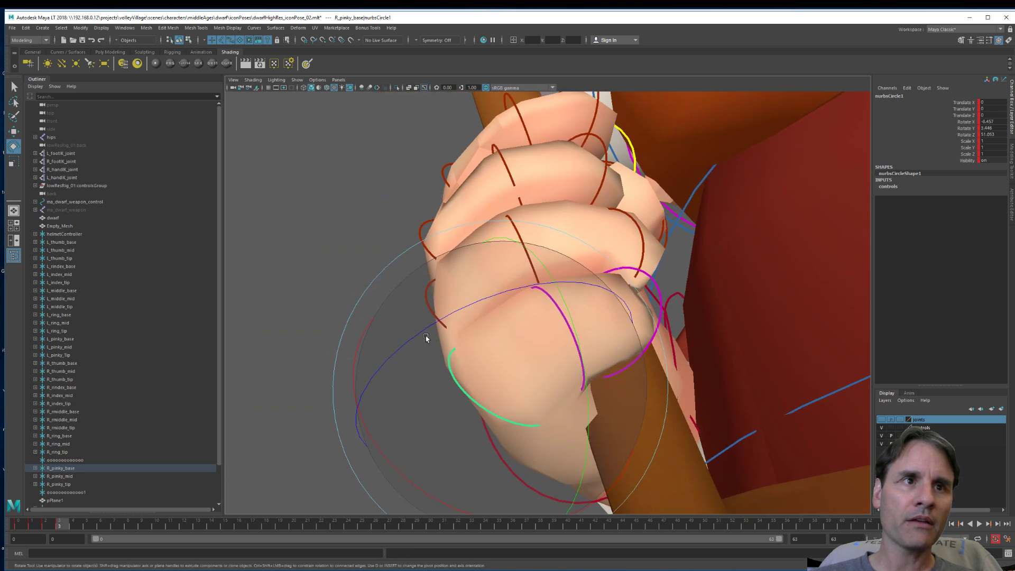
Reposition the R_ring_base control to about -1.2, 2.0, 0.6 and rotate it to about 44° in Z
key(w)
click(430, 296)
middle_drag(462, 302, 449, 312)
alt+drag(449, 313, 627, 404)
key(e)
key(w)
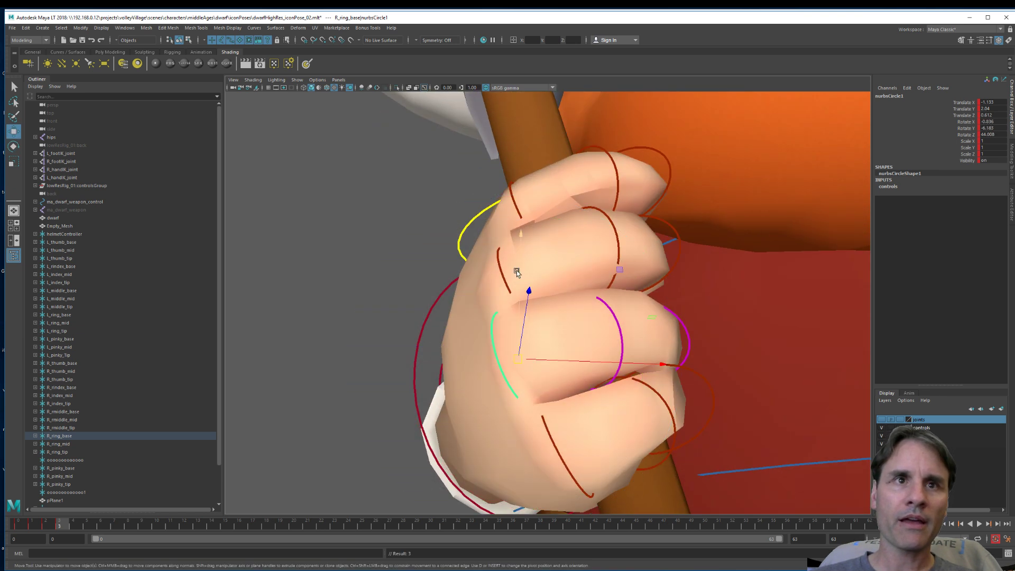
Move the R_middle_base control to about 0.4, 2.0, -0.5 and rotate it to about 9.8, -5.1 and 48.2 degrees
click(502, 277)
drag(528, 288, 604, 338)
key(e)
click(634, 328)
click(634, 329)
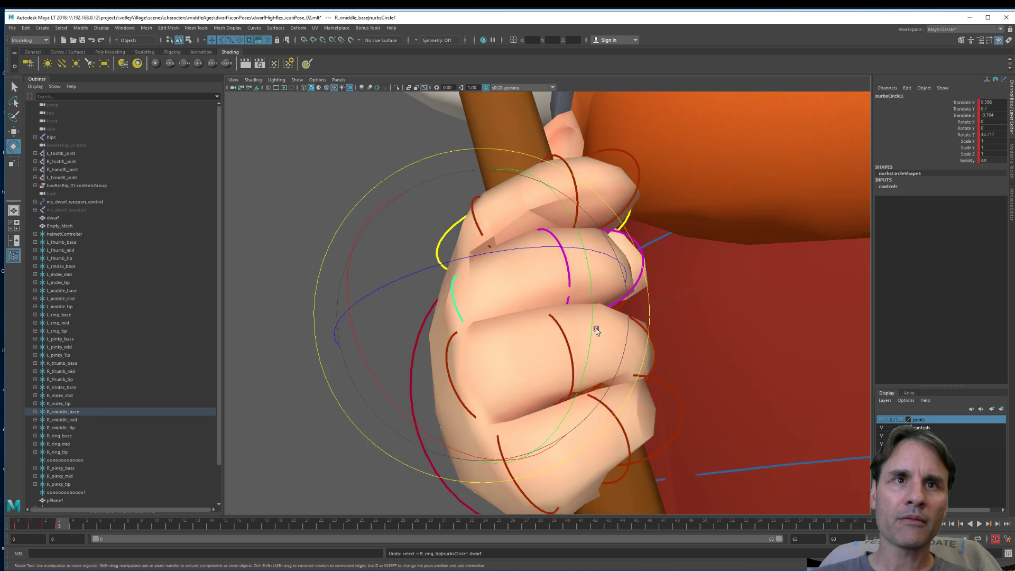
key(w)
drag(484, 316, 480, 378)
key(e)
drag(529, 343, 571, 290)
key(w)
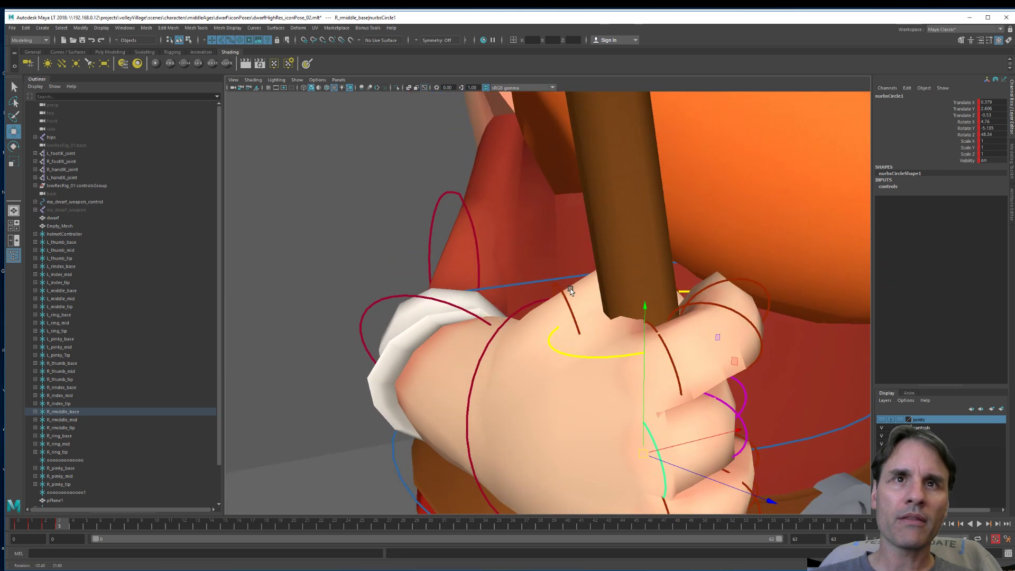
Rotate the R_index_base control to about 55.5° in Z so the index finger wraps around the pickaxe handle
click(671, 364)
key(e)
alt+drag(671, 364, 639, 396)
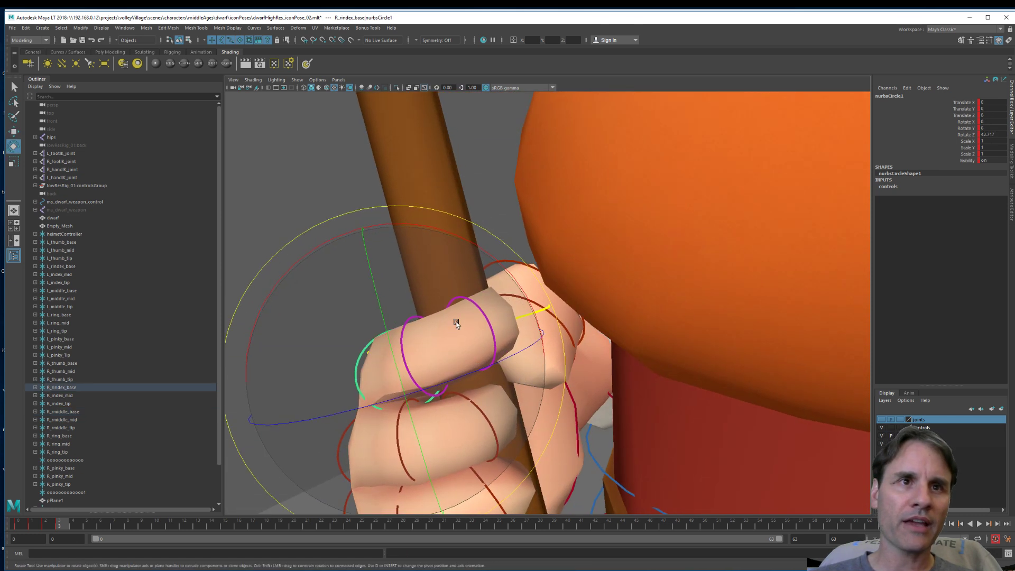
mouse_move(456, 321)
mouse_down()
mouse_move(413, 322)
mouse_move(471, 314)
mouse_up()
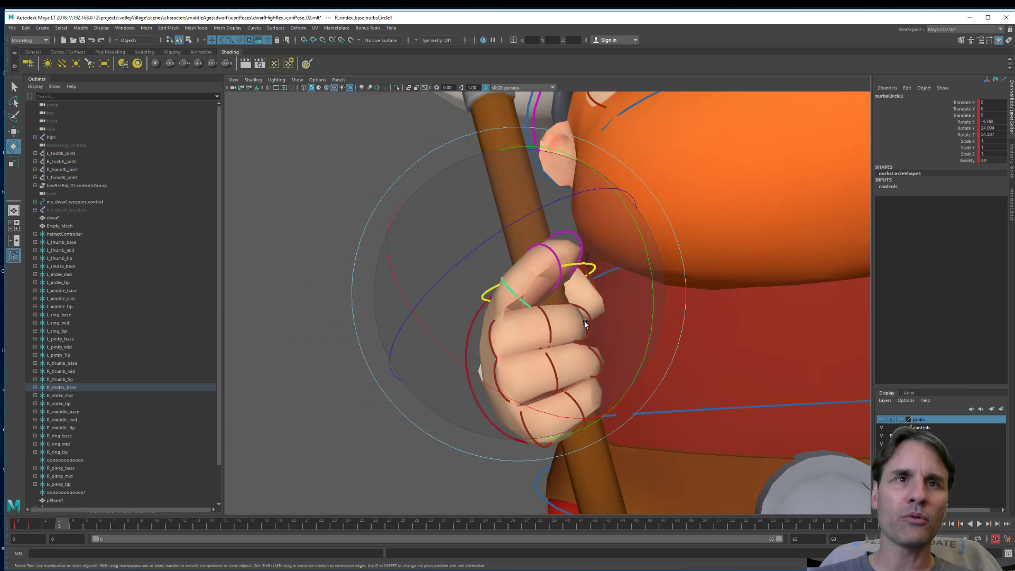
drag(585, 324, 561, 212)
alt+drag(551, 380, 595, 388)
key(w)
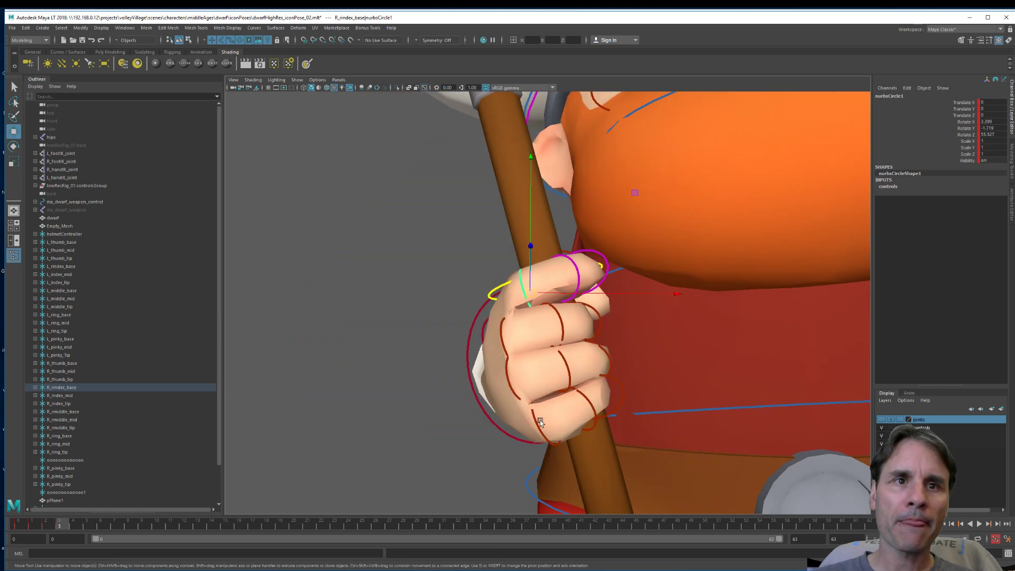
Refine the R_pinky_base control's placement and rotate it to about -2.6, 9.3 and 55.1 degrees, then deselect it and check the grip
click(540, 422)
key(e)
drag(562, 456, 591, 455)
key(w)
key(e)
scroll(551, 435, down, 3)
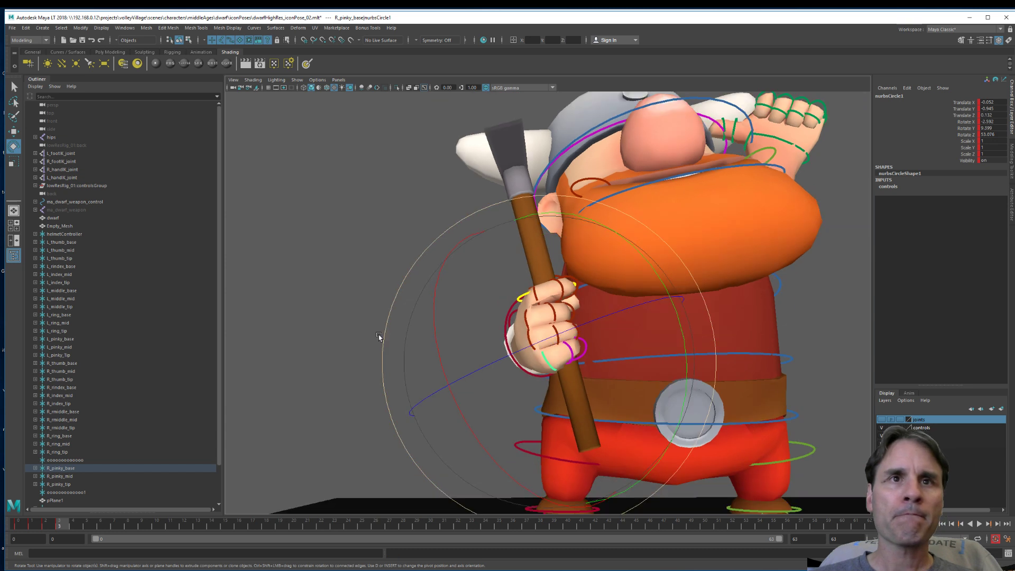
scroll(378, 335, down, 3)
click(328, 289)
scroll(499, 369, up, 6)
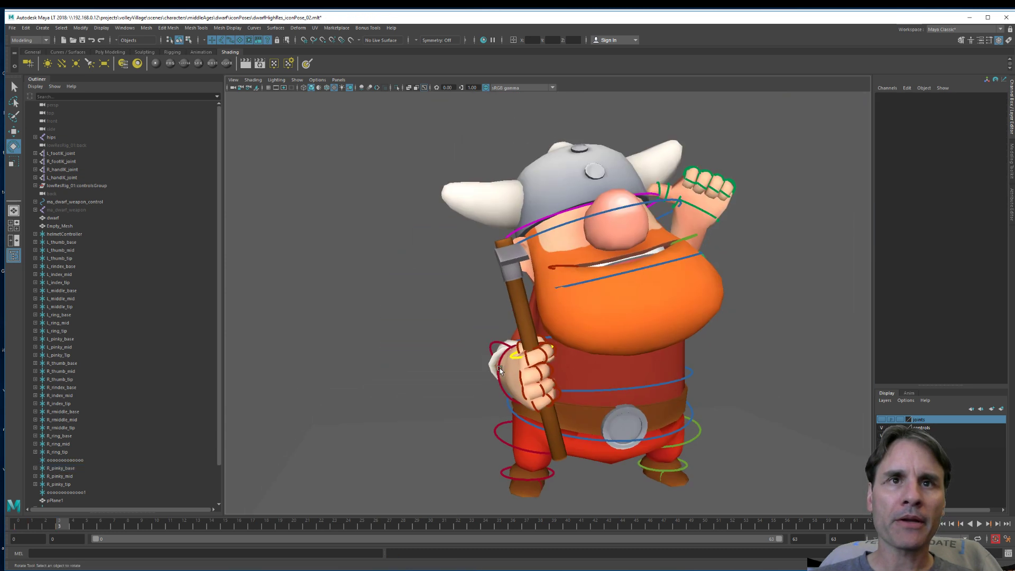
scroll(518, 369, up, 3)
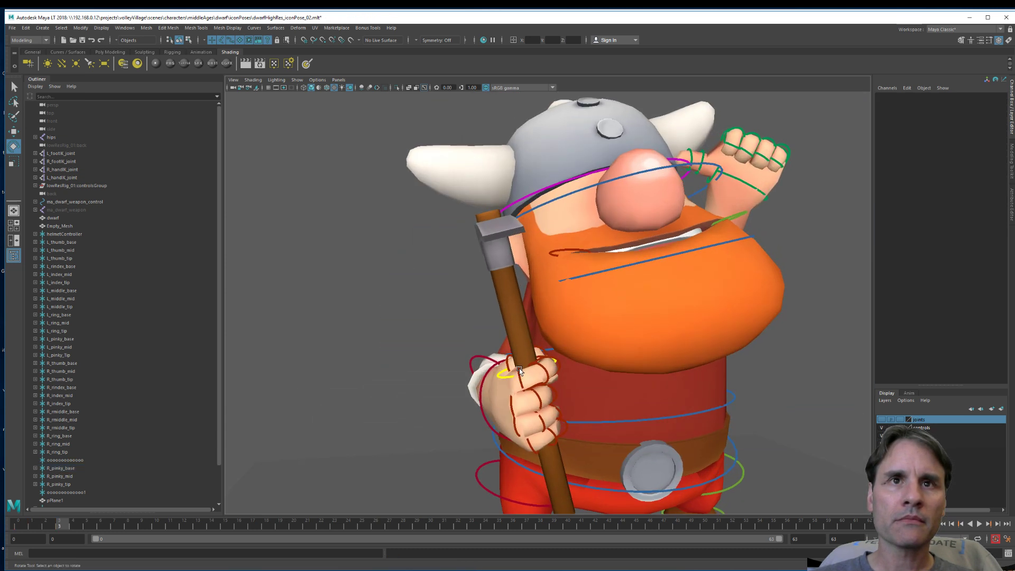
Save the scene and export the dwarf and Empty_Mesh objects as OBJ, overwriting dwarf_iconPoseC.obj
scroll(520, 370, down, 5)
click(516, 301)
ctrl+click(141, 218)
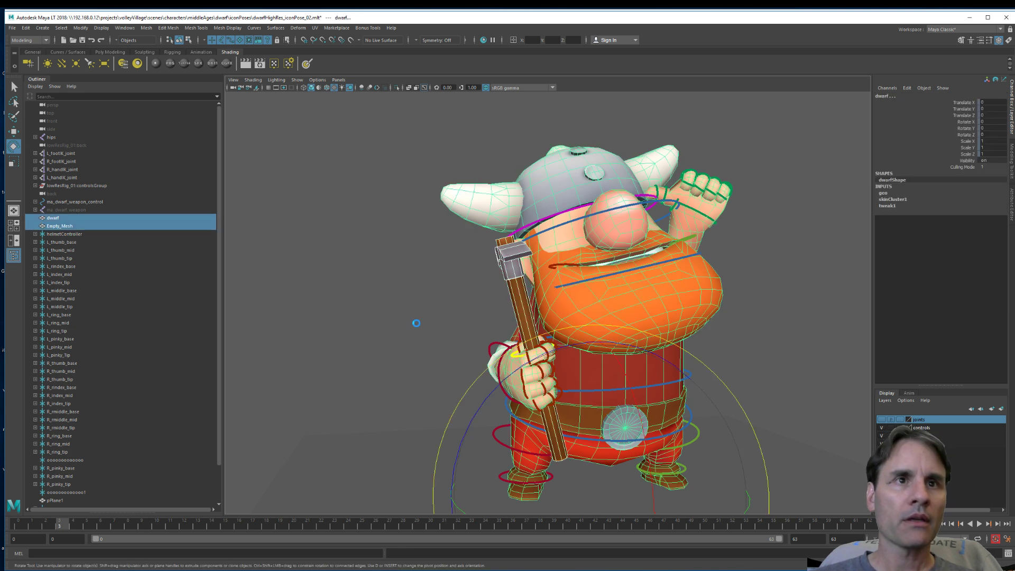
click(12, 28)
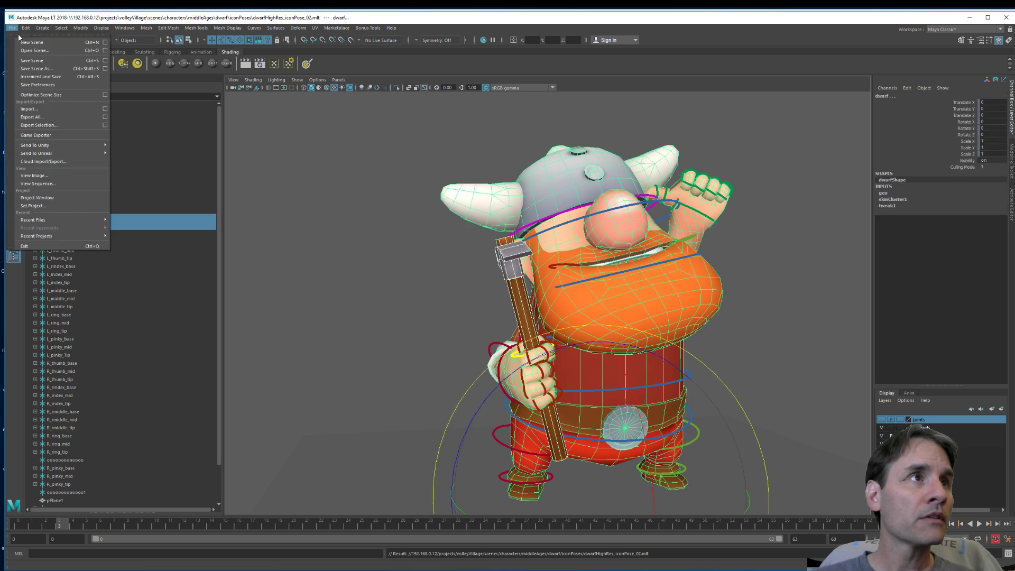
click(56, 125)
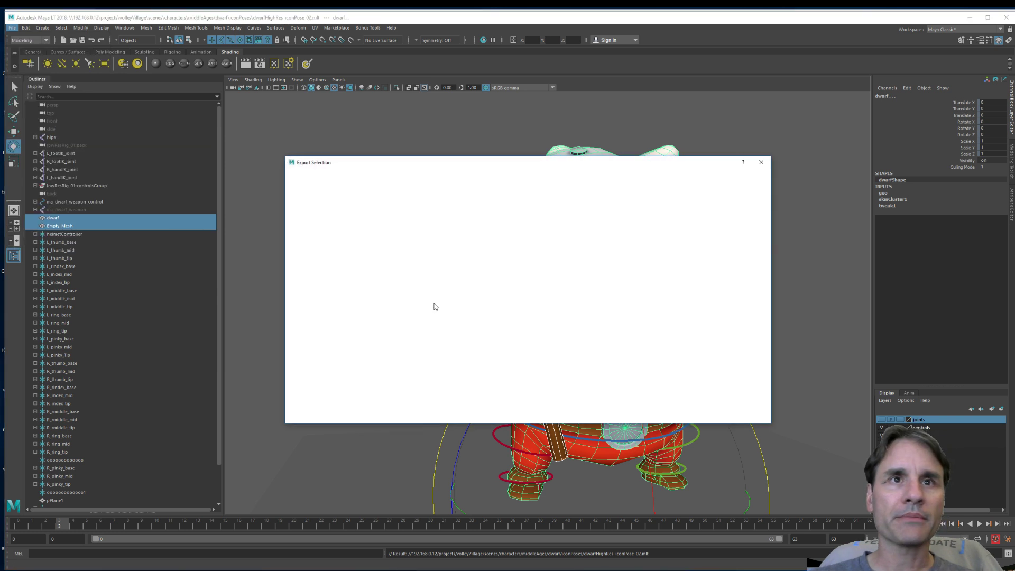
double_click(378, 212)
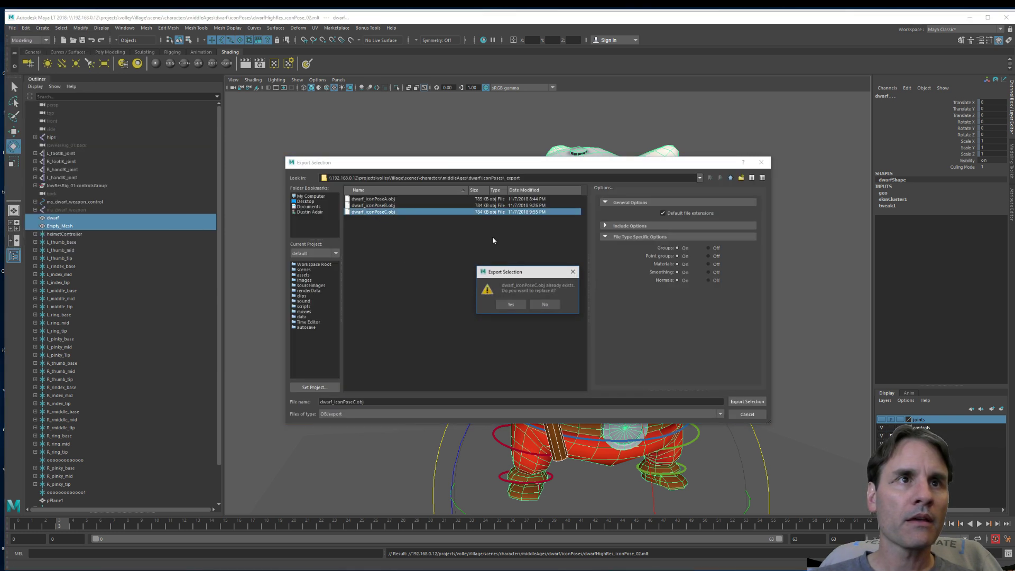
click(514, 302)
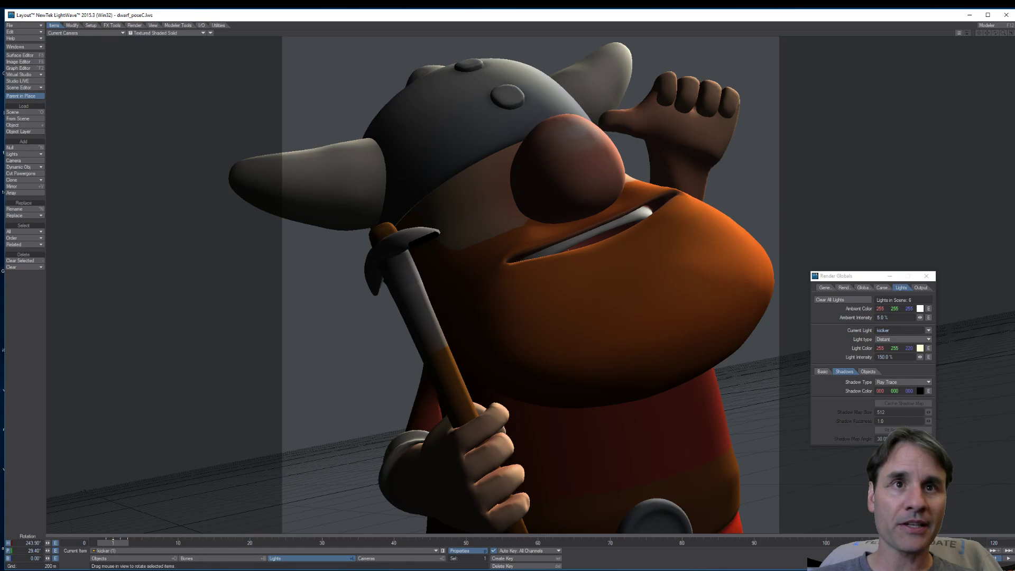
In LightWave Layout, replace the dwarf_iconPoseC object with the newly exported dwarf_iconPoseC.obj
click(549, 325)
key(ctrl+r)
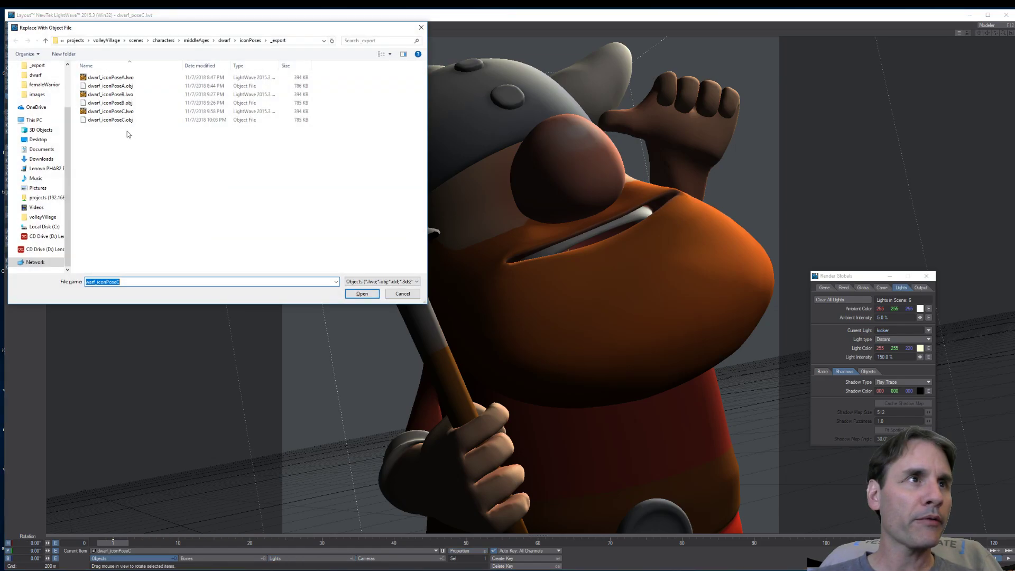
double_click(109, 119)
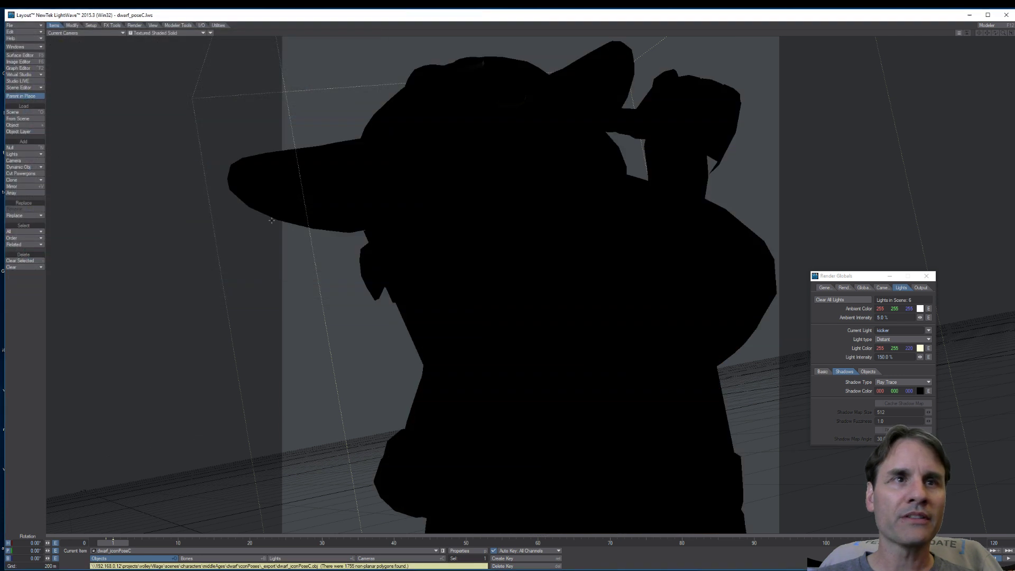
In the Surface Editor, give the dwarfSG surface a color texture using the dwarf color image
click(21, 55)
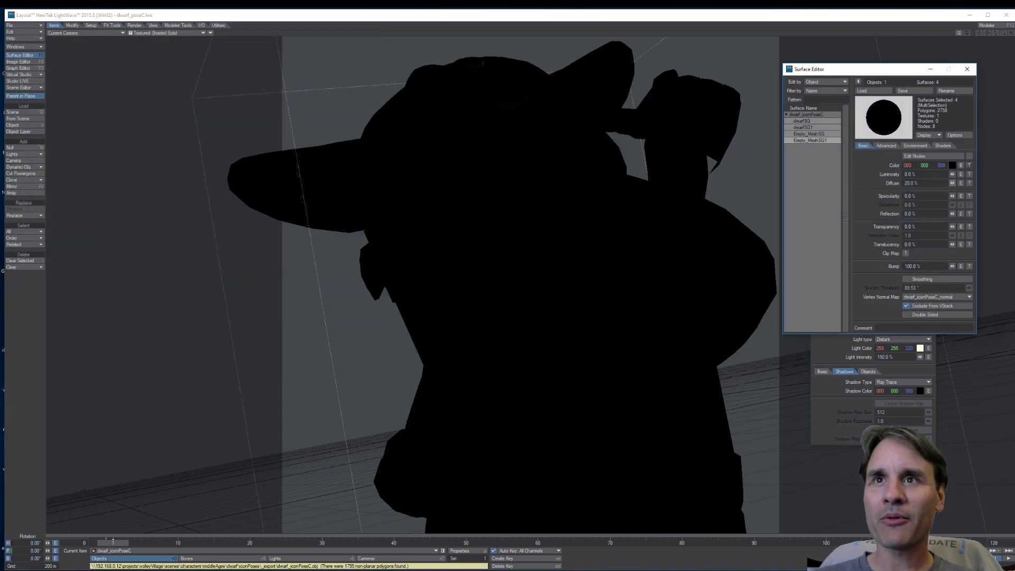
click(817, 121)
click(970, 166)
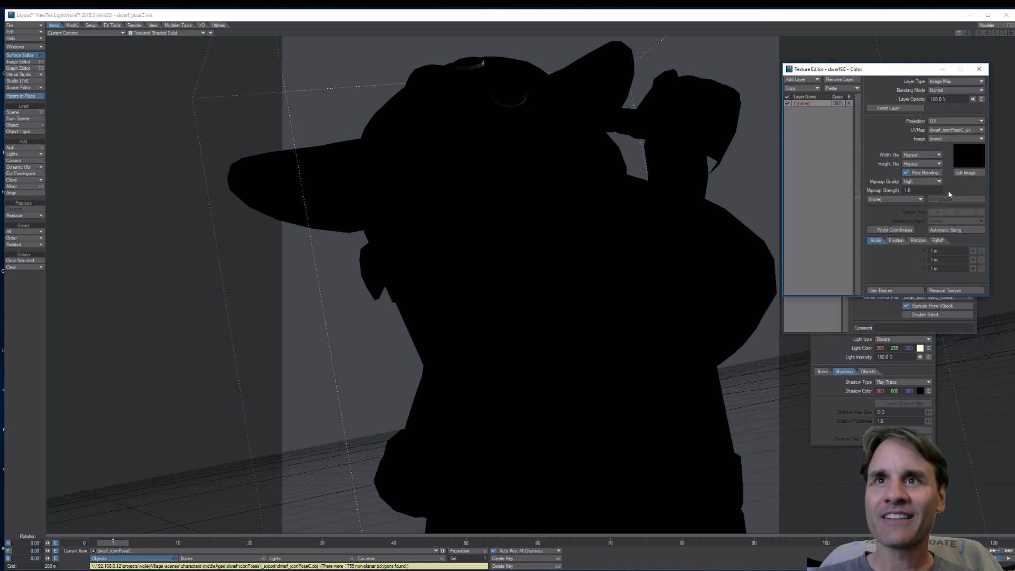
click(953, 139)
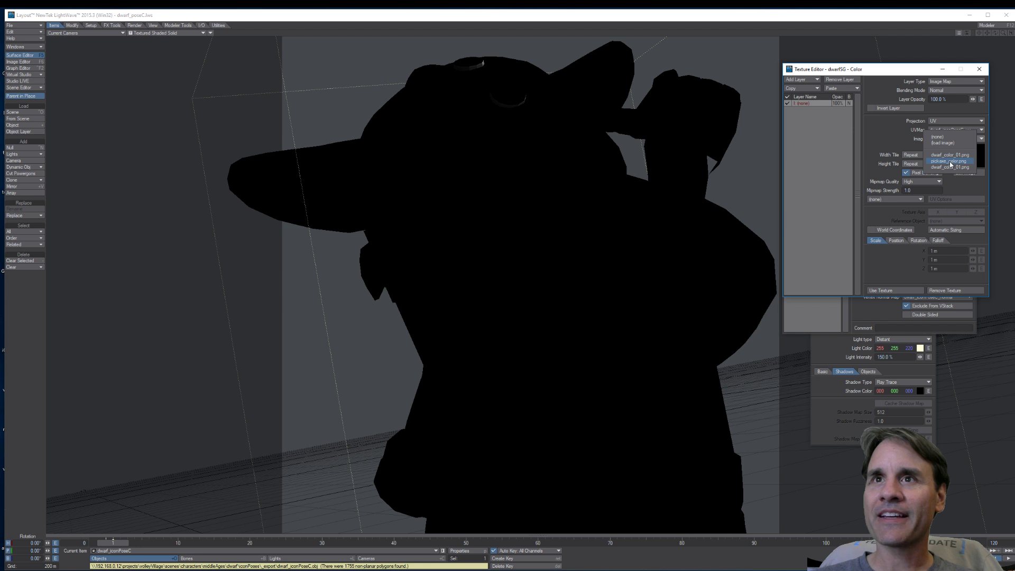
click(950, 166)
click(979, 68)
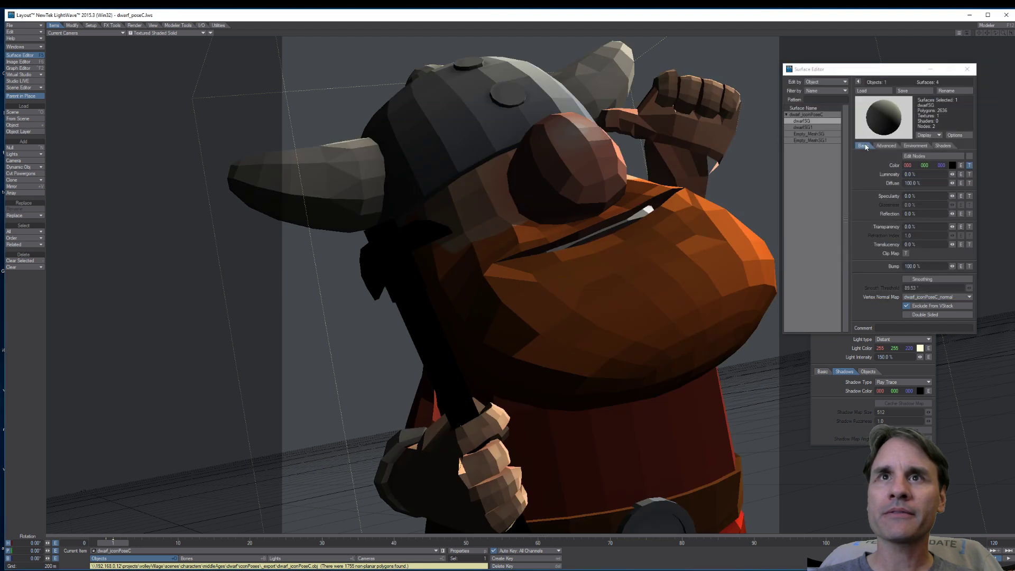
Give the Empty_MeshSG surface a color texture using the pickaxe color image
click(819, 127)
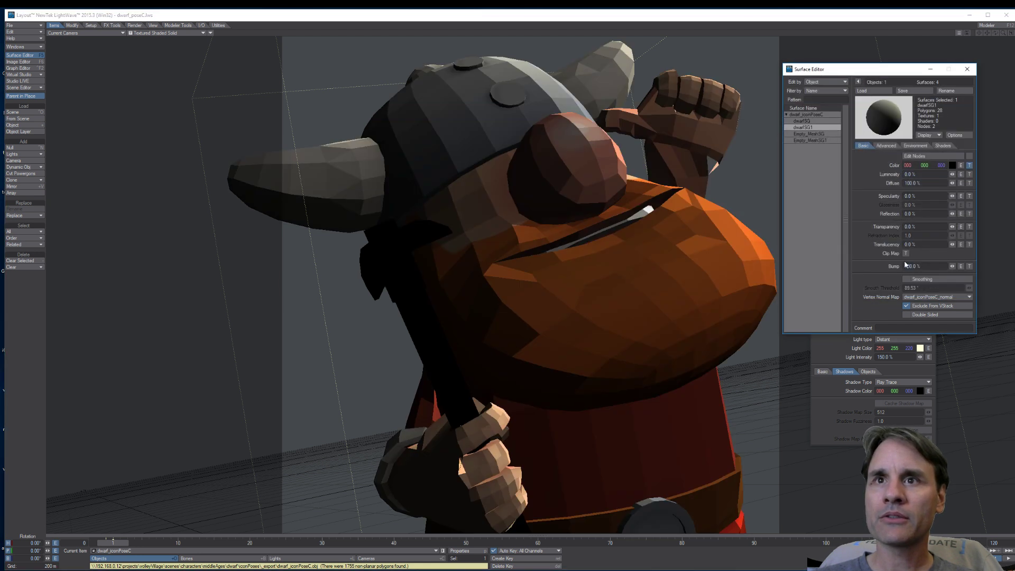
click(812, 134)
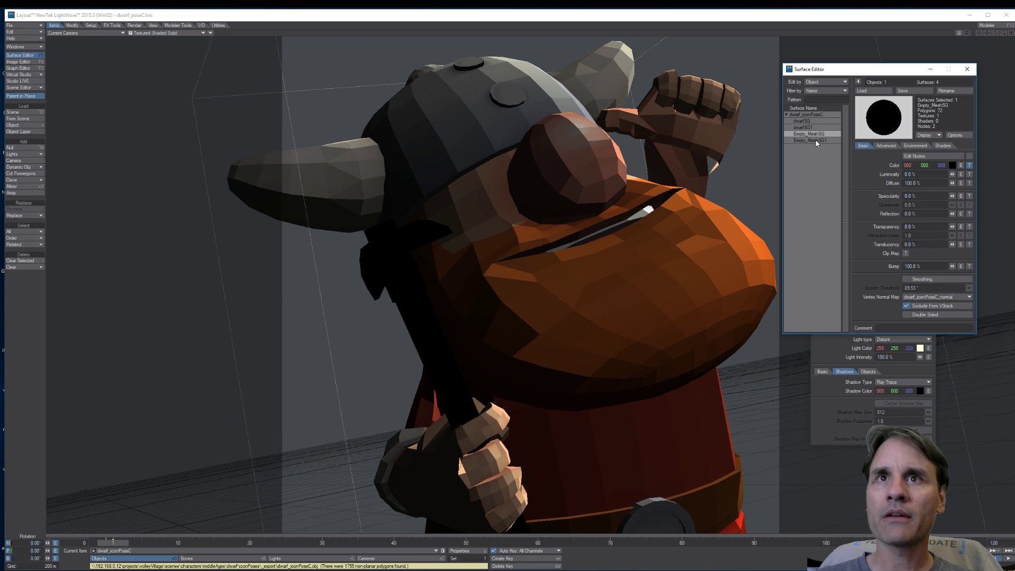
click(970, 165)
click(941, 138)
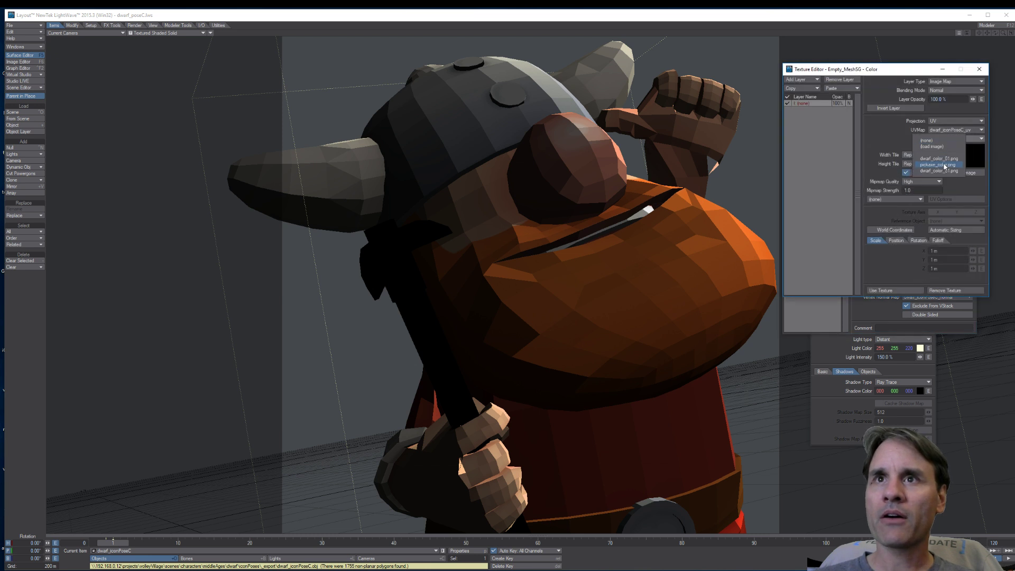
click(939, 164)
click(895, 290)
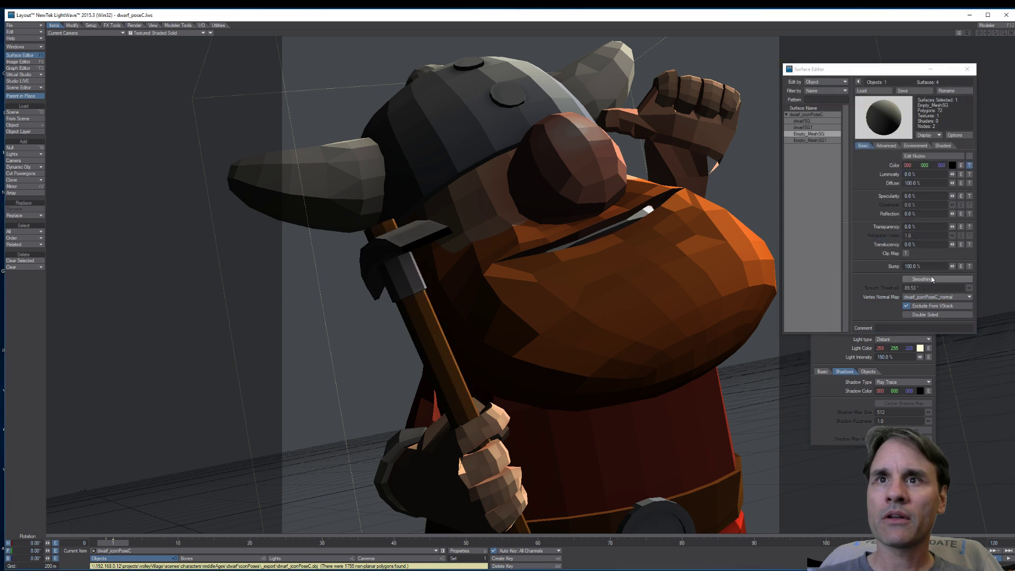
Enable Smoothing on the pickaxe and dwarf surfaces, check Empty_MeshSG1, and close the Surface Editor
click(932, 280)
click(803, 127)
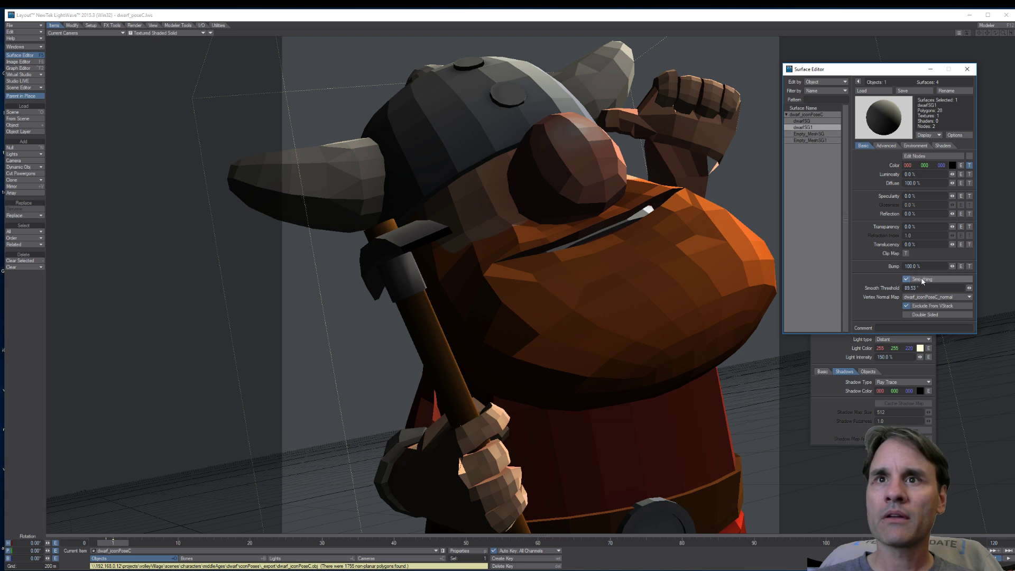
click(803, 121)
click(907, 279)
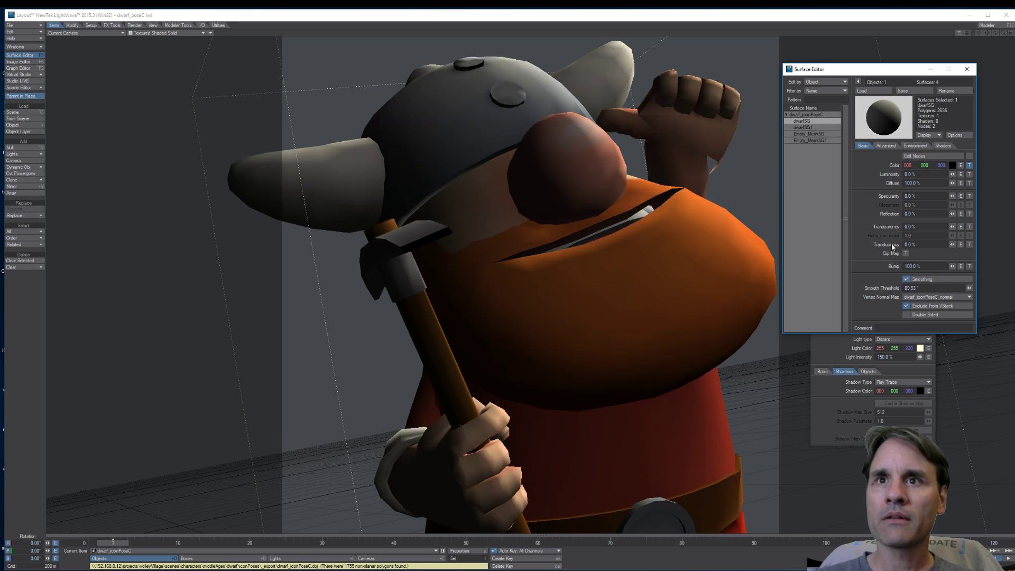
click(803, 141)
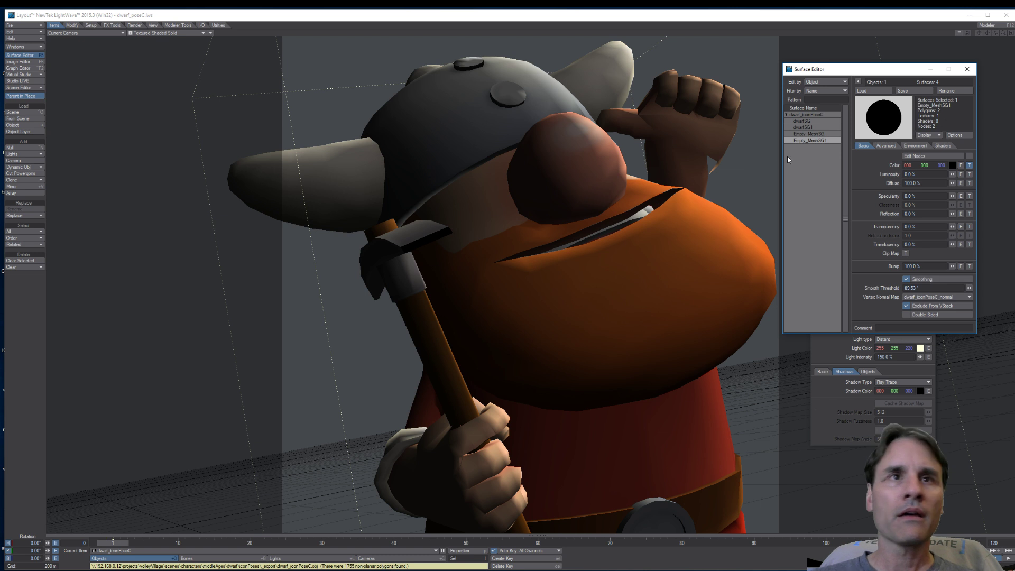
click(968, 71)
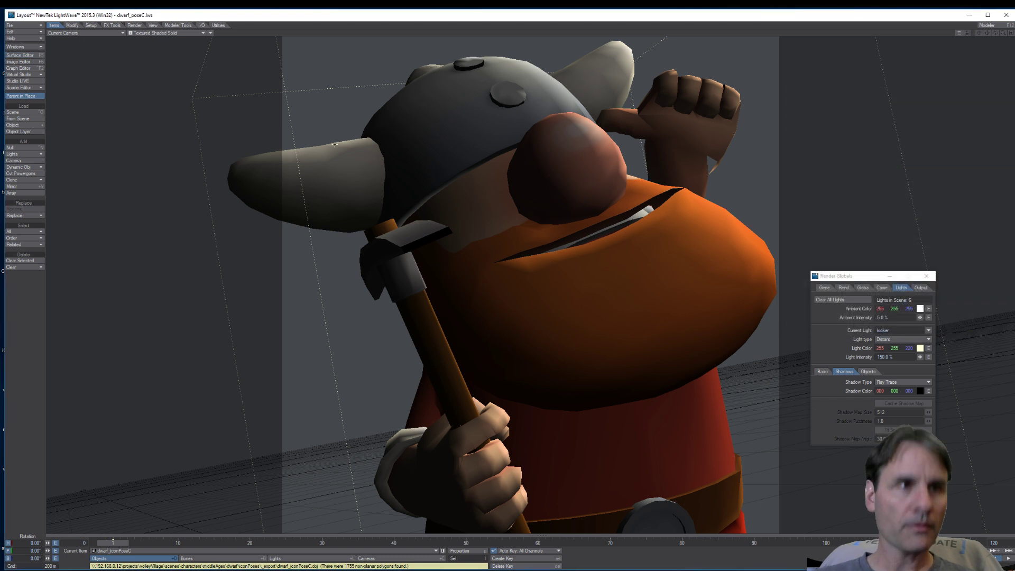
Save the current object over the existing dwarf_iconPoseC.lwo file
click(24, 25)
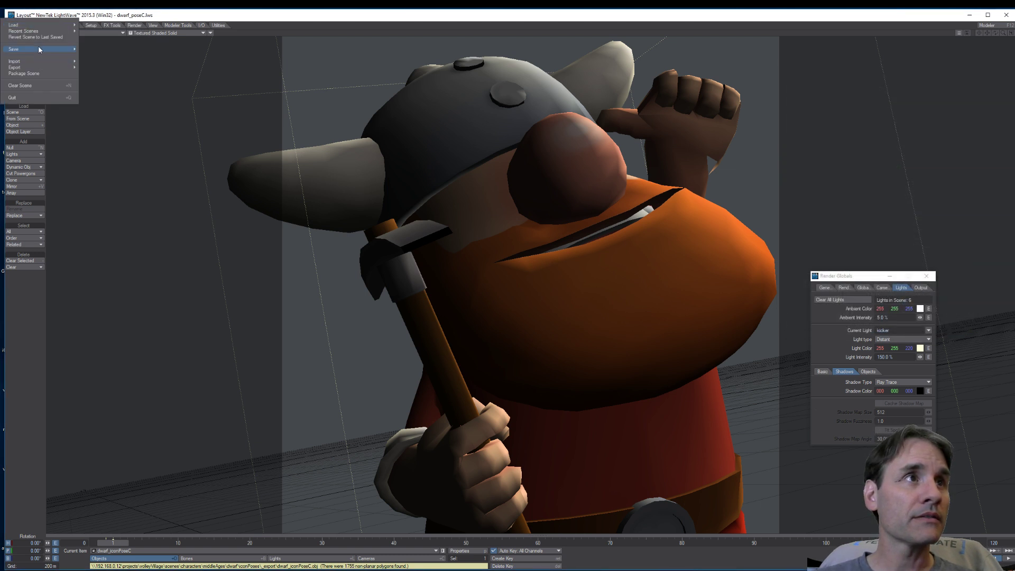
mouse_move(38, 48)
click(131, 91)
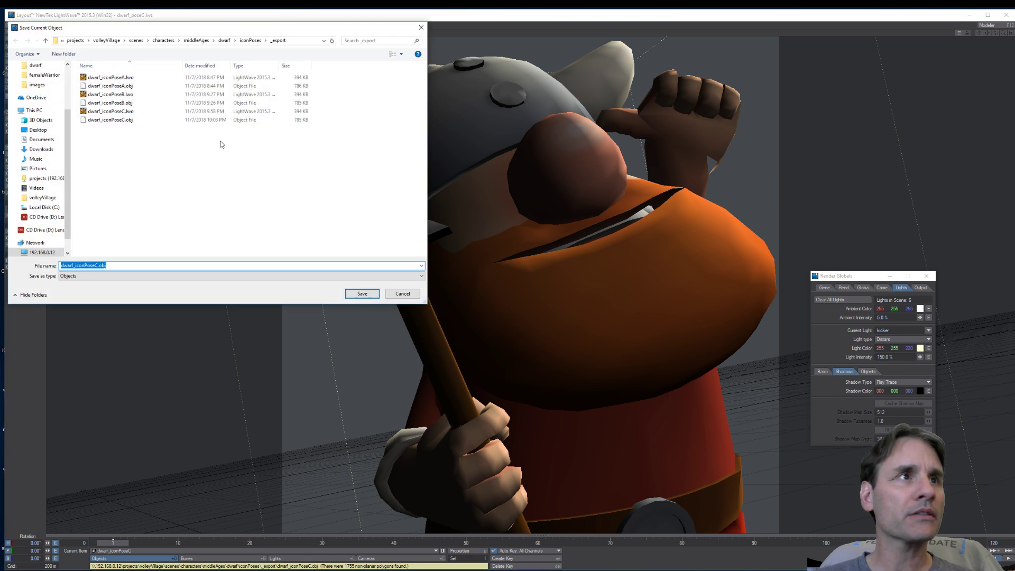
double_click(117, 111)
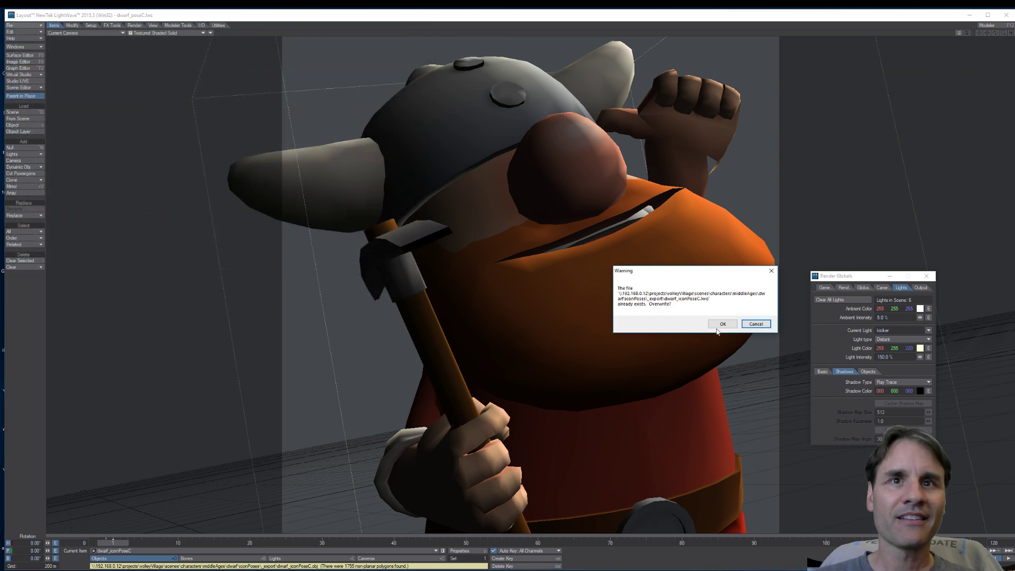
click(720, 325)
In Modeler, close all objects, reload dwarf_iconPoseC.lwo, convert its mesh to subpatches, and return to Layout
key(F12)
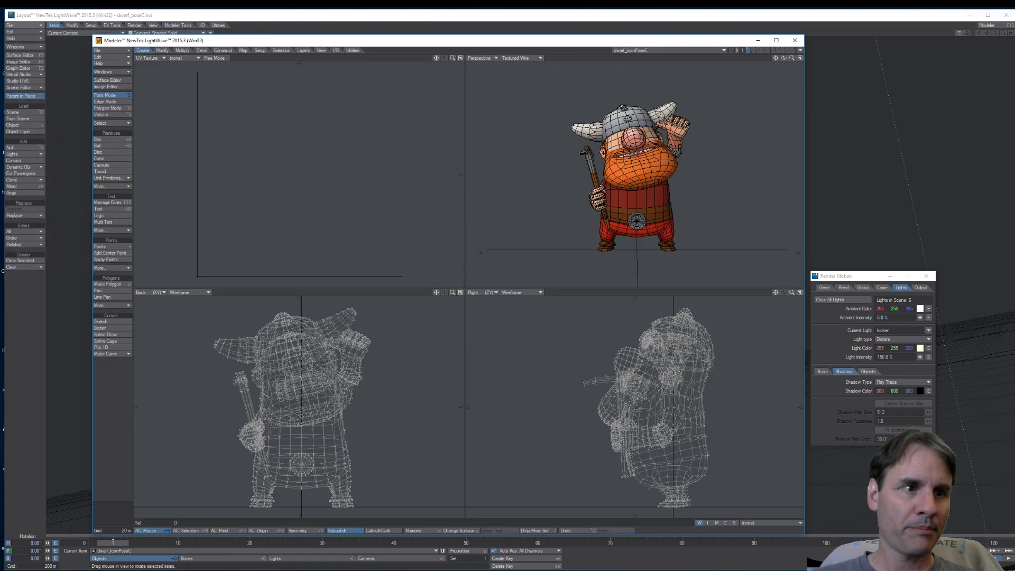
click(108, 50)
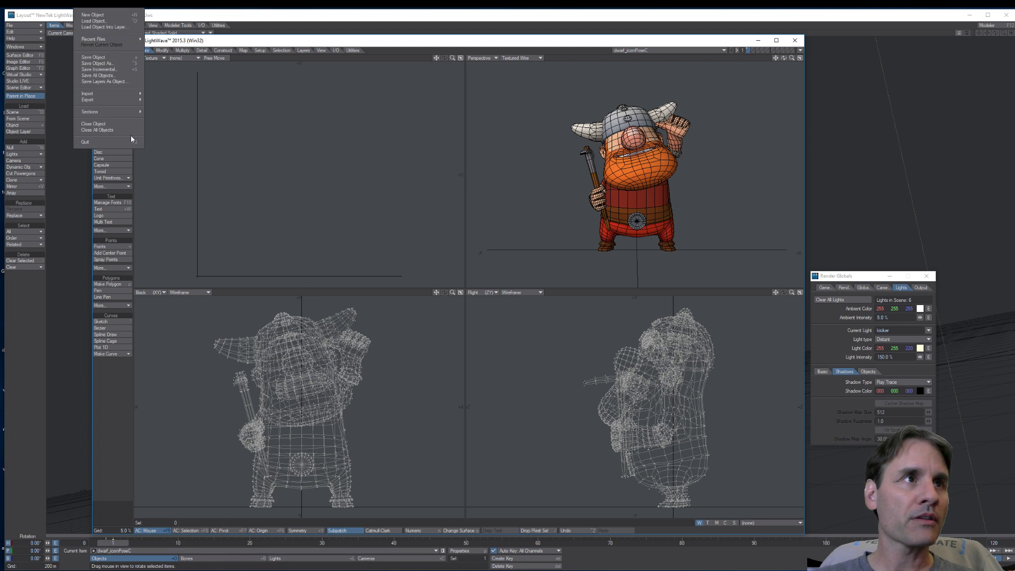
click(128, 129)
key(ctrl+o)
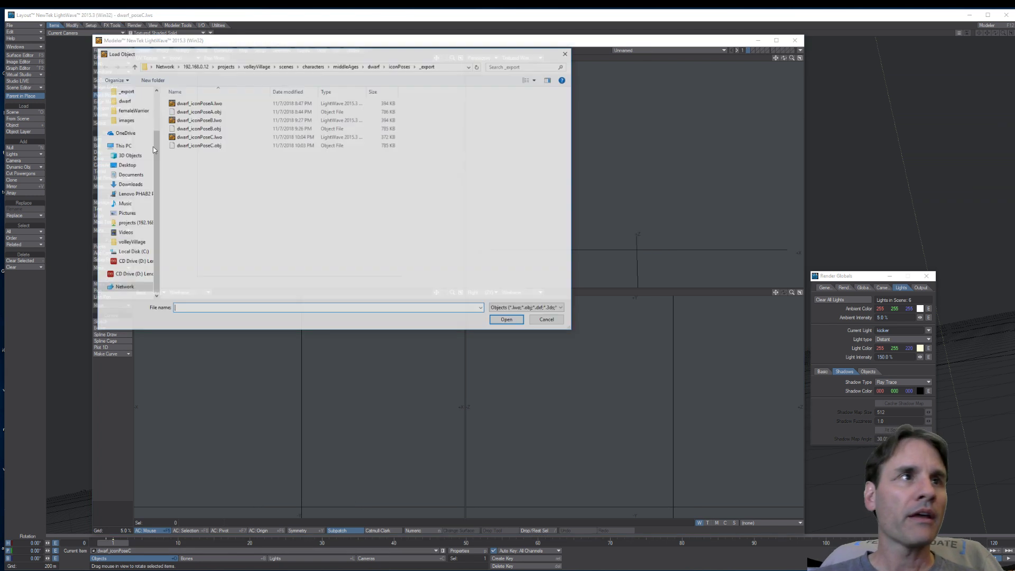
click(196, 137)
double_click(195, 137)
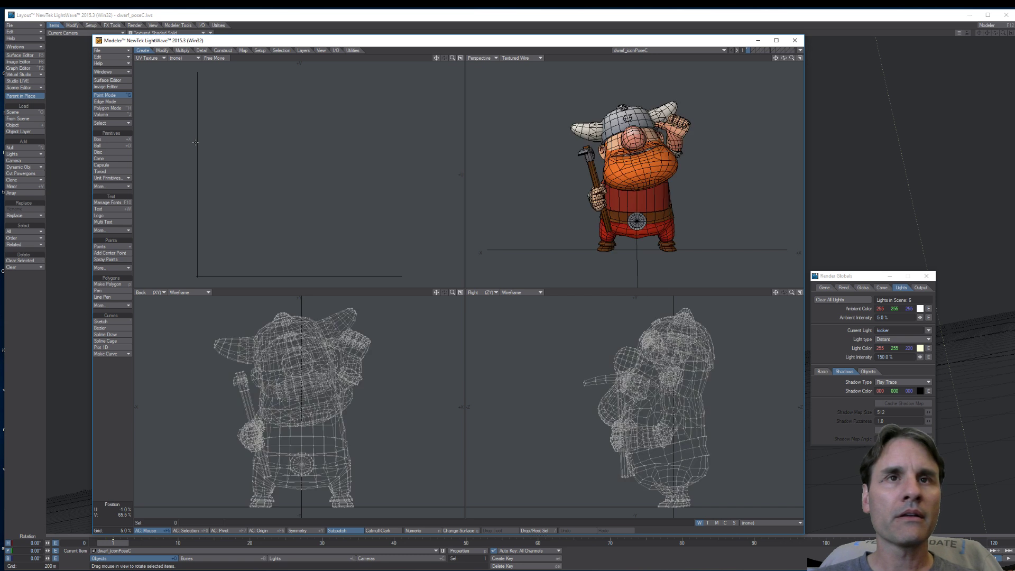
key(F12)
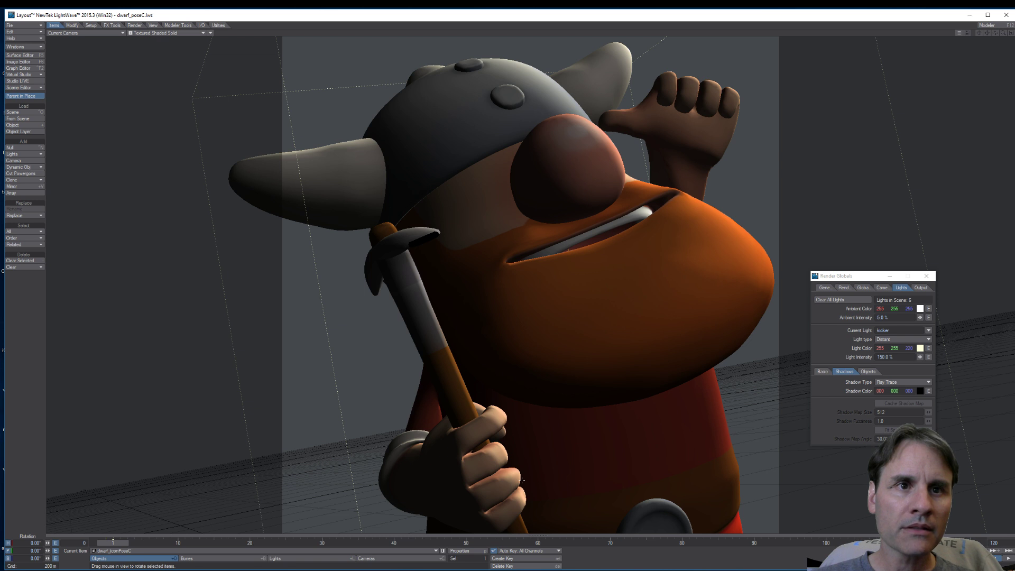
Set the Layout viewport to VPR to preview the rendered dwarf, and briefly check the model in Modeler
click(186, 32)
click(186, 57)
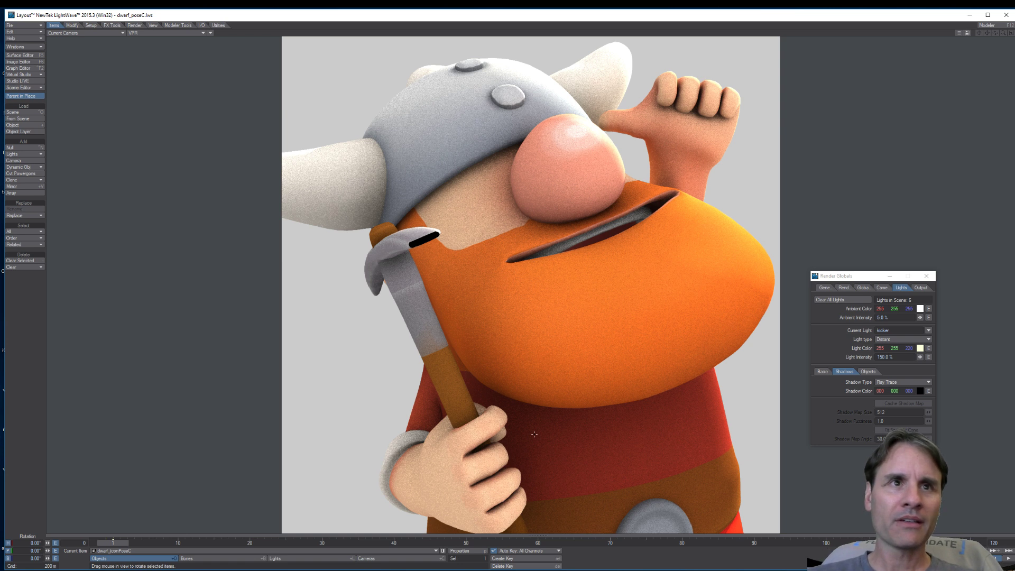
key(F12)
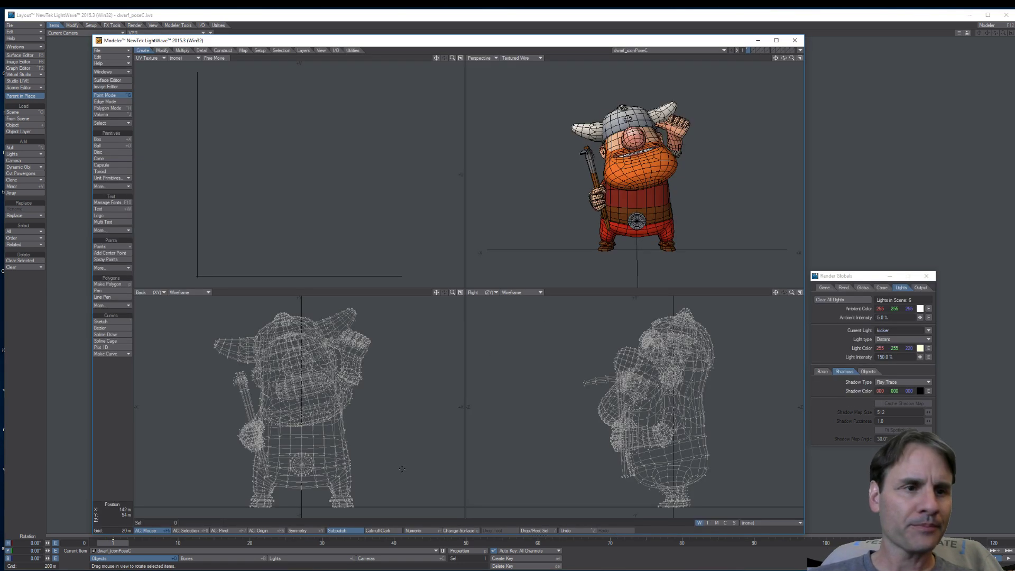
key(F12)
Switch to Maya LT, deselect everything, and compare the dwarf's right-hand grip and pickaxe from several angles with the Layout preview
click(231, 548)
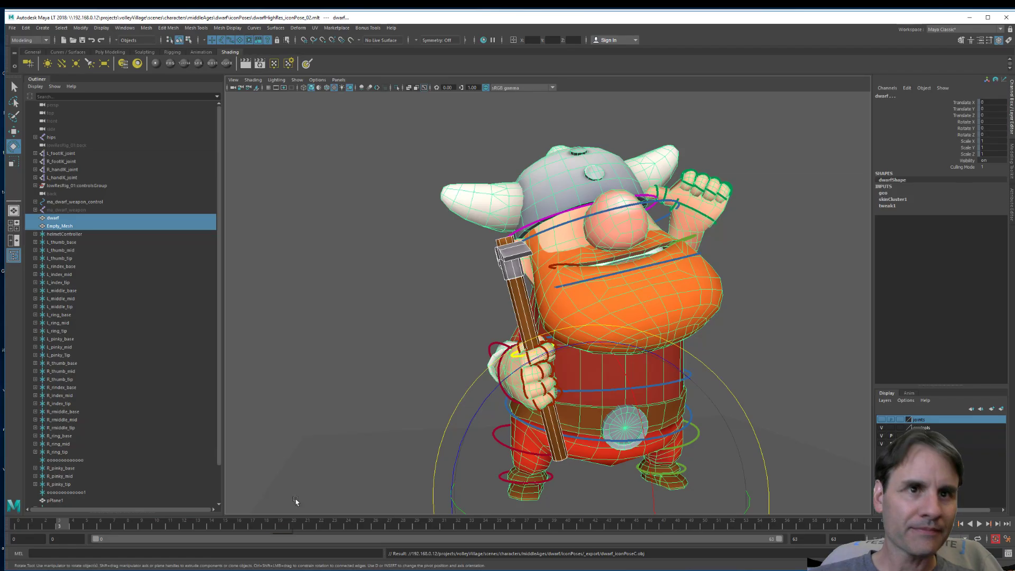
scroll(545, 344, up, 3)
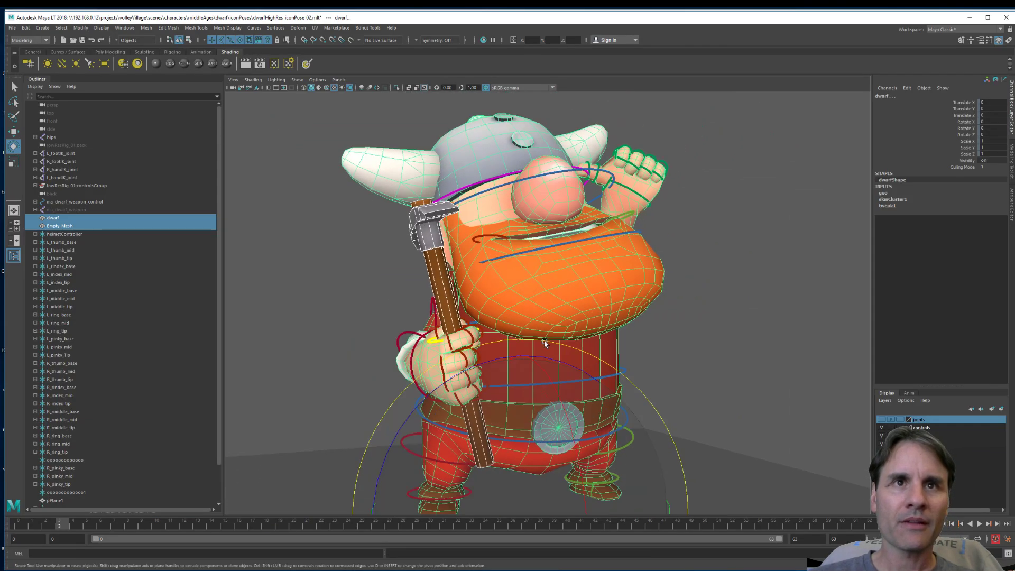
alt+drag(545, 344, 761, 312)
click(764, 310)
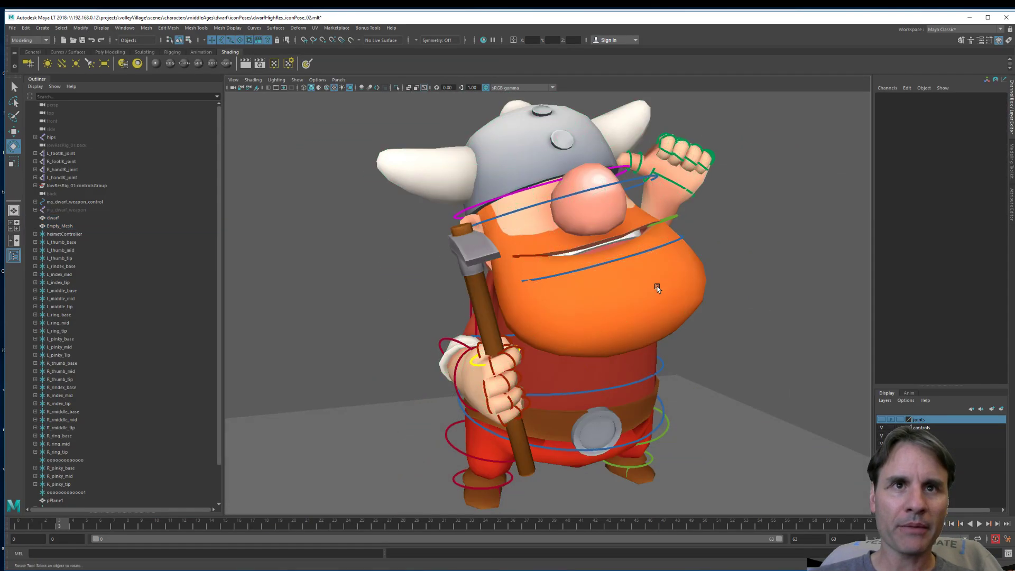
alt+middle_drag(657, 288, 647, 300)
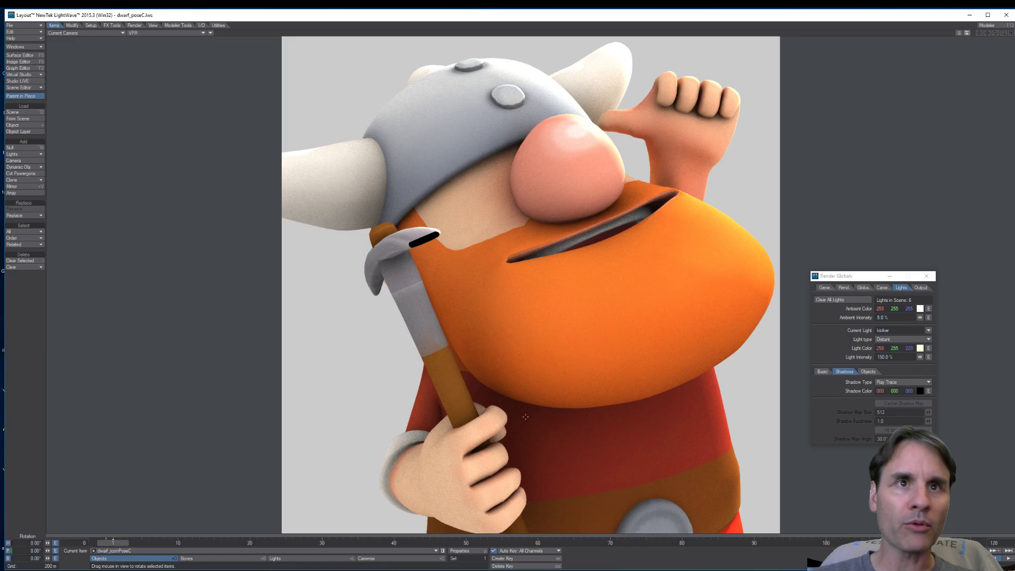
key(alt+Tab)
alt+drag(561, 403, 524, 402)
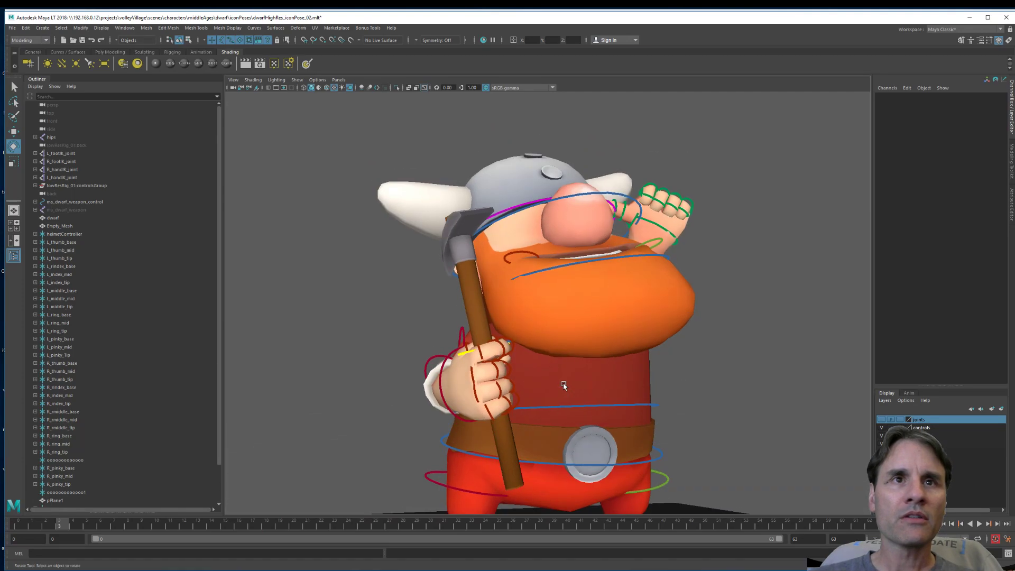
scroll(564, 382, up, 2)
scroll(566, 376, up, 1)
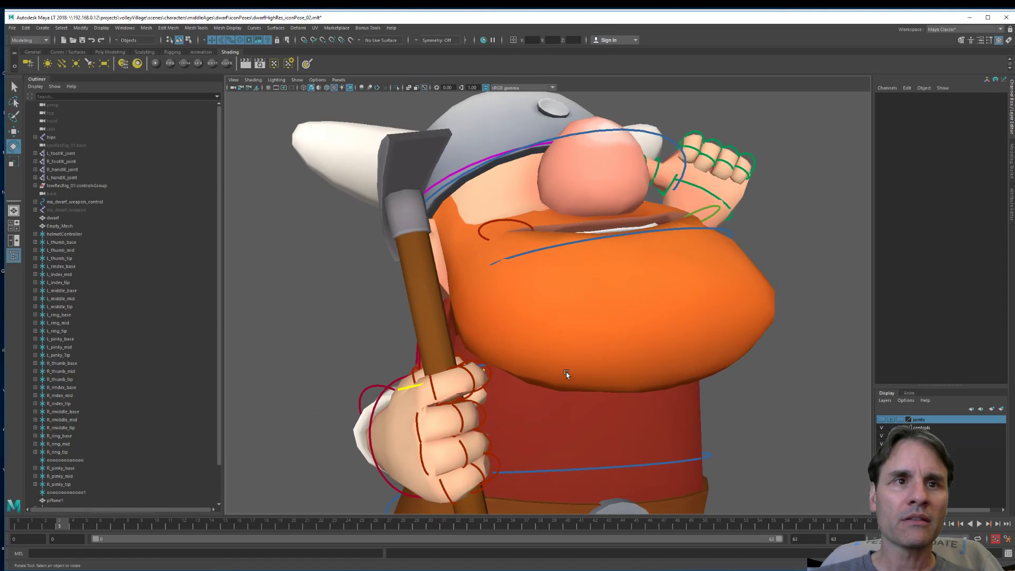
key(alt+Tab)
key(alt+Tab)
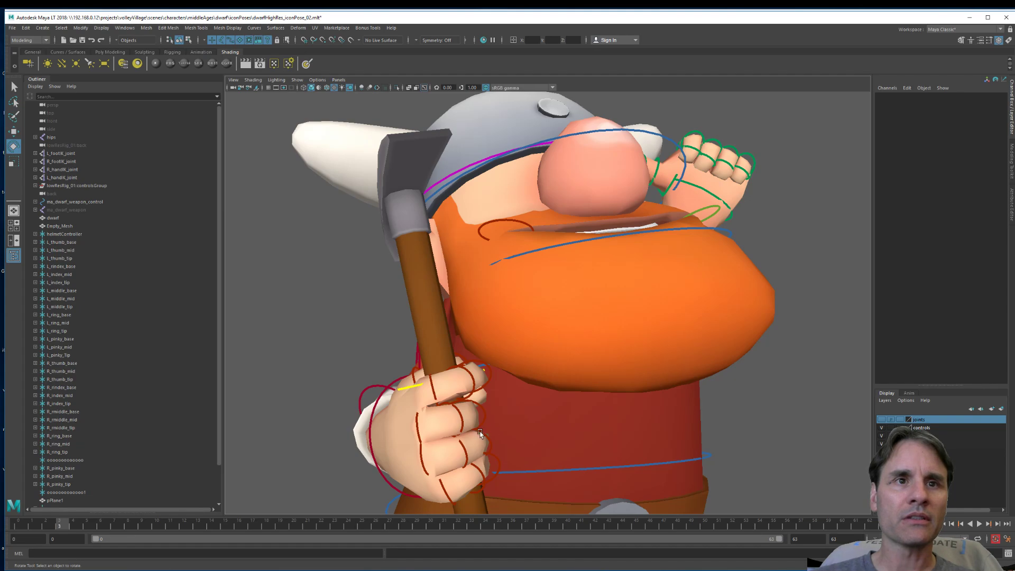
alt+drag(608, 394, 644, 381)
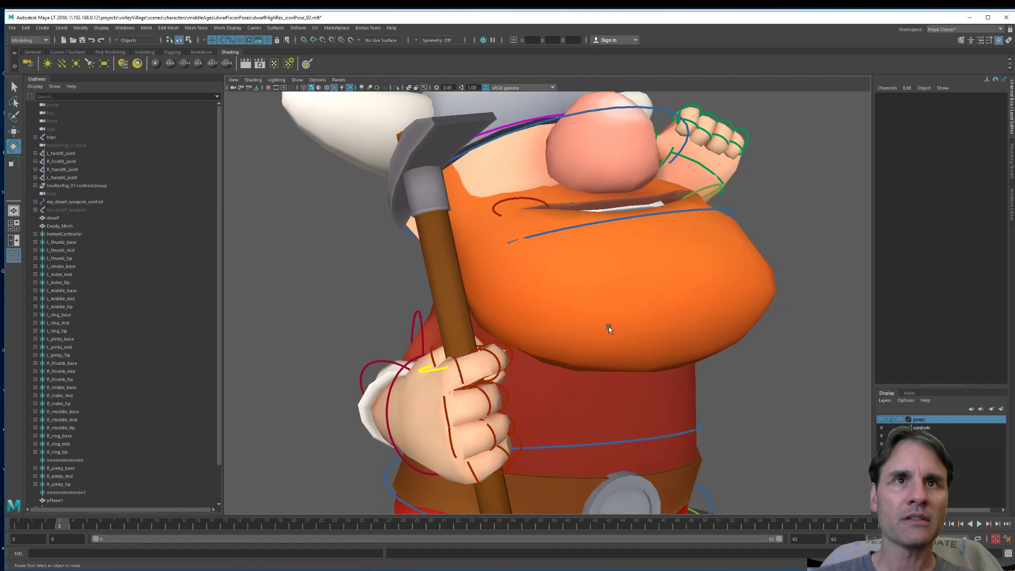
alt+drag(609, 328, 611, 350)
key(alt+Tab)
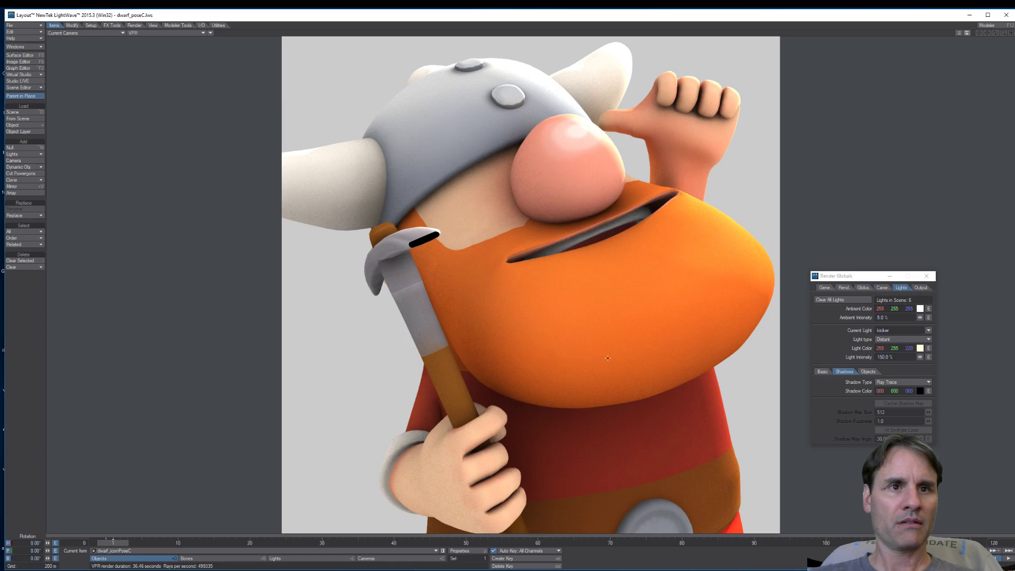
key(alt+Tab)
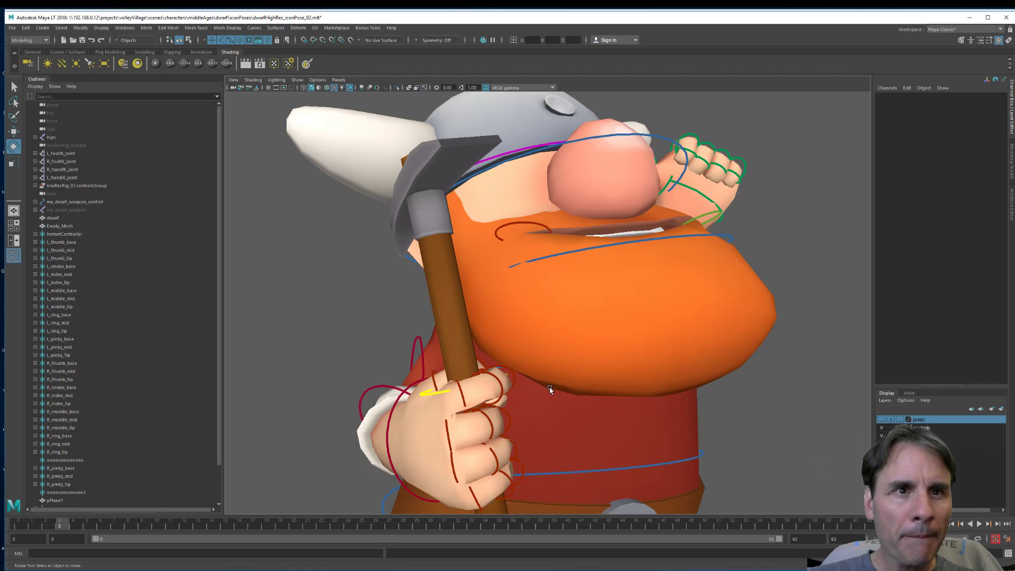
Adjust the right index finger's base and tip controls around the pickaxe handle and inspect the R_ring_tip control
click(463, 399)
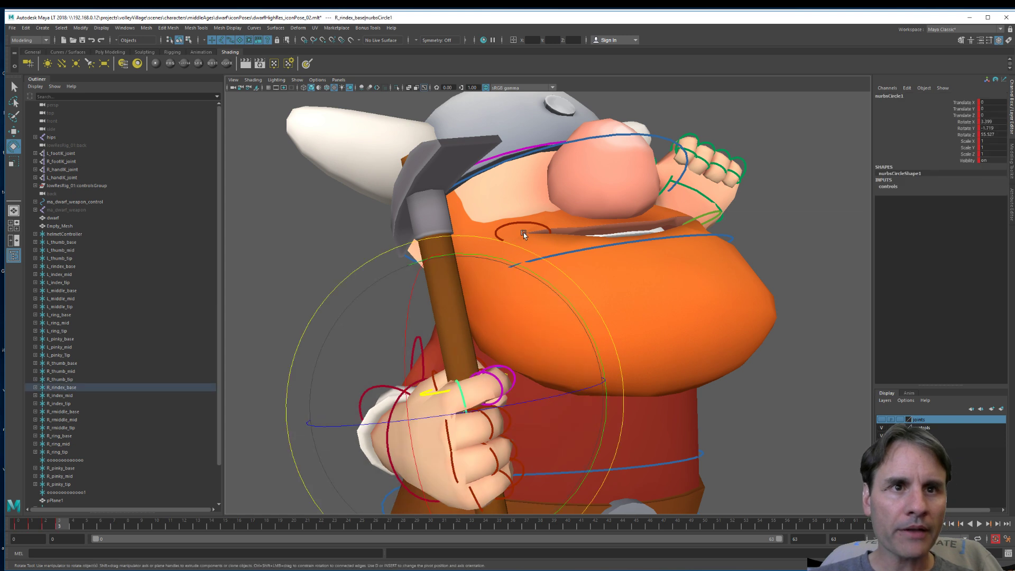
scroll(542, 303, up, 5)
alt+middle_drag(541, 303, 567, 256)
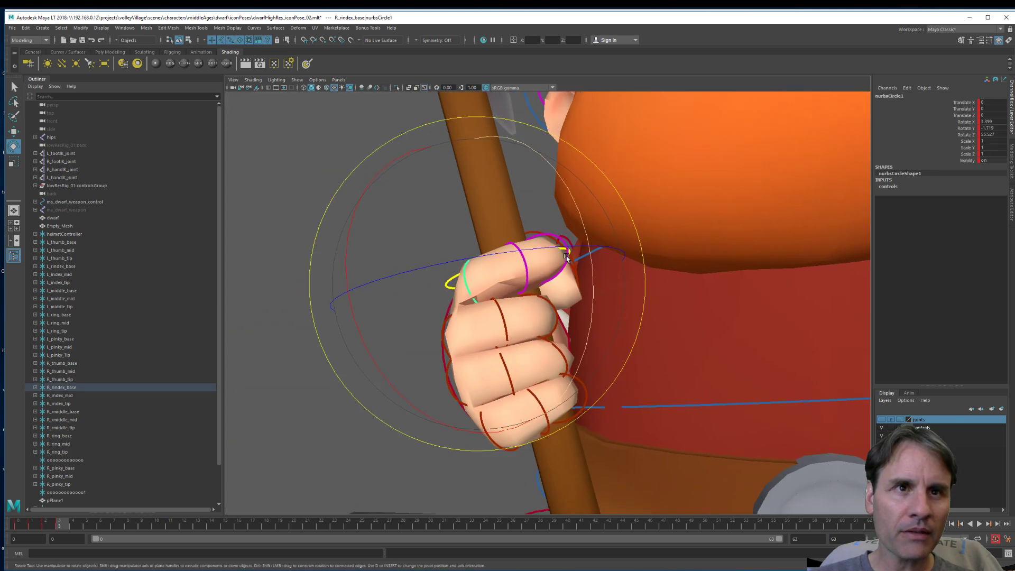
drag(543, 231, 531, 295)
key(w)
click(529, 256)
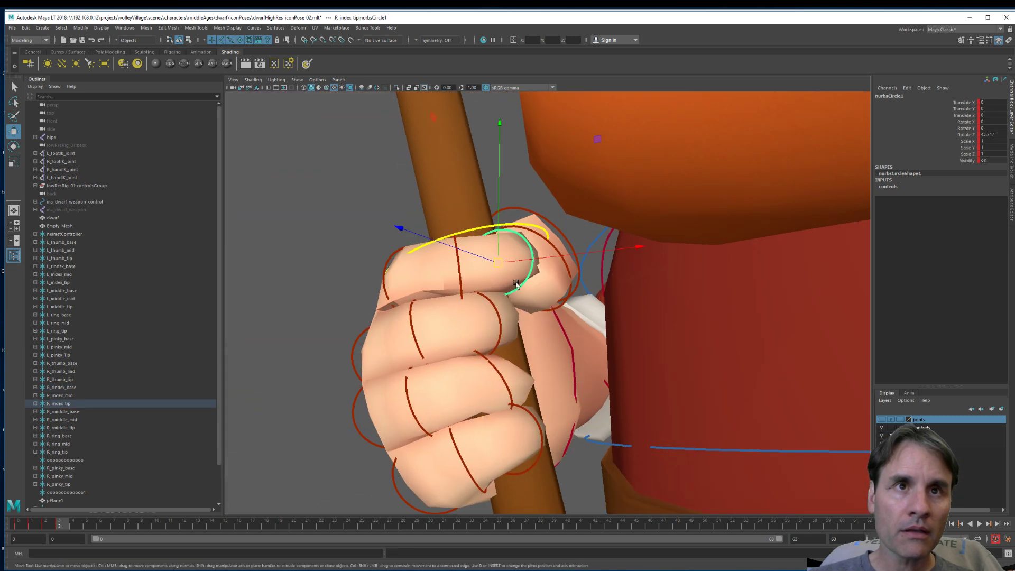
alt+drag(529, 257, 529, 327)
click(529, 273)
key(e)
key(w)
click(585, 373)
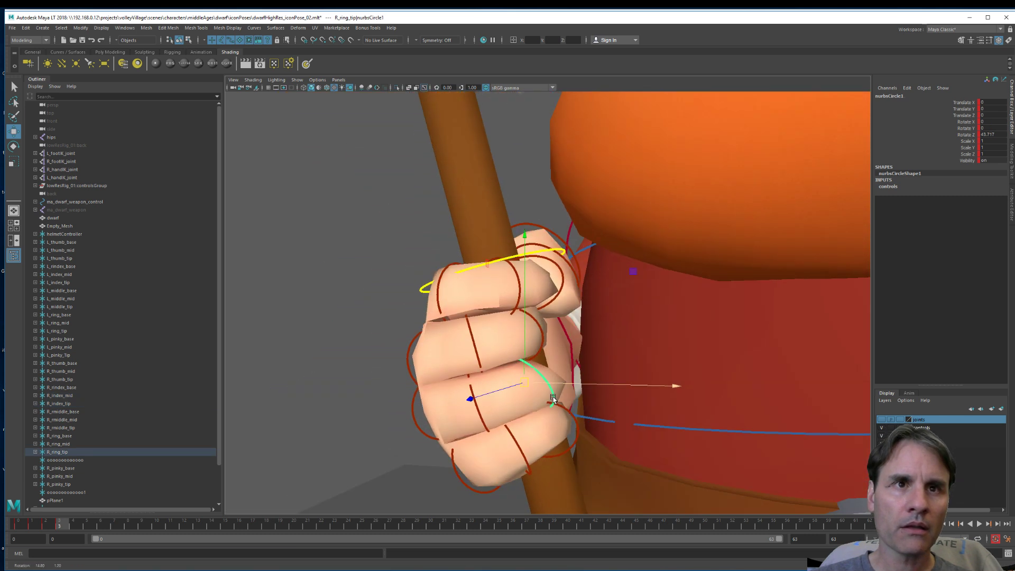
Try to move the ma_dwarf_weapon_control within the dwarf's right fist, and restore its keyed pose by stepping frames
click(515, 256)
drag(516, 257, 417, 289)
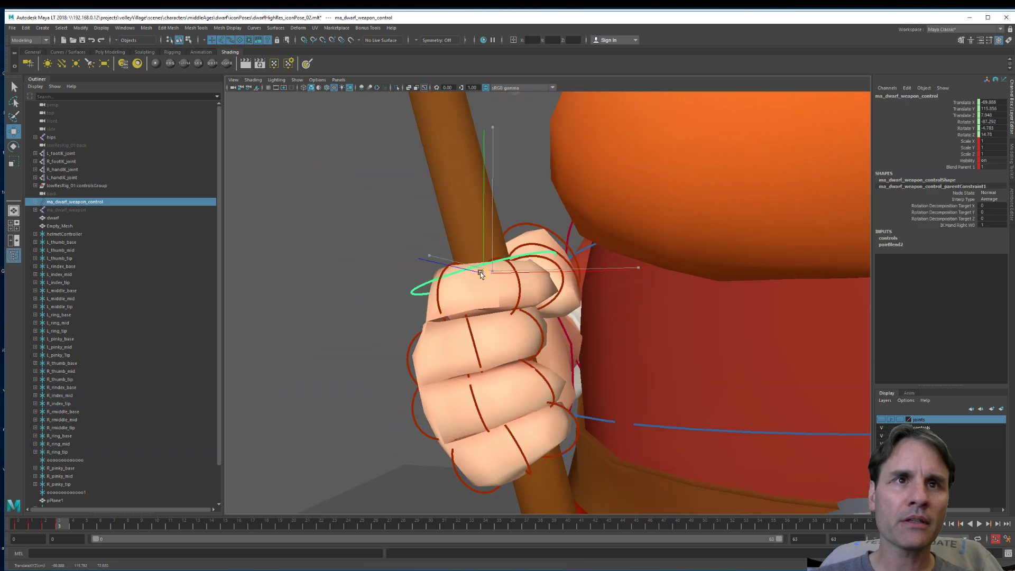
key(alt+comma)
key(alt+period)
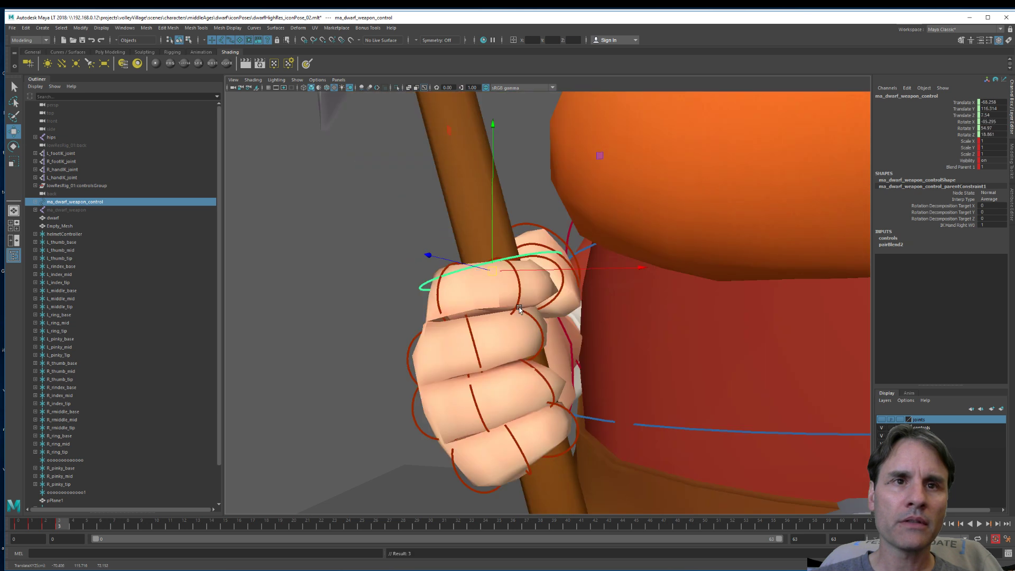
Curl the right hand's ring finger around the pickaxe handle by rotating its tip and middle controls together
scroll(518, 310, up, 3)
alt+drag(511, 337, 352, 417)
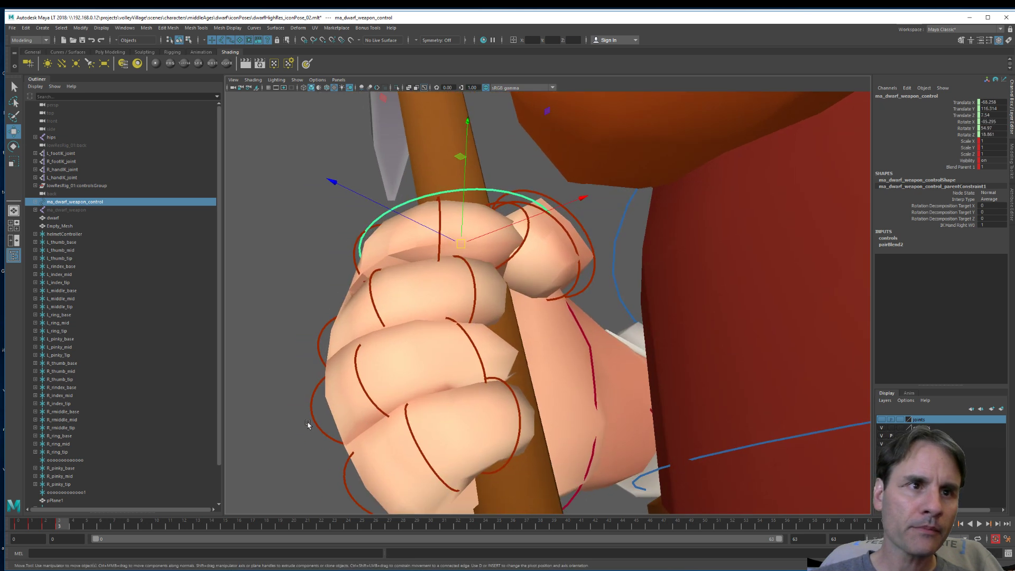
click(309, 424)
click(487, 339)
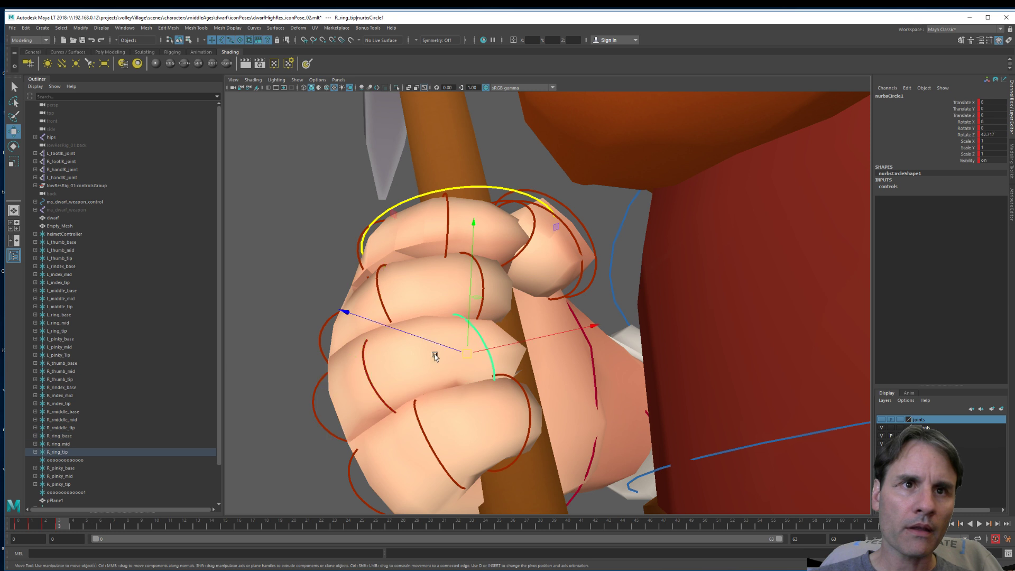
shift+click(367, 369)
key(e)
alt+drag(368, 369, 492, 317)
key(w)
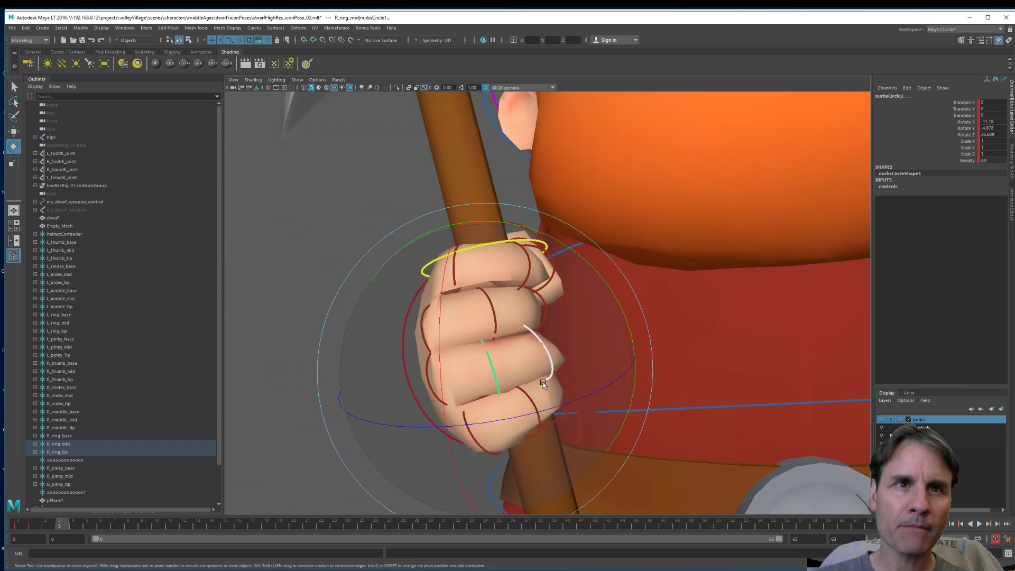
click(309, 273)
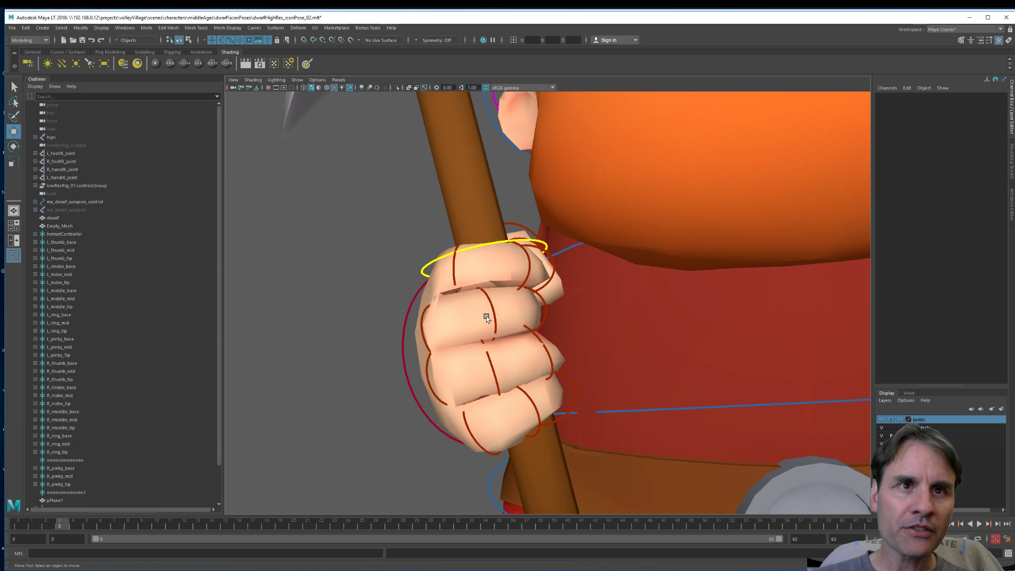
Rotate the right middle finger's middle and tip controls together to fit the finger around the handle
click(491, 313)
shift+click(547, 309)
key(e)
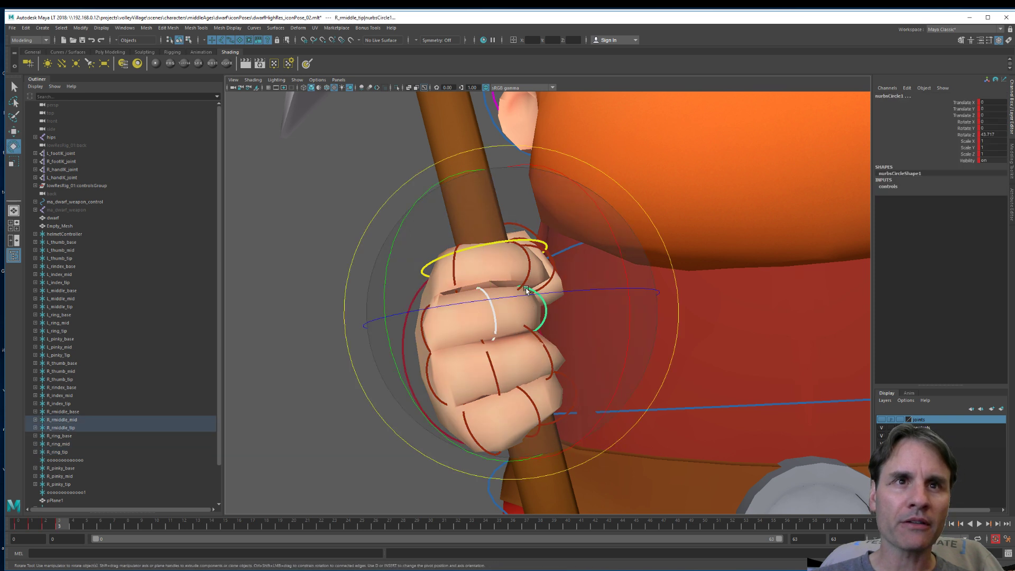
drag(526, 290, 476, 270)
key(w)
Rotate the right middle finger's base control to adjust how the finger sits on the handle
click(423, 336)
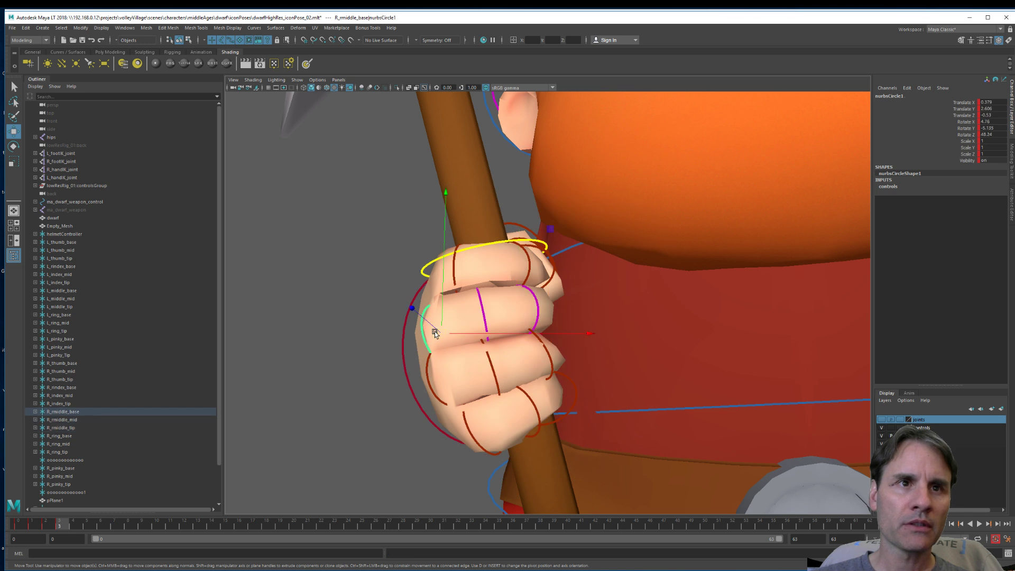
key(e)
drag(552, 385, 571, 363)
key(w)
Reposition the right ring finger's base control and rotate it to about -4.3, -5.9, 48.4
click(436, 379)
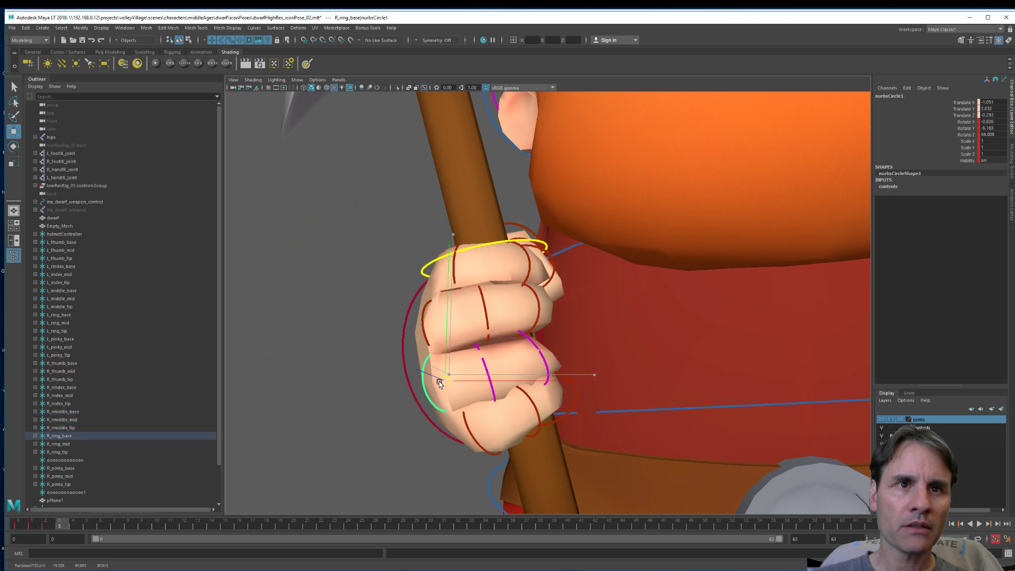
key(e)
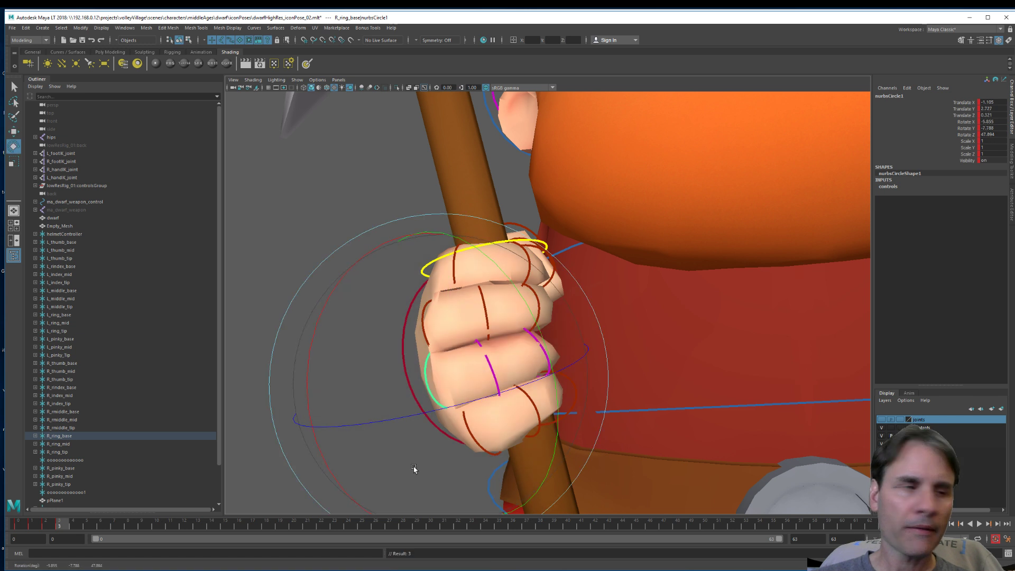
drag(431, 428, 437, 430)
key(w)
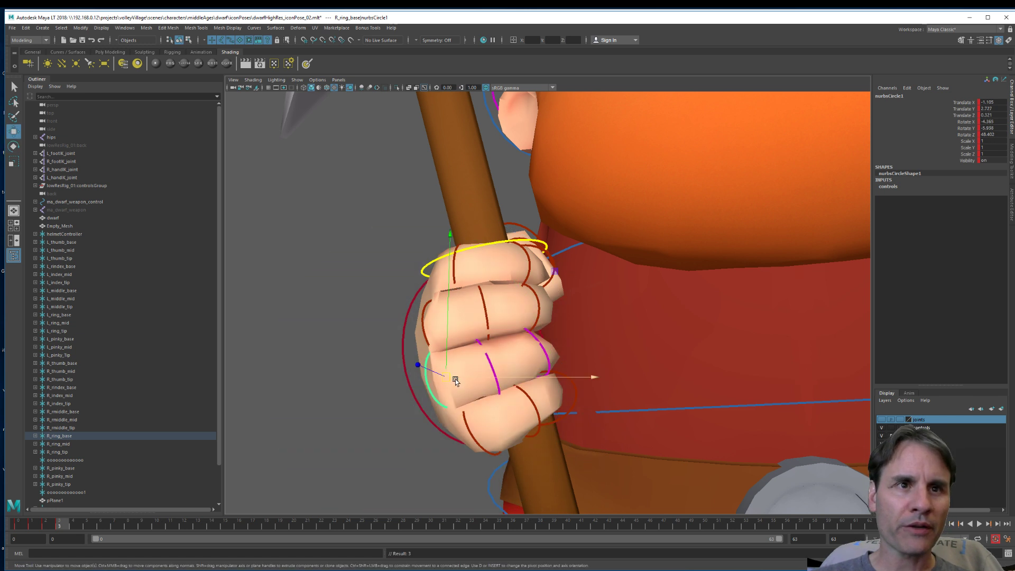
drag(454, 379, 455, 377)
Export the dwarf and pickaxe meshes together as OBJ, overwriting dwarf_iconPoseC.obj in the _export folder
key(a)
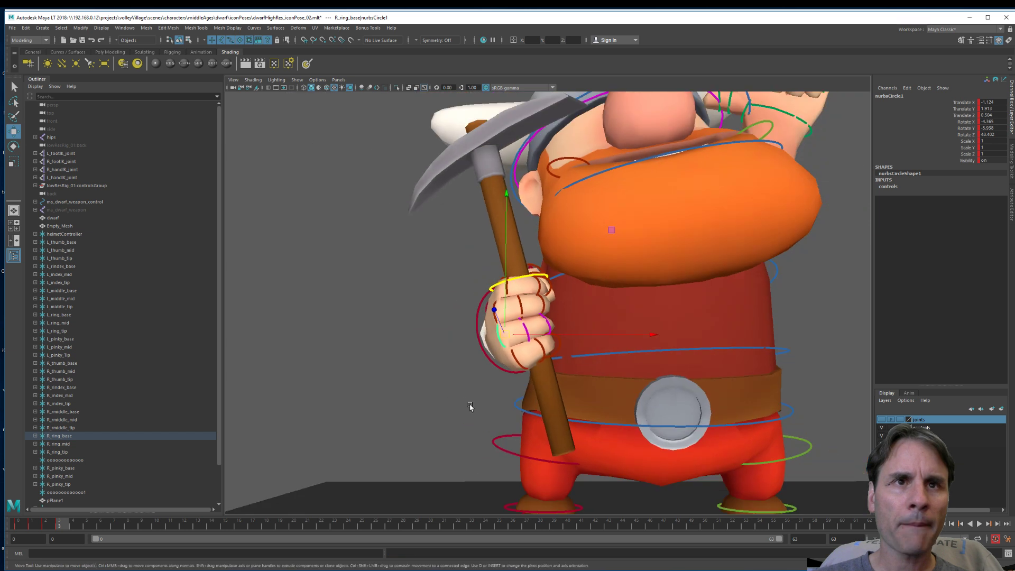
scroll(335, 264, down, 3)
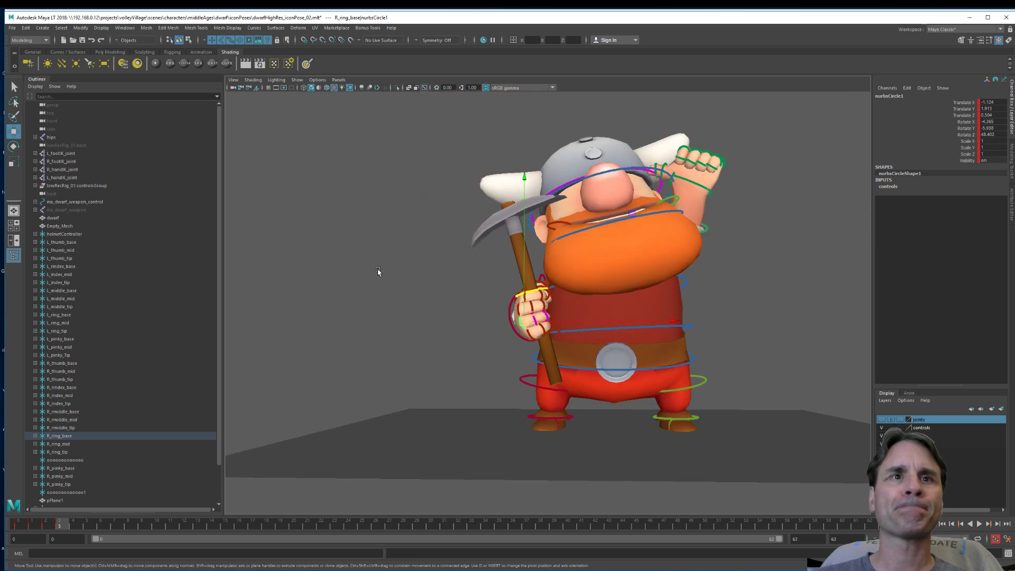
click(617, 254)
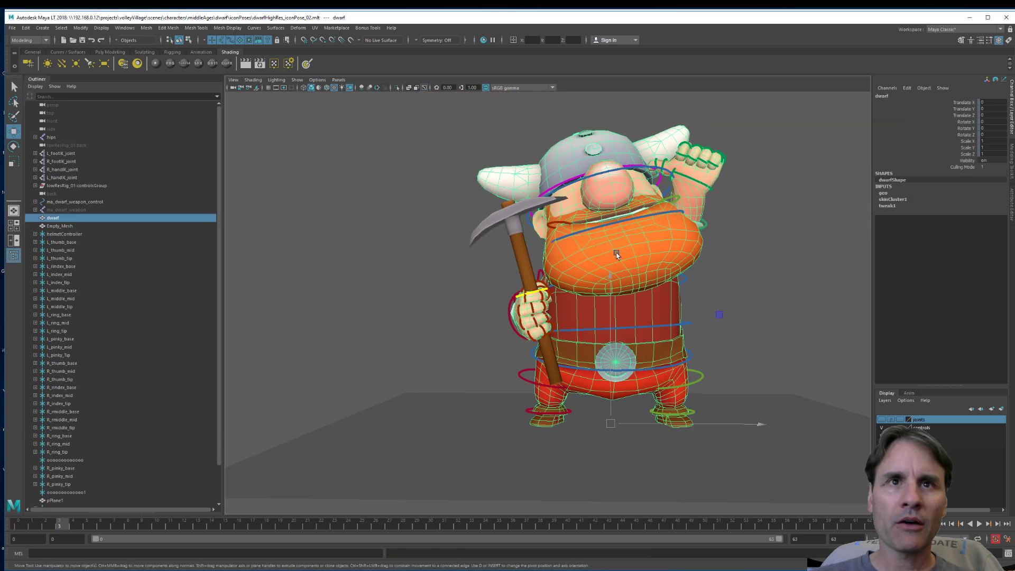
alt+drag(617, 255, 506, 230)
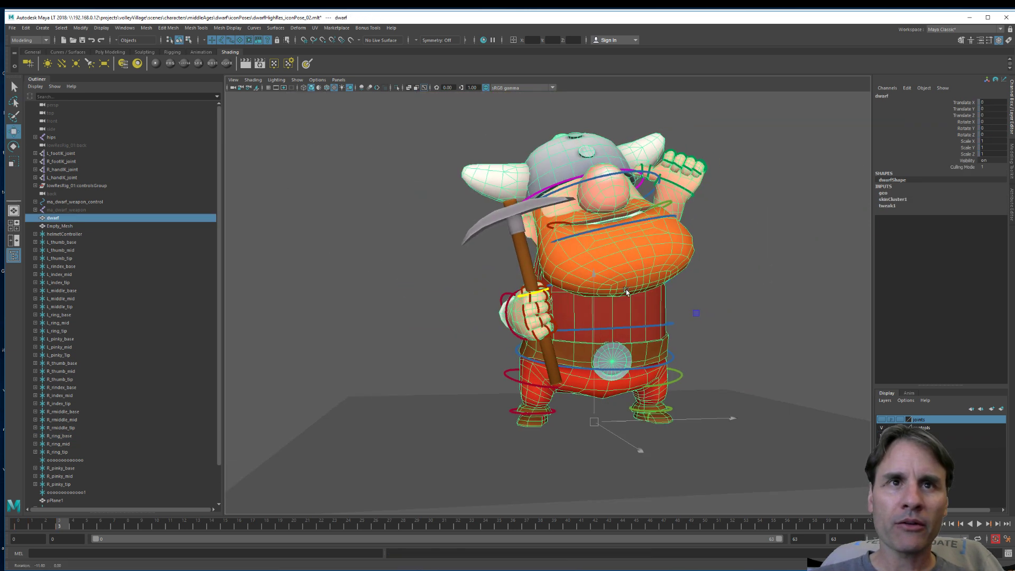
shift+click(516, 229)
click(11, 29)
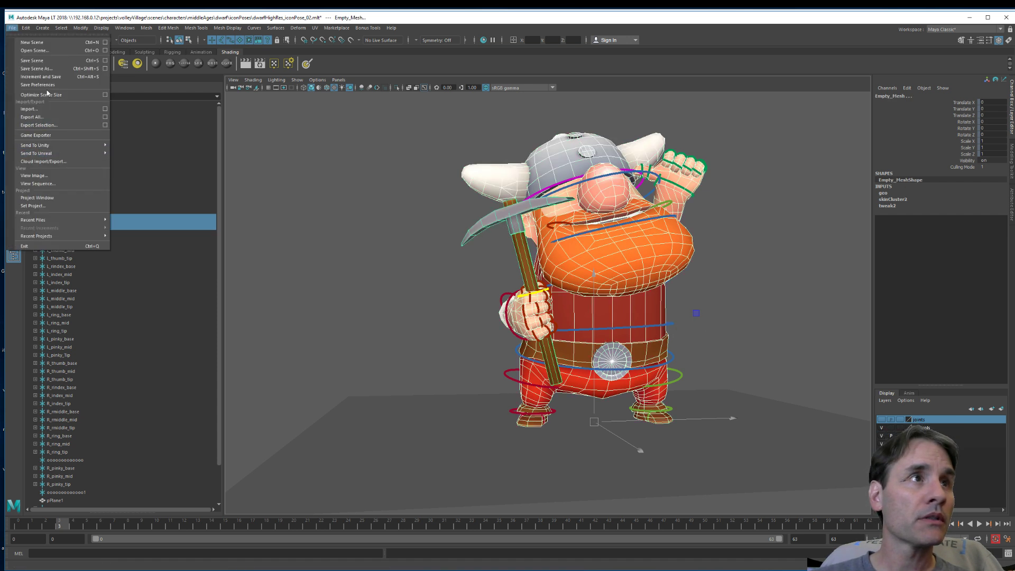
click(41, 125)
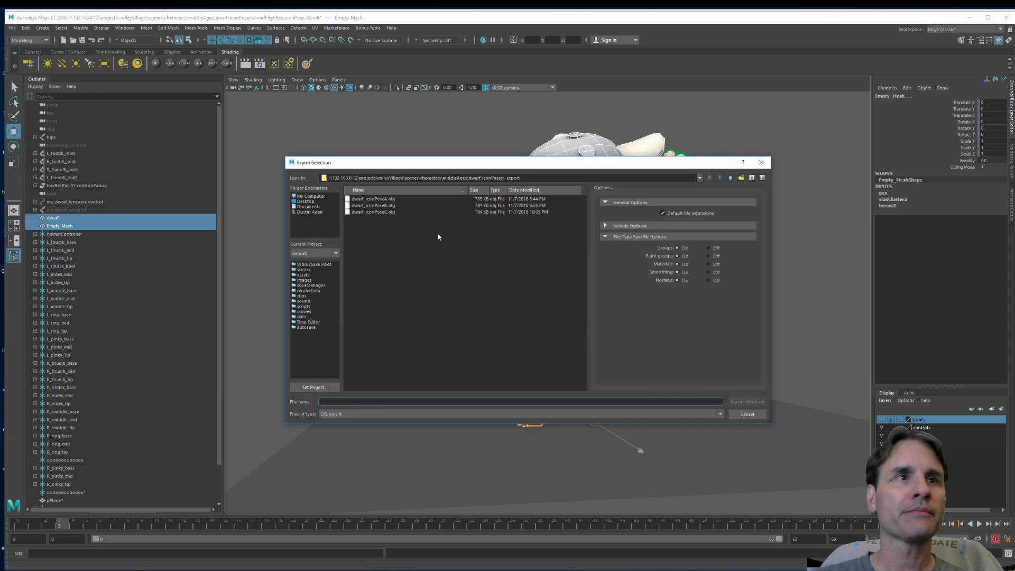
double_click(387, 210)
click(516, 306)
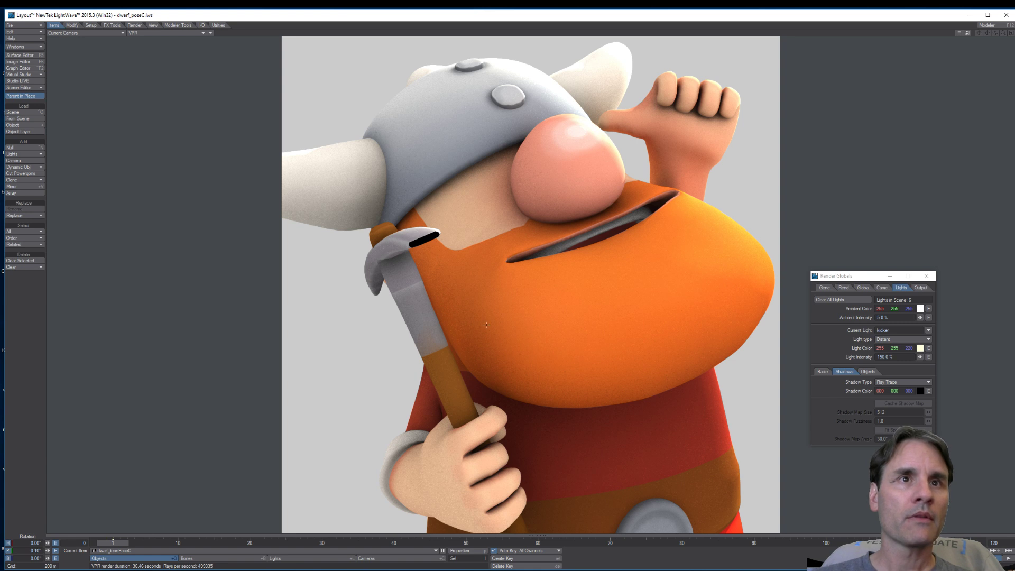
In LightWave Layout, set the viewport to Textured Shaded Solid and replace the dwarf object with dwarf_iconPoseC.obj
click(169, 32)
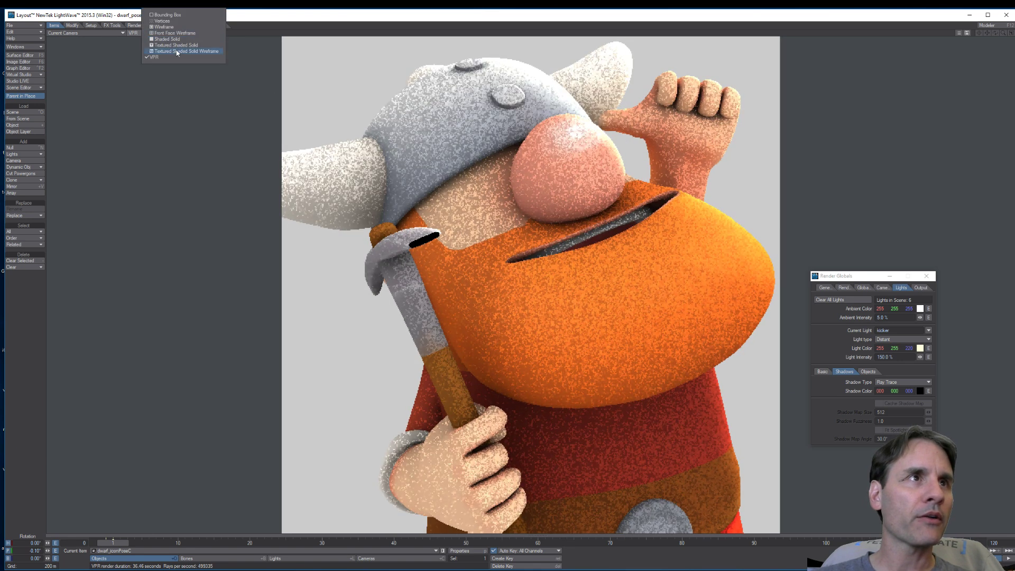
click(177, 45)
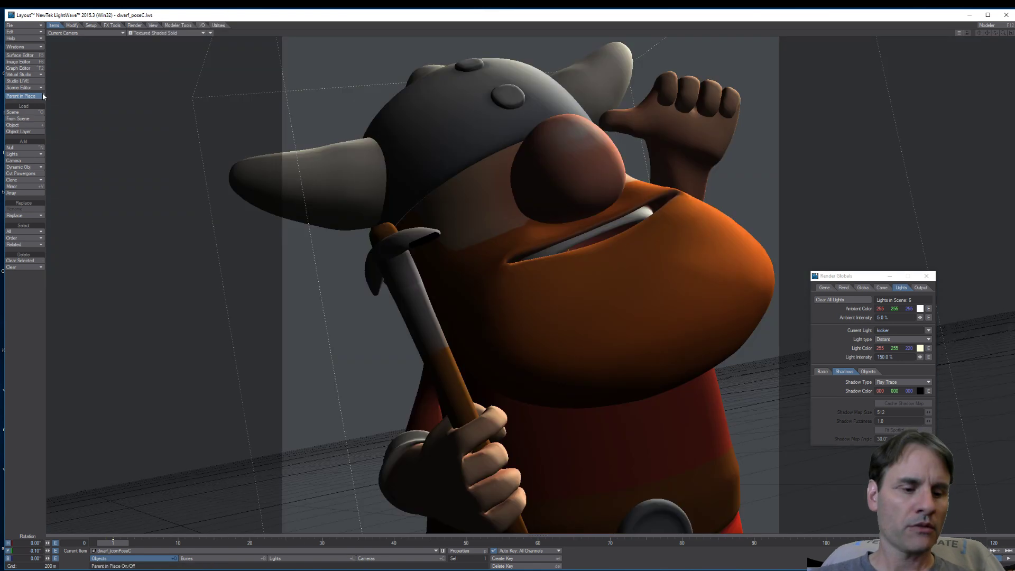
click(103, 121)
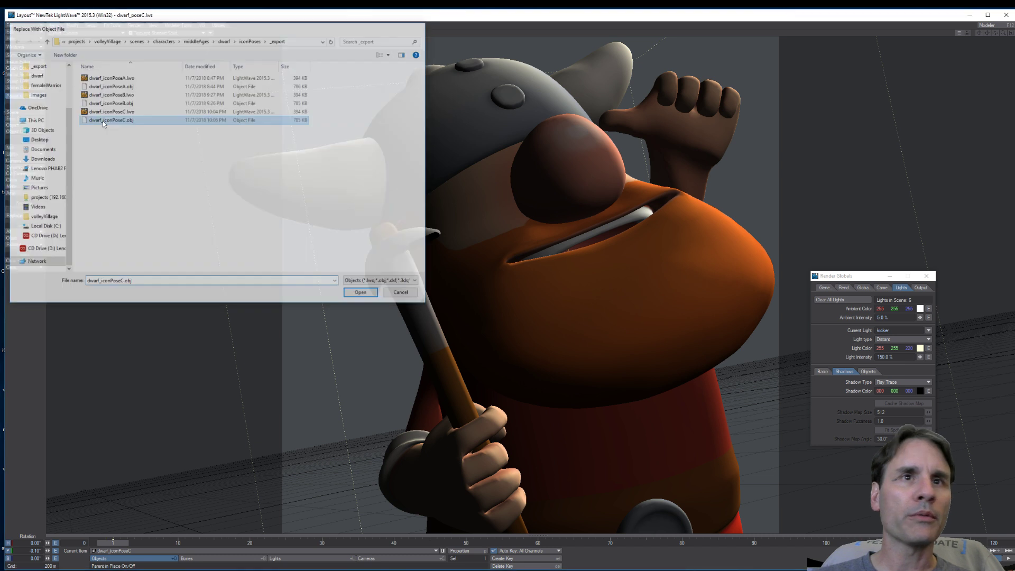
Set diffuse to 100% and enable smoothing on all four surfaces of the dwarf_iconPoseC object
click(20, 55)
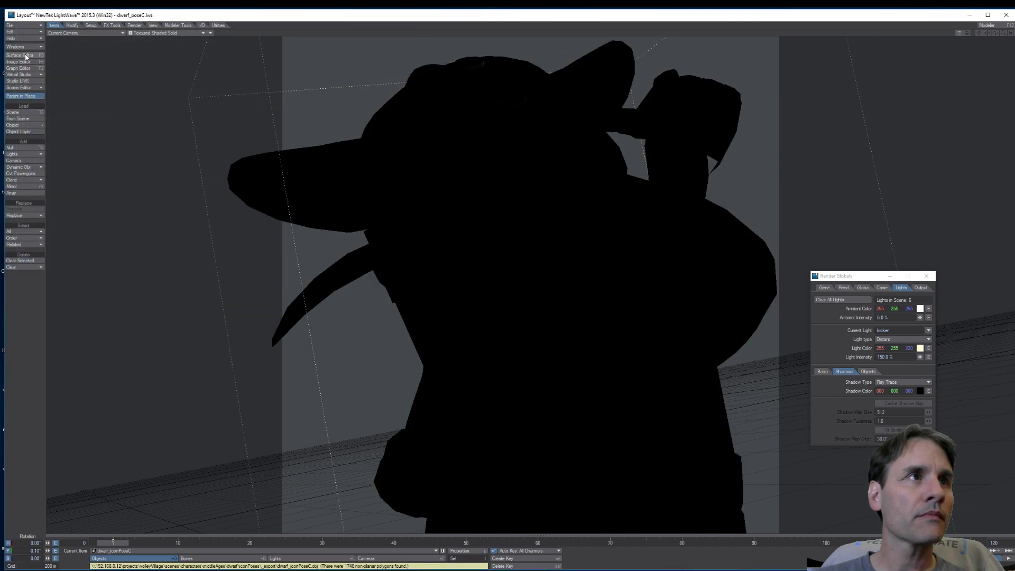
shift+click(808, 140)
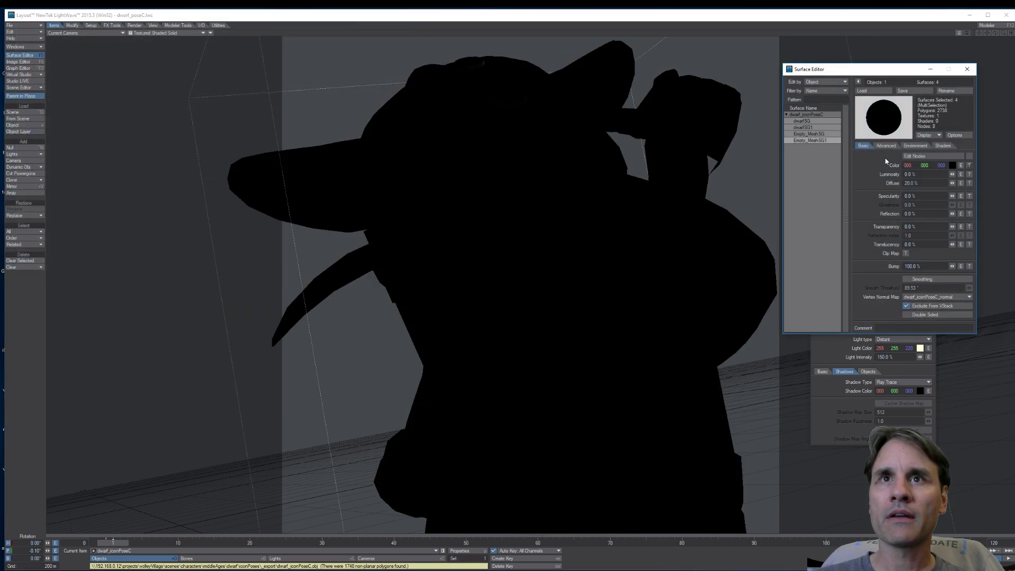
click(931, 279)
Assign dwarf_color_01.png as the colour texture image of the dwarfSG surface
click(809, 122)
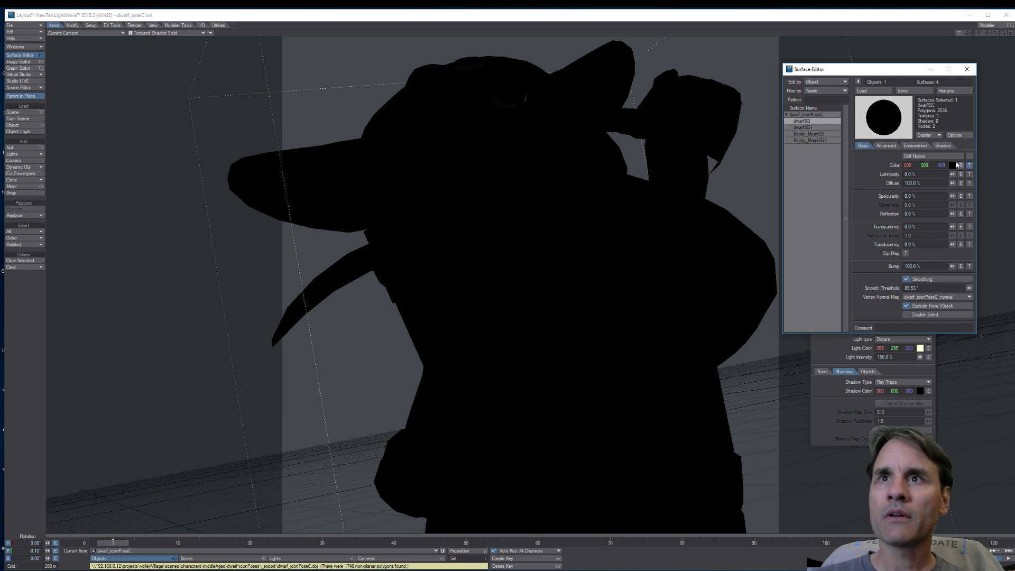
click(970, 166)
click(952, 139)
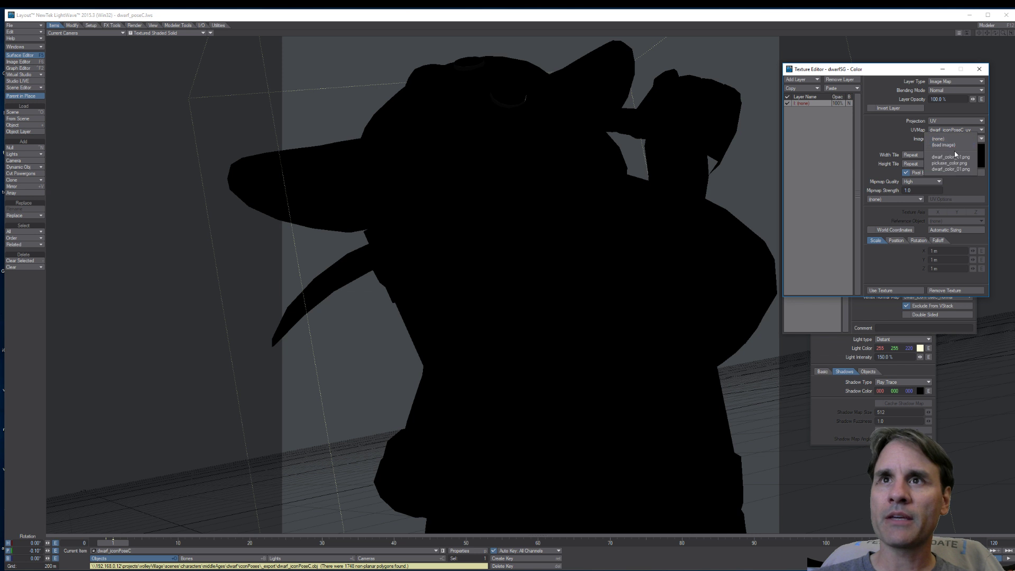
click(962, 157)
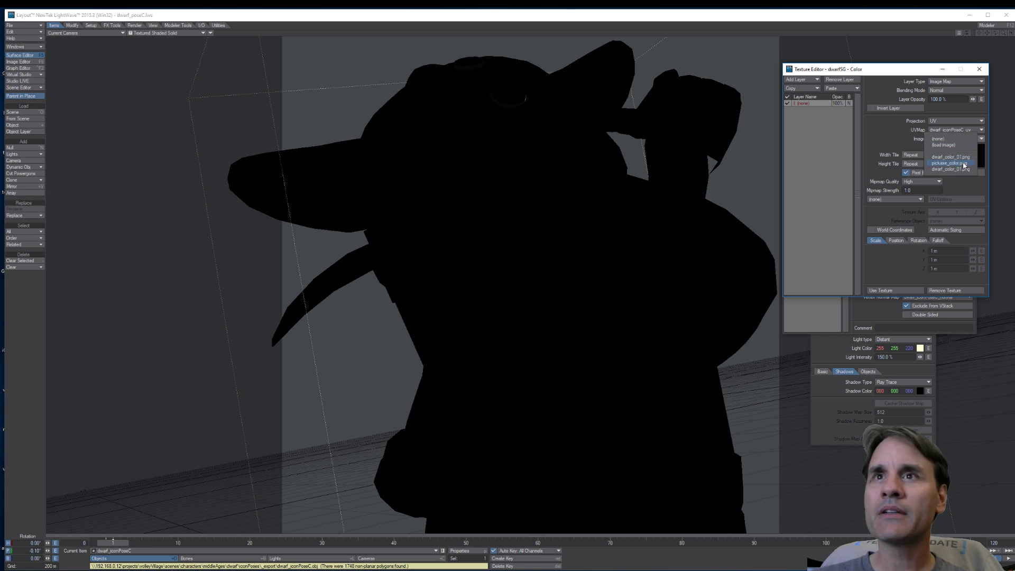
click(905, 291)
Apply the colour texture on the dwarfSG1 surface
click(815, 128)
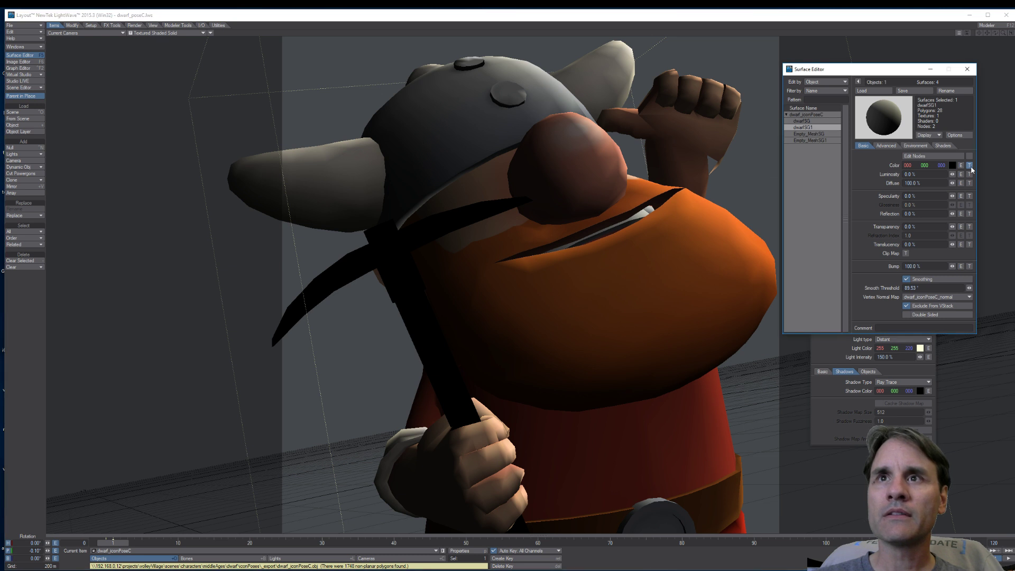
click(970, 166)
click(908, 292)
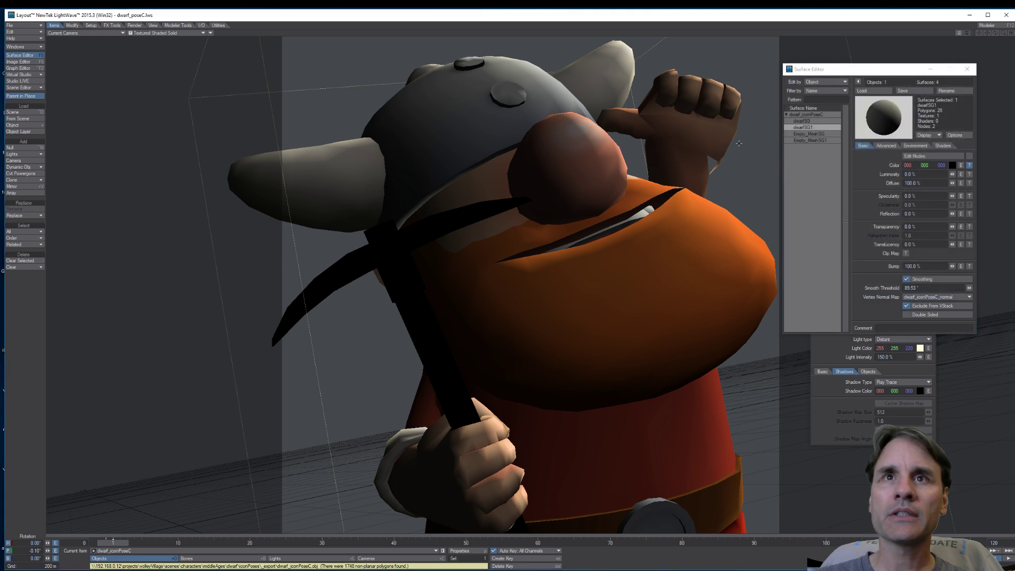
Assign pickaxe_color.png as the colour texture image of the Empty_MeshSG surface
click(805, 135)
click(970, 166)
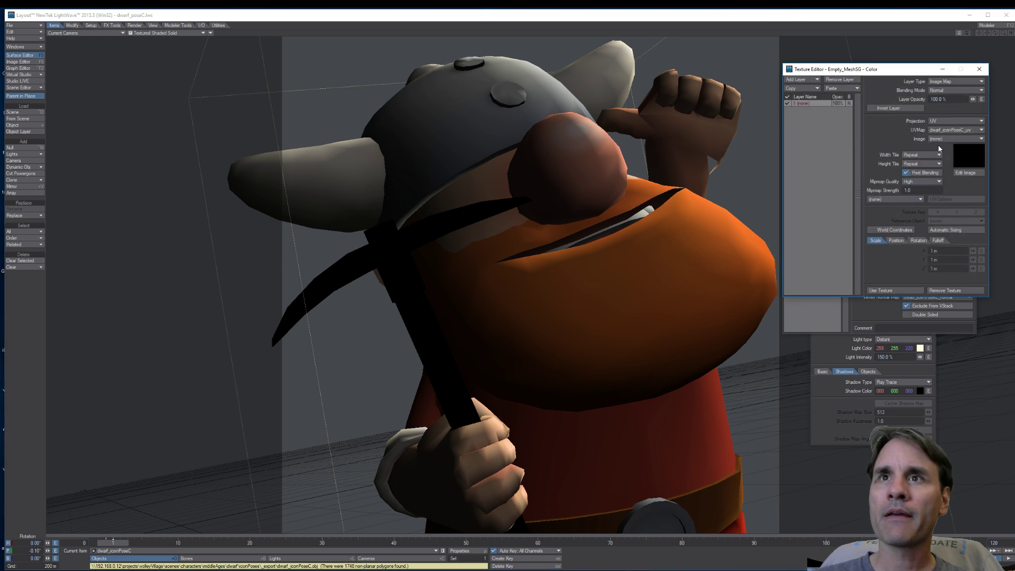
click(955, 138)
click(938, 162)
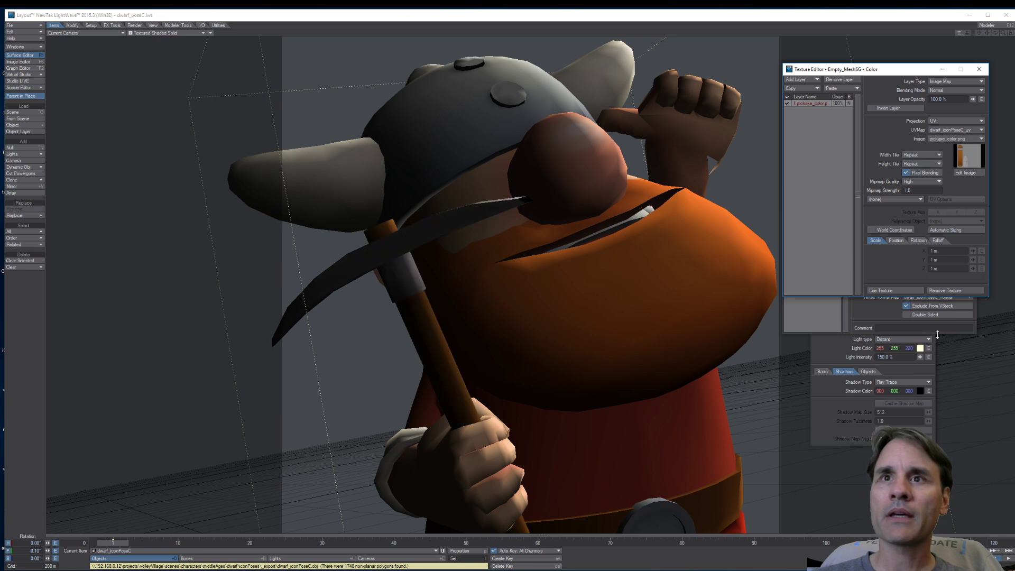
click(909, 292)
Assign a loaded image as the Empty_MeshSG1 surface's colour texture and close the surface settings
click(810, 140)
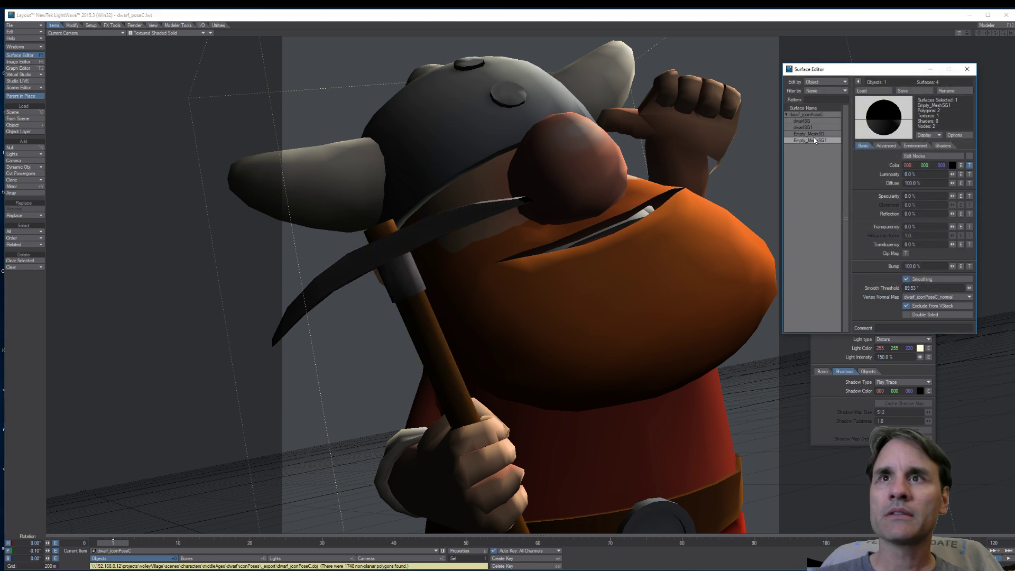
click(969, 165)
click(956, 139)
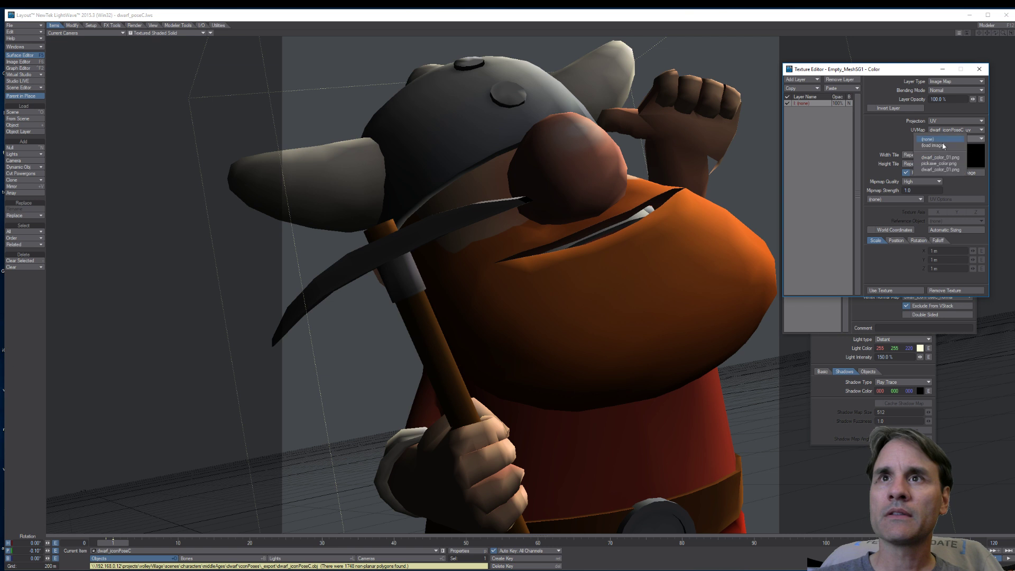
click(941, 154)
click(979, 69)
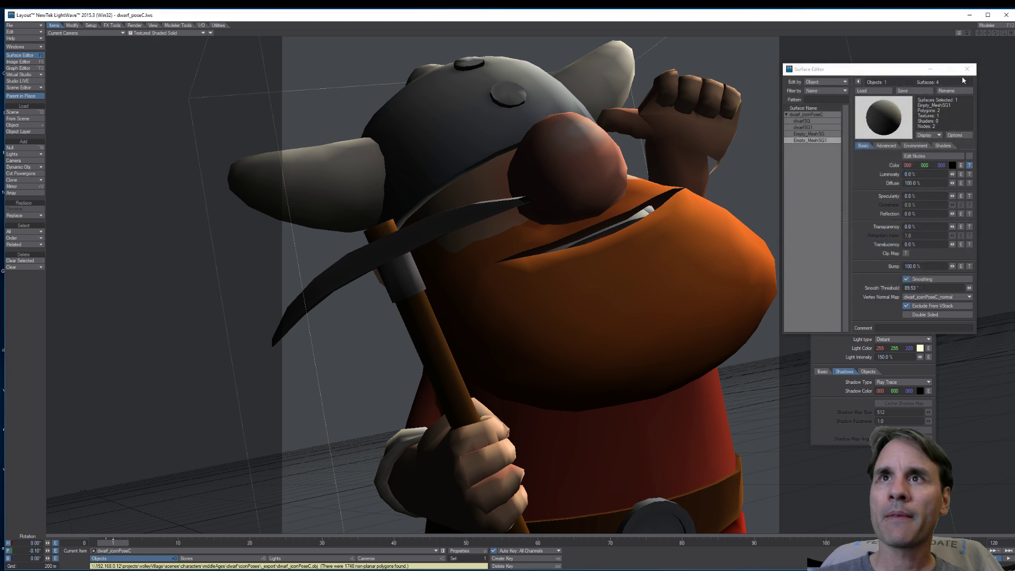
click(968, 69)
Save the current object over dwarf_iconPoseC.lwo and open it in LightWave Modeler
click(22, 24)
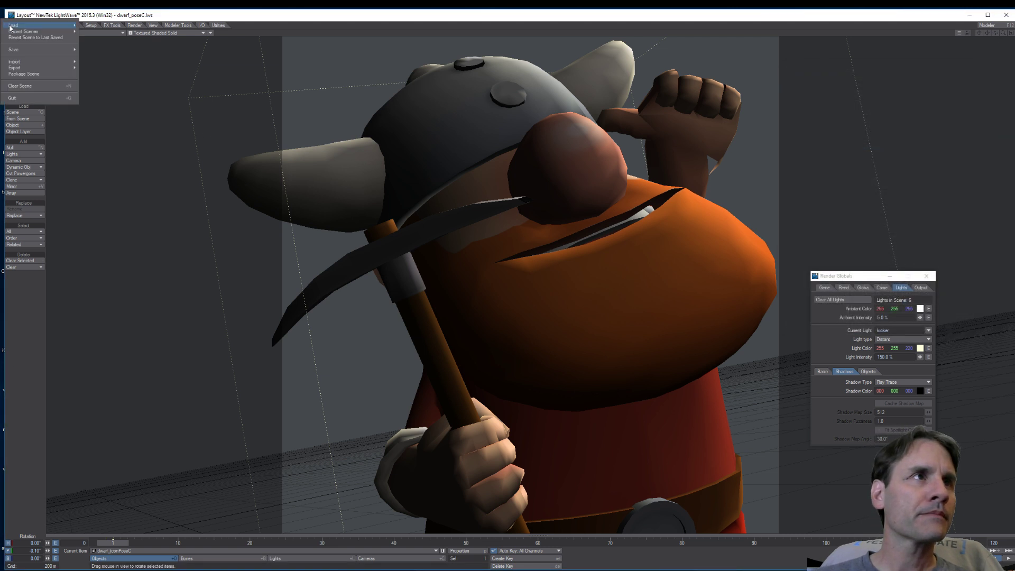
mouse_move(37, 49)
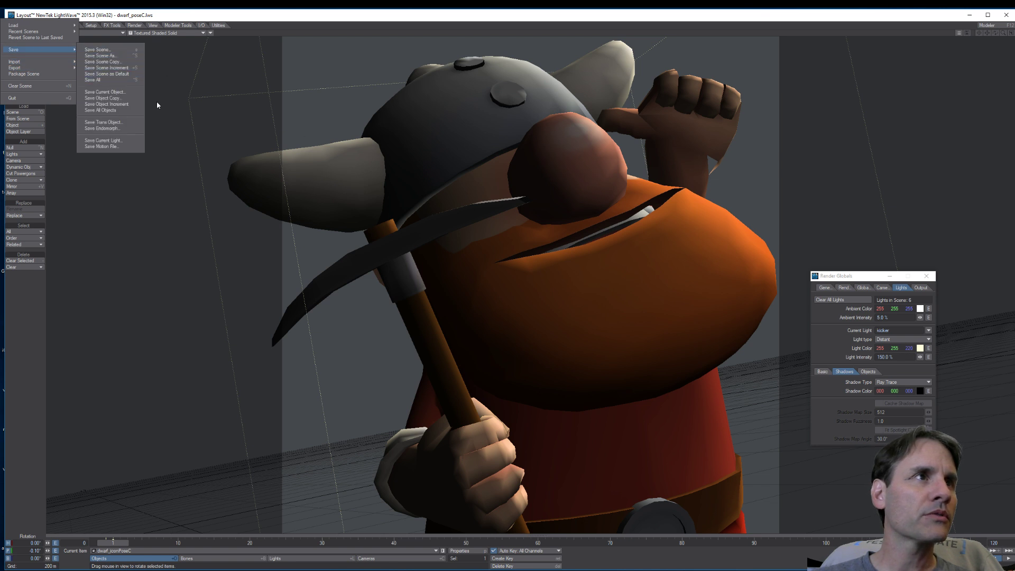
click(127, 93)
click(112, 112)
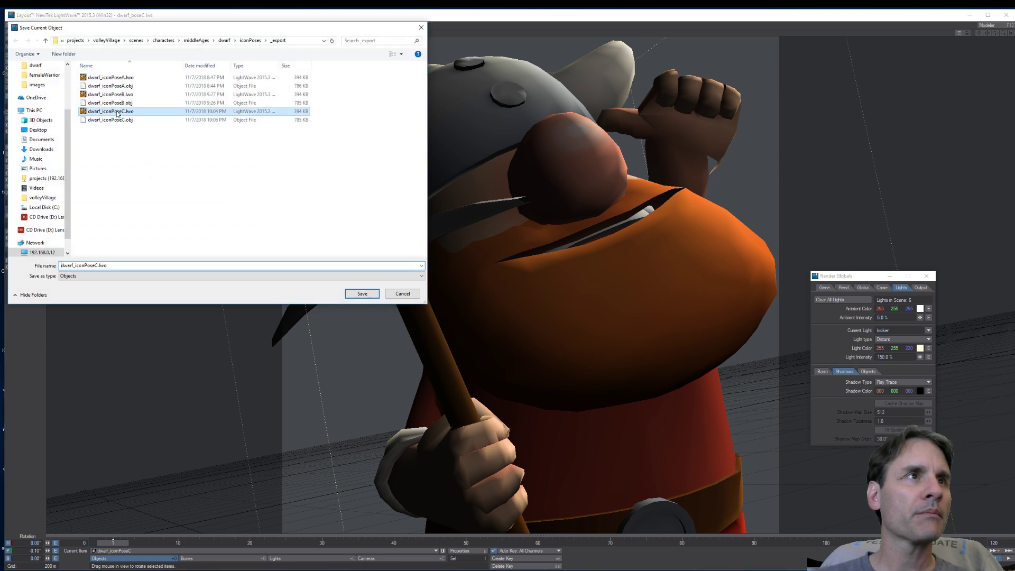
key(Return)
click(721, 324)
key(F12)
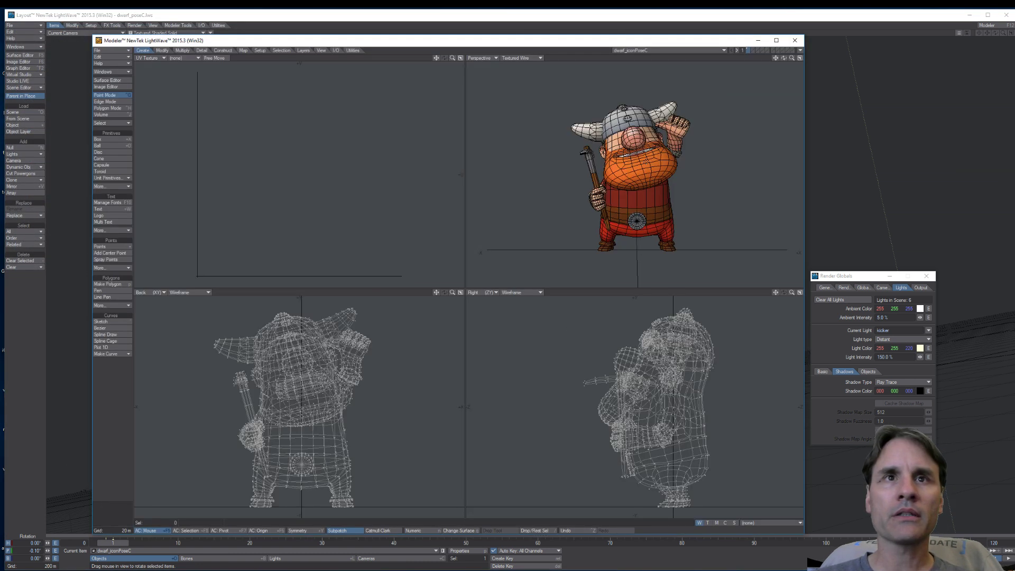
Close the outdated object in Modeler, load dwarf_iconPoseC.lwo from the _export folder again, and switch back to Layout
click(97, 51)
click(103, 133)
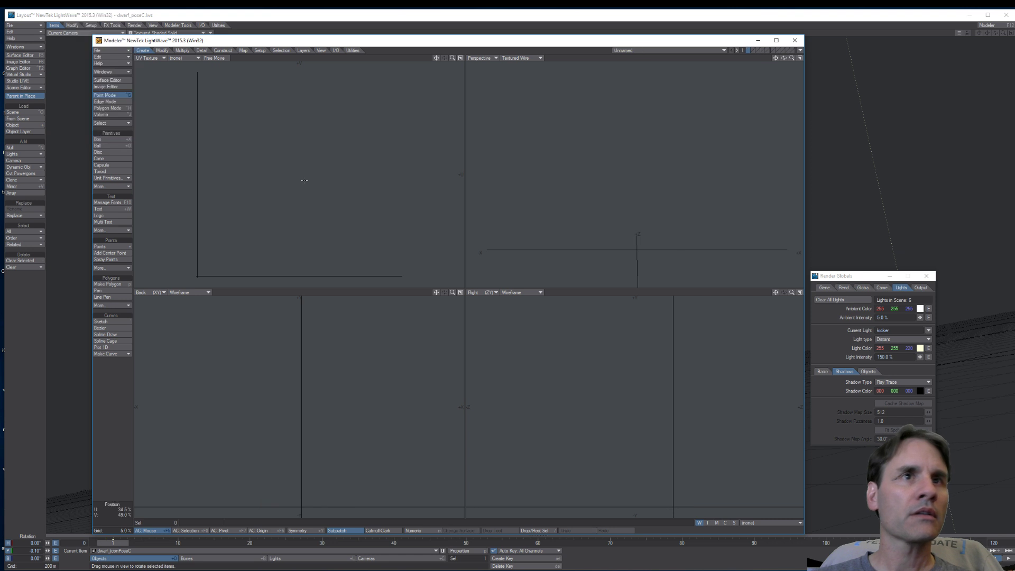
key(ctrl+o)
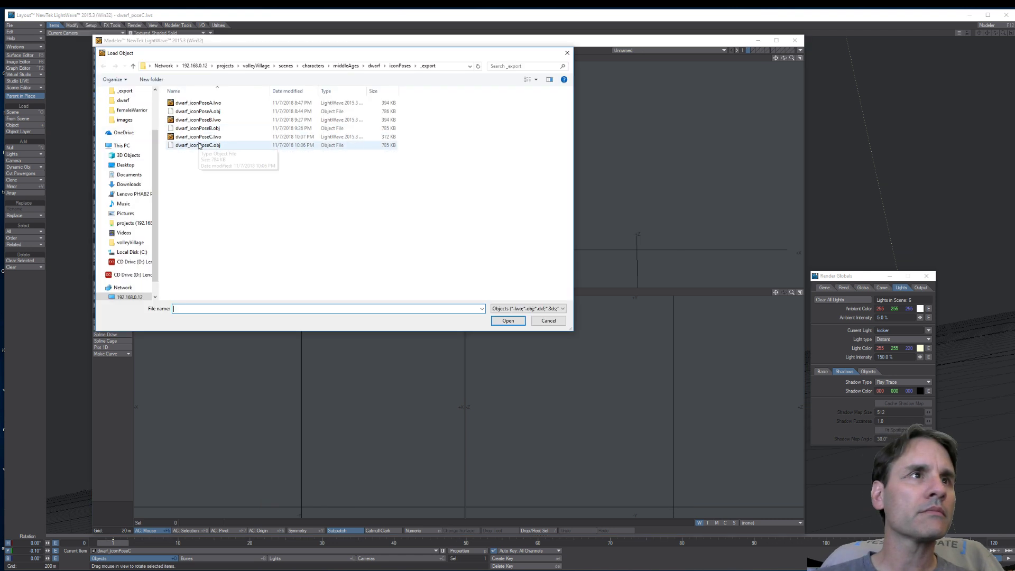
double_click(212, 139)
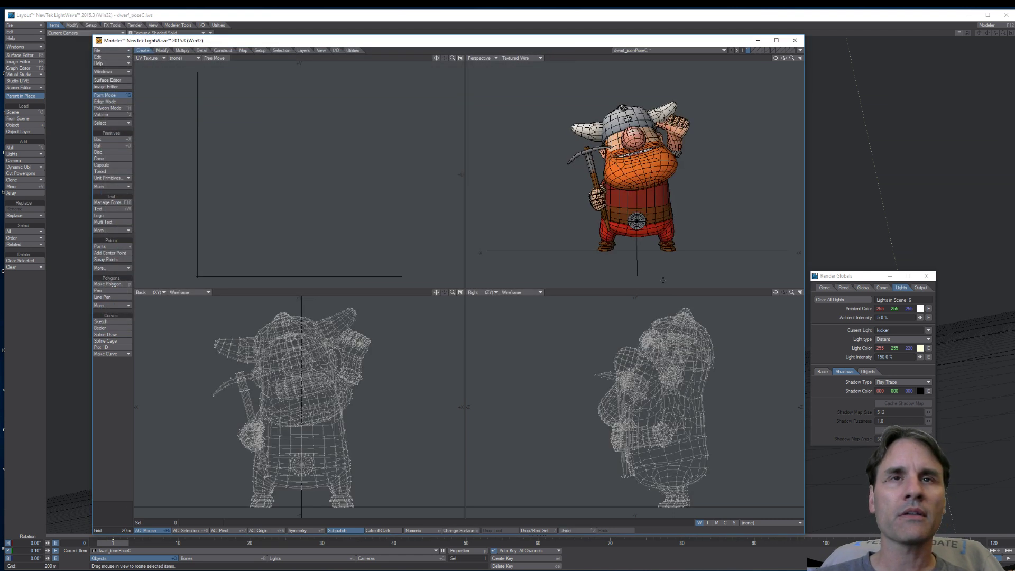
key(F12)
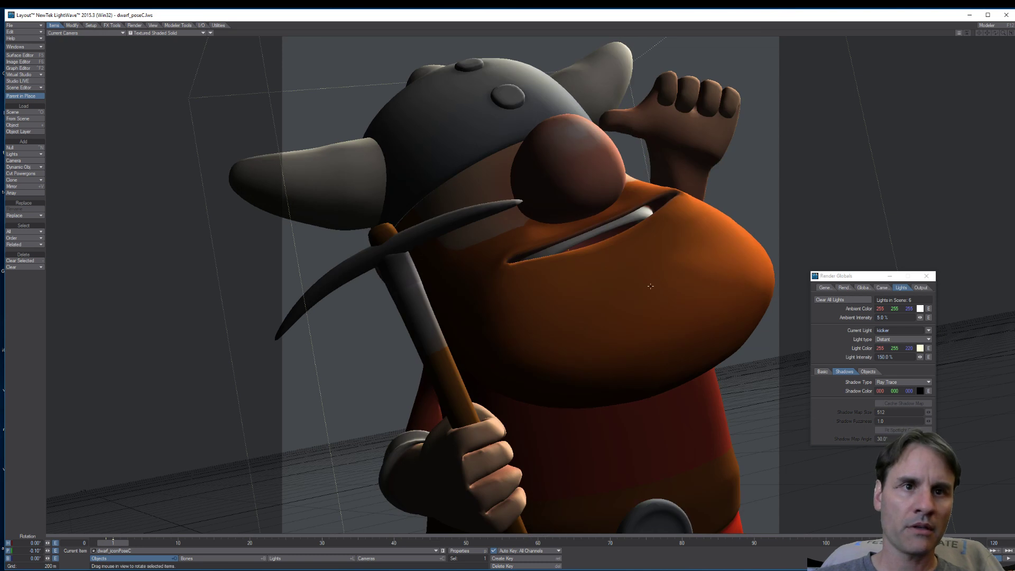
Switch the camera view to VPR rendering and make the camera the active item
click(167, 32)
click(169, 61)
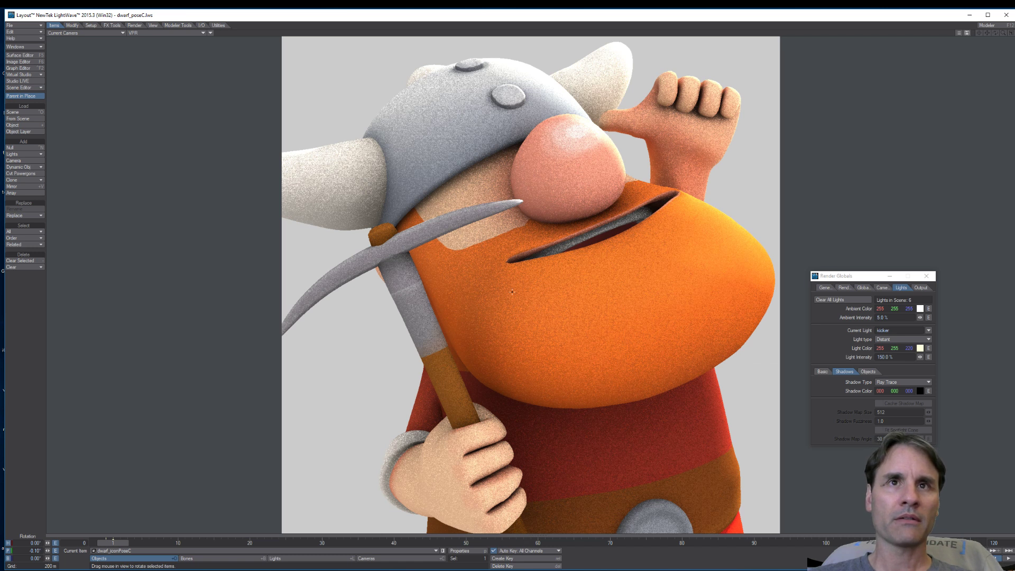
click(406, 556)
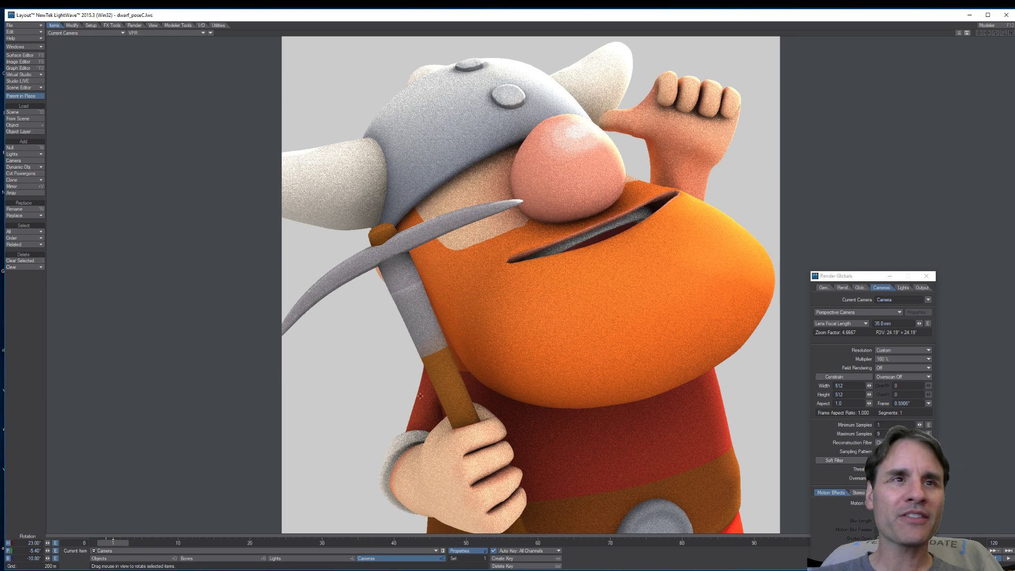
Reframe the dwarf by moving the camera and rotating it to a heading of about 22°
key(t)
mouse_move(421, 396)
mouse_down()
mouse_move(408, 379)
mouse_move(416, 377)
mouse_move(418, 400)
mouse_move(434, 394)
mouse_up()
key(y)
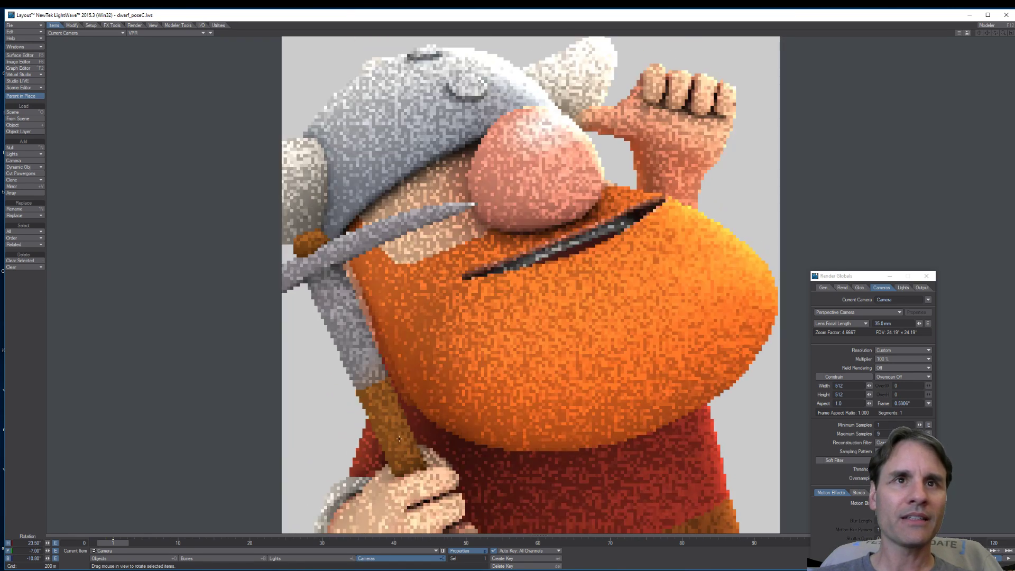
key(t)
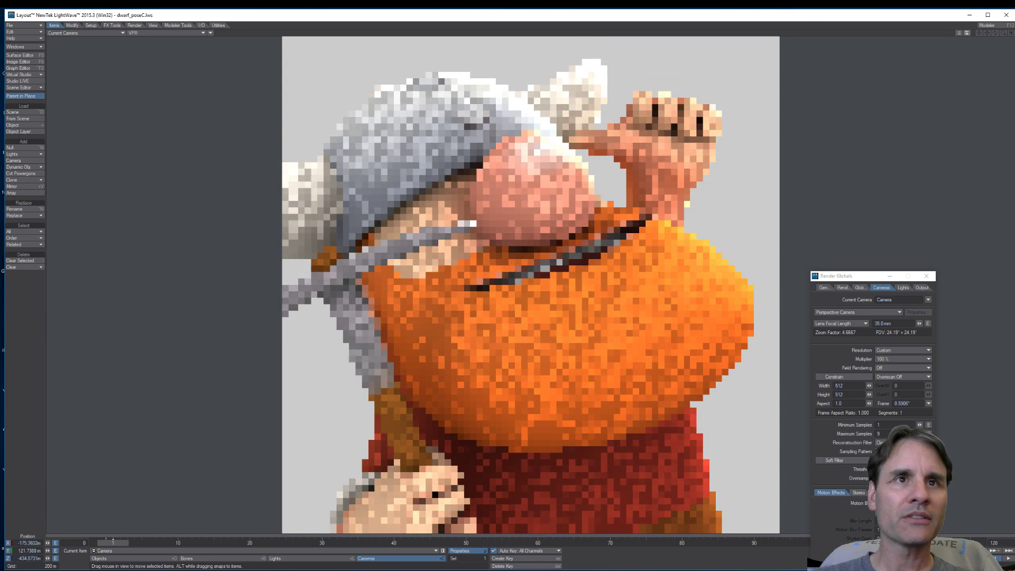
drag(401, 434, 410, 422)
key(y)
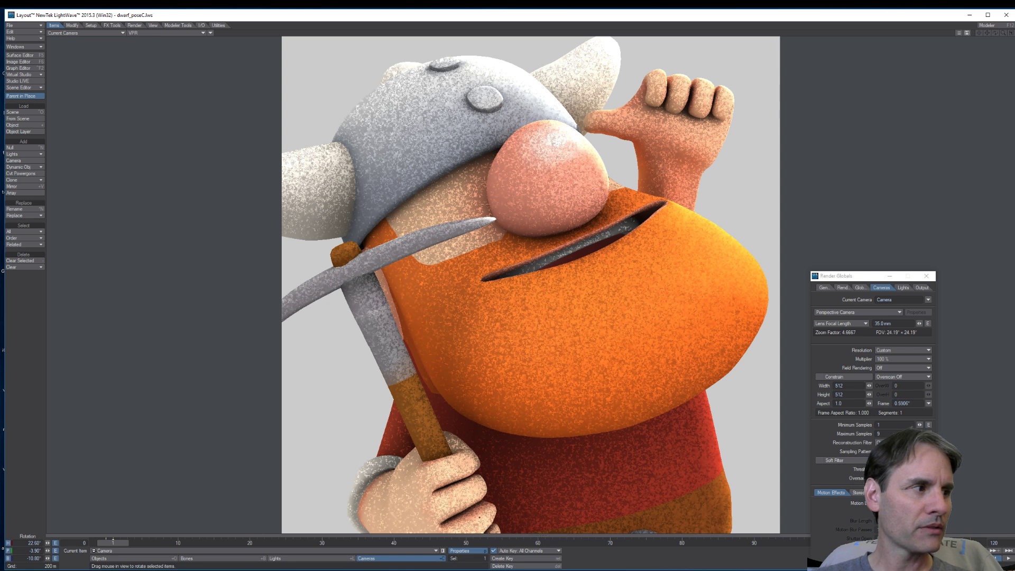
drag(538, 467, 534, 466)
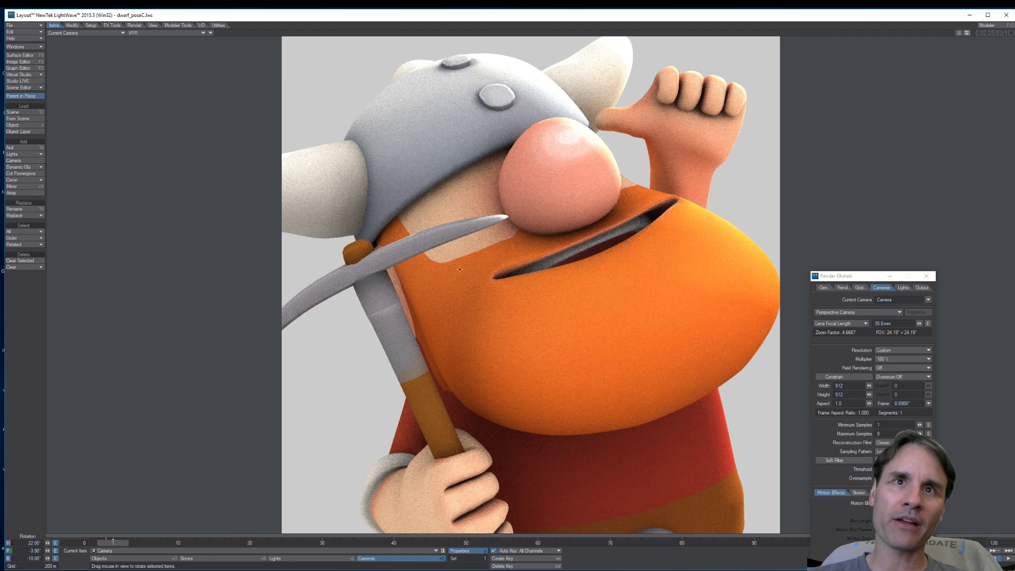
click(488, 285)
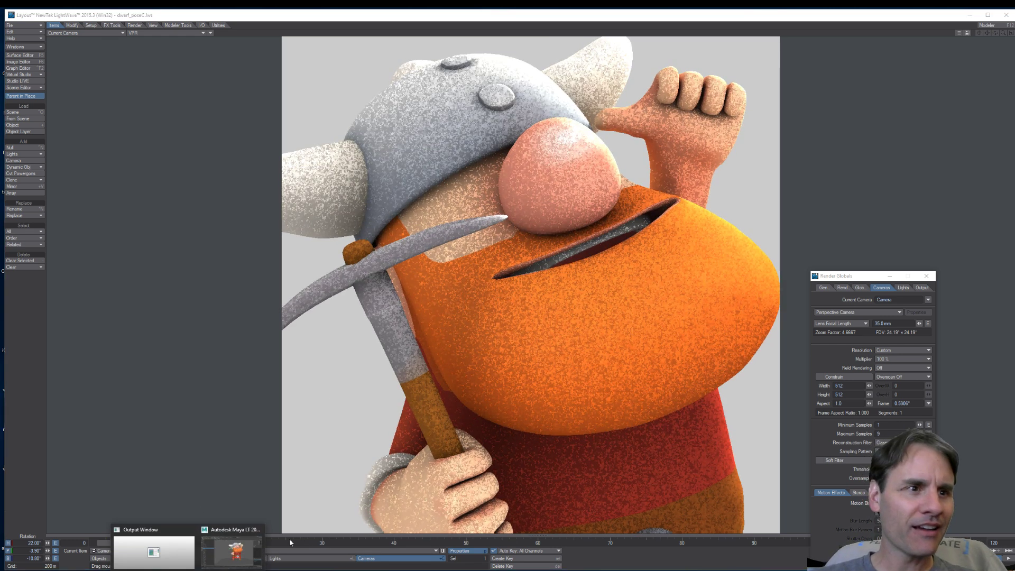
Switch to Maya and adjust the position and rotation of the mouthControllerR control to reshape that corner of the dwarf's mouth
click(254, 551)
scroll(591, 280, up, 5)
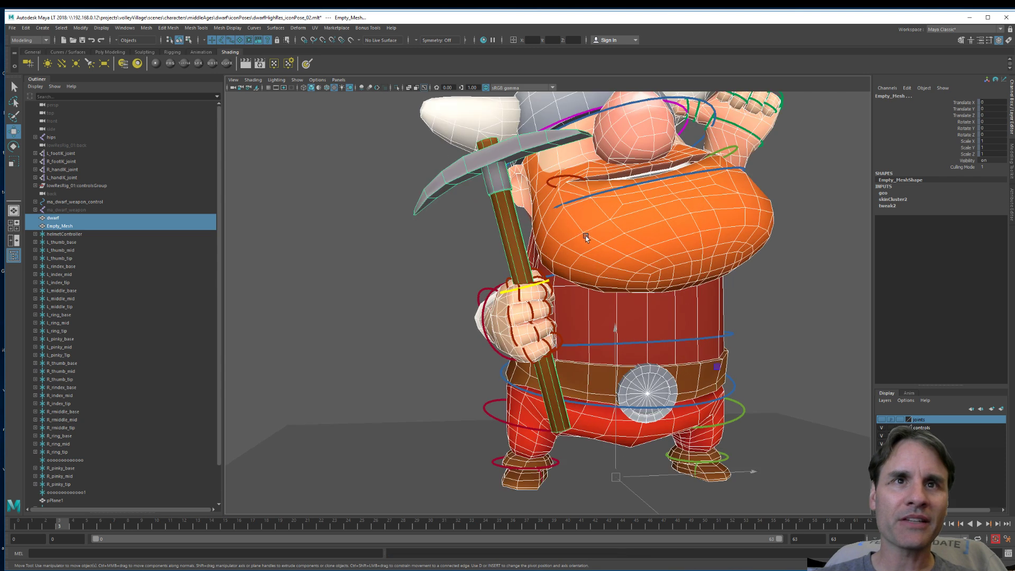
scroll(577, 374, up, 5)
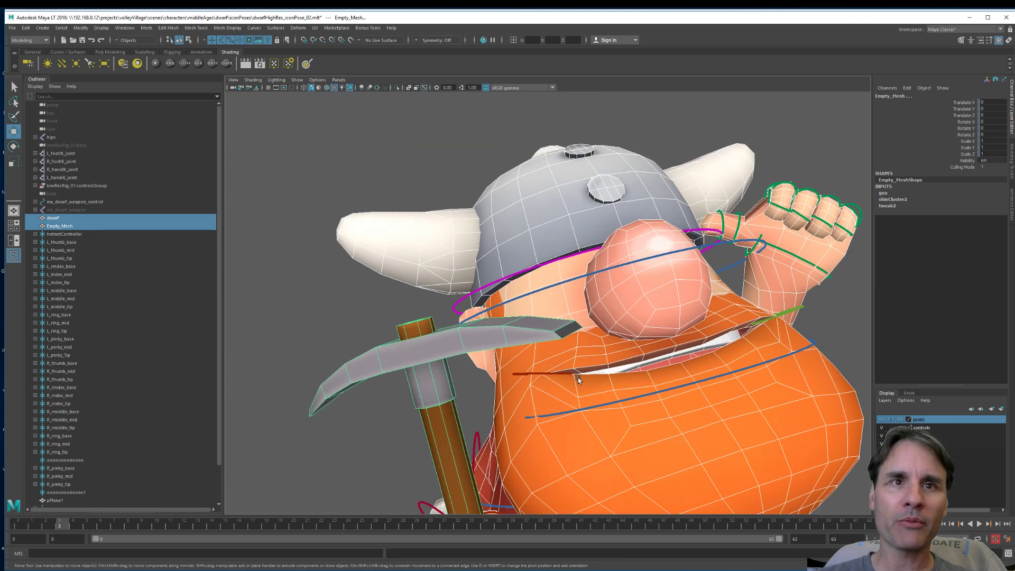
scroll(577, 374, up, 3)
click(539, 416)
scroll(539, 416, down, 4)
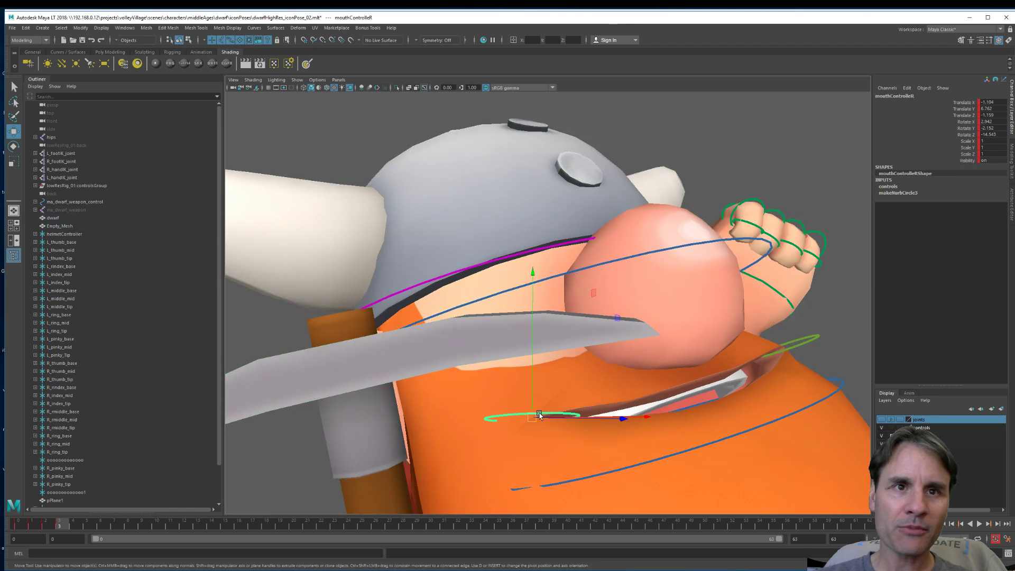
drag(540, 425, 644, 445)
key(e)
scroll(645, 445, down, 5)
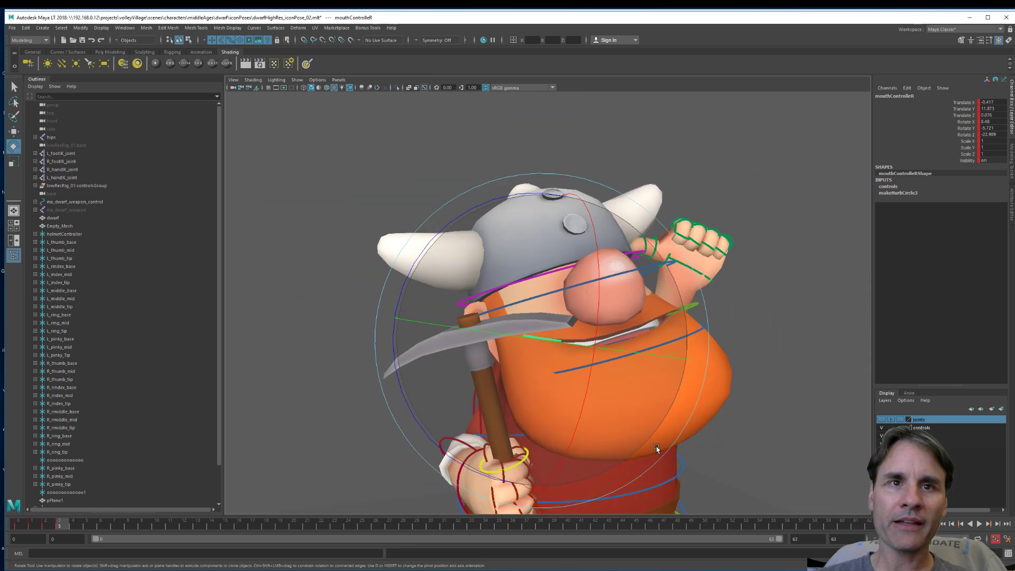
Select the dwarf mesh and save the Maya scene
key(w)
click(680, 414)
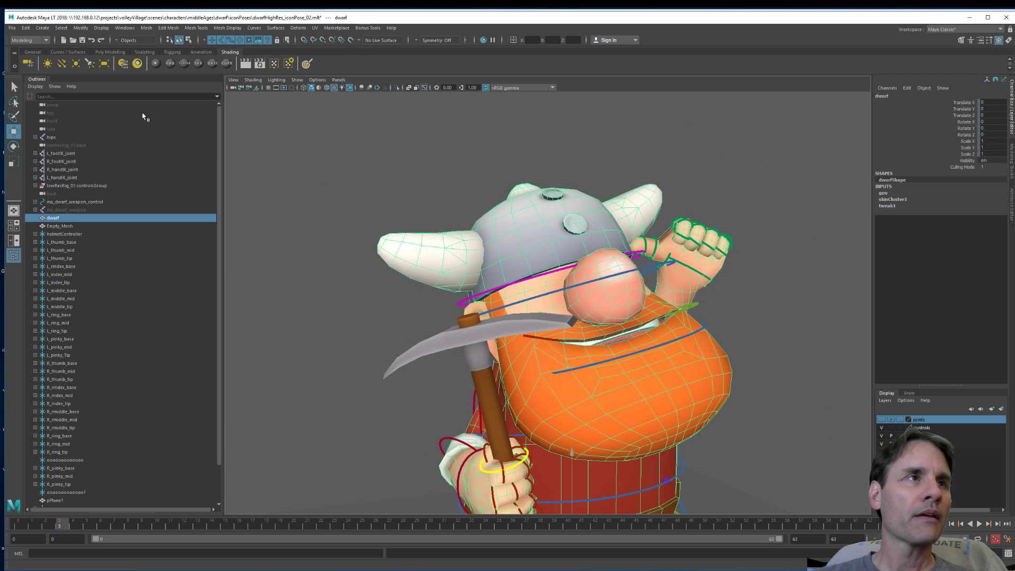
key(ctrl+s)
click(13, 28)
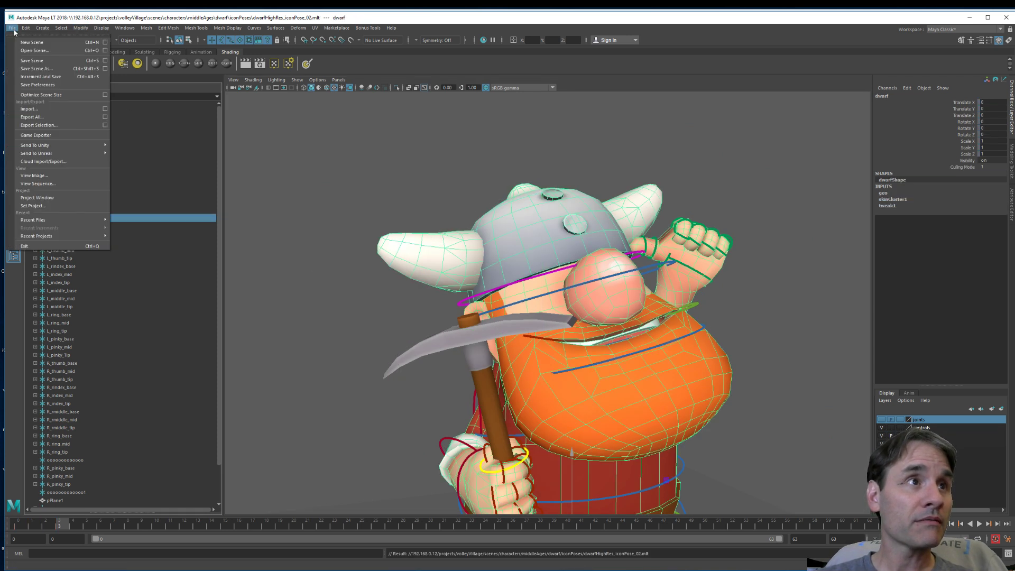
click(59, 125)
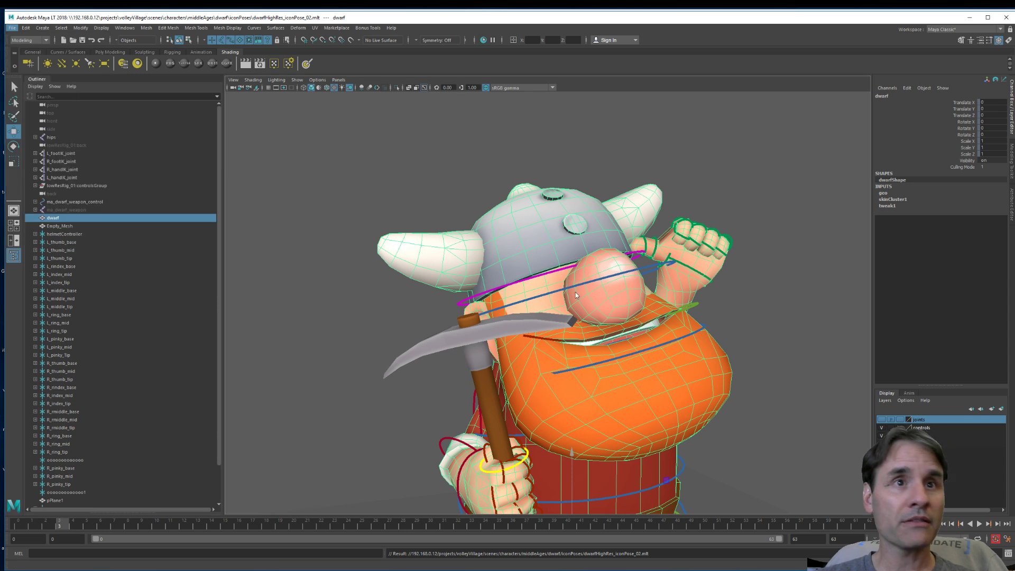
key(Escape)
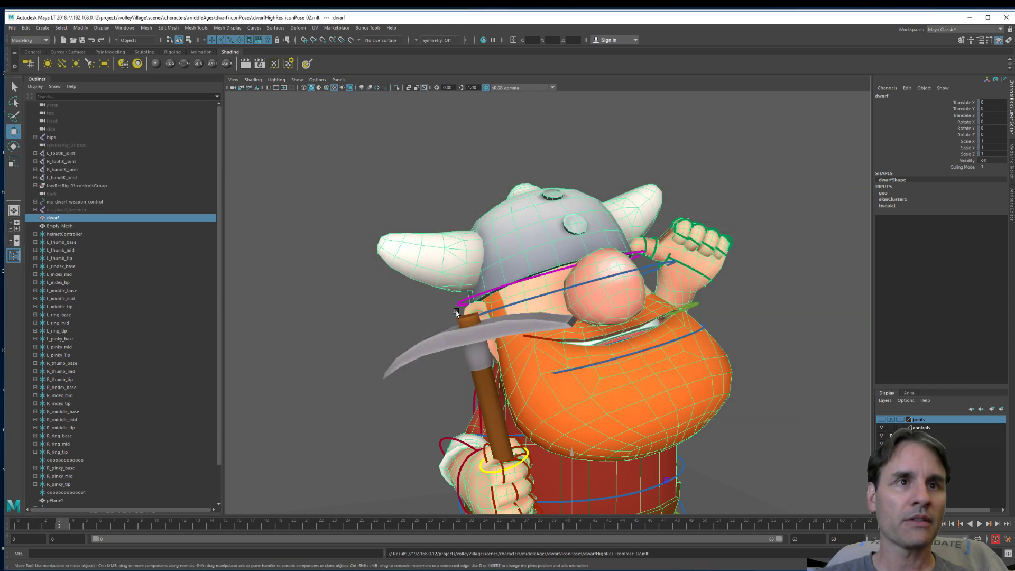
Add the pickaxe mesh to the selection and export both meshes as OBJ, replacing dwarf_iconPoseC.obj
click(442, 341)
click(11, 28)
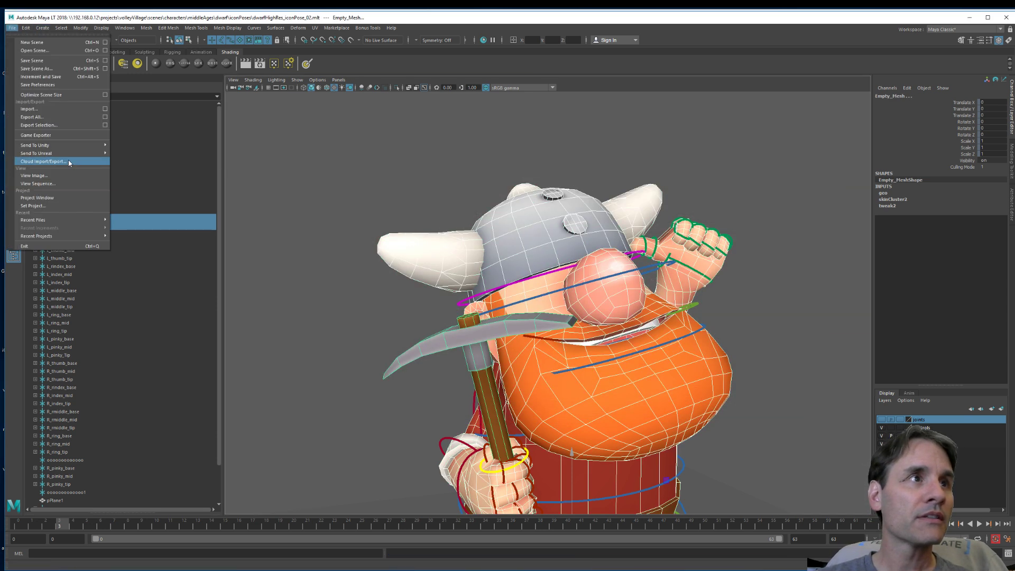
click(55, 125)
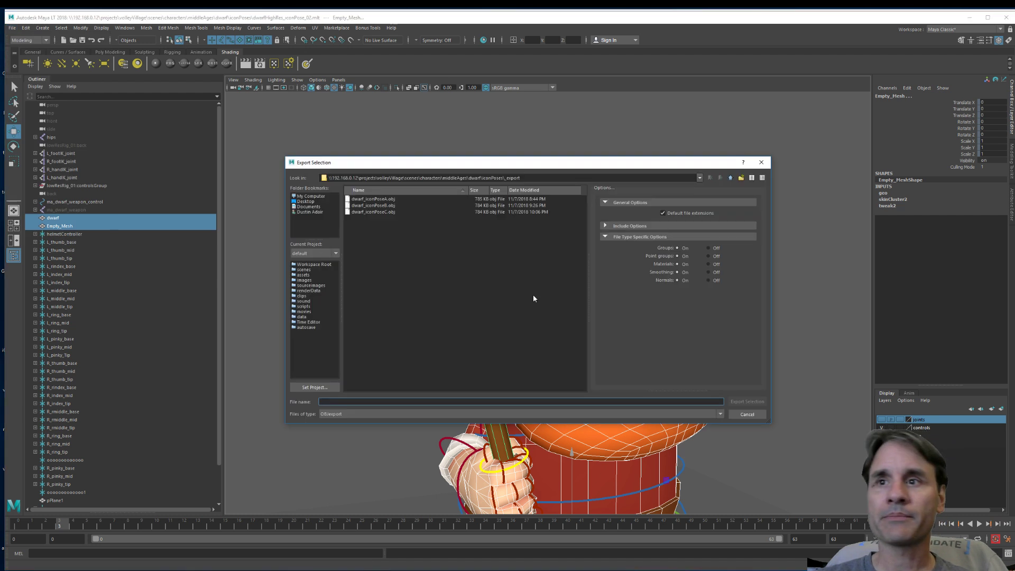
double_click(372, 212)
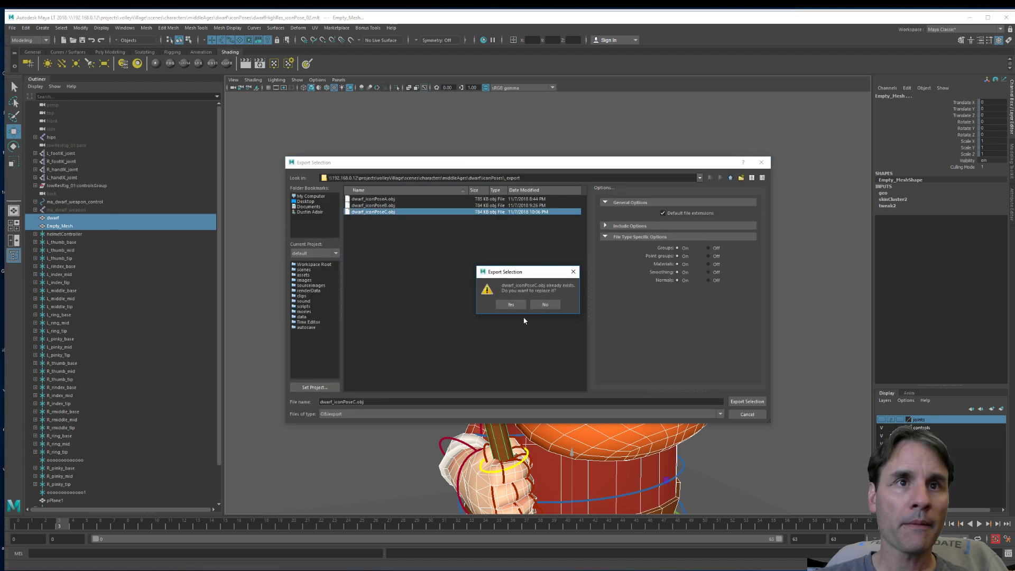
click(511, 305)
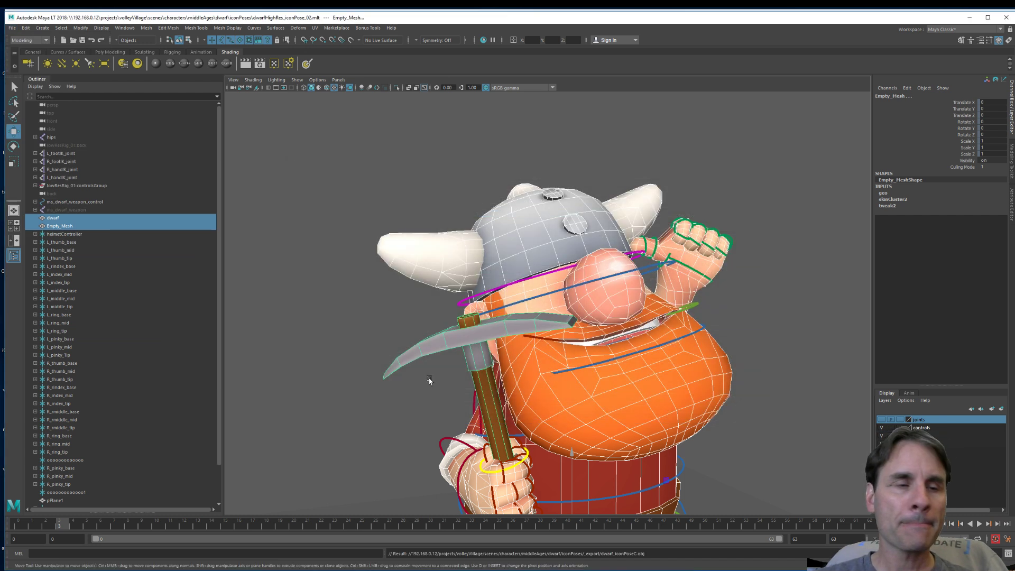
Switch to LightWave Layout and set the camera view to Textured Shaded Solid
key(alt+Tab)
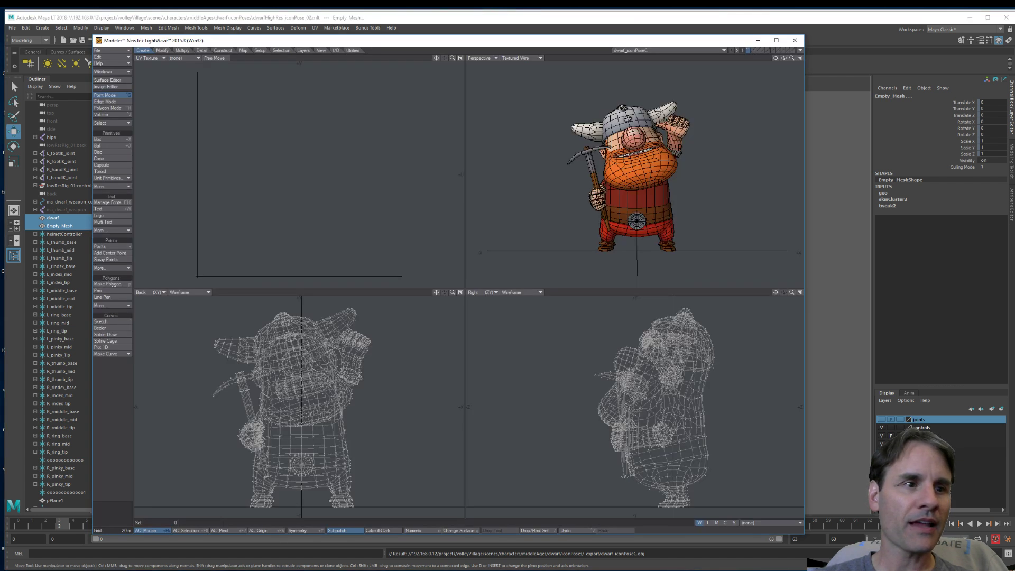
key(alt+Tab)
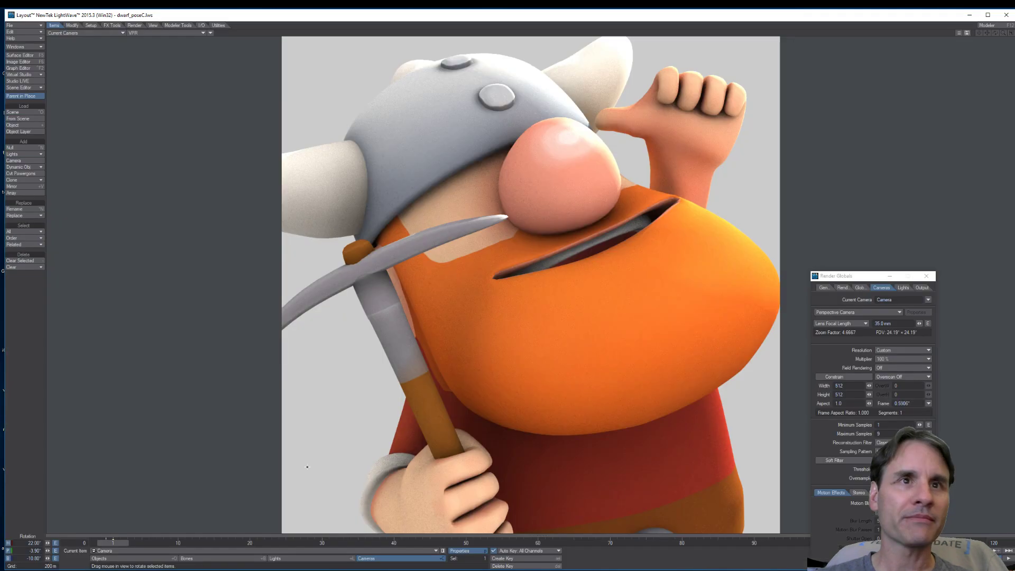
click(176, 34)
click(168, 47)
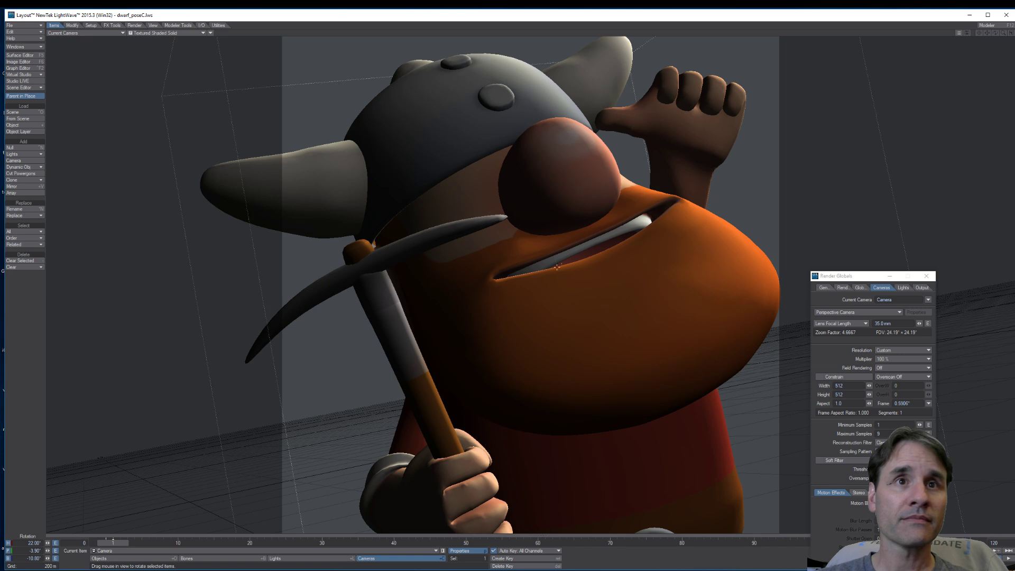
Replace the dwarf object in the scene with the newly exported dwarf_iconPoseC.obj
key(shift+o)
click(14, 215)
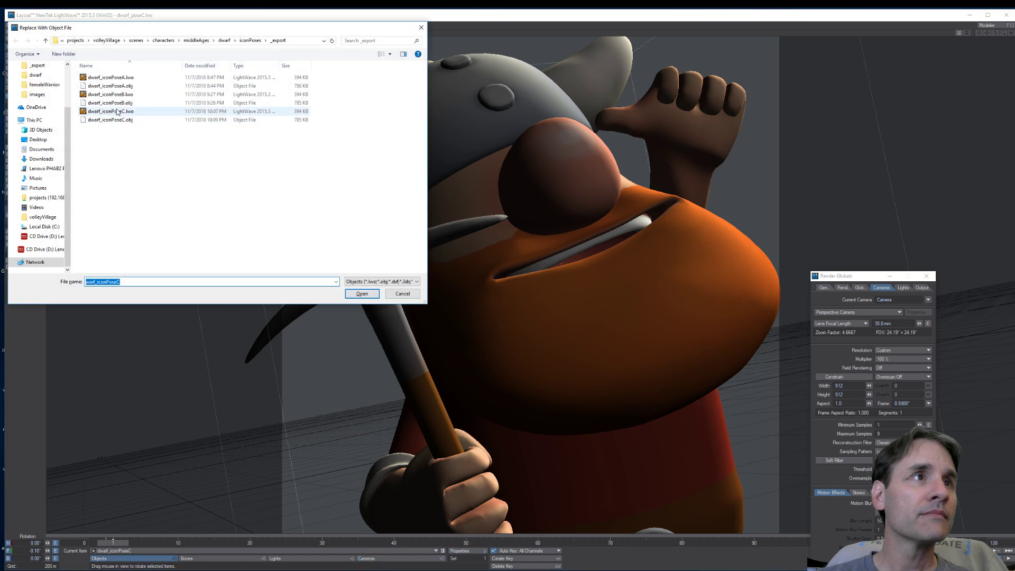
double_click(111, 120)
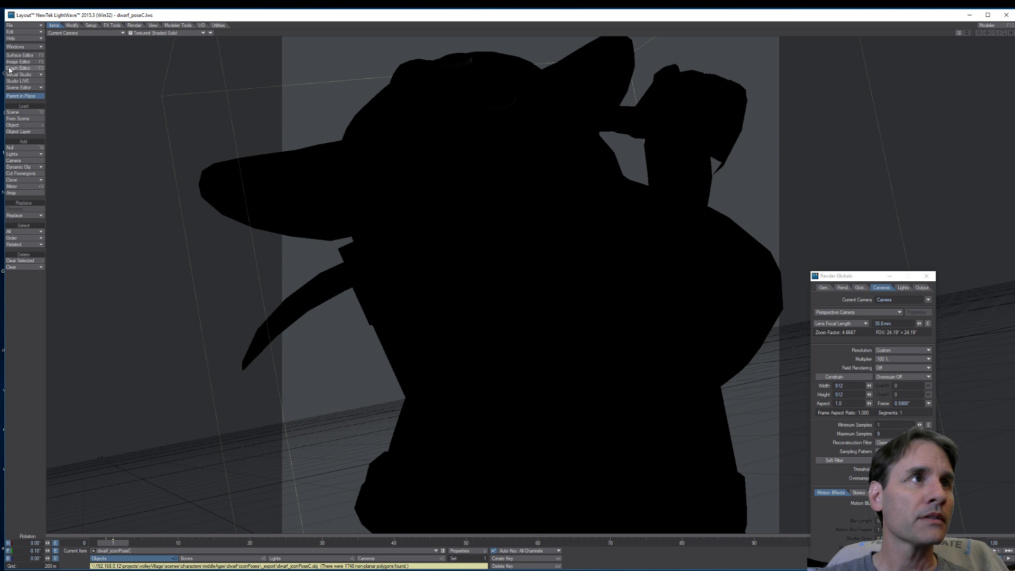
Enable smoothing on all four surfaces of the dwarf_iconPoseC object
click(20, 55)
shift+click(814, 141)
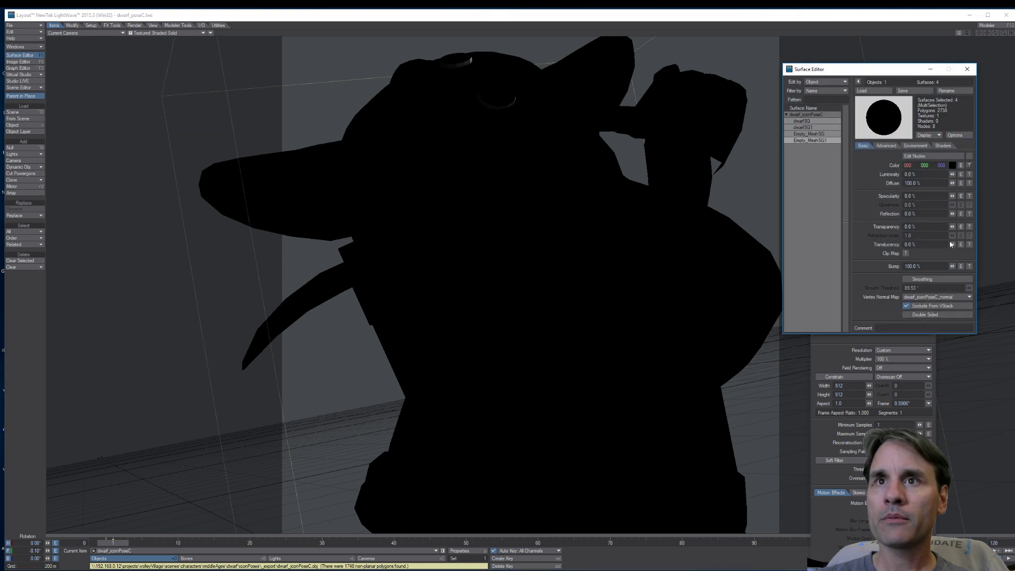
click(925, 279)
Assign dwarf_color_01.png as the colour texture image of the dwarfSG surface
click(803, 121)
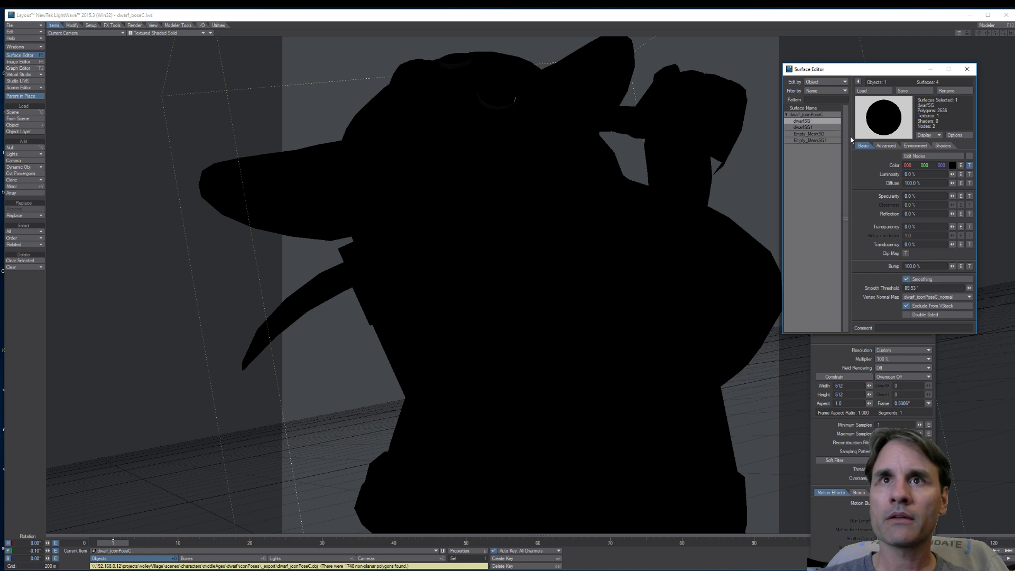
click(969, 165)
click(957, 139)
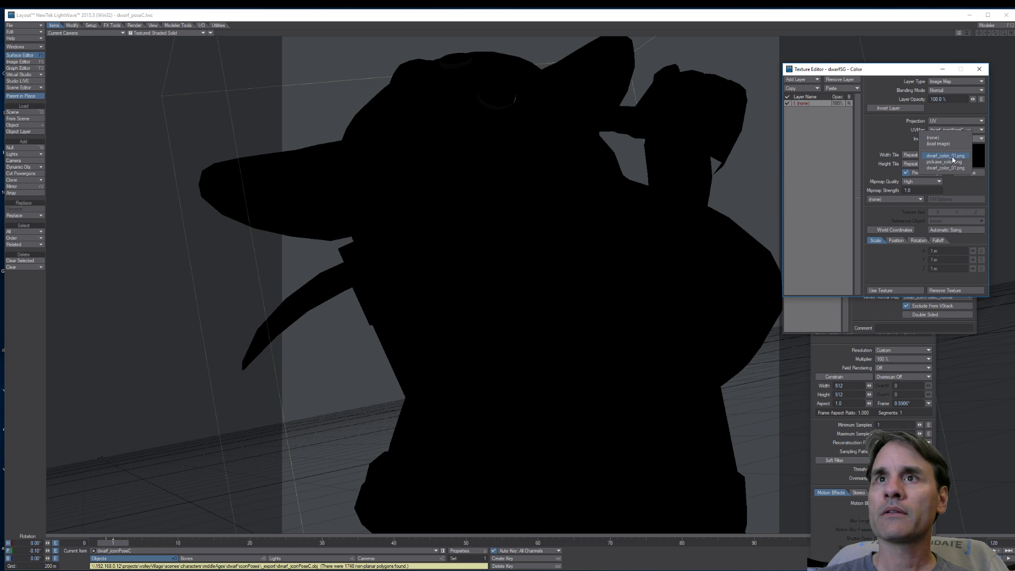
click(949, 156)
click(980, 69)
Set the colour texture image of the dwarfSG1 surface to dwarf_color_01.png
click(820, 128)
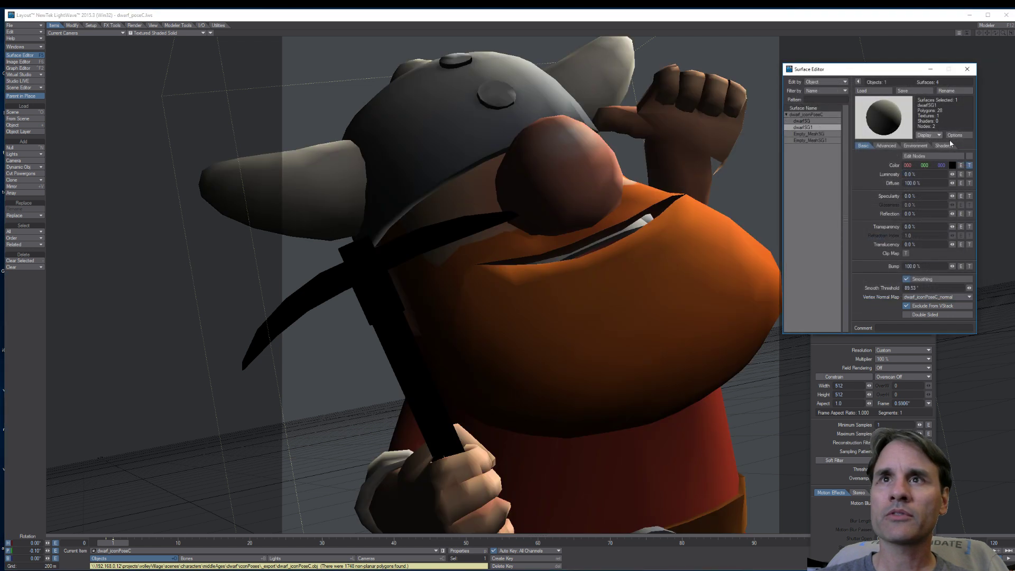
click(970, 165)
click(954, 139)
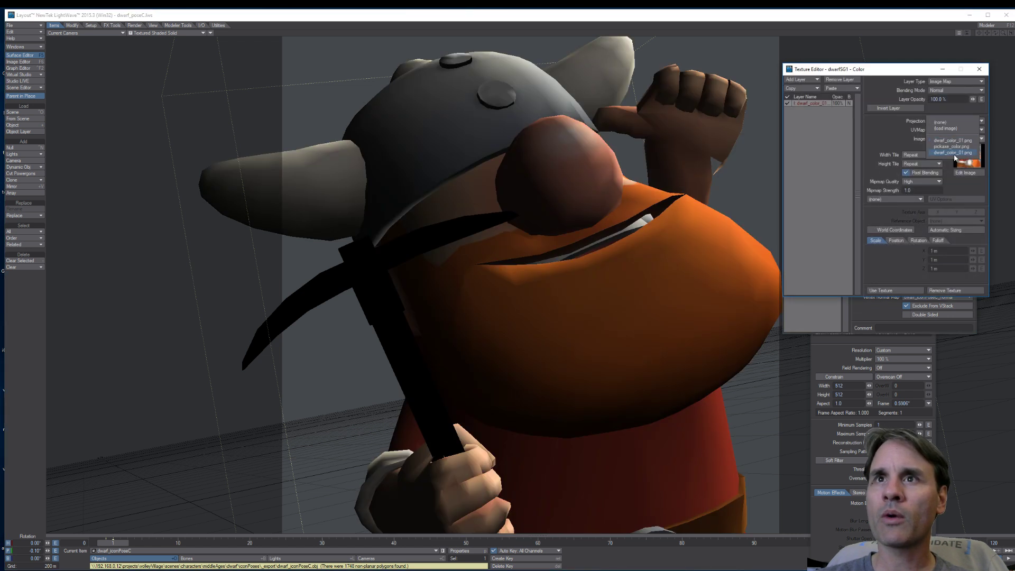
click(954, 152)
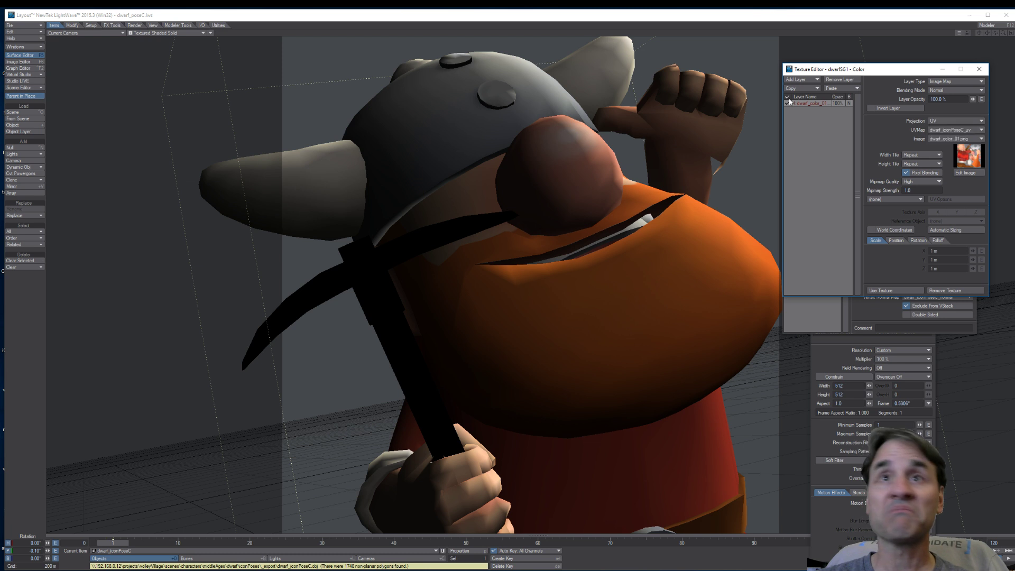
click(980, 69)
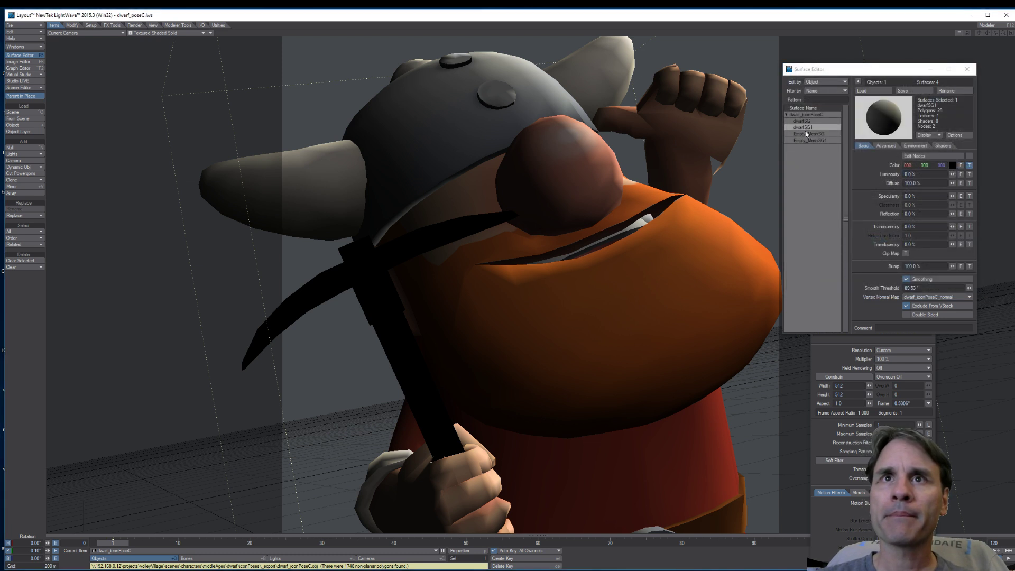
Assign pickaxe_color.png as the colour texture image of the Empty_MeshSG surface
click(807, 135)
click(970, 166)
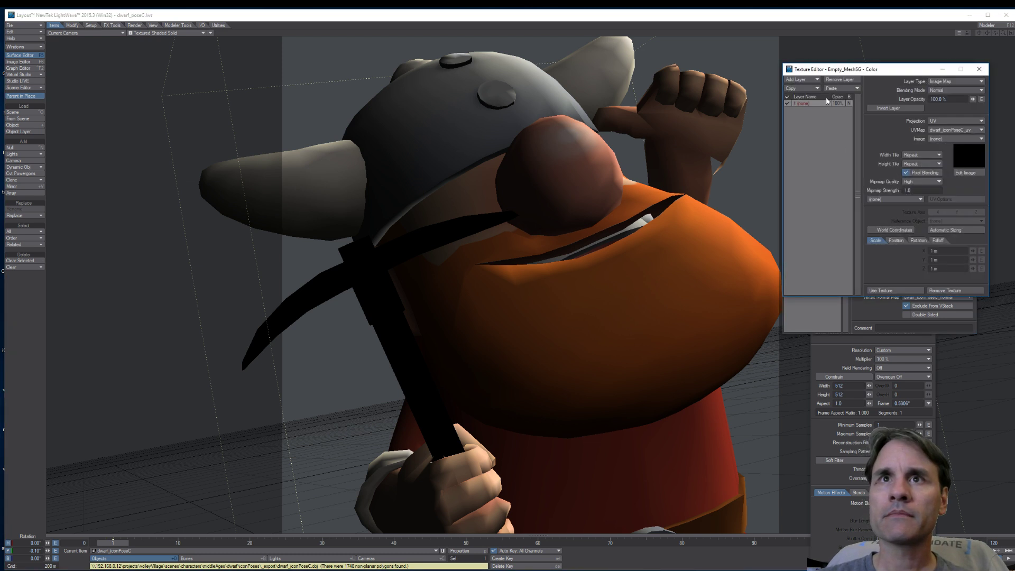
click(943, 139)
click(934, 161)
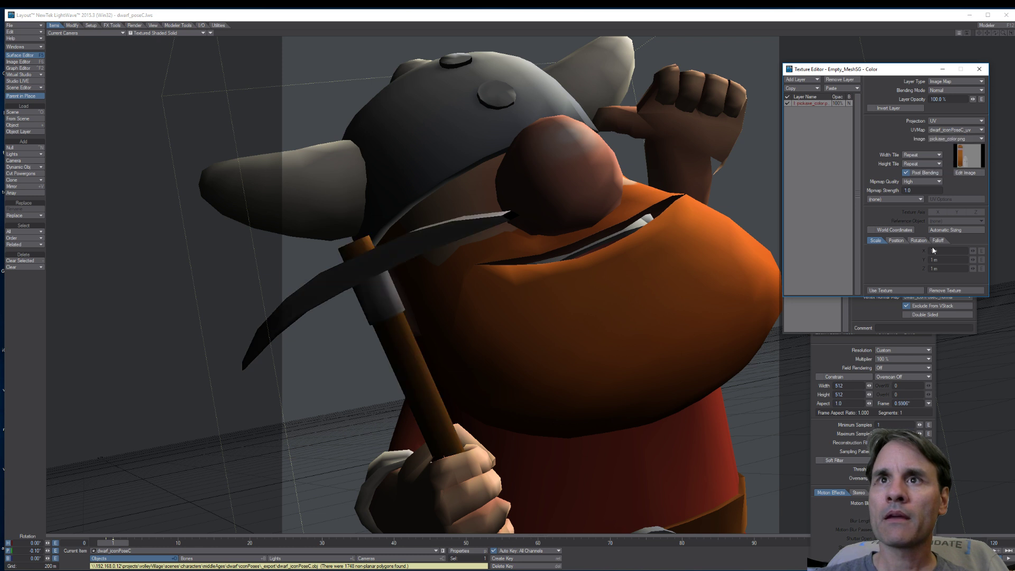
click(901, 290)
Set the colour texture image of the Empty_MeshSG1 surface to pickaxe_color.png and close the surface settings
click(806, 141)
click(970, 166)
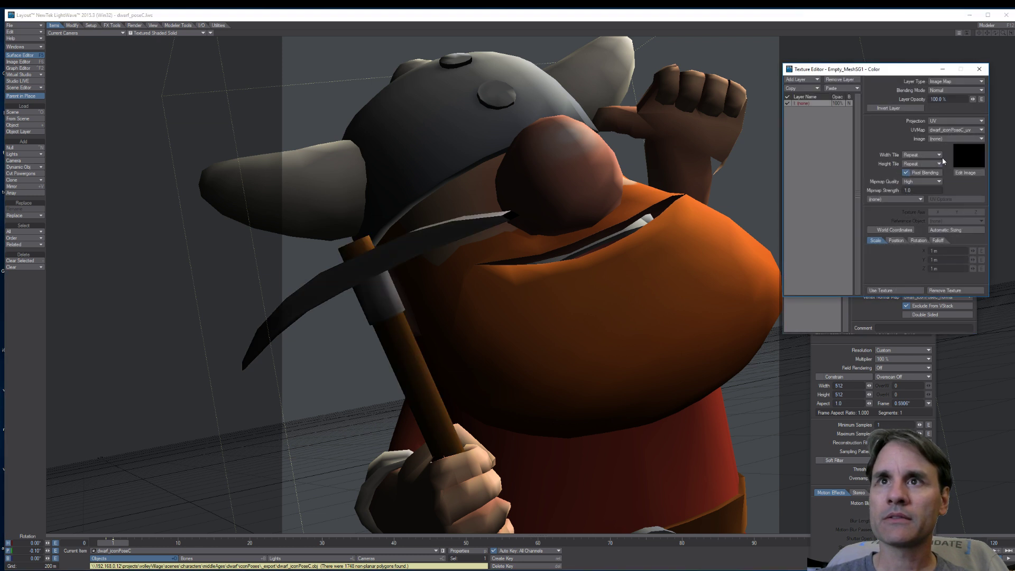
click(947, 139)
click(933, 162)
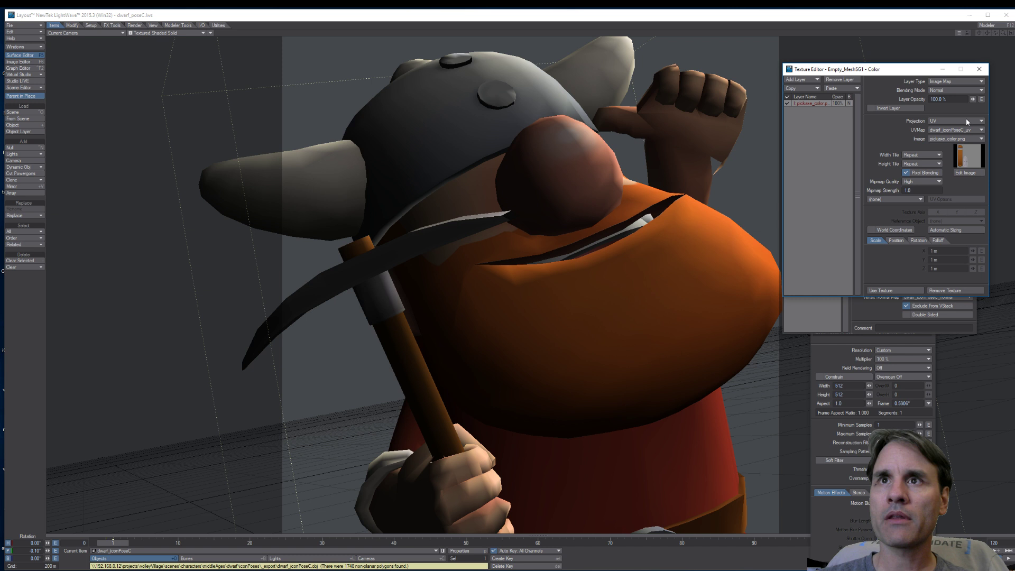
click(979, 69)
click(968, 69)
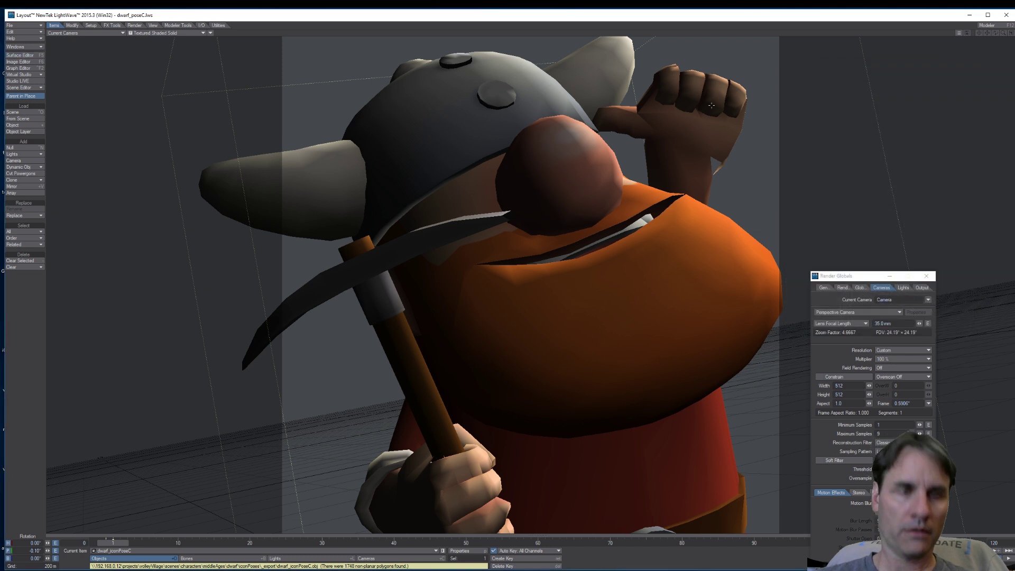
click(26, 25)
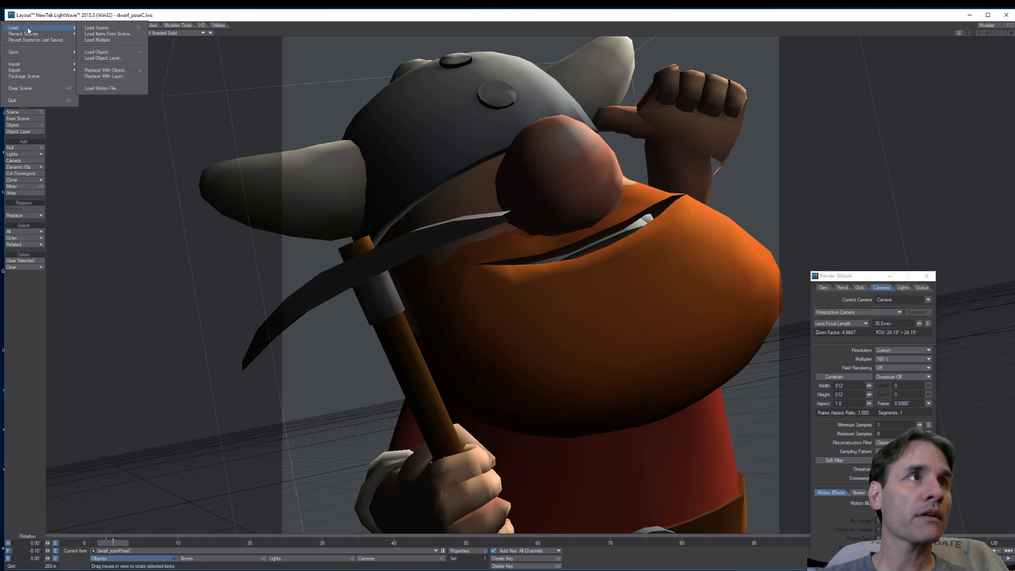
mouse_move(26, 72)
mouse_move(29, 53)
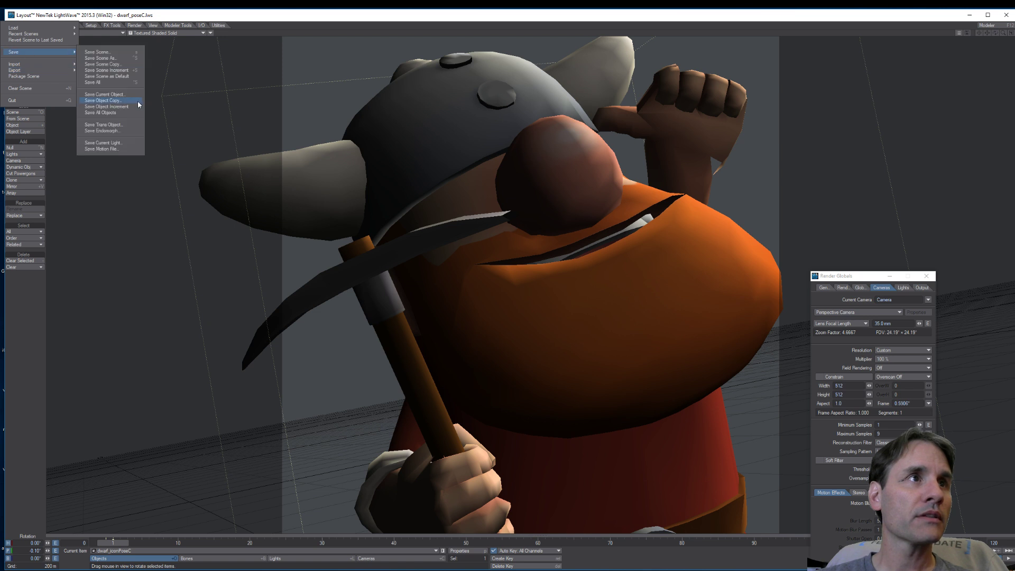
click(35, 56)
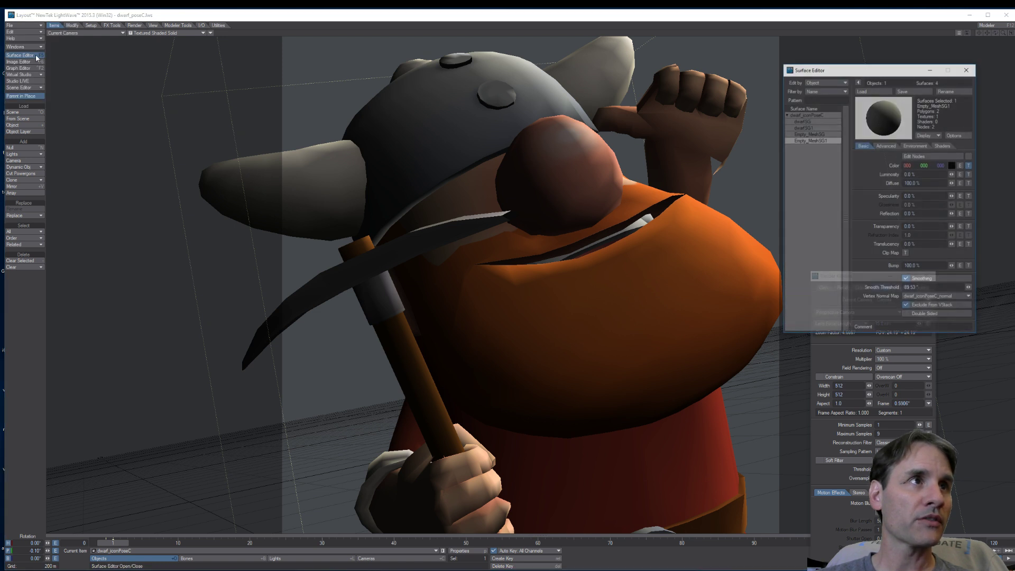
click(24, 46)
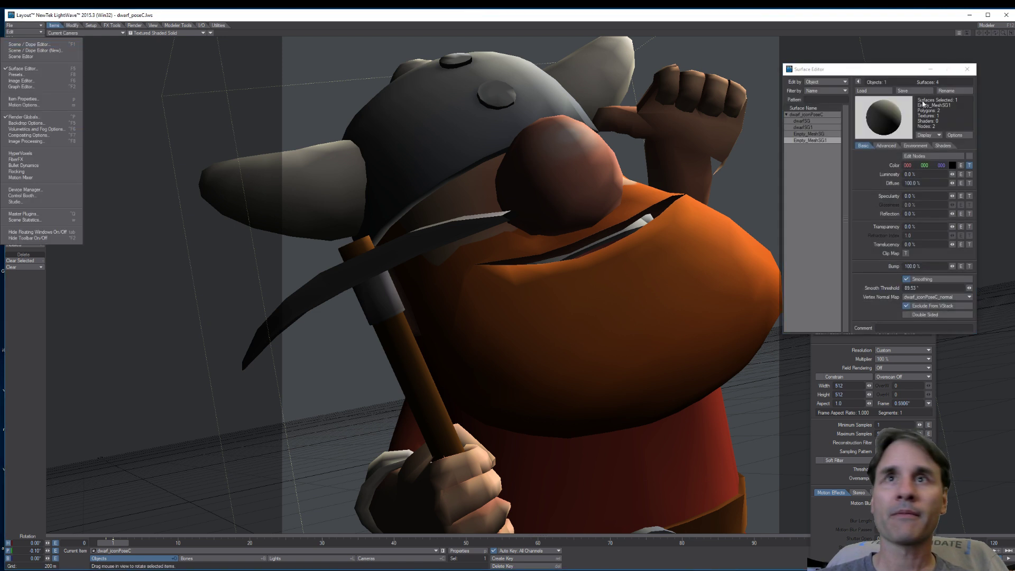
click(968, 69)
click(967, 69)
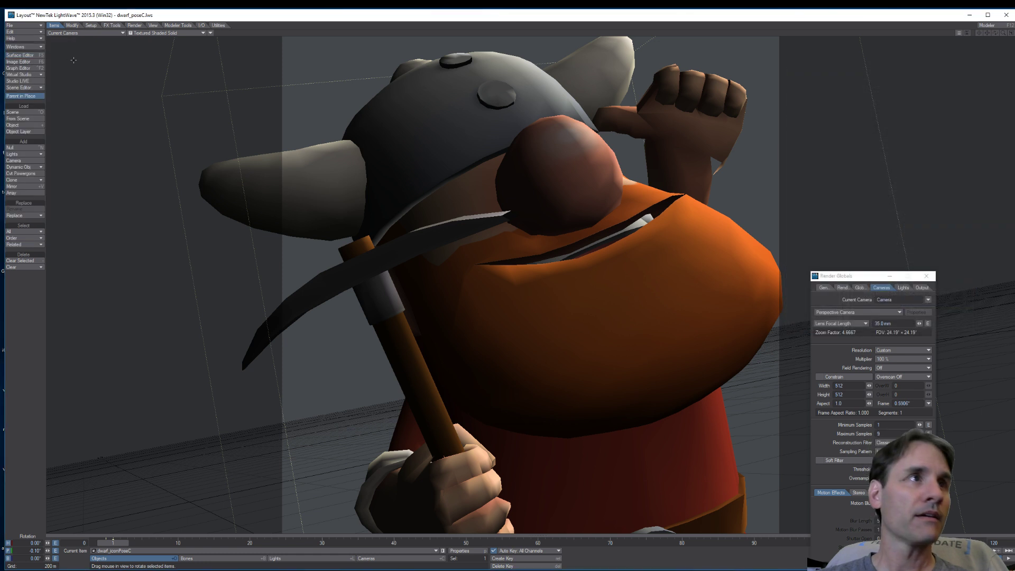
Save the current dwarf object in the _export folder, overwriting dwarf_iconPoseC.lwo
click(29, 26)
mouse_move(33, 49)
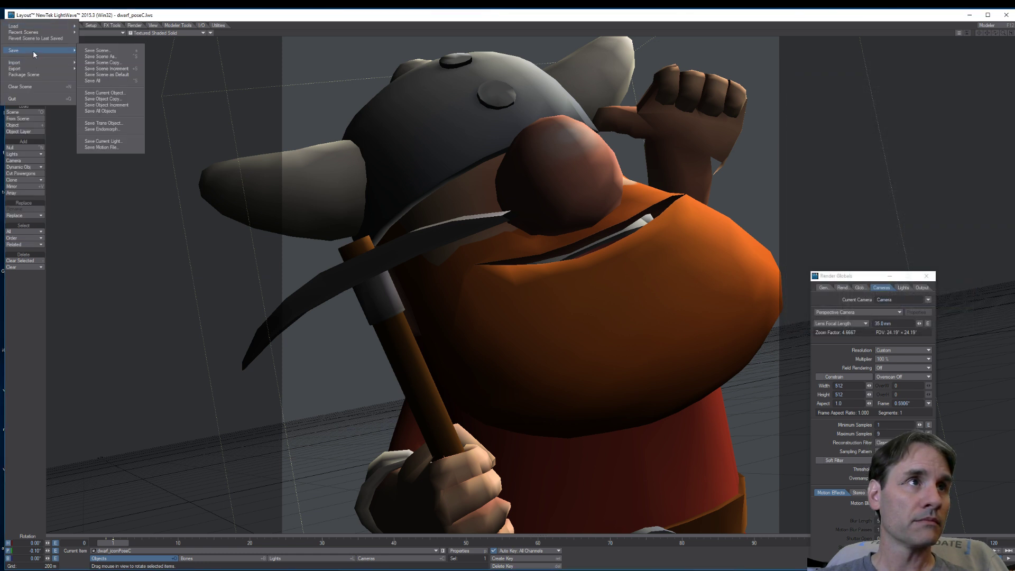
click(117, 94)
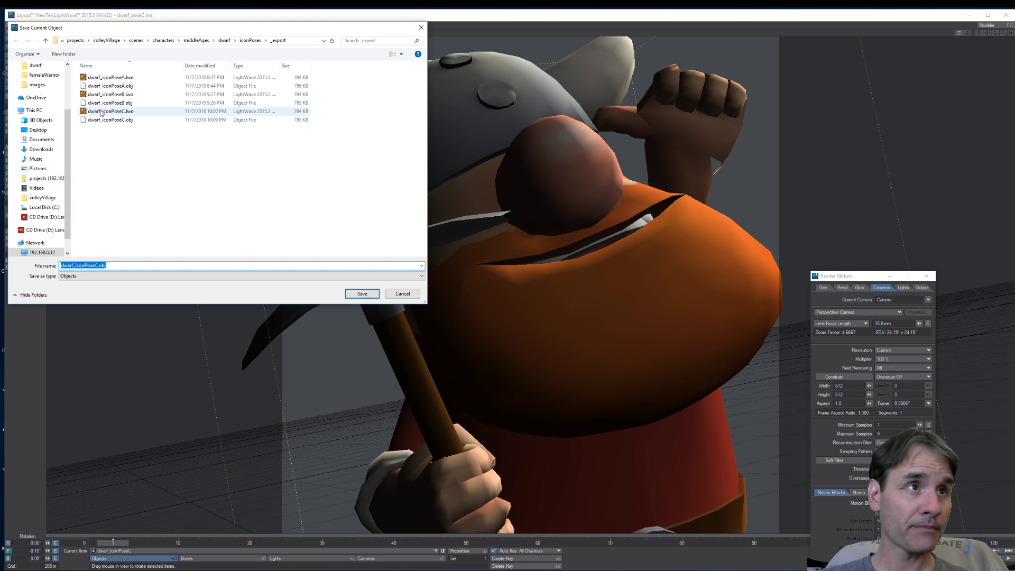
double_click(101, 113)
click(717, 322)
click(717, 322)
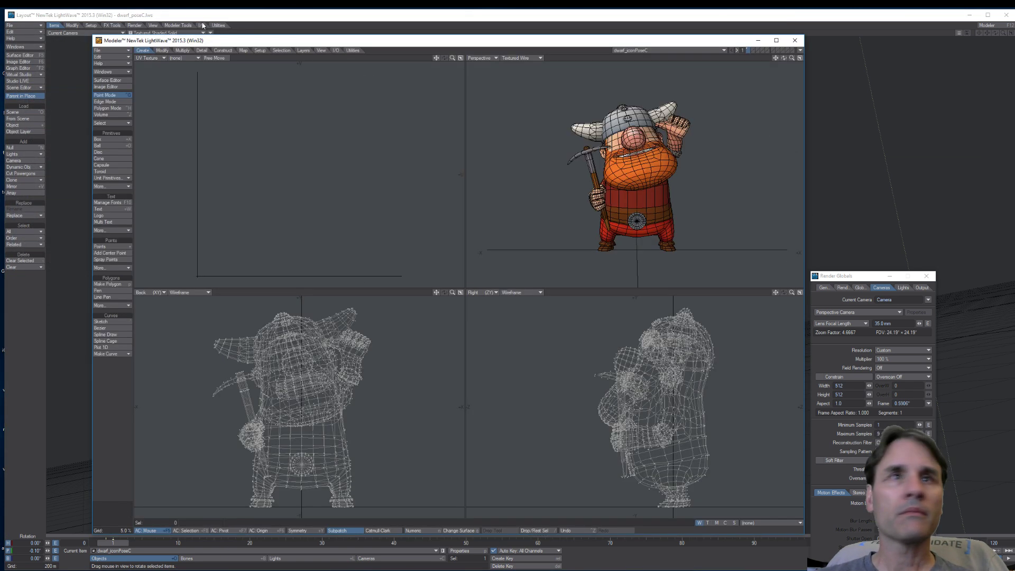
Reload dwarf_iconPoseC.lwo in Modeler after closing all open objects, convert it to subpatches and return to Layout
click(108, 51)
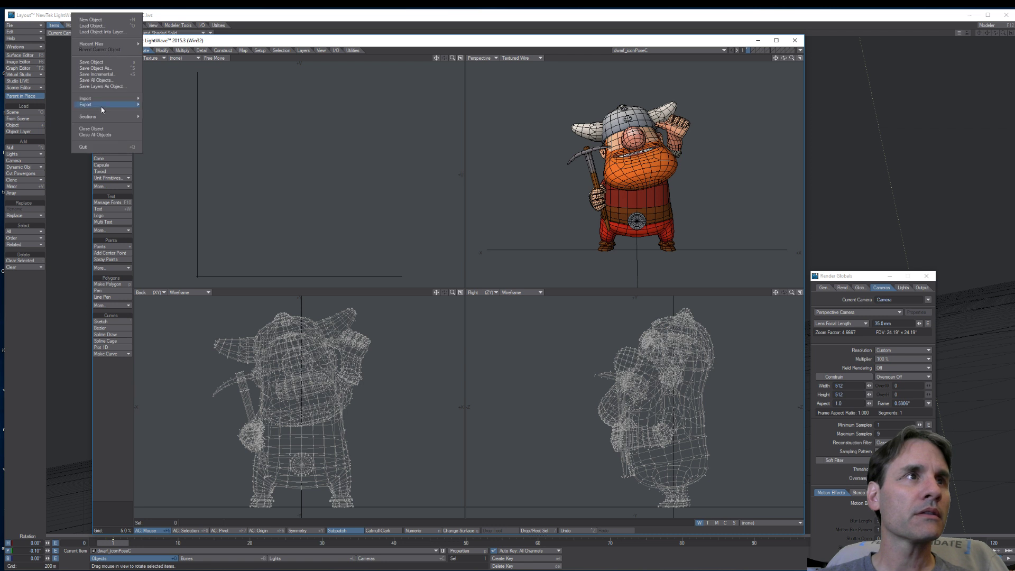
click(113, 134)
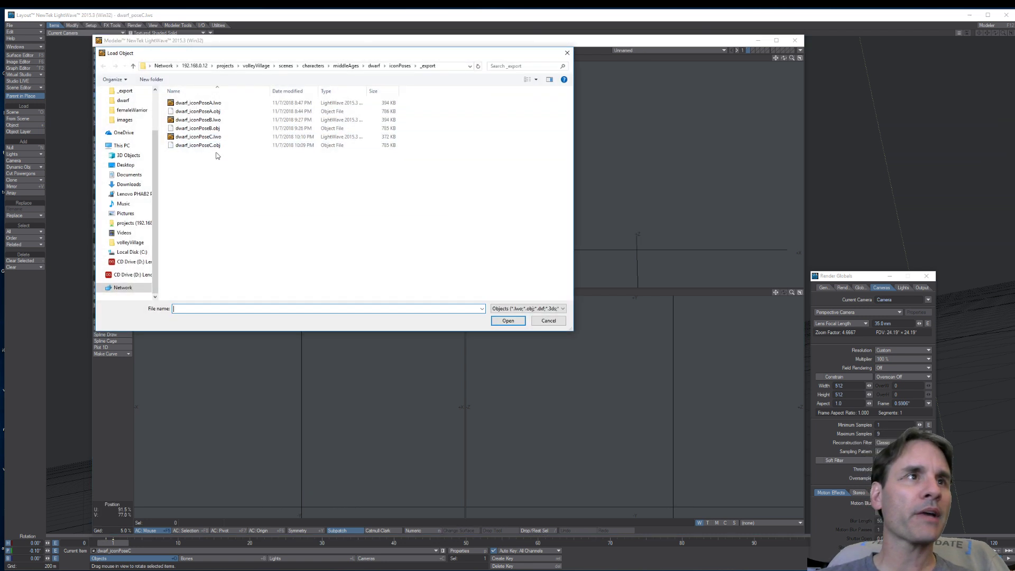
double_click(216, 136)
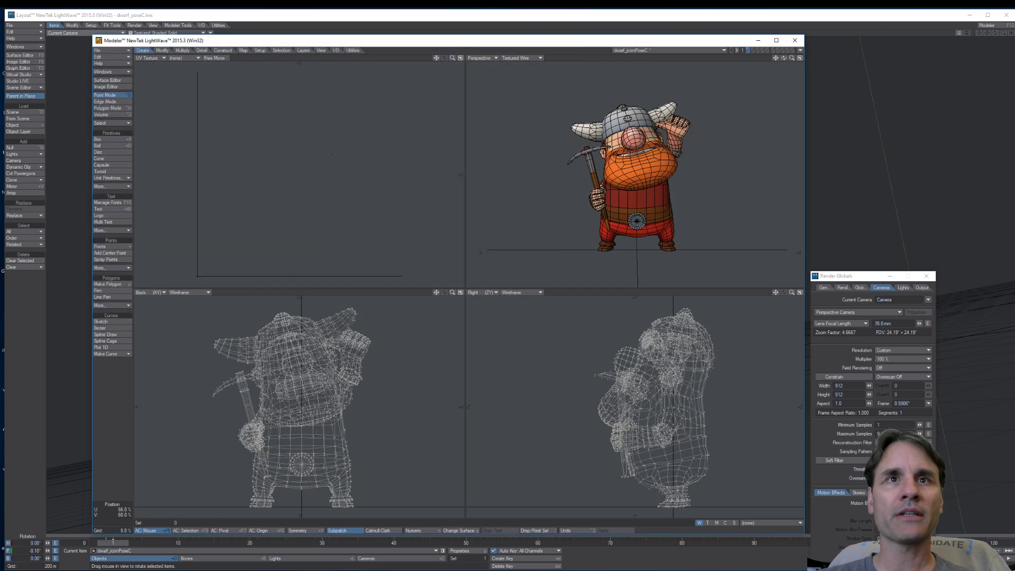
key(F12)
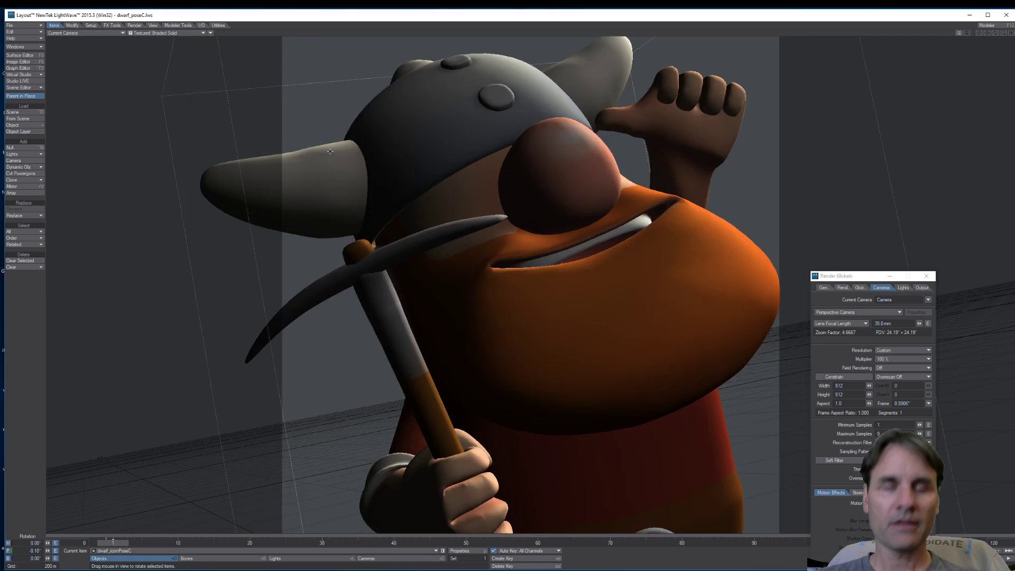
Preview the dwarf through the camera with VPR, then return the viewport to Textured Shaded Solid
click(174, 33)
click(175, 62)
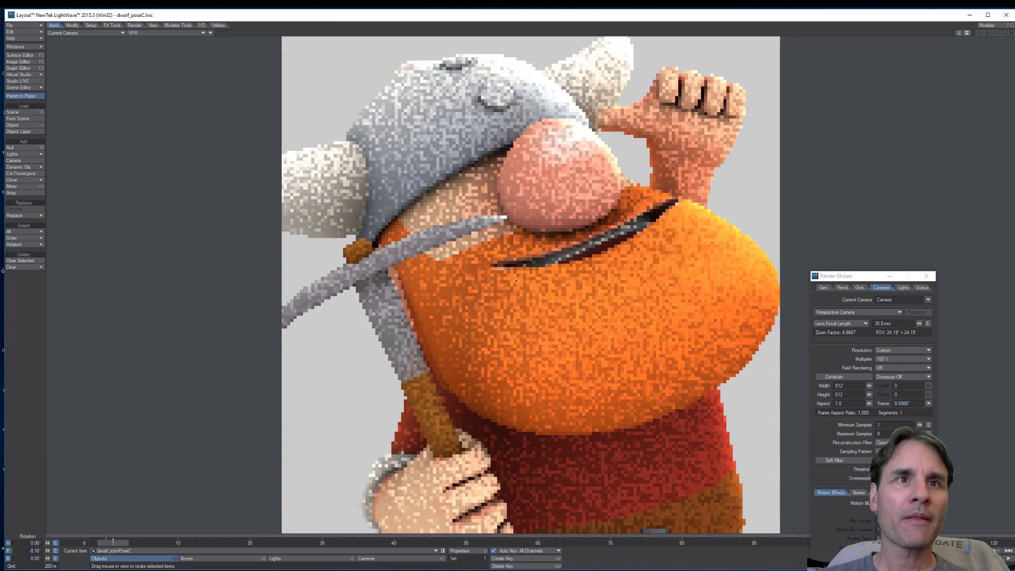
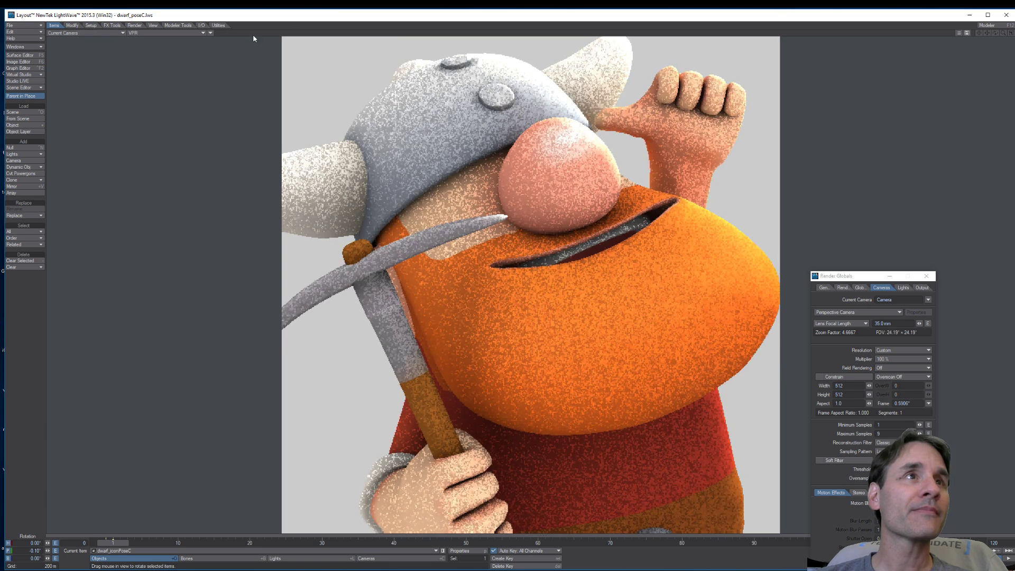
click(165, 33)
click(169, 46)
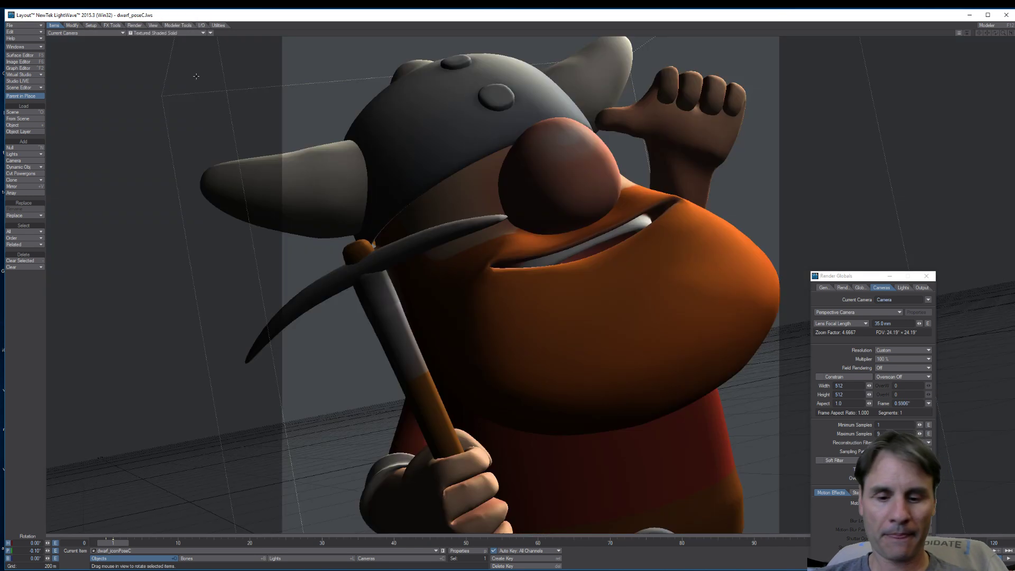
Render the current frame and save it in LW_PNG32 format, overwriting dwarf_iconPoseC.png in the dwarf character icons folder
key(F9)
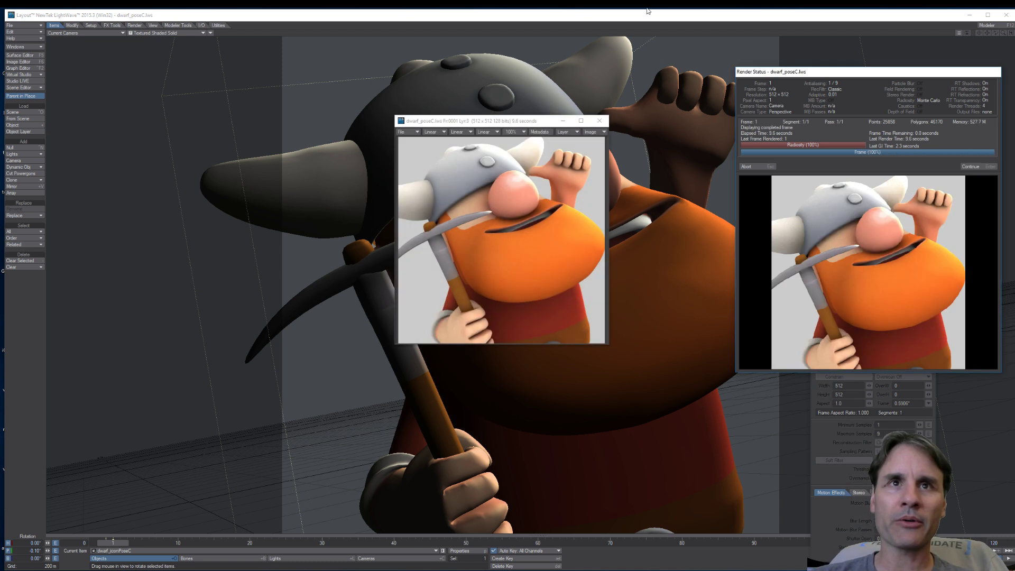
click(971, 166)
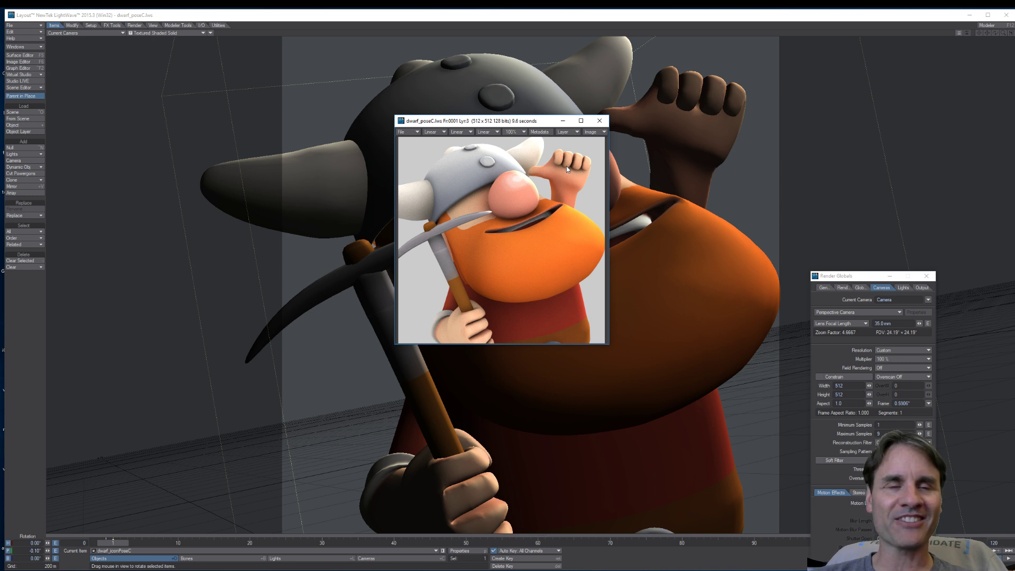
click(594, 132)
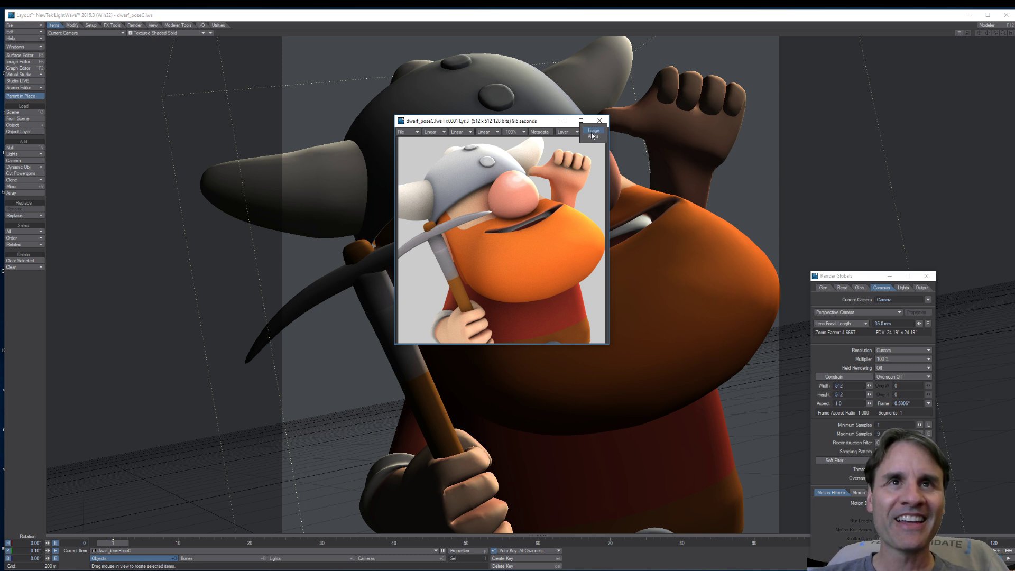
click(411, 132)
mouse_move(413, 130)
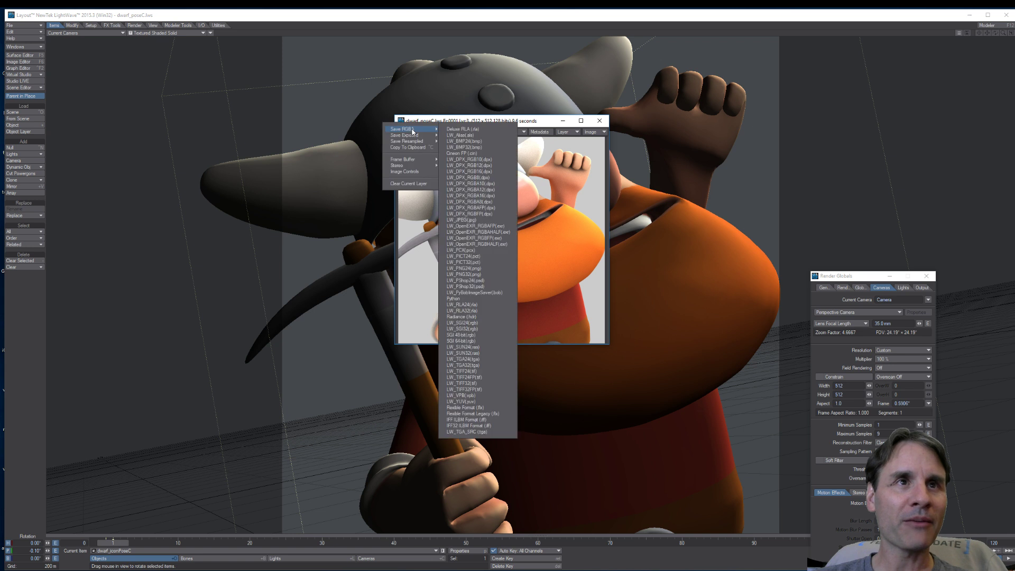
click(477, 272)
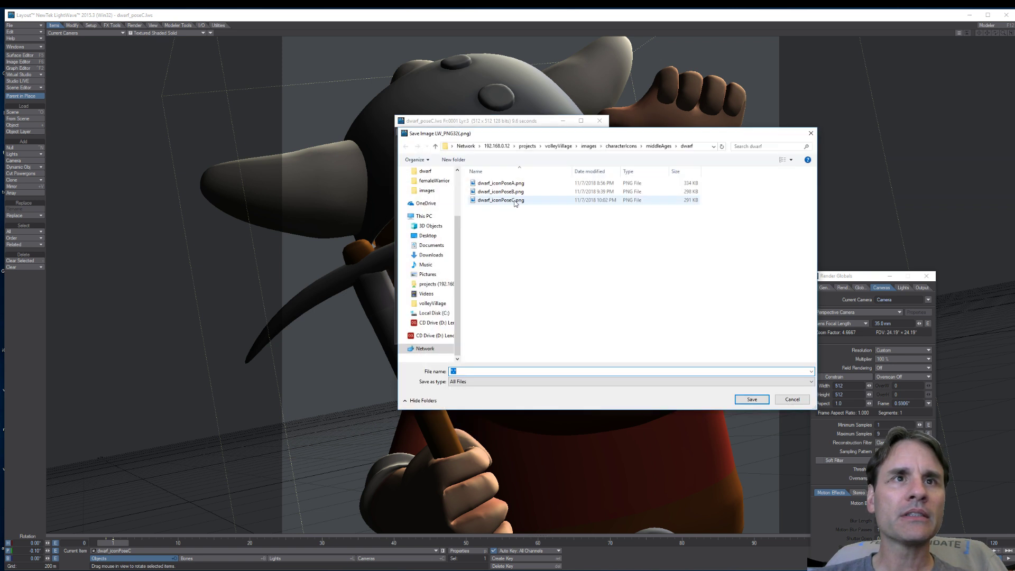
click(516, 202)
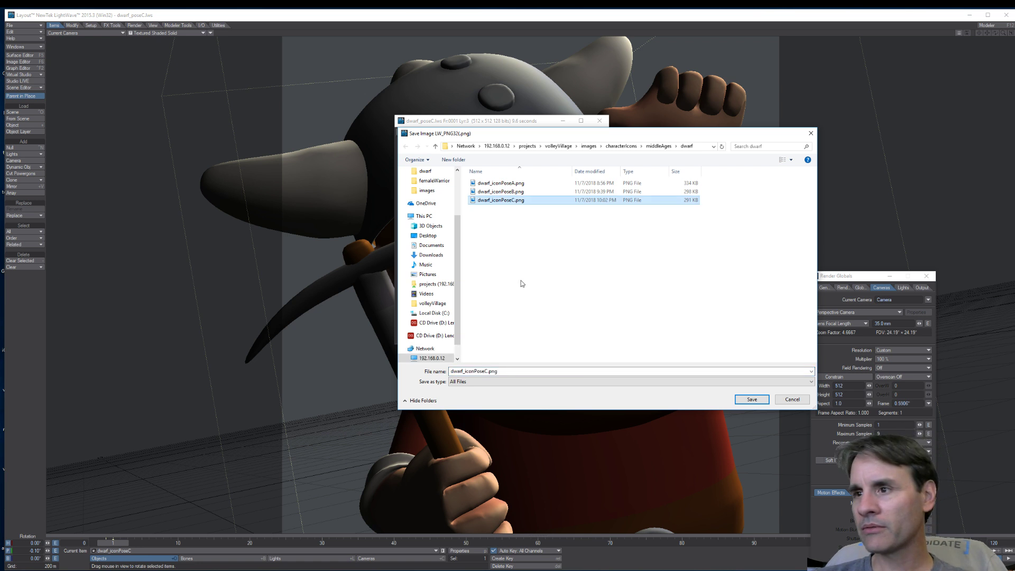
click(752, 400)
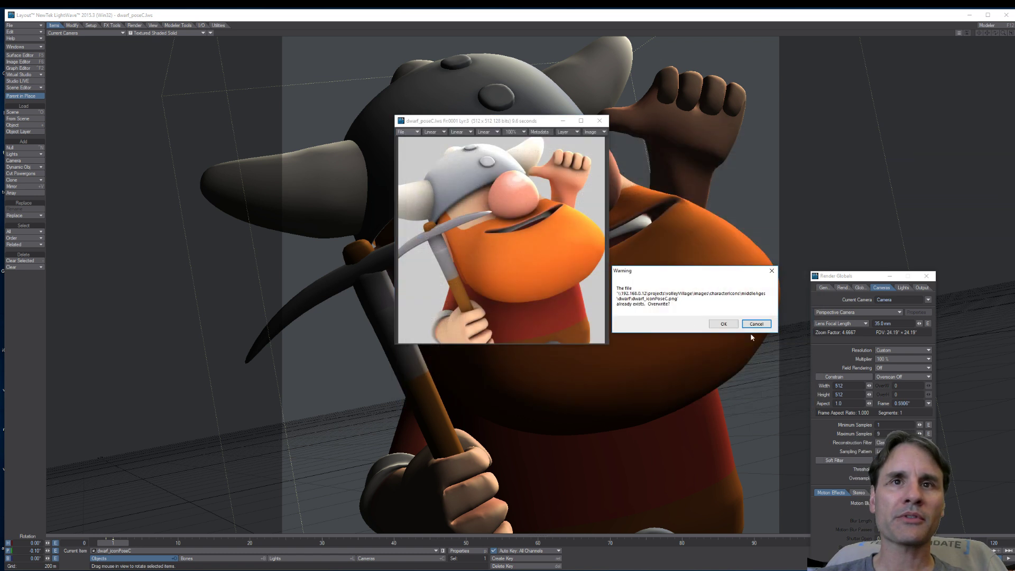
click(723, 324)
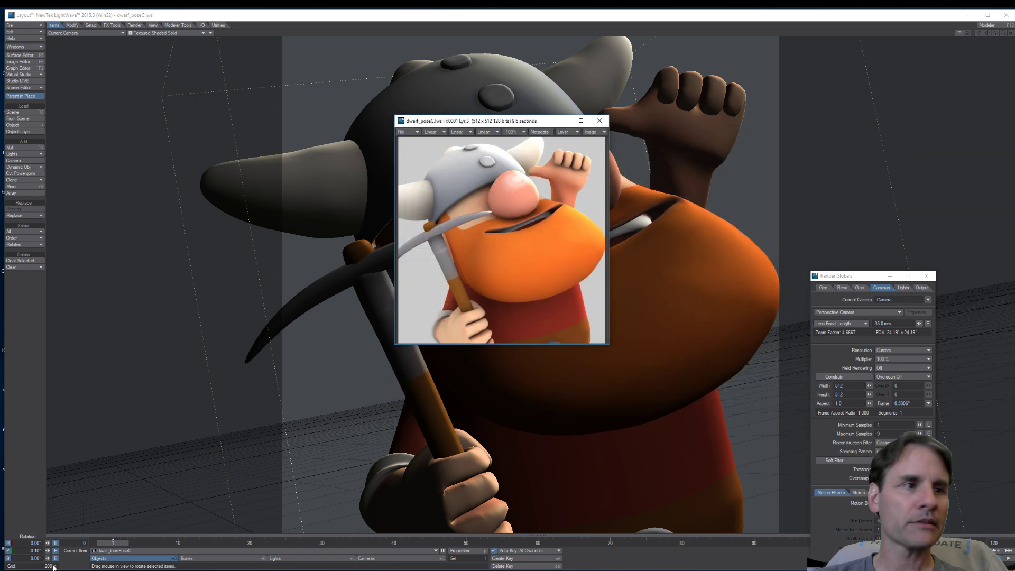
click(381, 438)
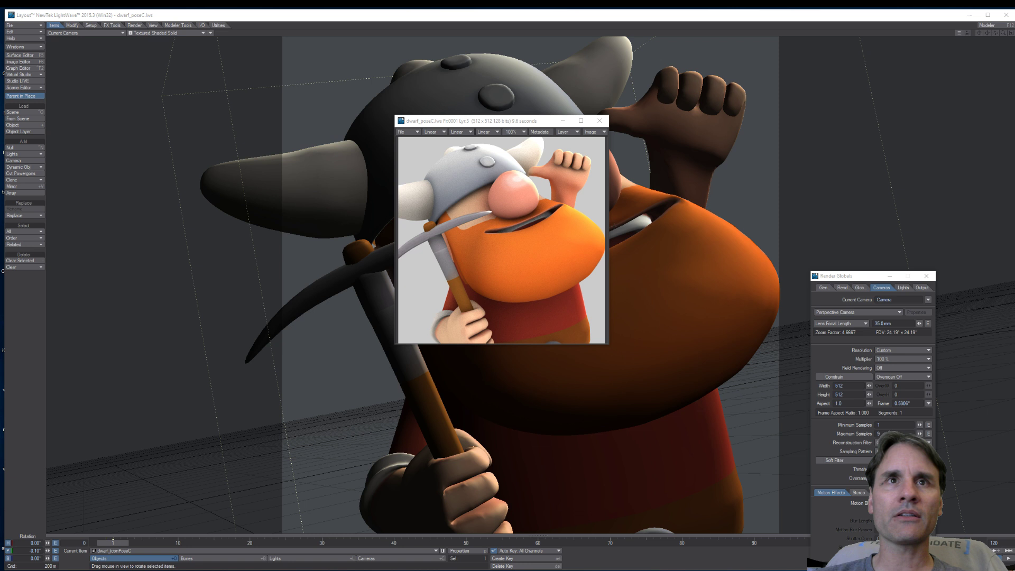
click(600, 121)
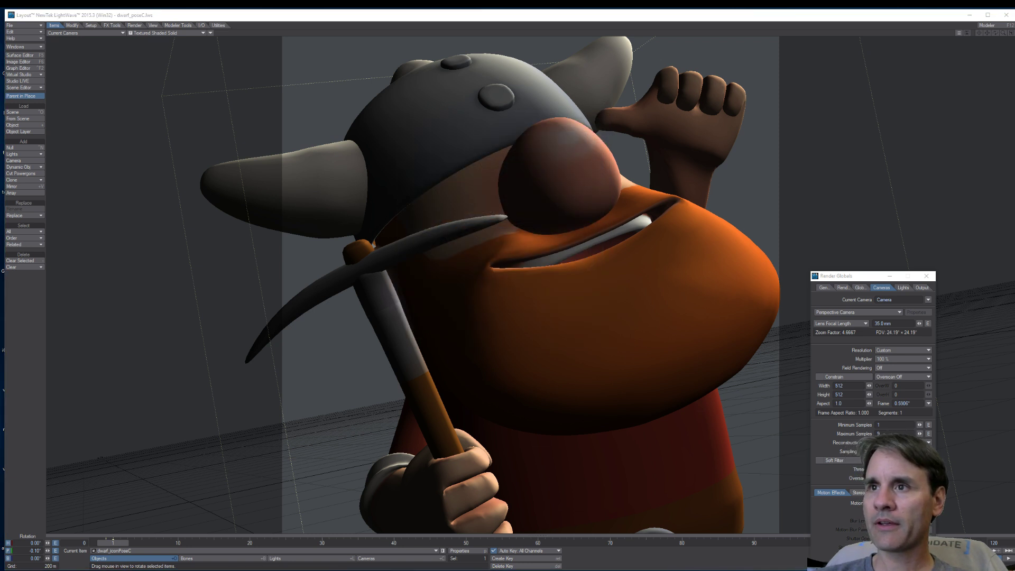
Switch to Photos and compare the dwarf_iconPoseA, dwarf_iconPoseB and dwarf_iconPoseC renders with the femaleWarrior_poseA icon
drag(776, 153, 406, 118)
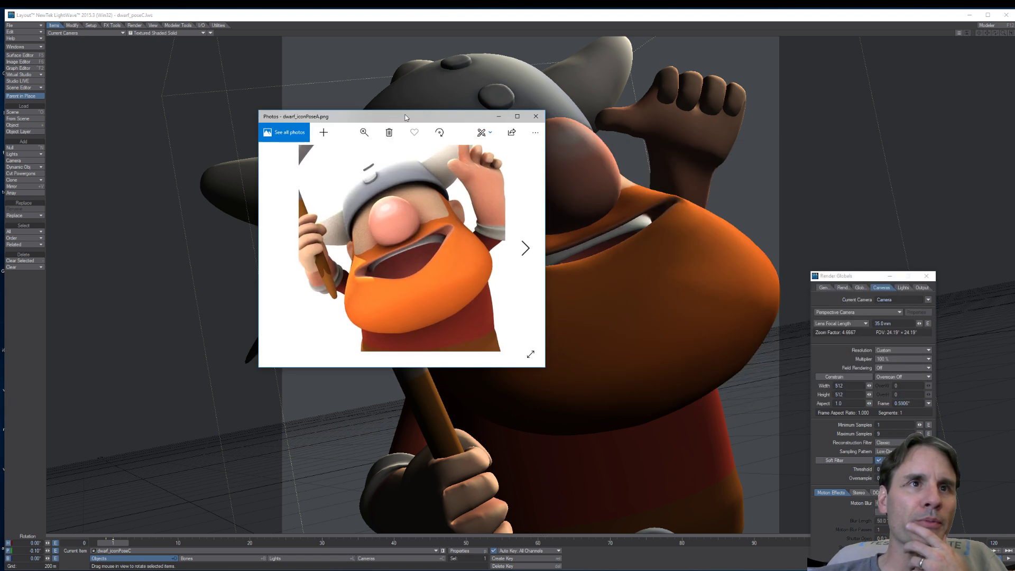
key(Right)
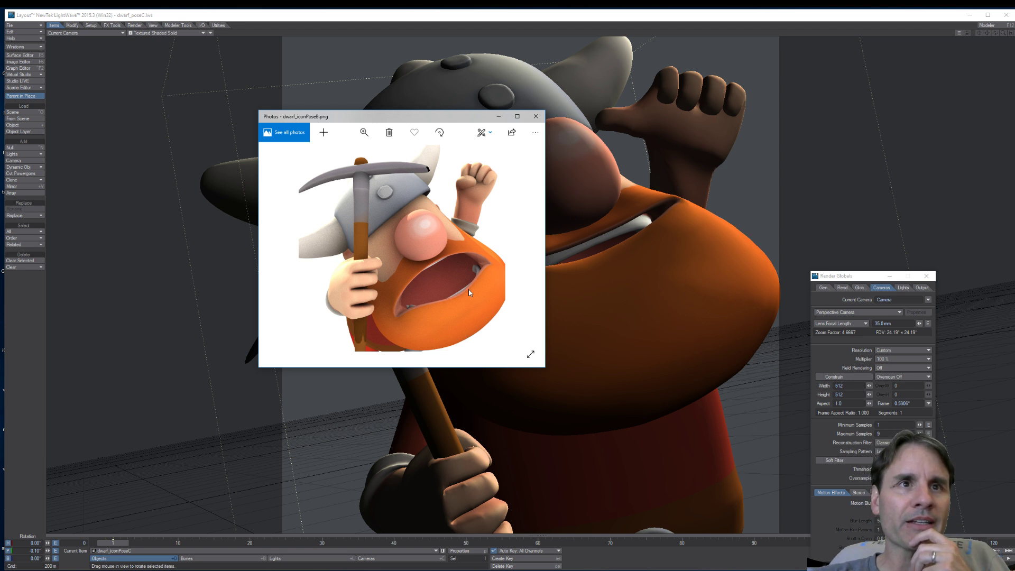
key(Left)
key(Right)
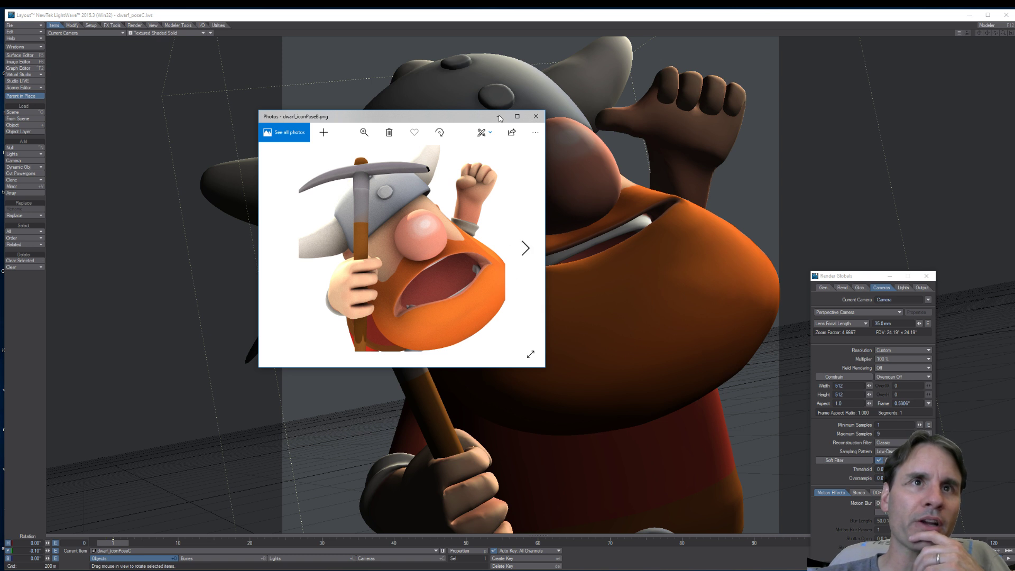
drag(545, 289, 555, 289)
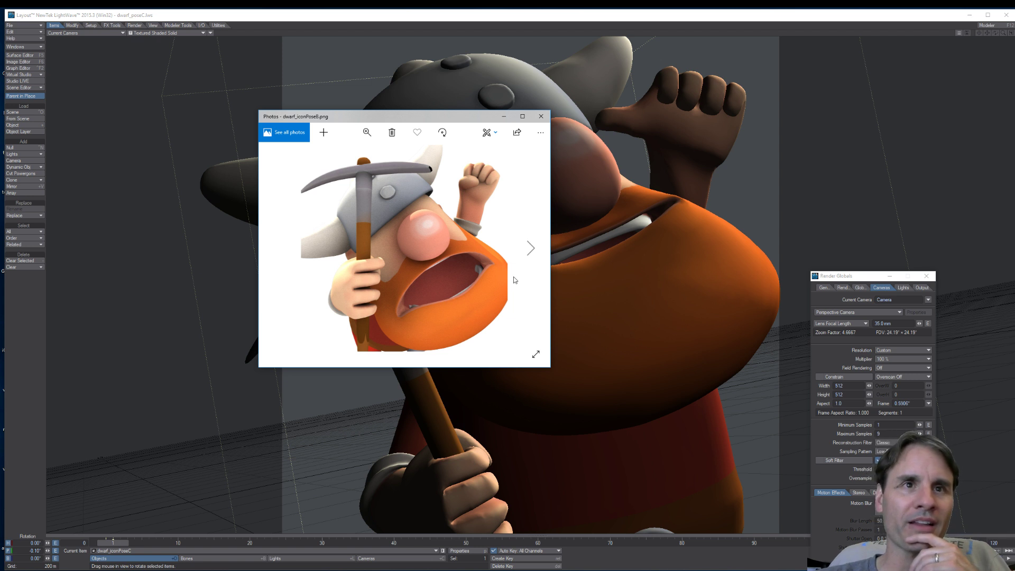
click(526, 316)
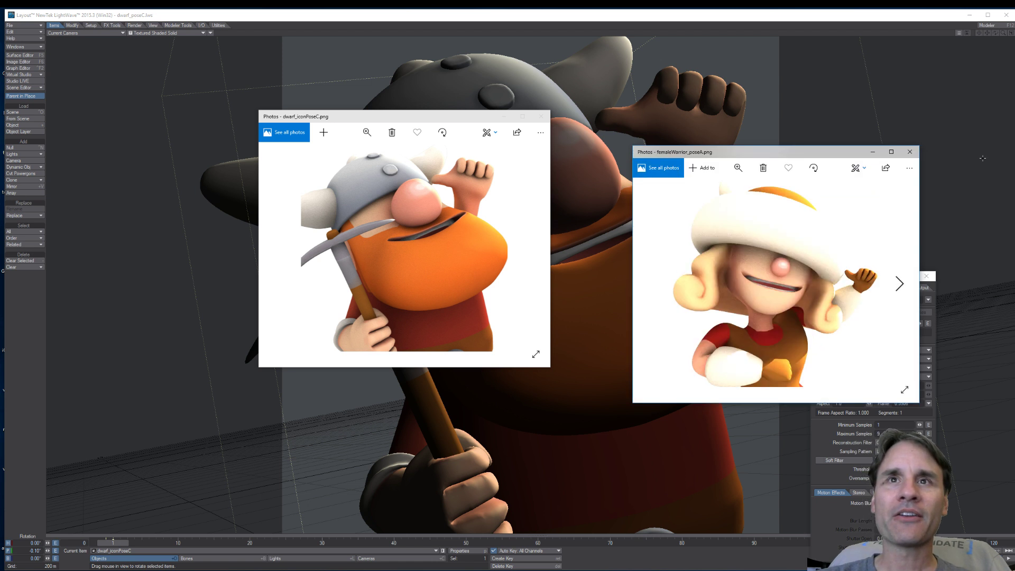
Arrange the dwarf_iconPoseC, femaleWarrior_poseA and warrior_poseD_01 renders side by side to compare their style, and close all three images
drag(833, 154, 787, 63)
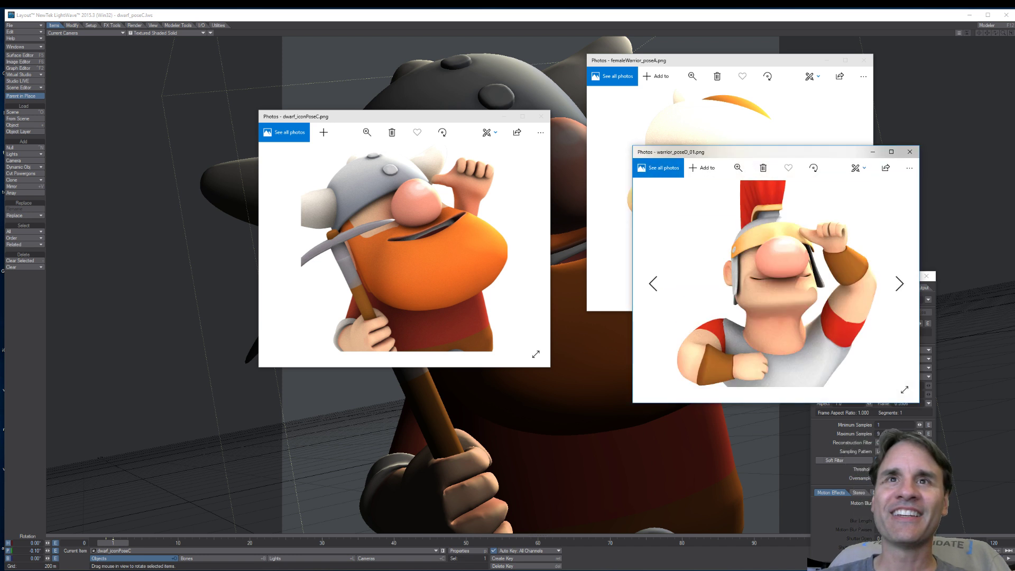
drag(472, 122, 279, 57)
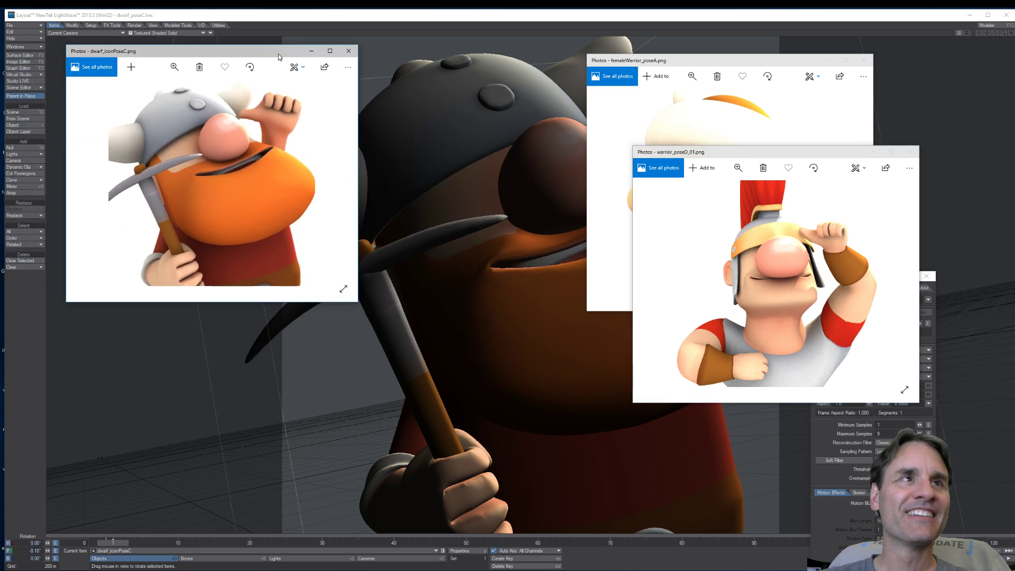
drag(798, 158, 459, 248)
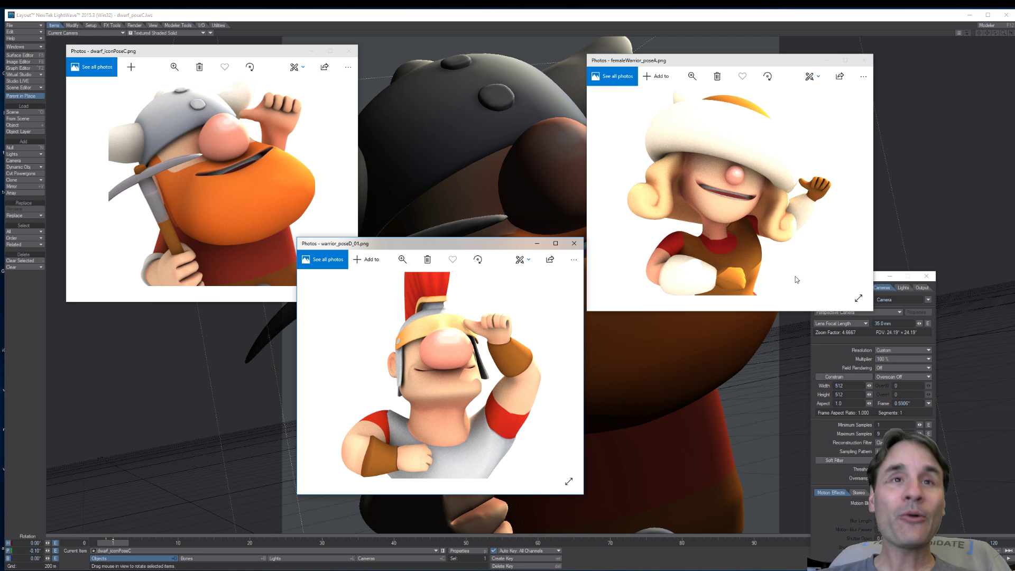
click(575, 243)
click(350, 52)
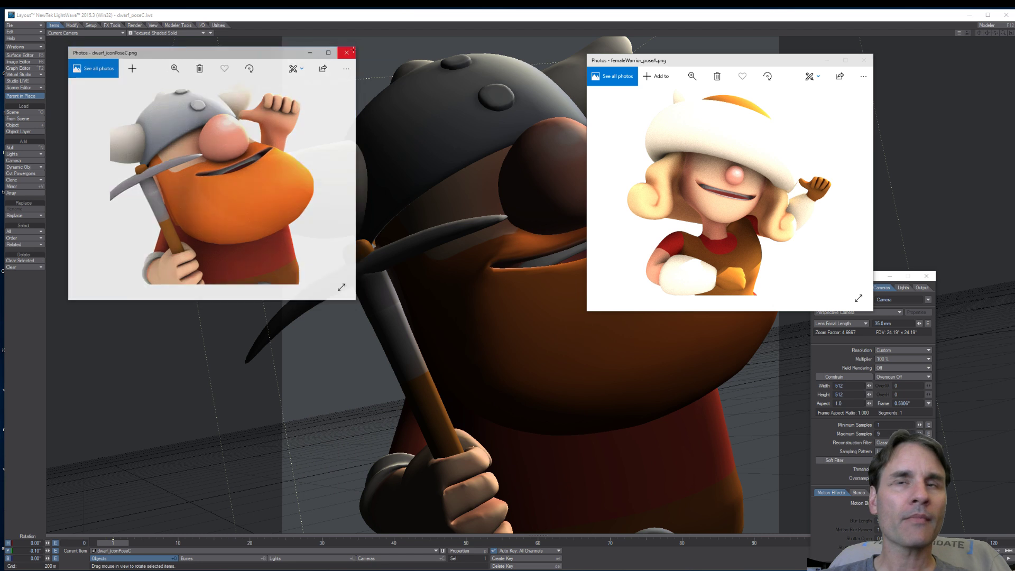
click(863, 61)
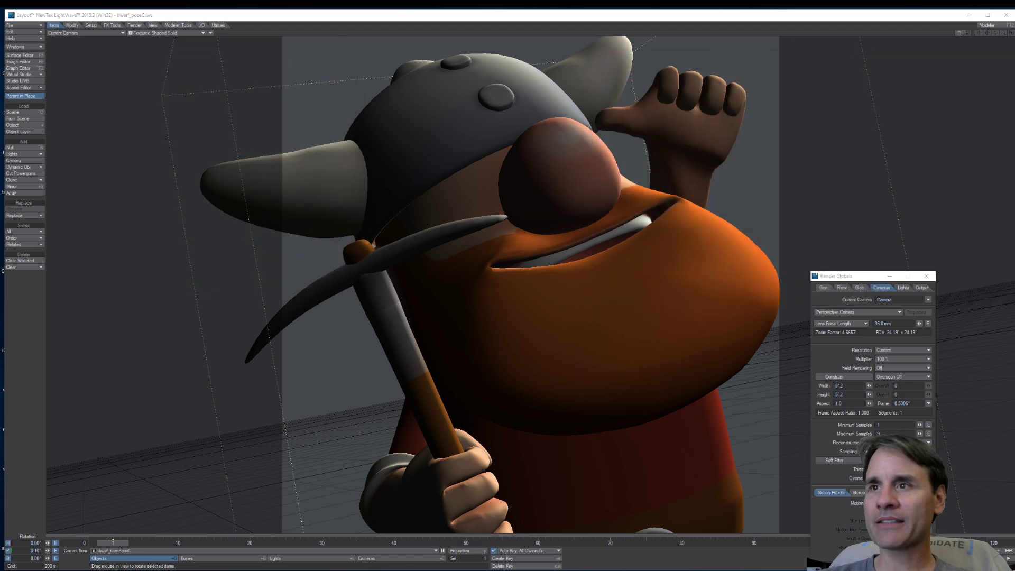
click(544, 17)
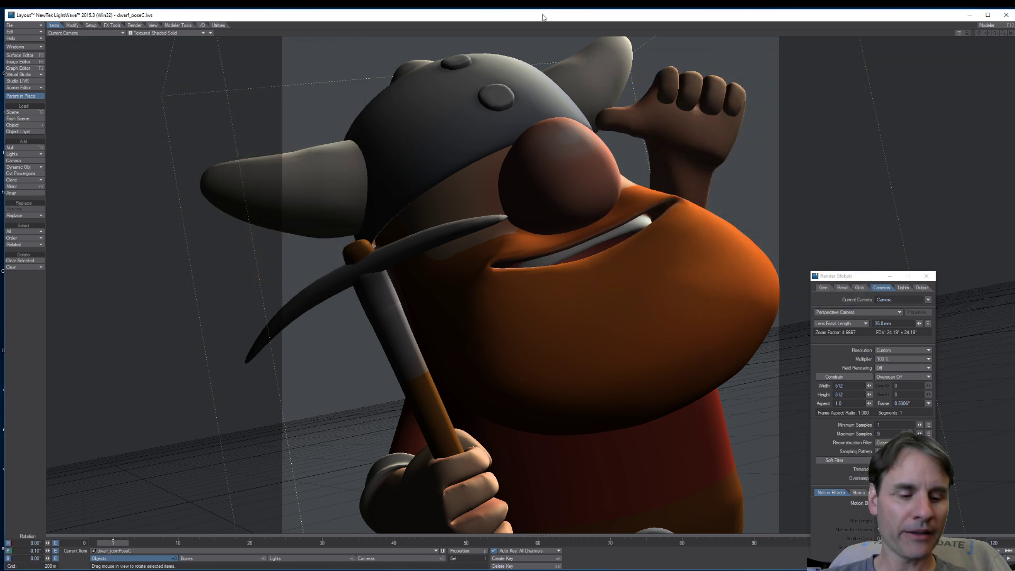
key(shift+s)
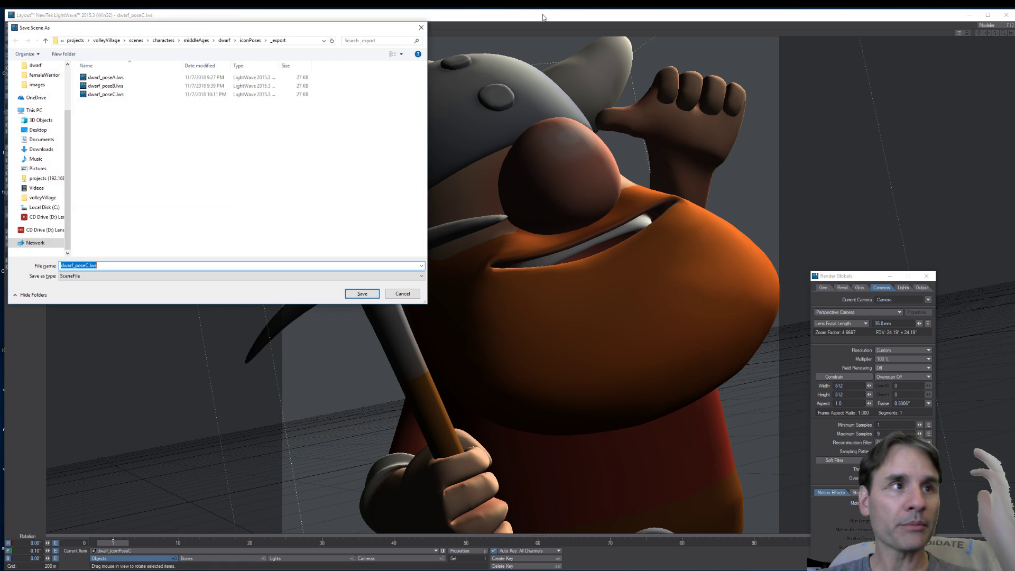
key(Escape)
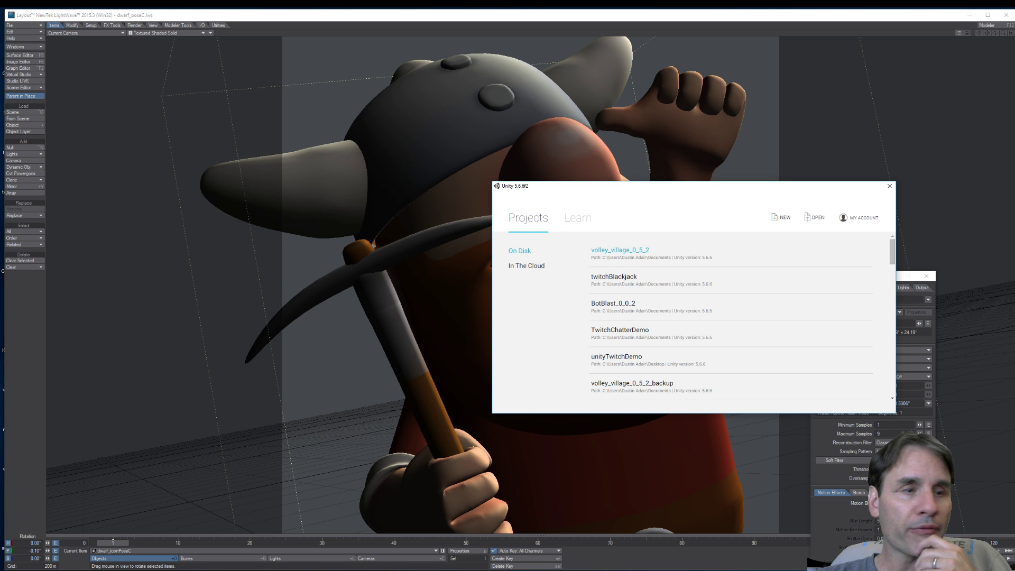
Open the volley_village_0_5_2 project in Unity
click(626, 252)
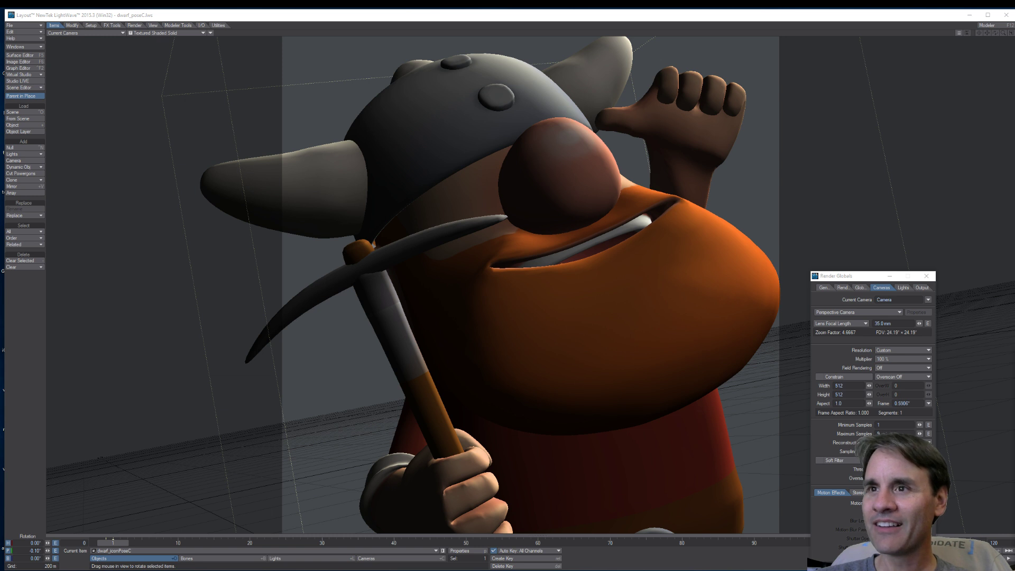
key(alt+Tab)
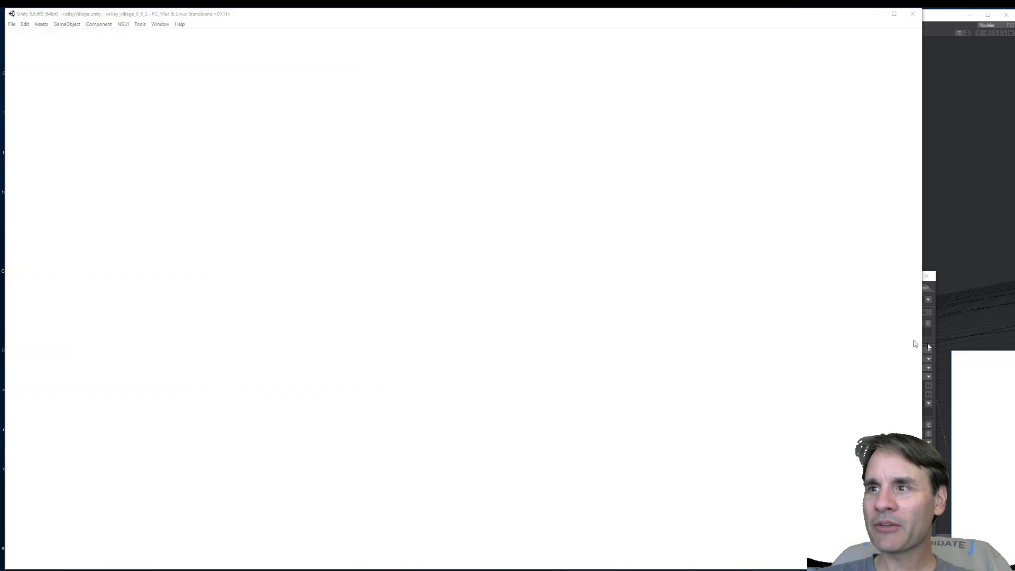
Switch to Chrome, reopen the Volley Village Google Play listing from the Google results and enlarge the window to inspect its untranslated title
key(alt+Tab)
drag(582, 212, 483, 186)
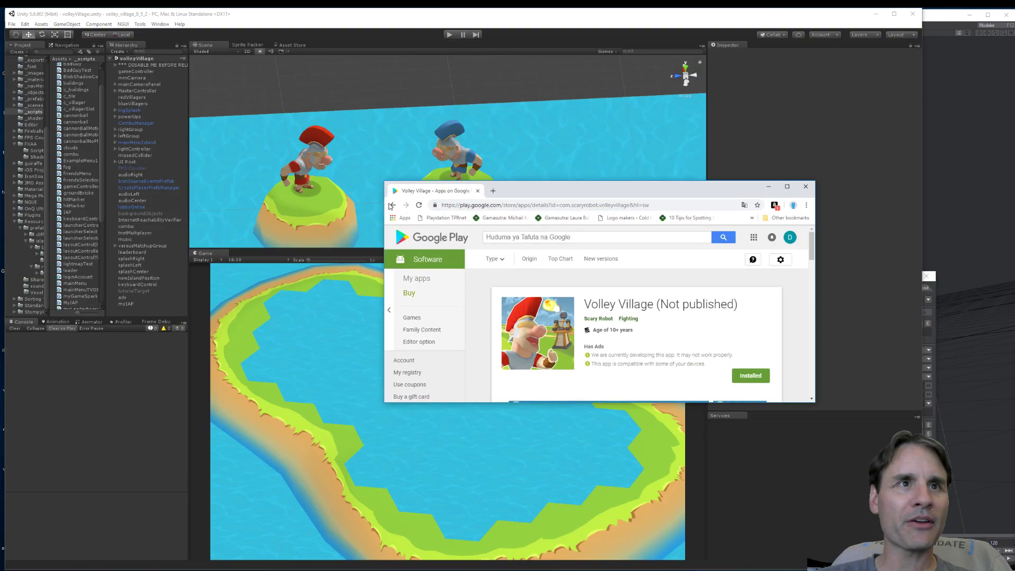
click(392, 205)
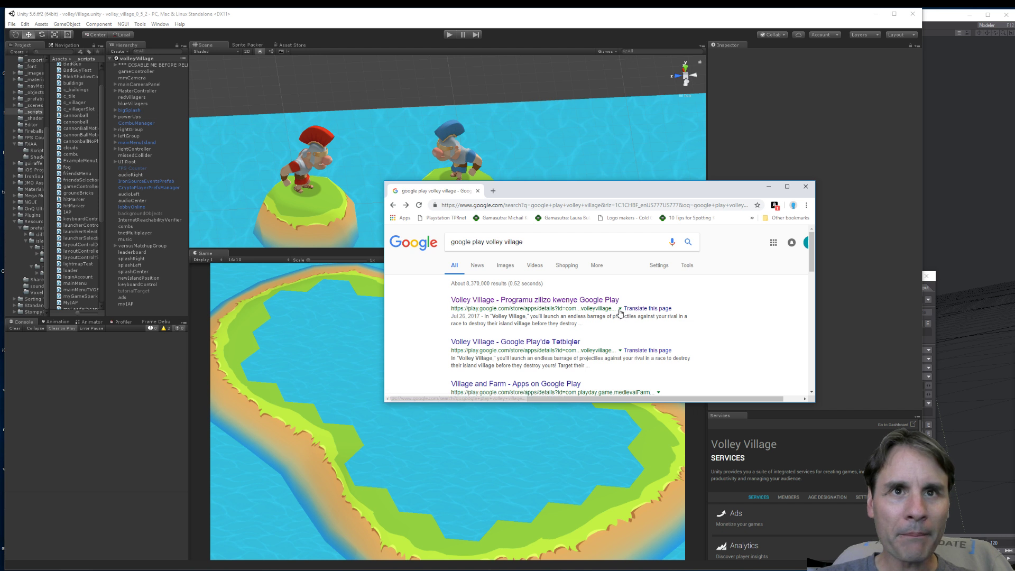
click(596, 301)
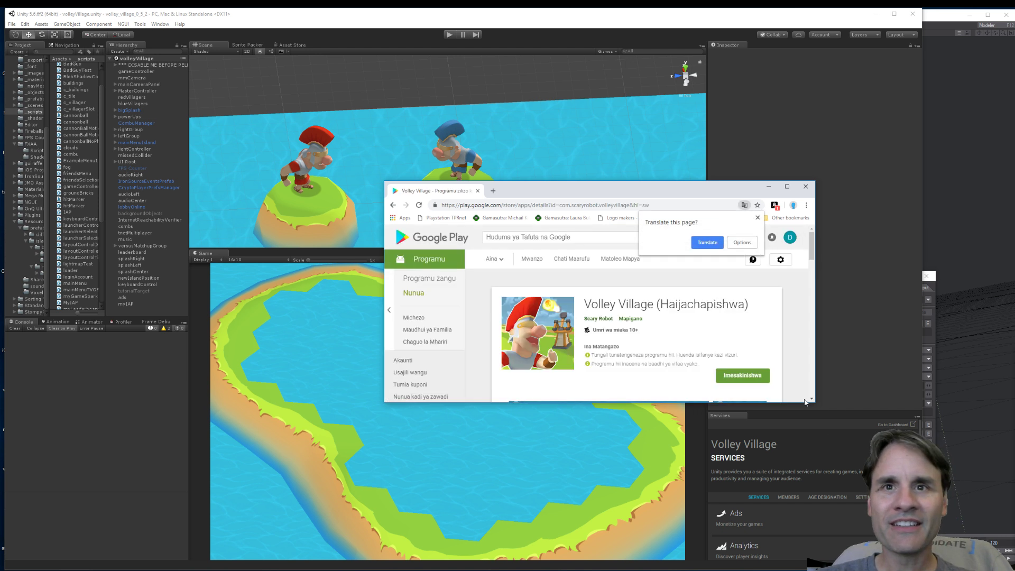
drag(814, 402, 857, 531)
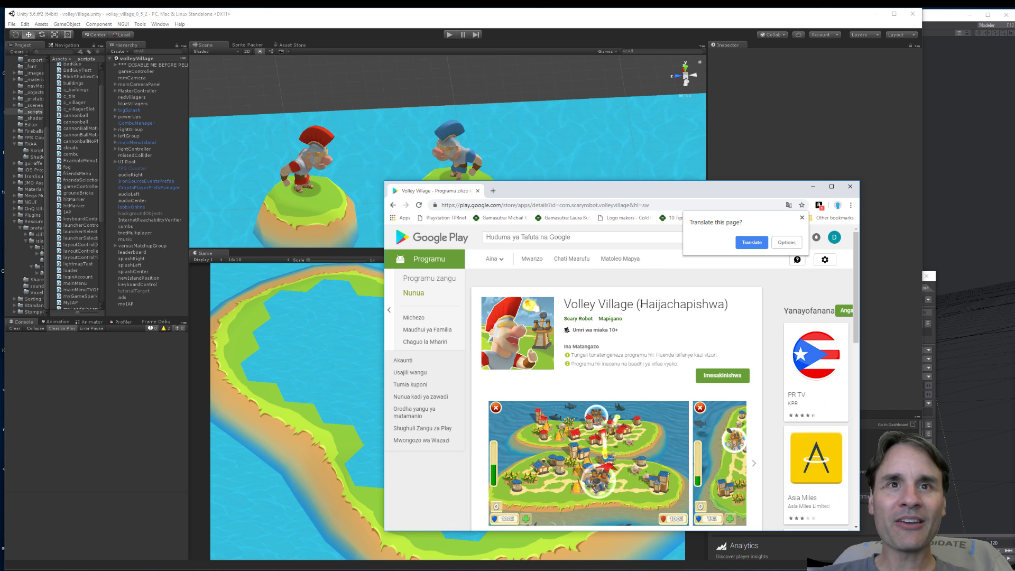
drag(640, 304, 725, 305)
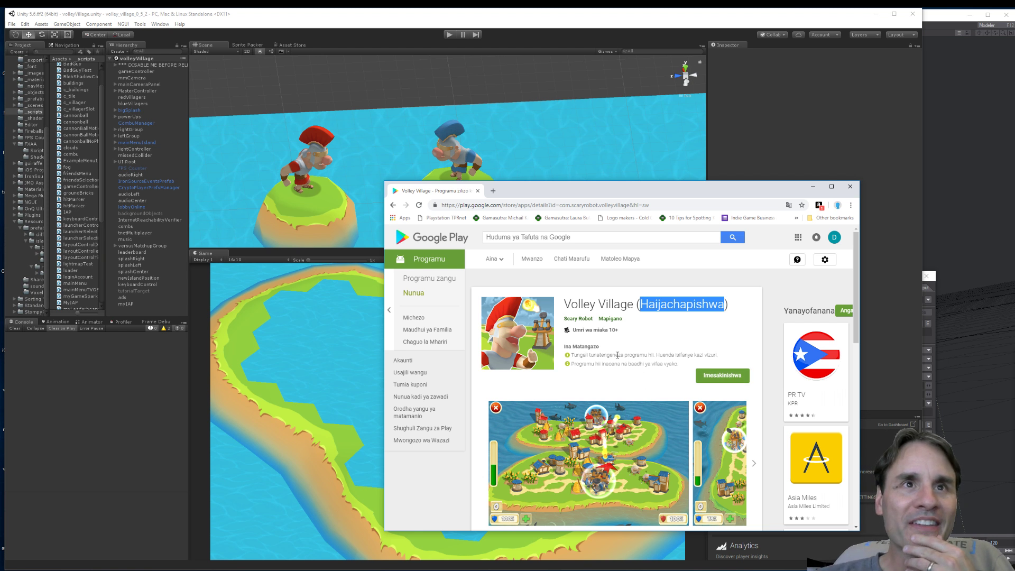
Return to the Google Play store's home page and search the whole store for "volley village"
click(393, 205)
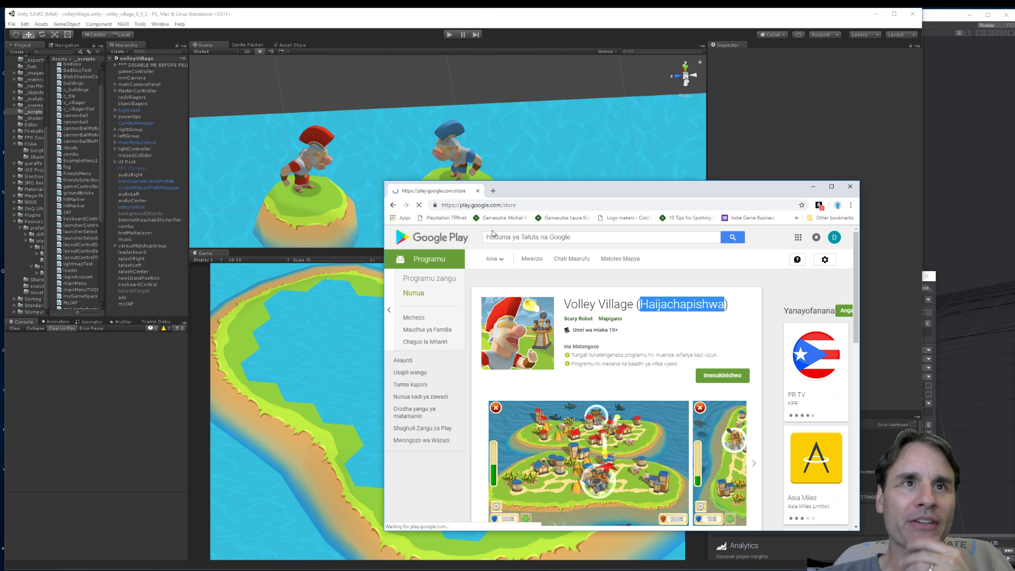
click(521, 241)
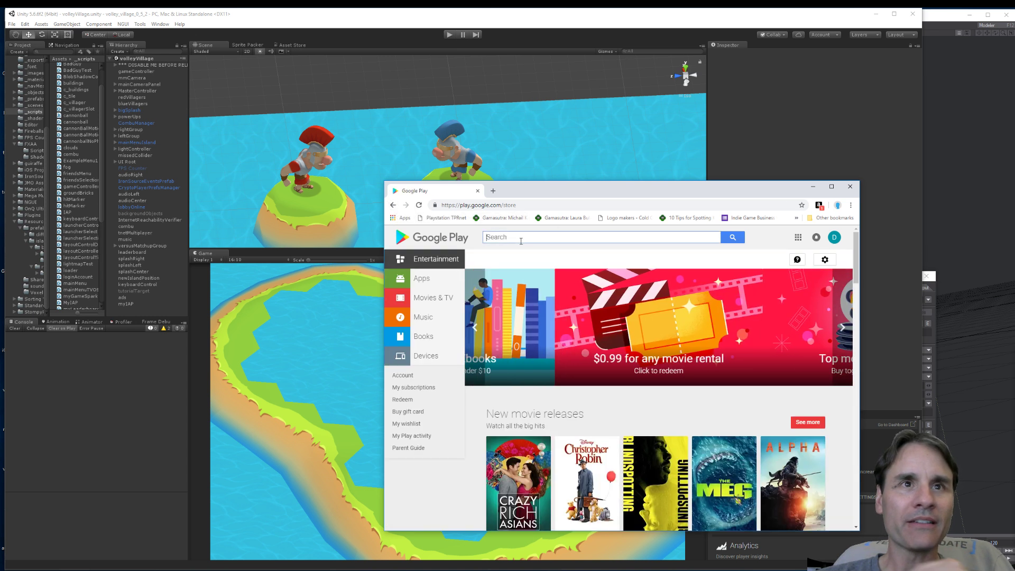
text(volley )
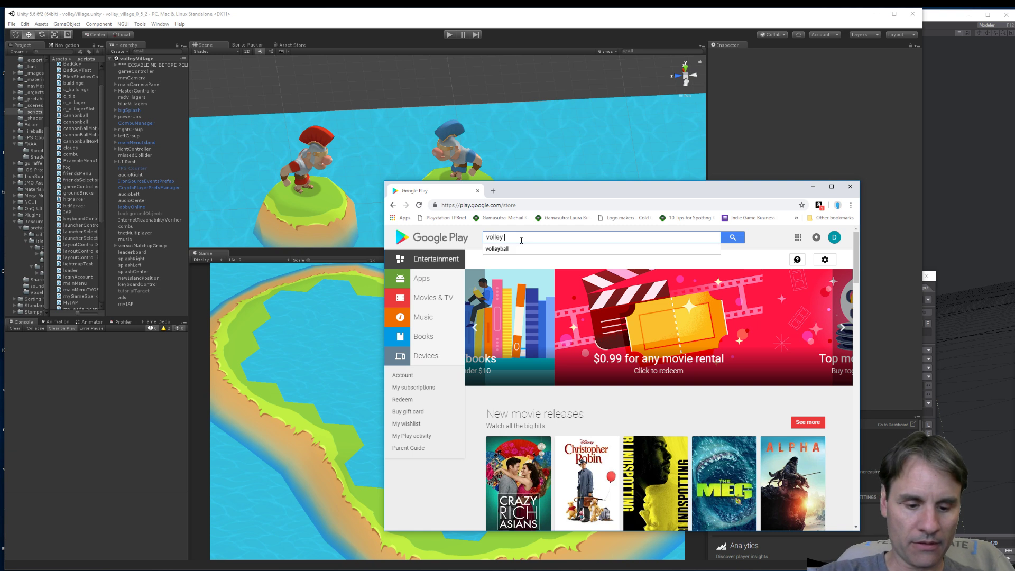
text(village)
key(Return)
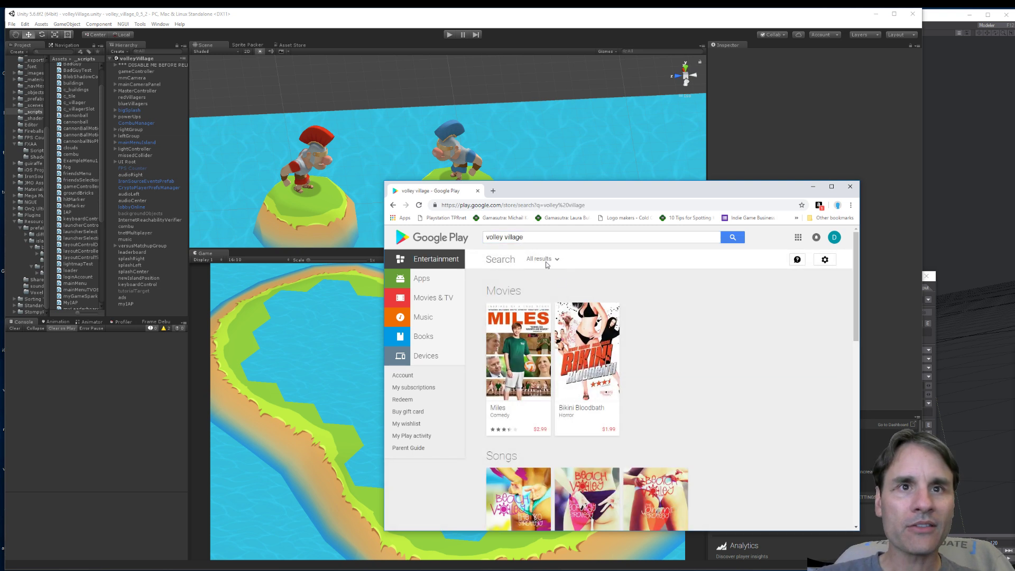
Go to the Android apps section of Google Play and search it for "volley village"
click(446, 285)
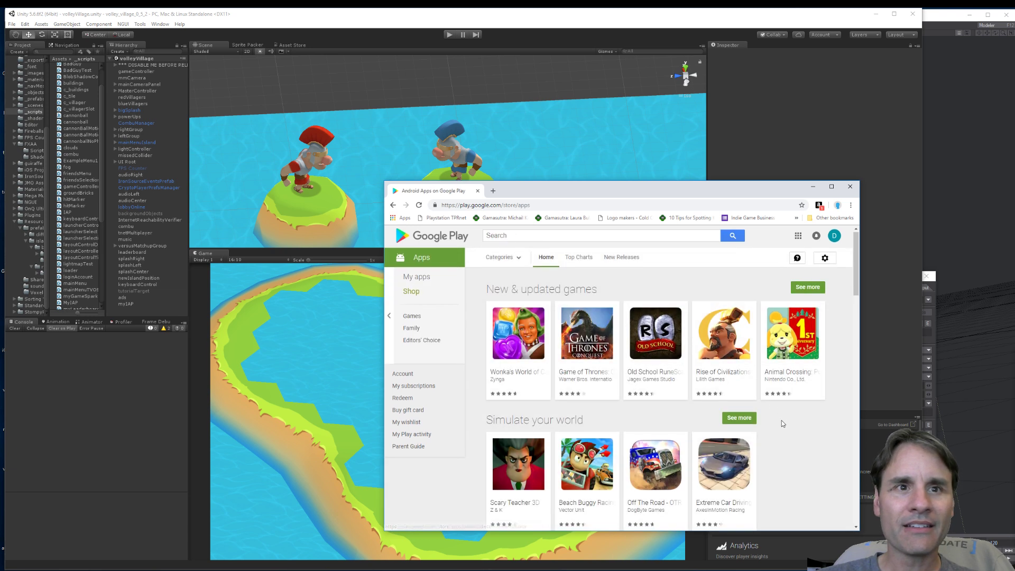
scroll(783, 423, down, 4)
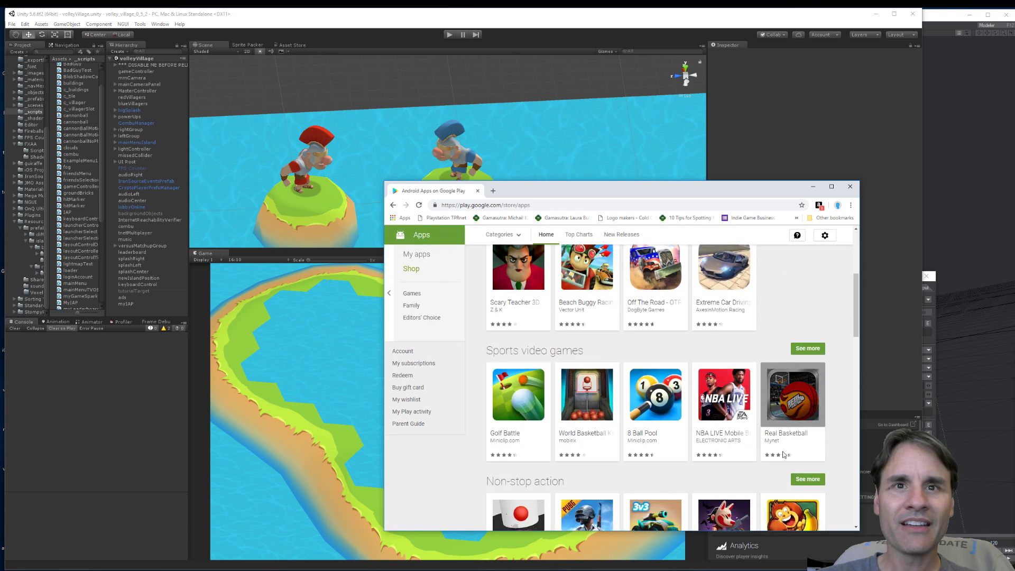
scroll(783, 455, down, 3)
scroll(603, 278, up, 7)
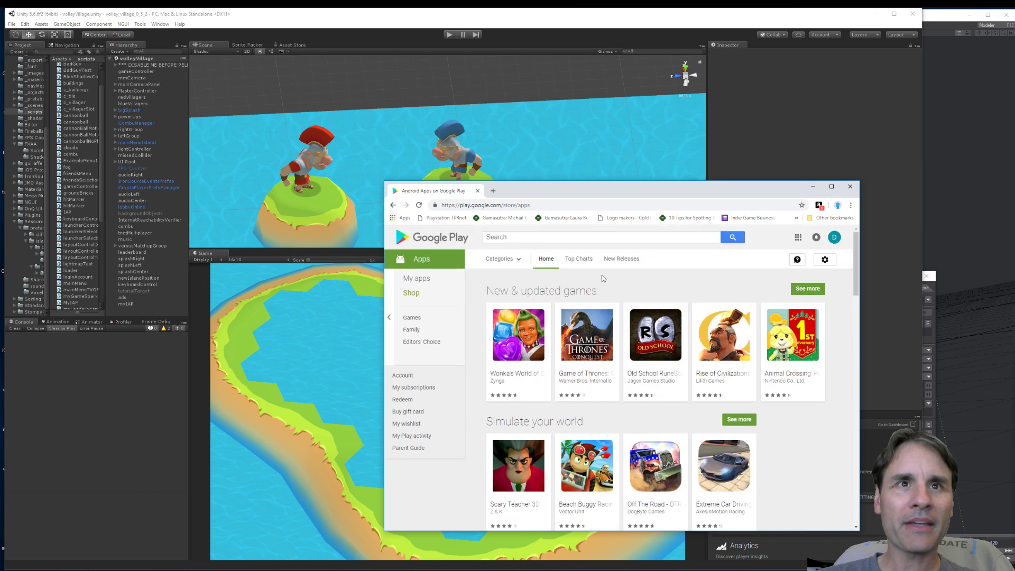
click(539, 238)
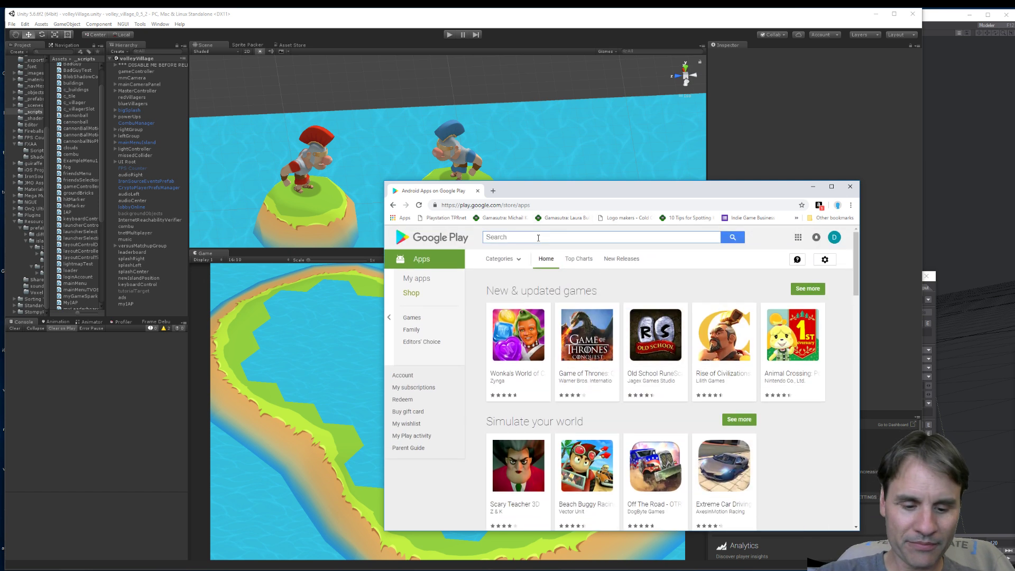
text(volley villa)
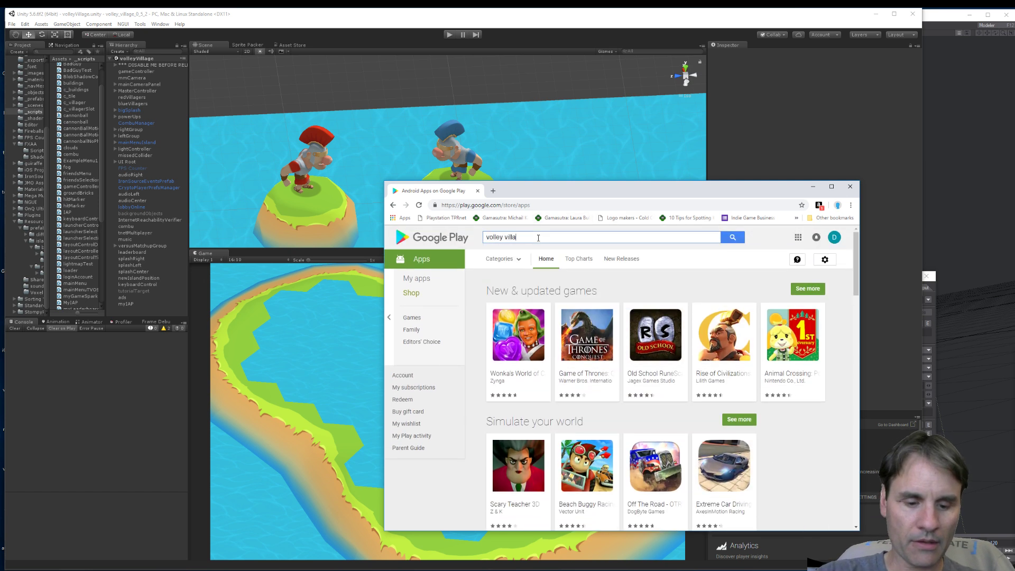
text(ge)
key(Return)
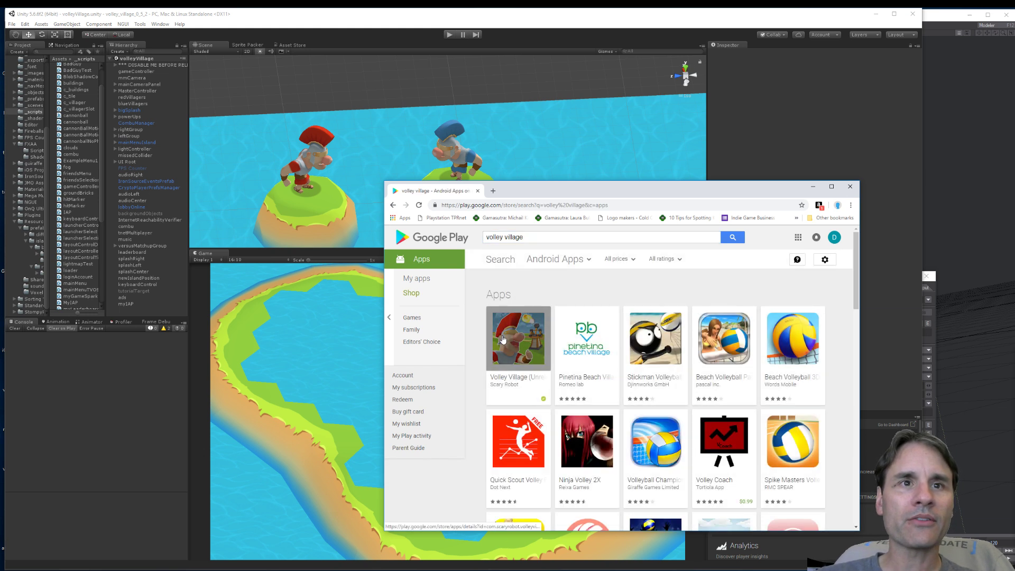
Open Scary Robot's Volley Village listing and check its last update date in the additional information
click(503, 339)
scroll(643, 373, down, 1)
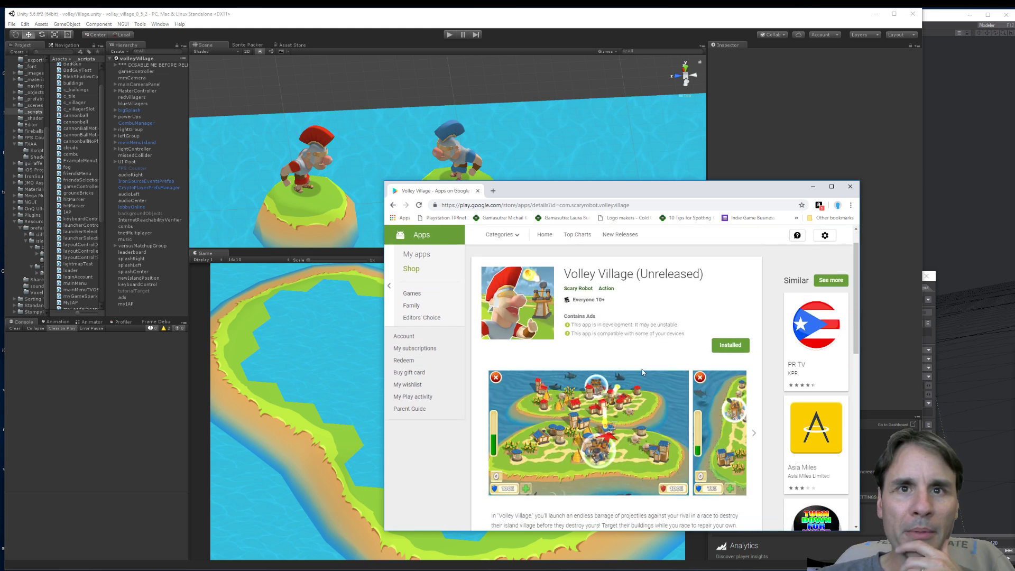
scroll(643, 373, down, 4)
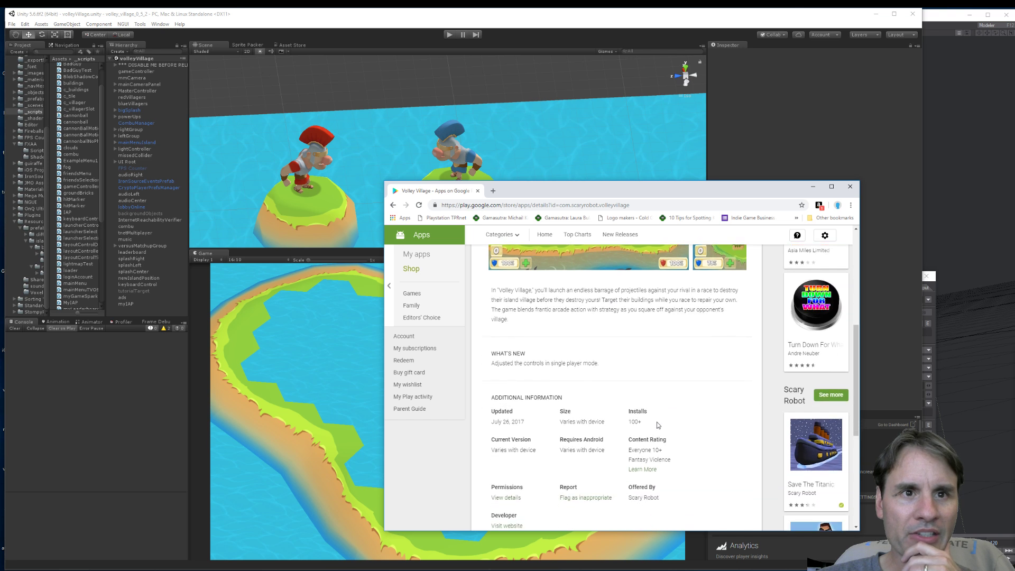
drag(503, 398, 490, 383)
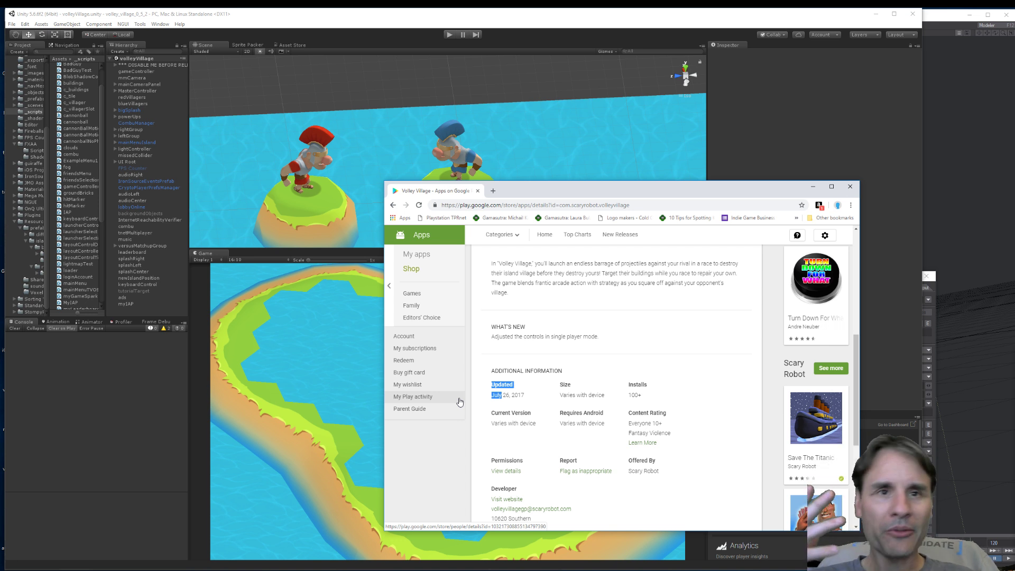
Browse the gameplay screenshots on the Volley Village listing and return to the start of the page
scroll(607, 433, up, 10)
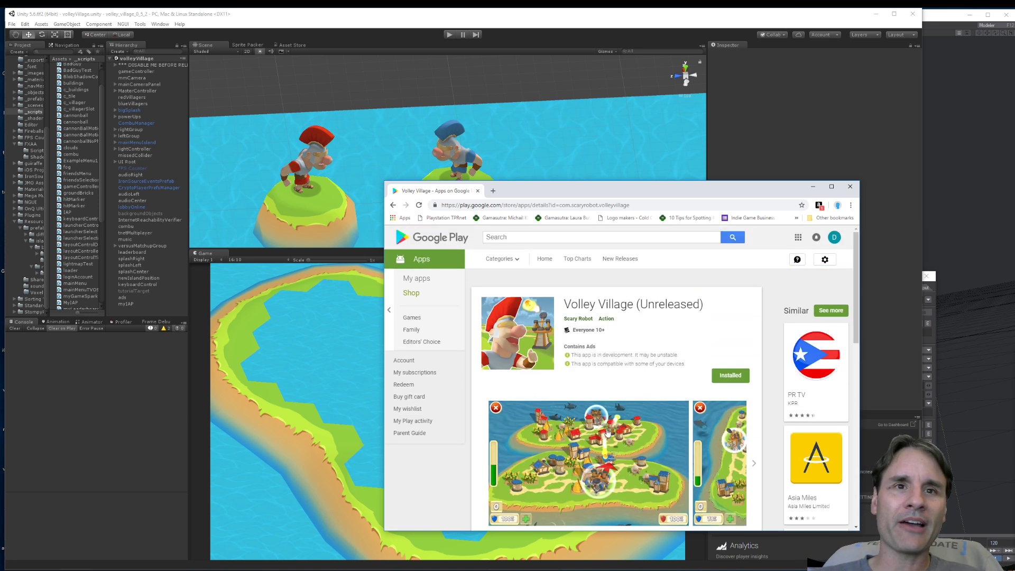
scroll(607, 432, down, 2)
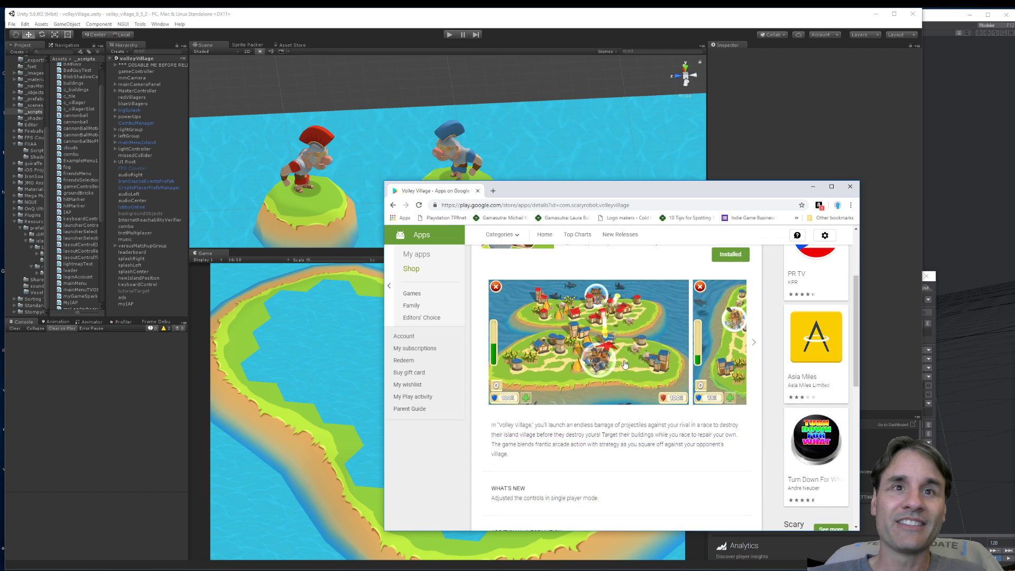
click(754, 344)
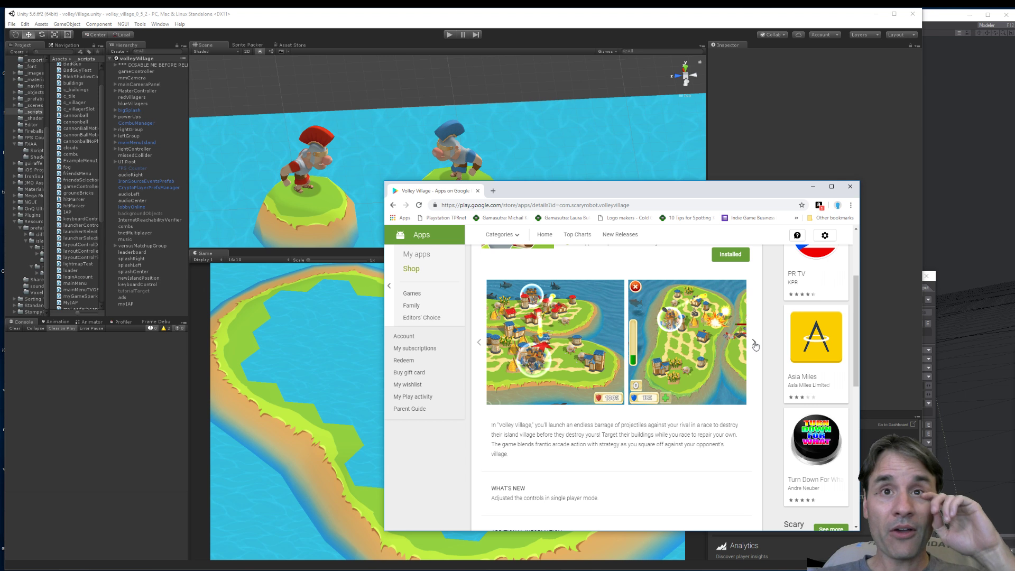
click(754, 344)
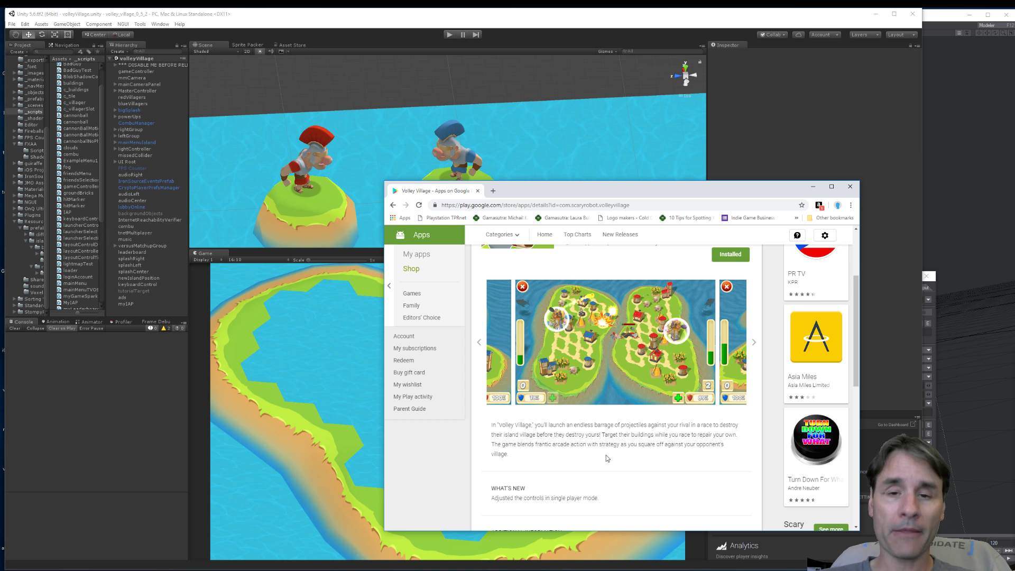
scroll(648, 458, up, 3)
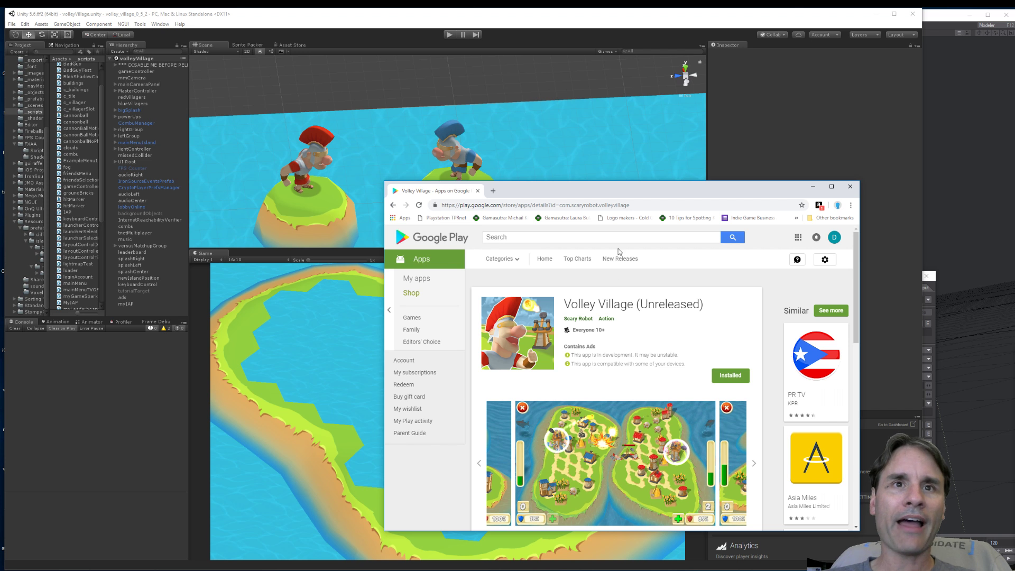
Switch to Unity and run the Volley Village game in the editor
click(451, 34)
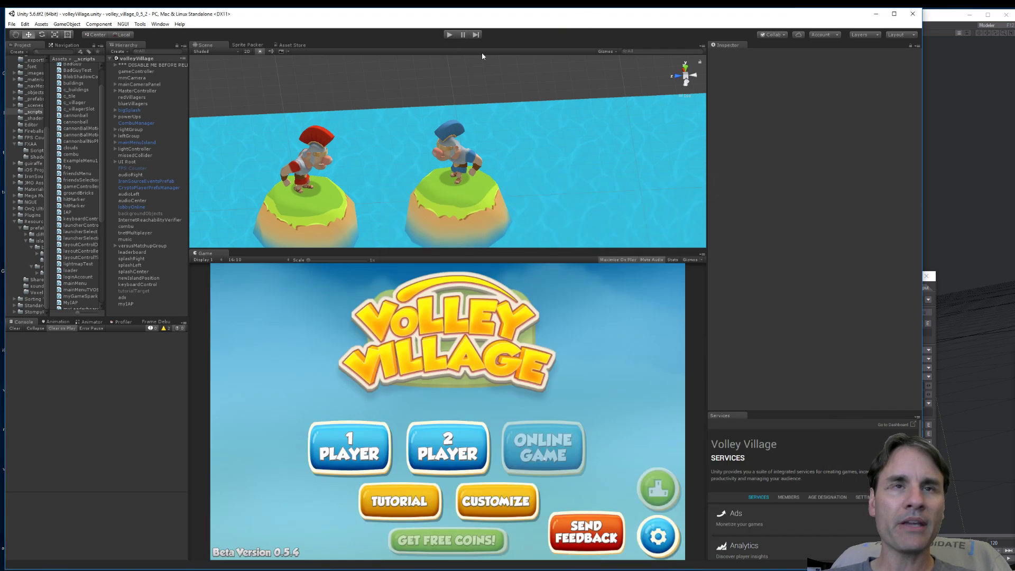
click(450, 35)
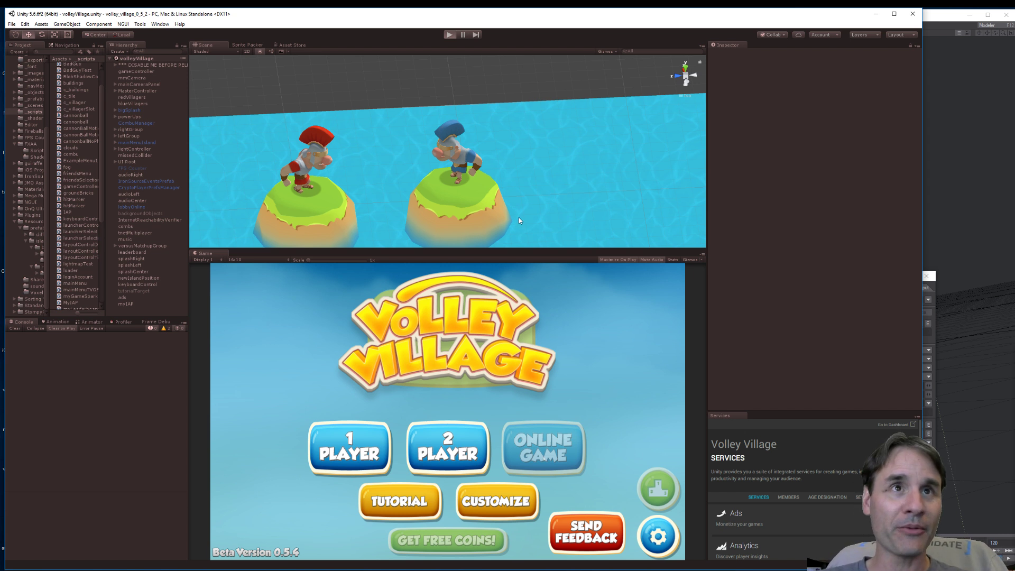
Run the game and play a one-player match against the blue village to the end, then dismiss the results
key(ctrl+p)
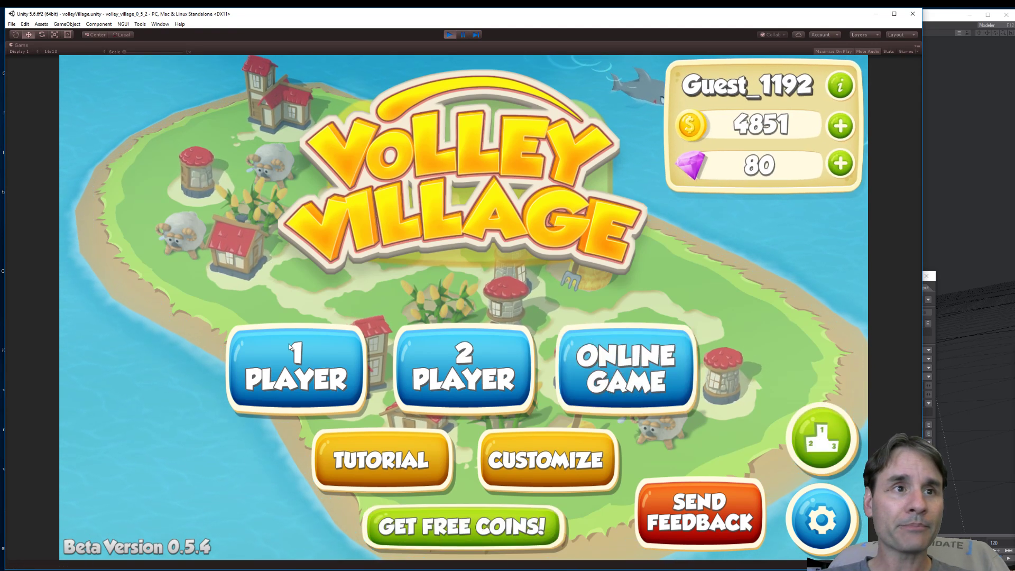
click(548, 470)
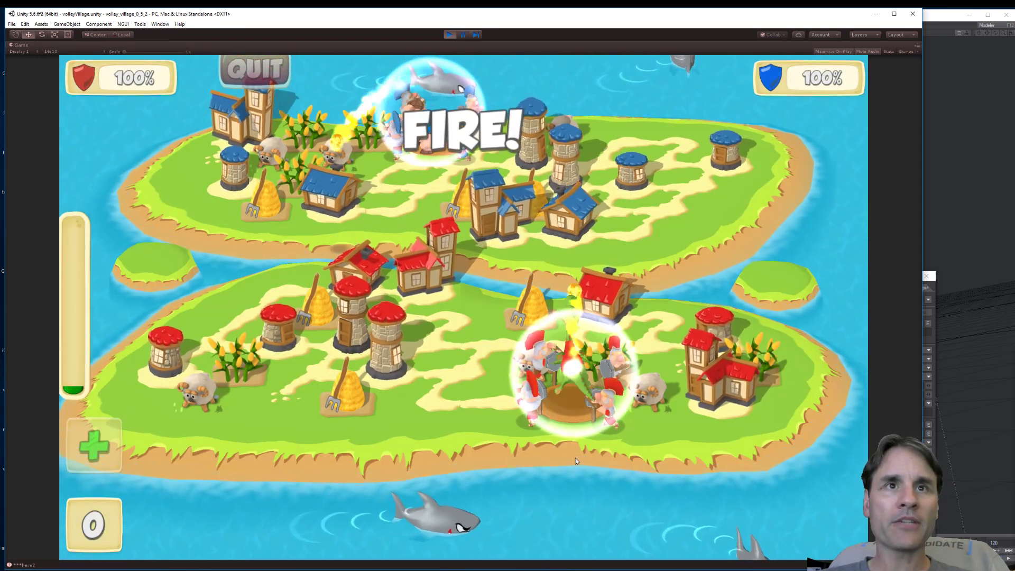
drag(577, 412, 570, 484)
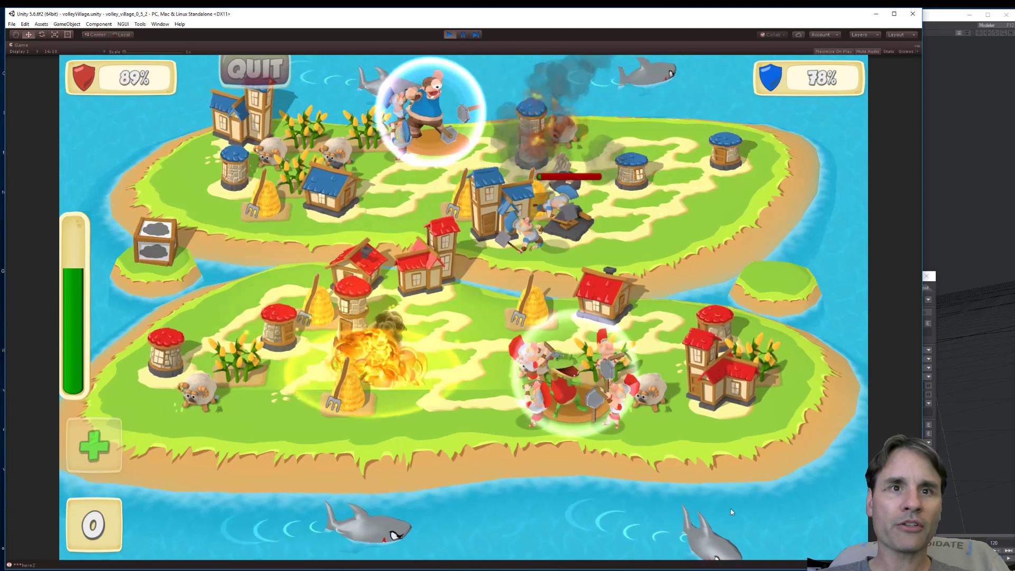
drag(574, 417, 587, 471)
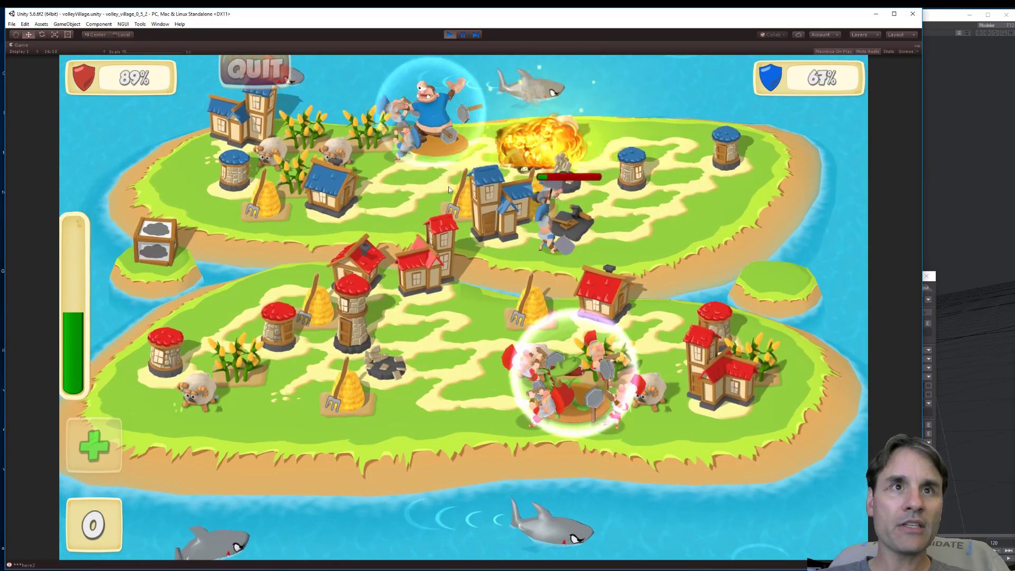
mouse_move(582, 419)
mouse_down()
mouse_move(579, 466)
mouse_move(576, 453)
mouse_move(569, 460)
mouse_move(602, 462)
mouse_up()
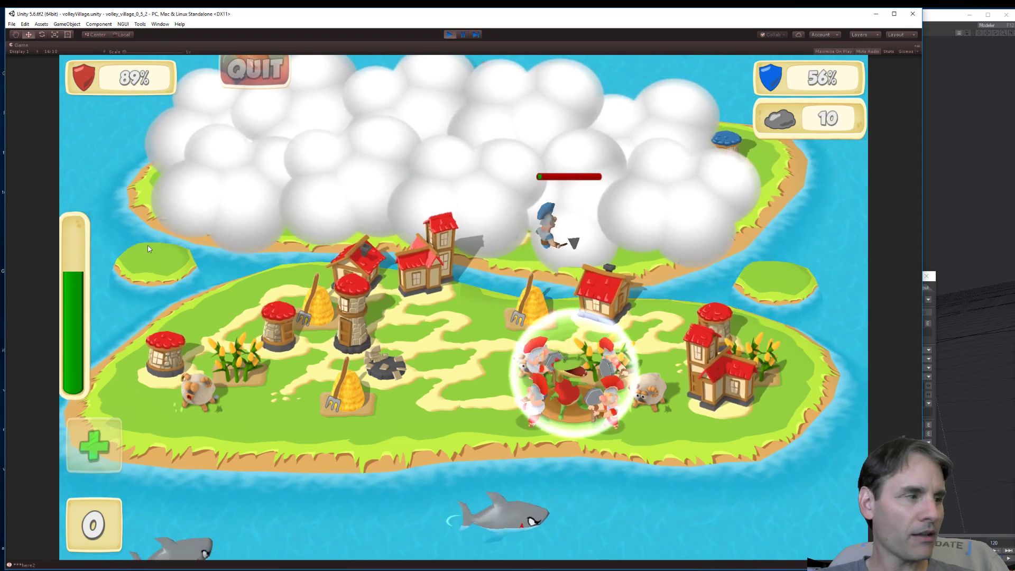
drag(571, 345, 511, 473)
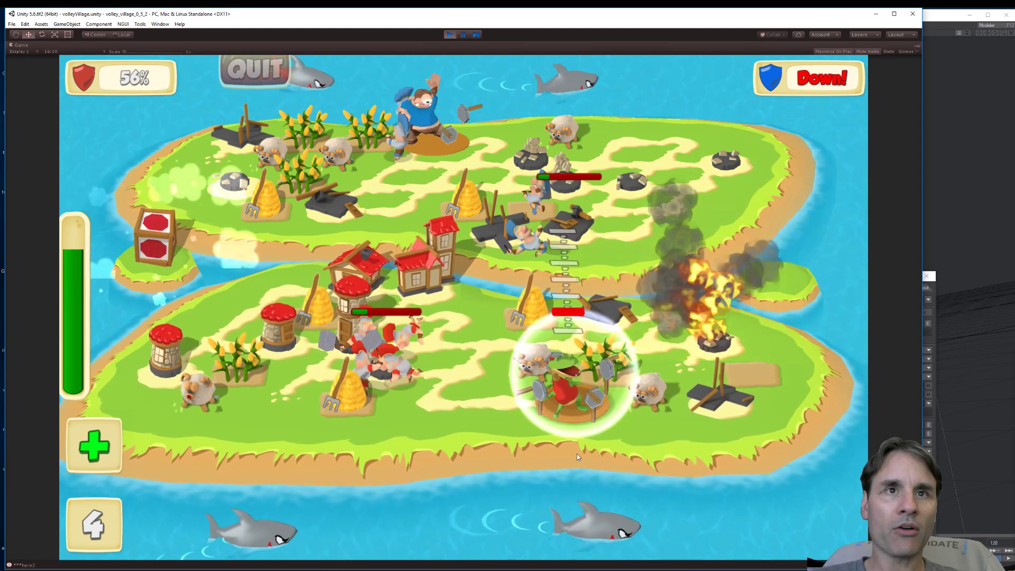
click(74, 543)
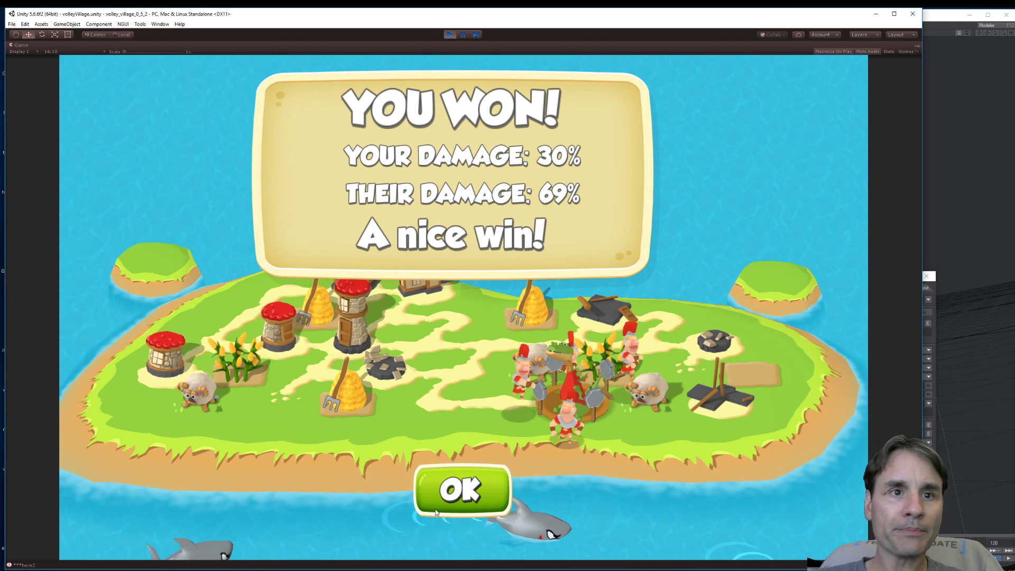
click(465, 493)
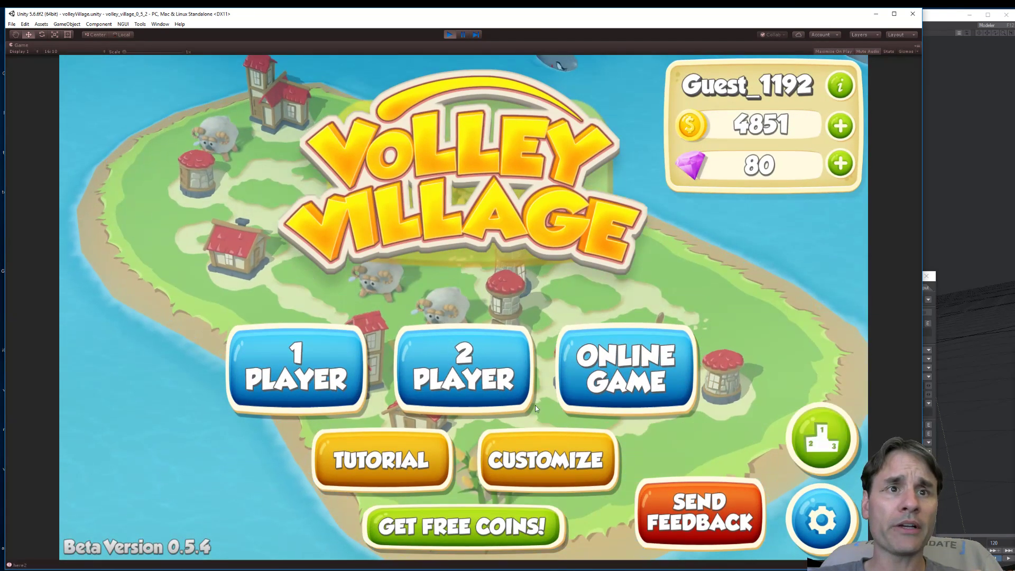
Start a two-player match, fire at the opposing village, and quit back to the main menu
click(529, 402)
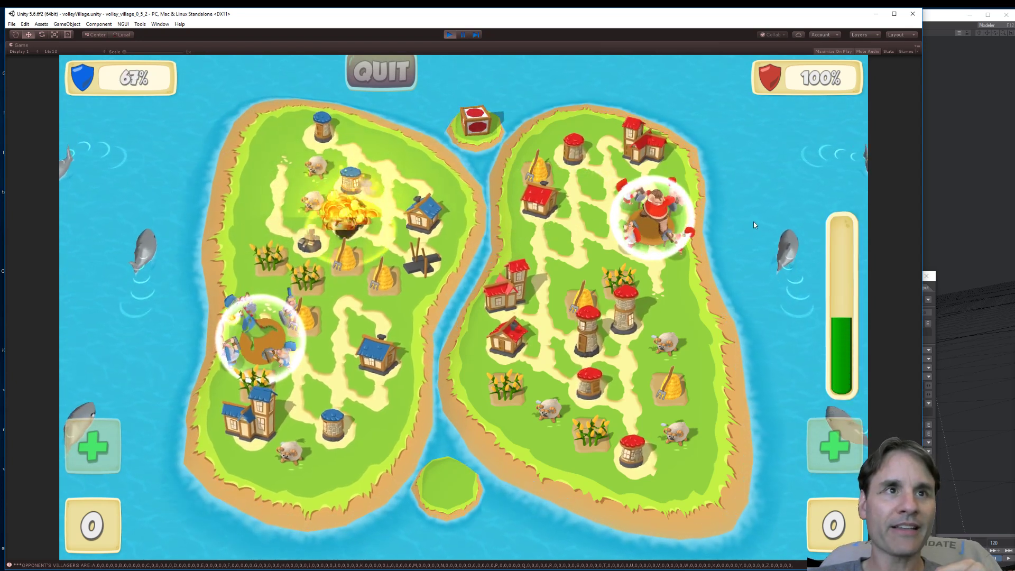
click(382, 69)
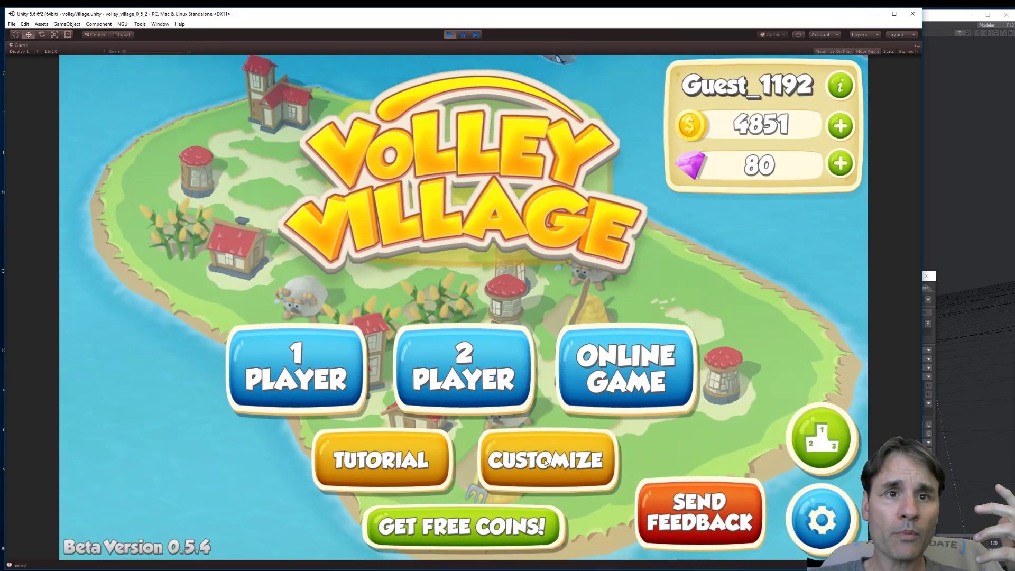
Randomize the village's building layout several times, save it over the first level slot, and return to the main menu
click(548, 456)
click(746, 437)
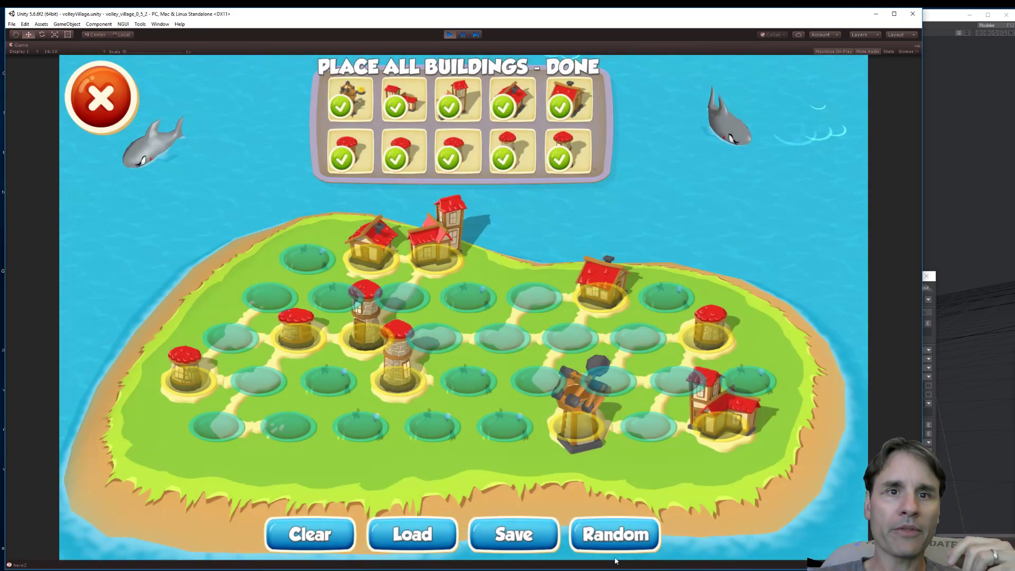
click(615, 536)
click(615, 536)
click(615, 535)
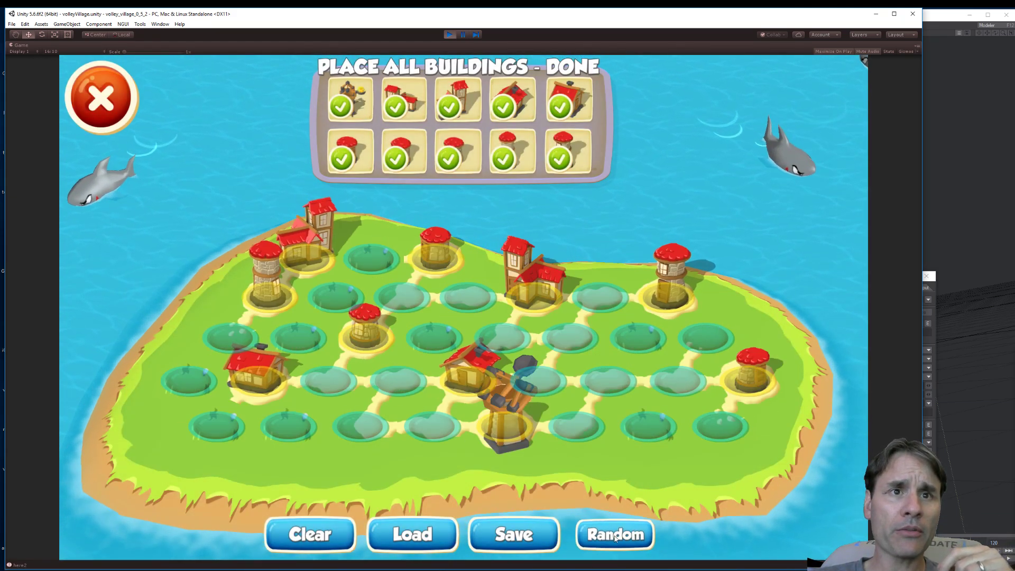
click(615, 535)
click(615, 535)
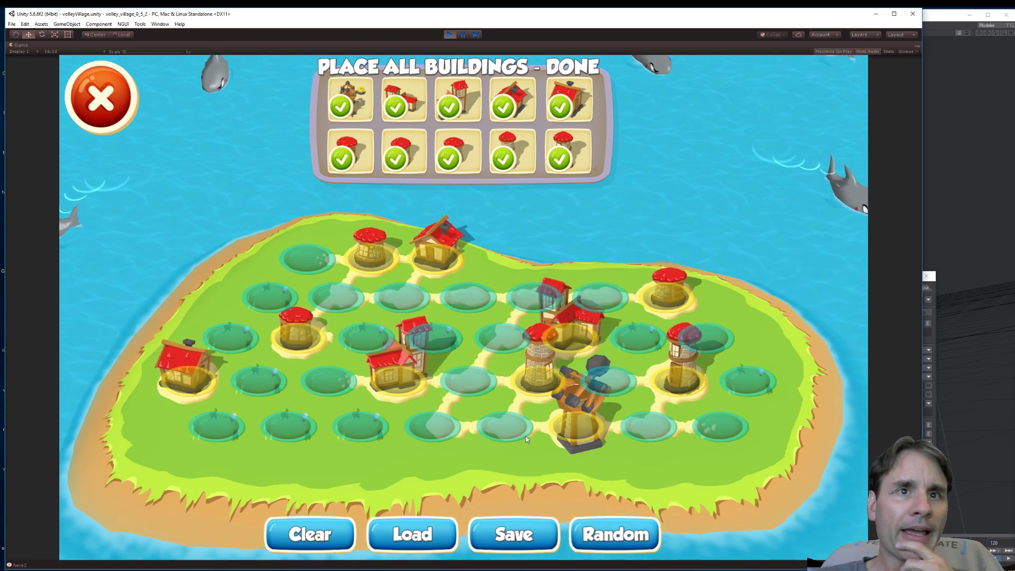
click(481, 532)
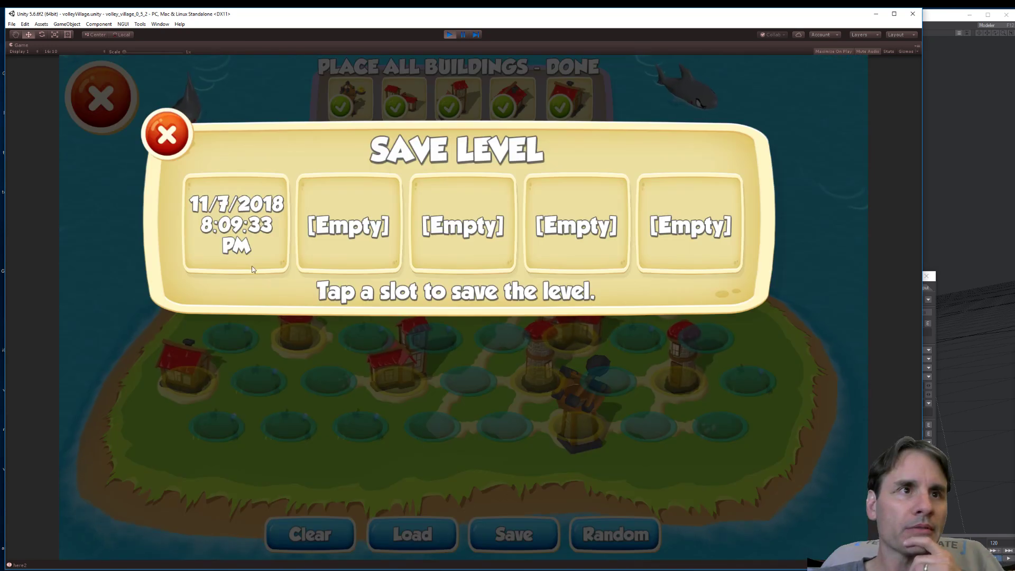
click(236, 228)
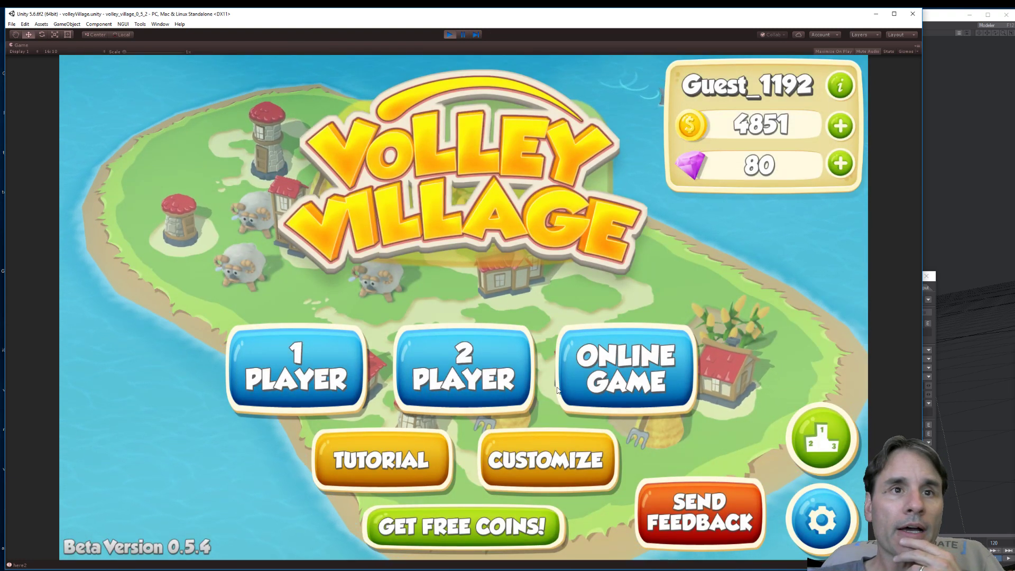
Look over the villager selection in the customization options, then choose the Dragon as launcher and go back
click(585, 468)
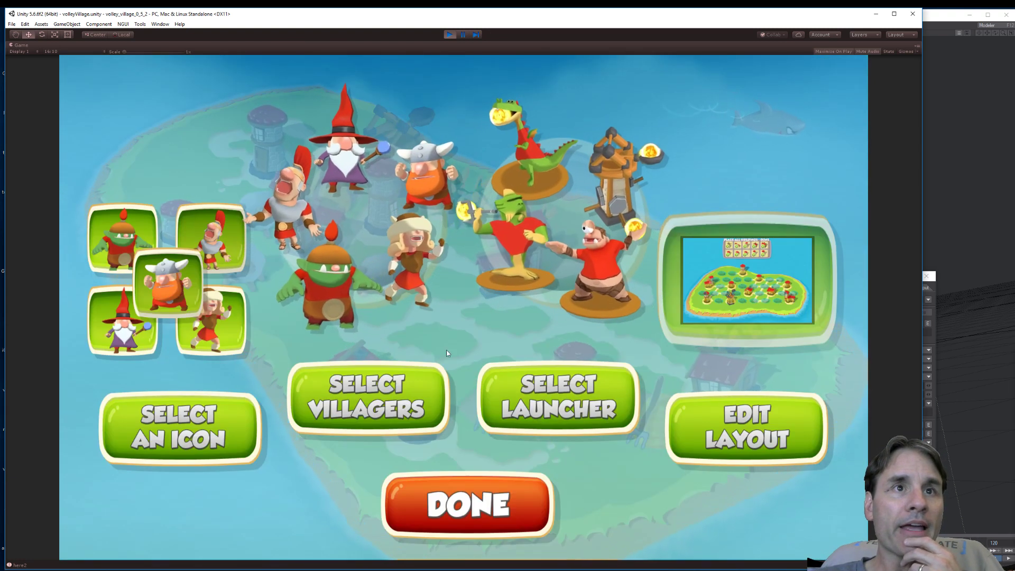
click(369, 394)
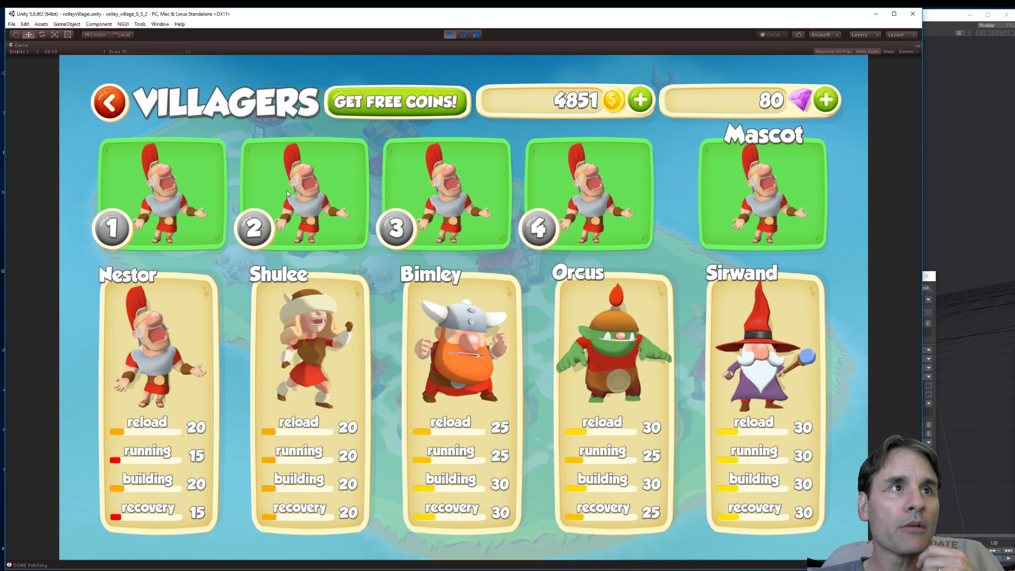
click(118, 102)
click(560, 398)
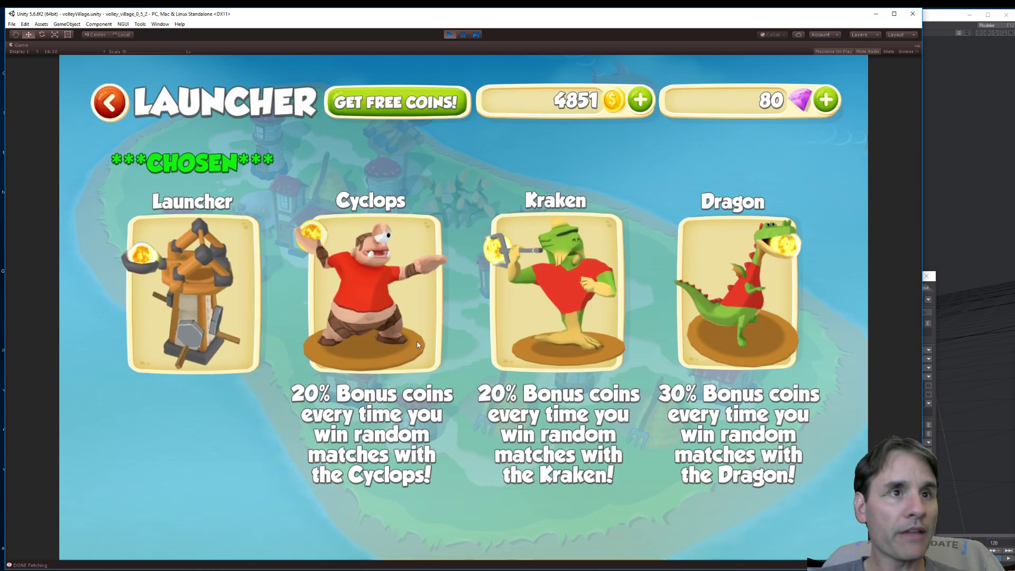
click(596, 268)
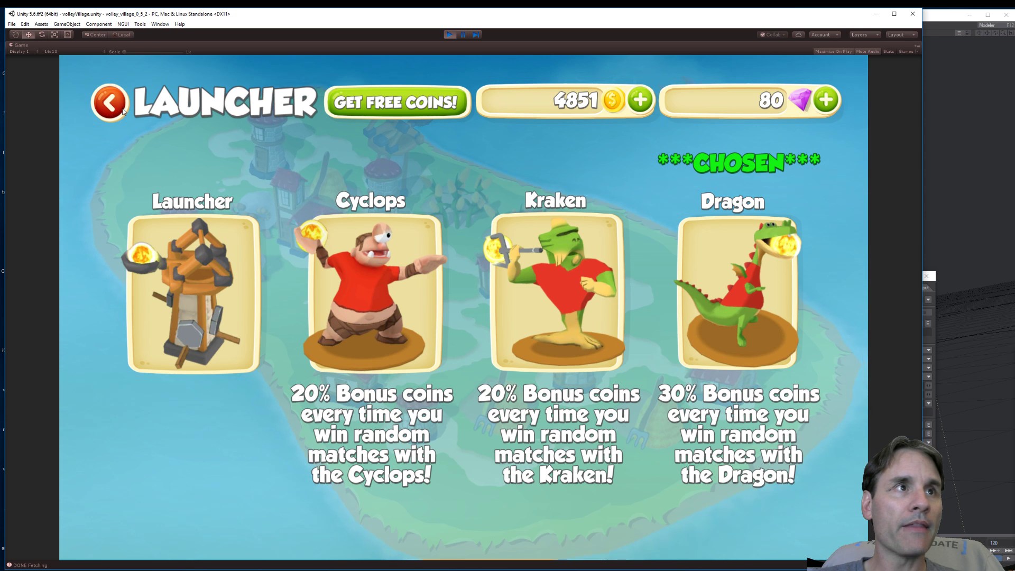
click(117, 117)
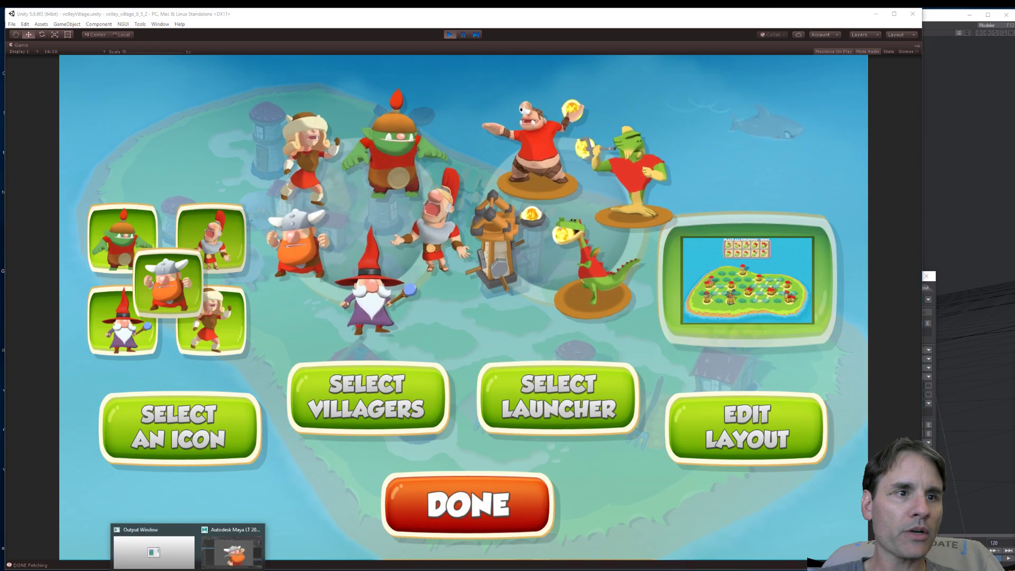
Switch past Maya LT to LightWave Layout, preview the dwarf with VPR, and return the viewport to Textured Shaded Solid
click(236, 545)
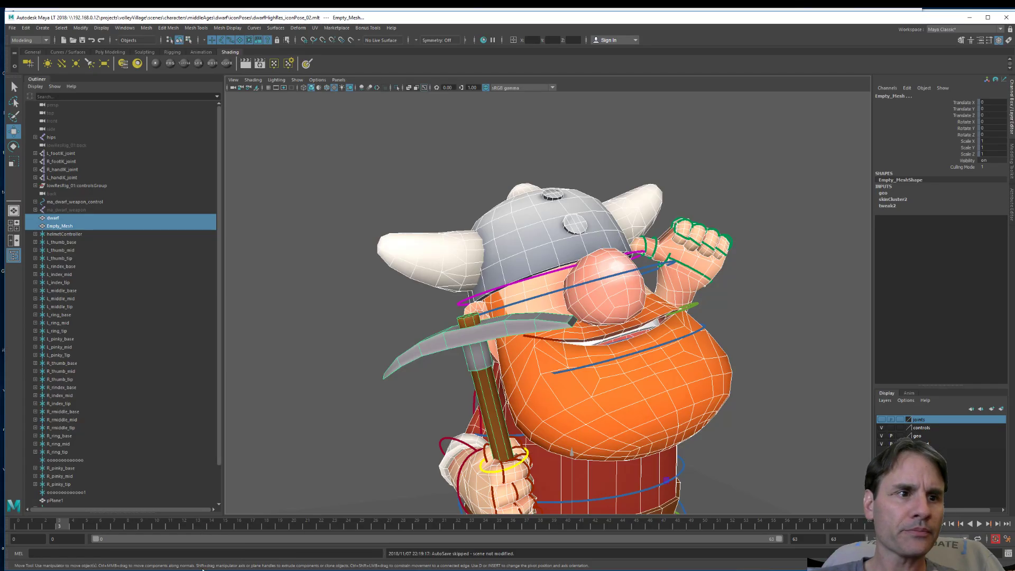
key(alt+Tab)
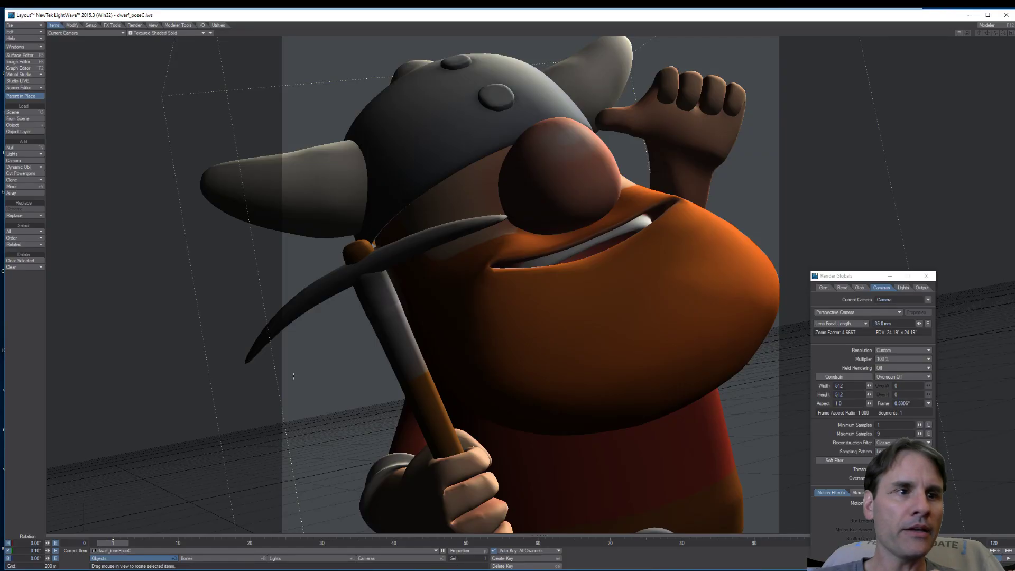
click(162, 33)
click(168, 61)
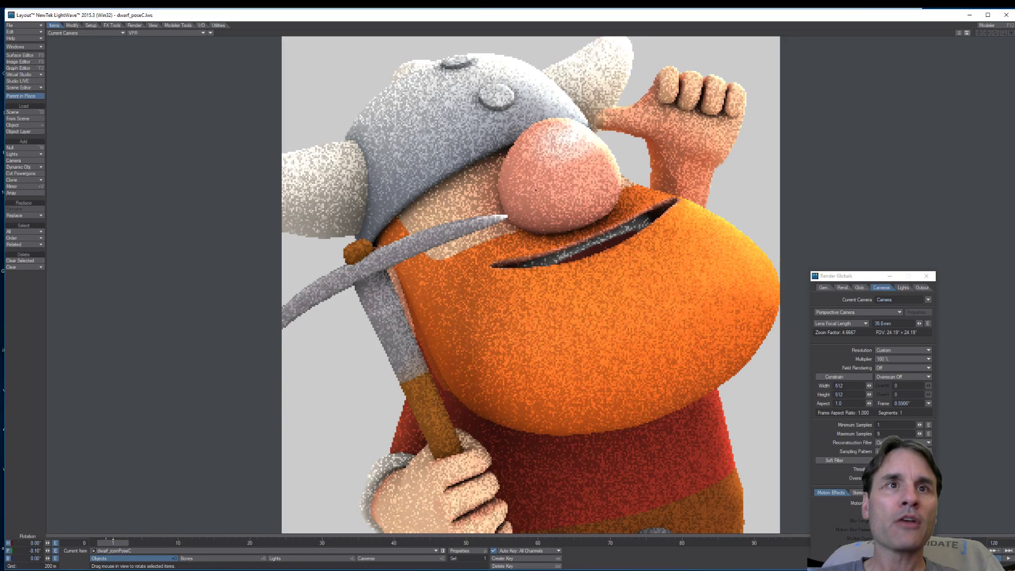
click(177, 32)
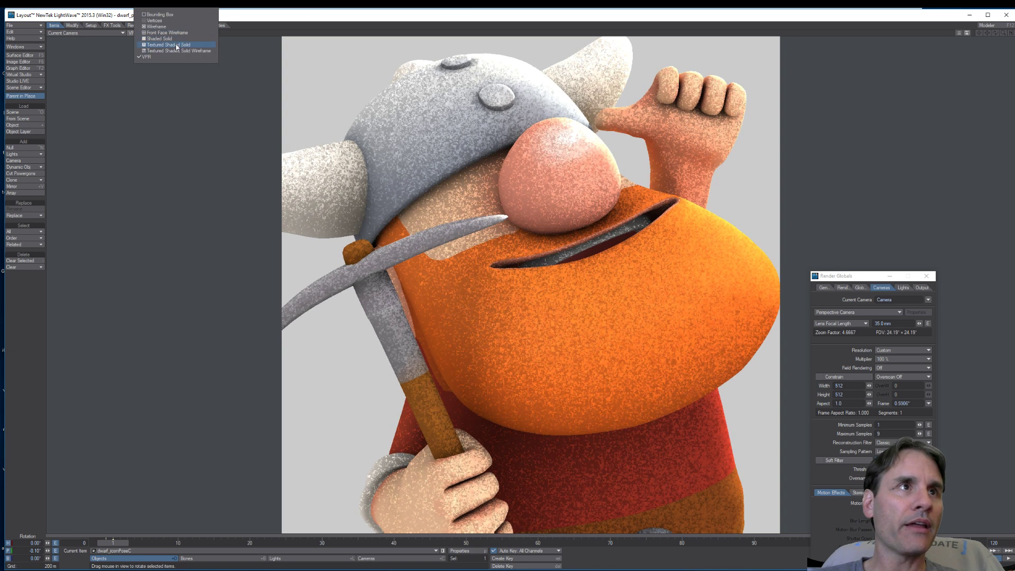
click(177, 48)
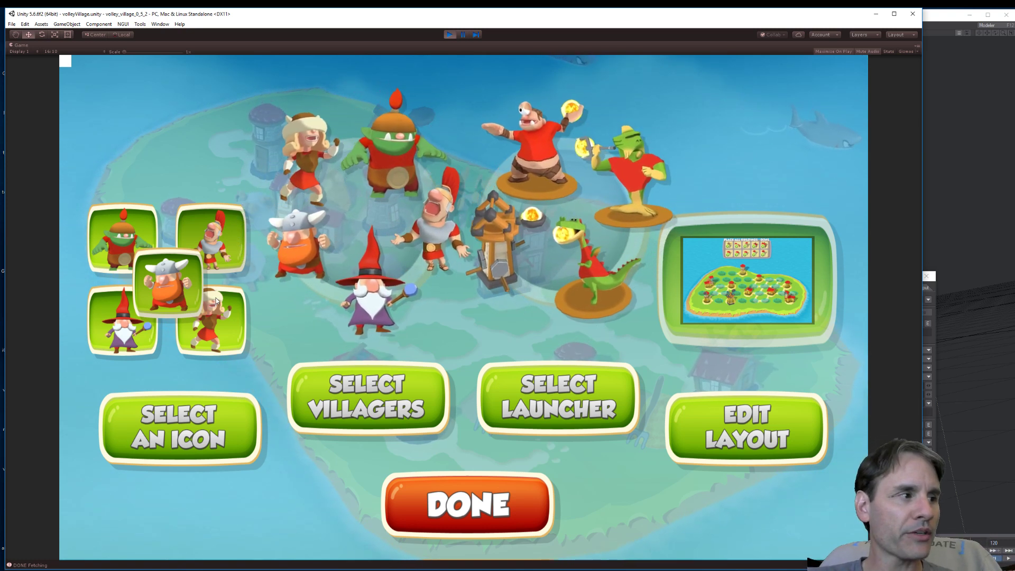
Switch back to the game in Unity, try to open the icon selection, and leave the customization options
click(165, 421)
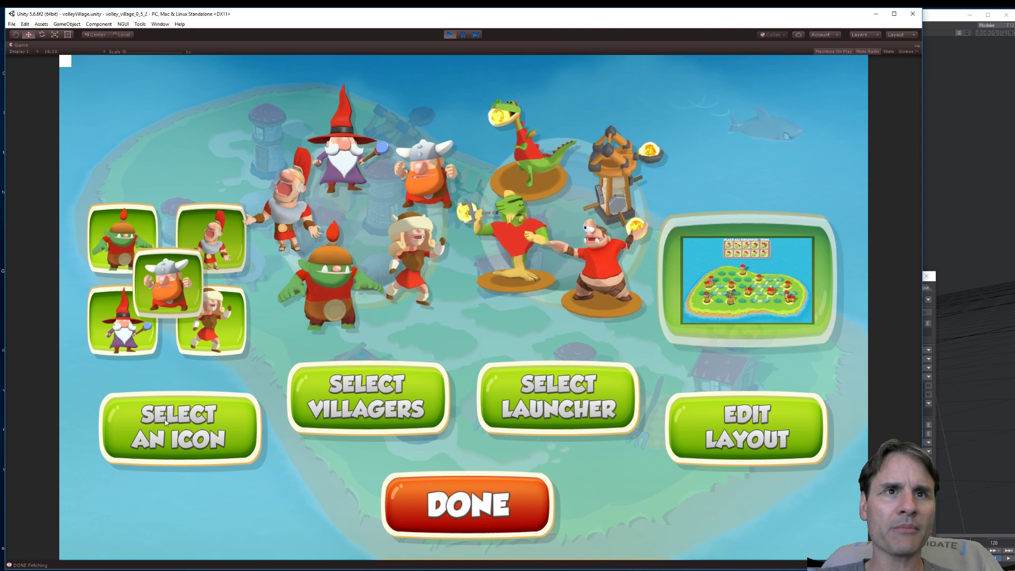
click(170, 419)
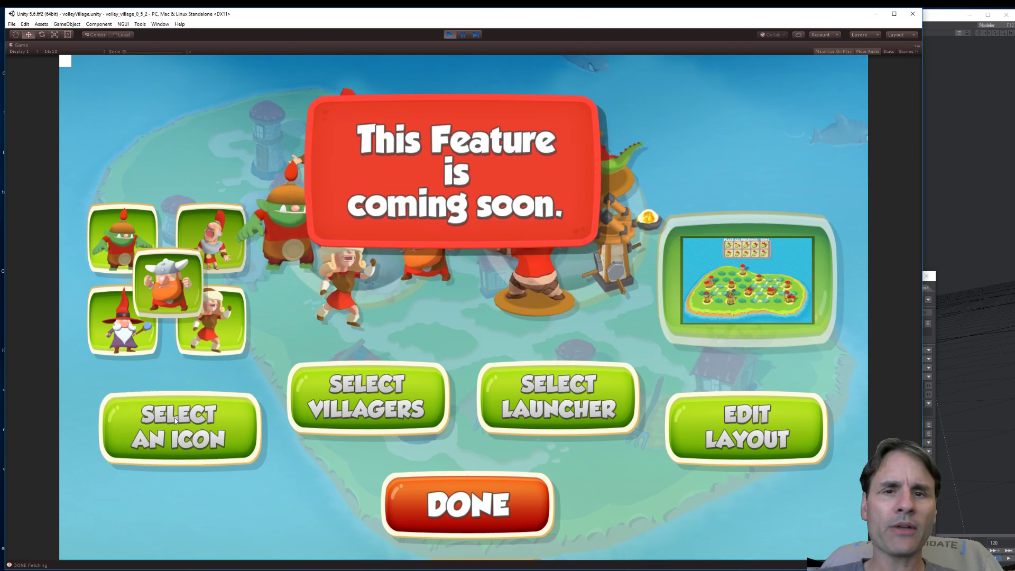
click(174, 419)
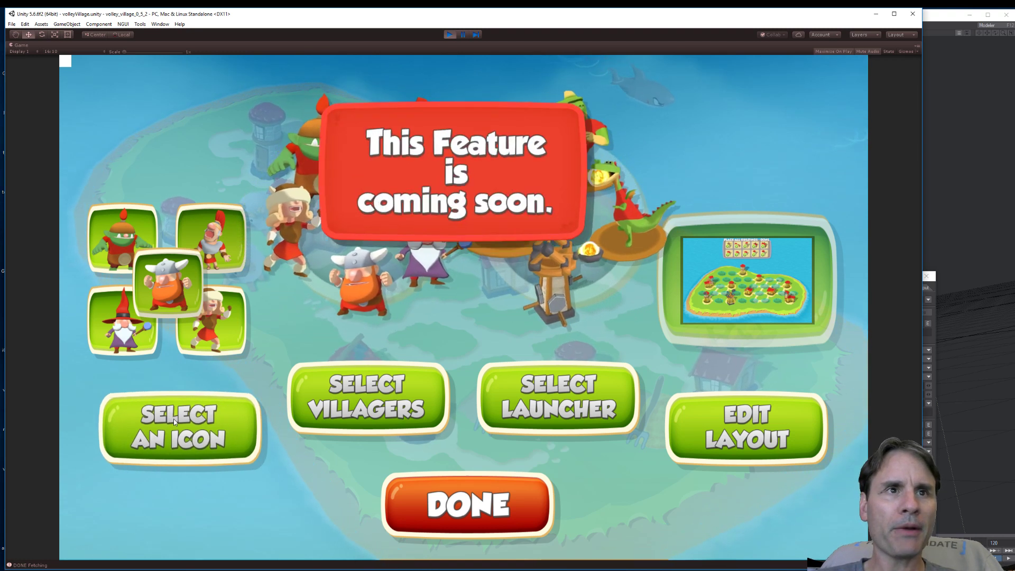
click(481, 492)
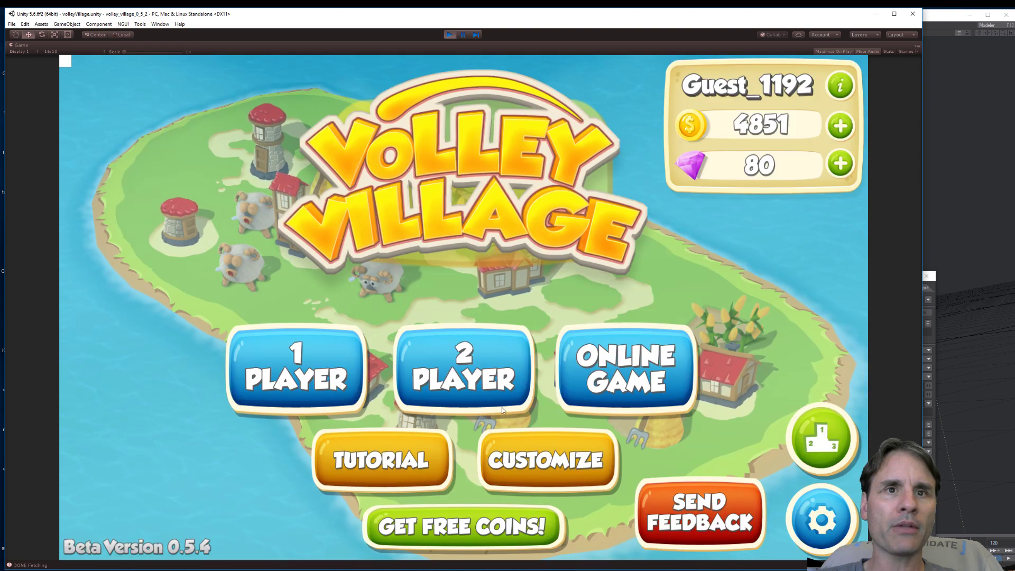
View the free coin offers and the coin purchase options, then return to the main menu
click(450, 524)
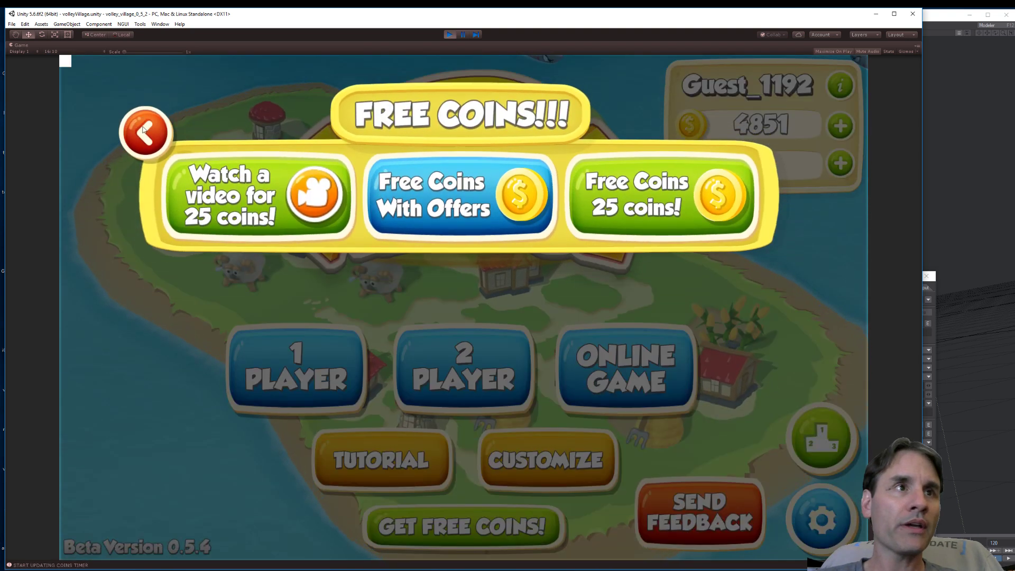
click(847, 132)
click(847, 132)
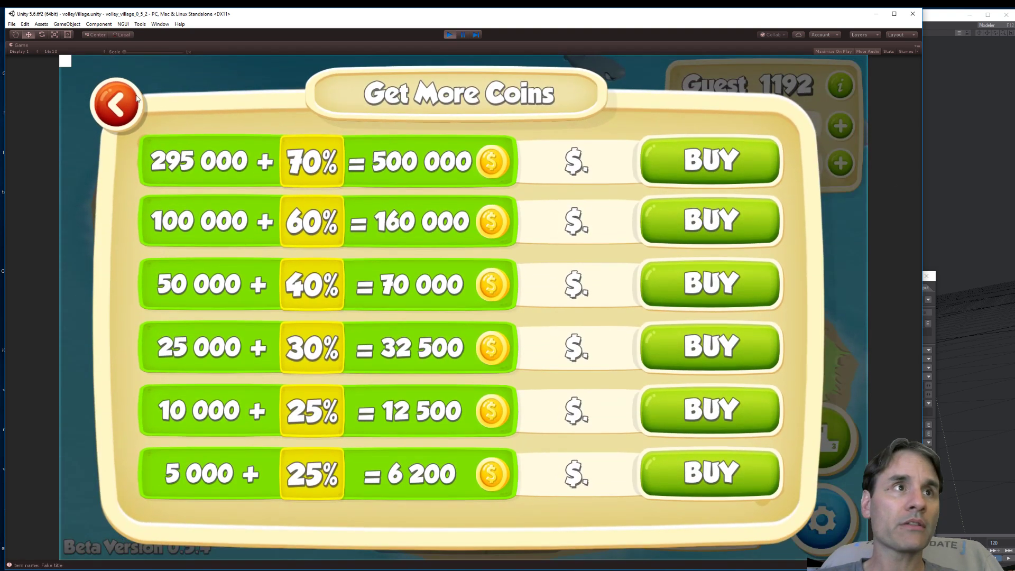
click(846, 483)
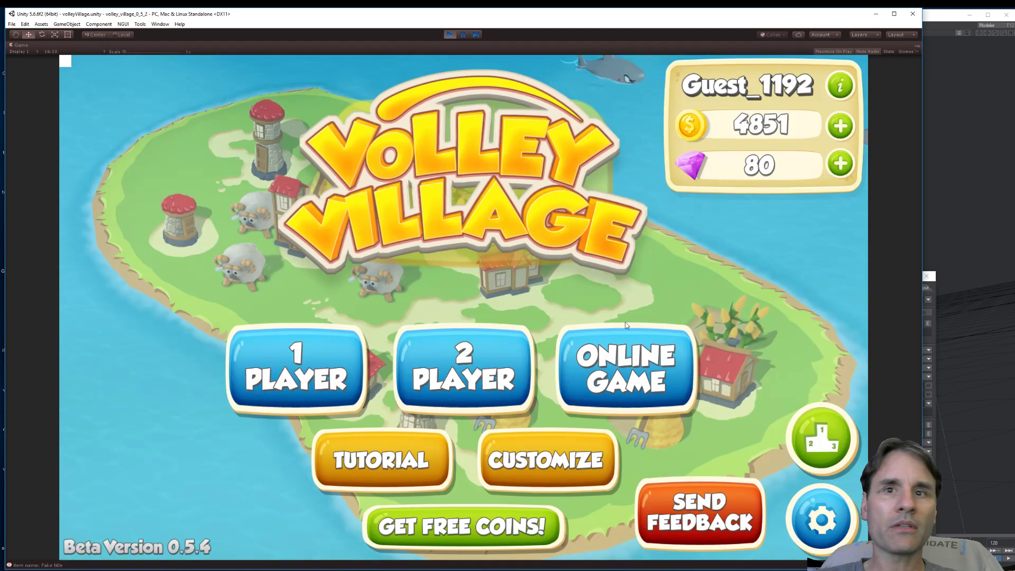
Check the Top Cash Winners and Most Victories leaderboards, then return to the main menu
click(823, 443)
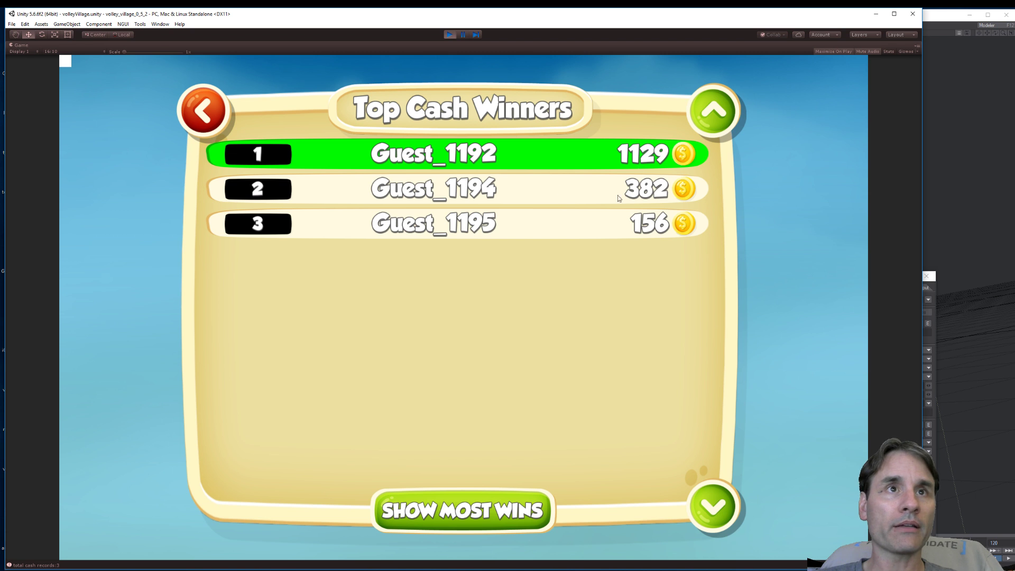
click(450, 521)
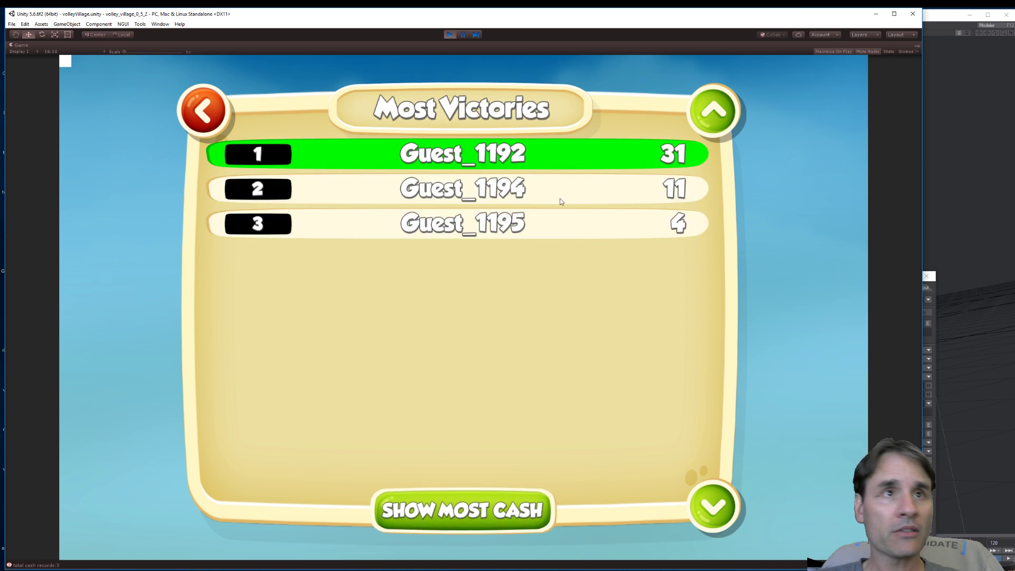
click(211, 112)
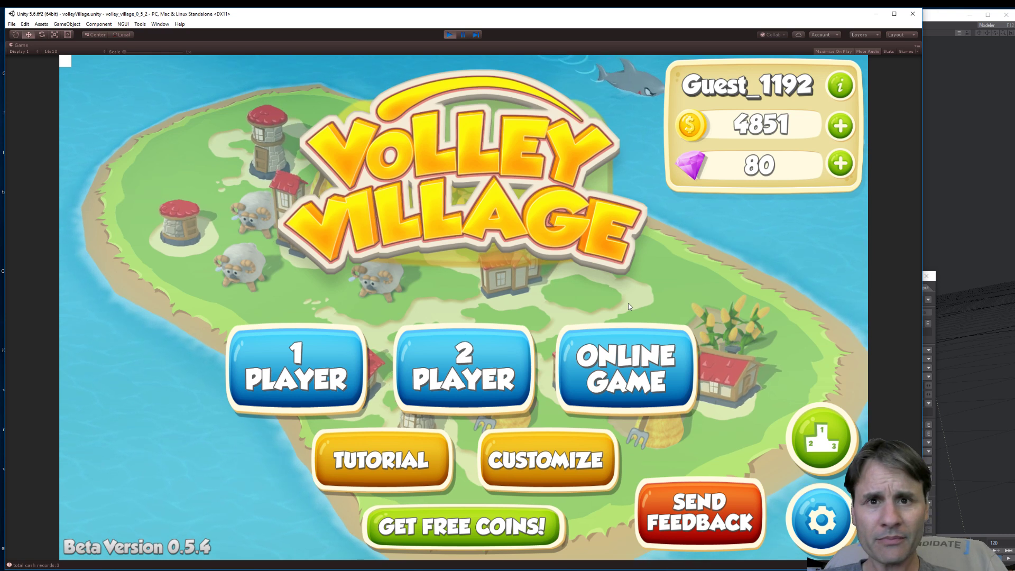
Start a two-player match and quit it, and view the feedback form before returning to the main menu
click(472, 362)
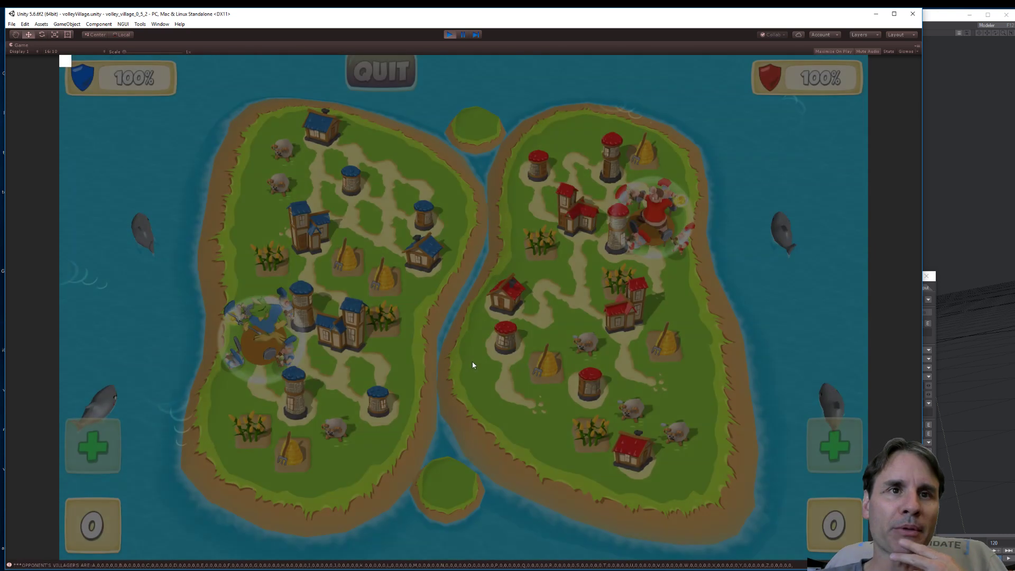
click(392, 66)
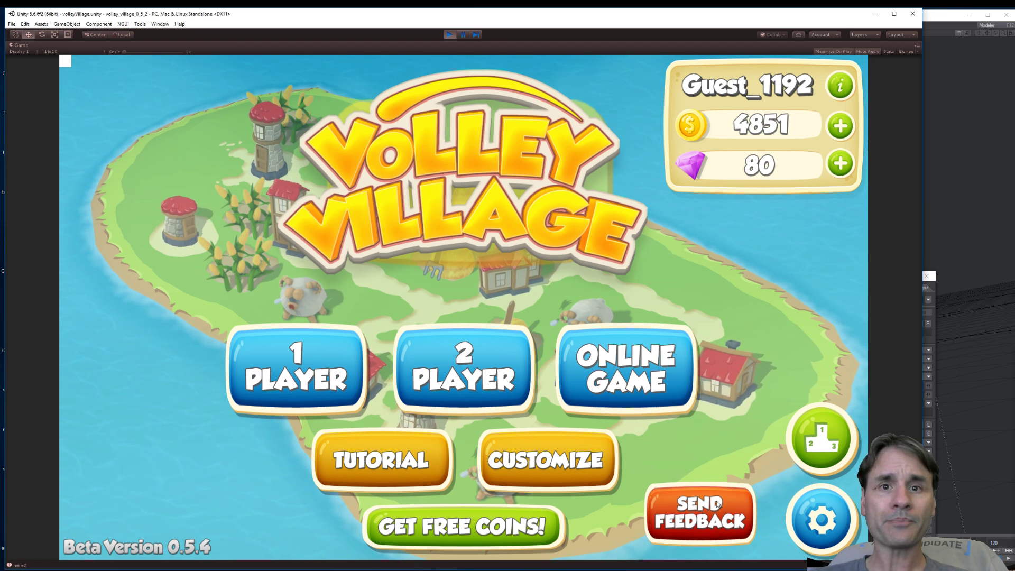
click(699, 512)
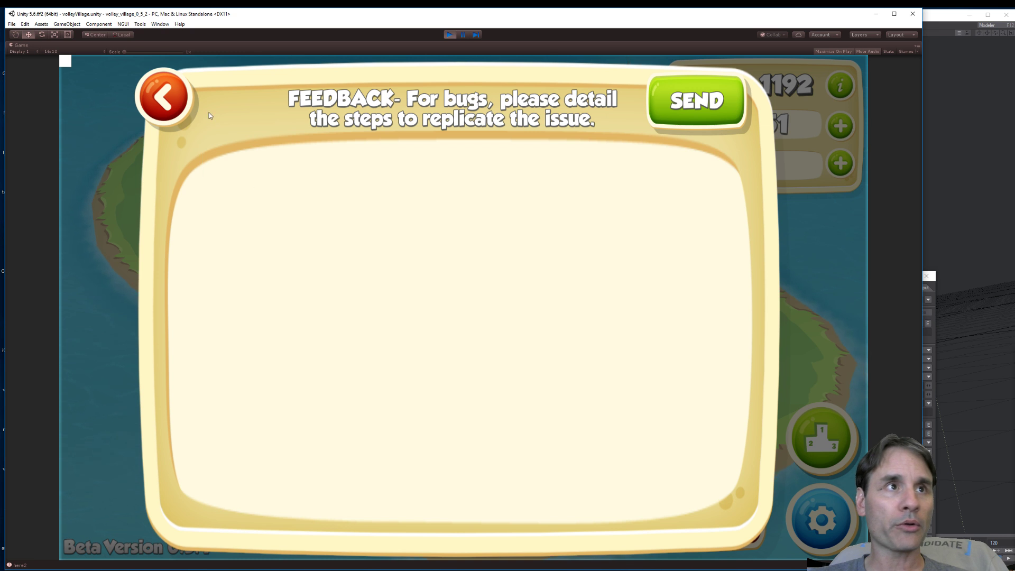
click(185, 89)
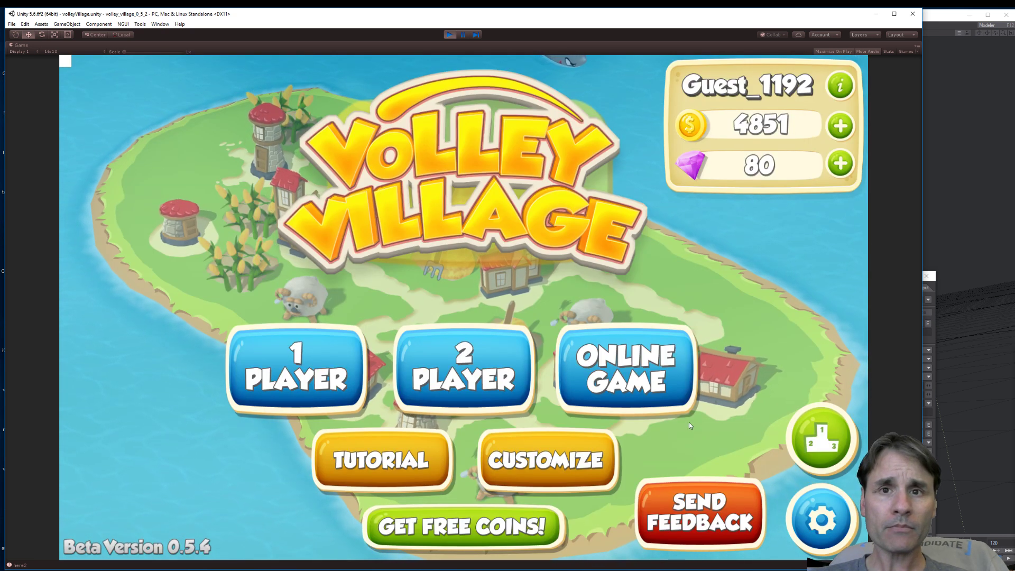
View the online match entry fees and the friend challenge screen, then return to the main menu
click(603, 390)
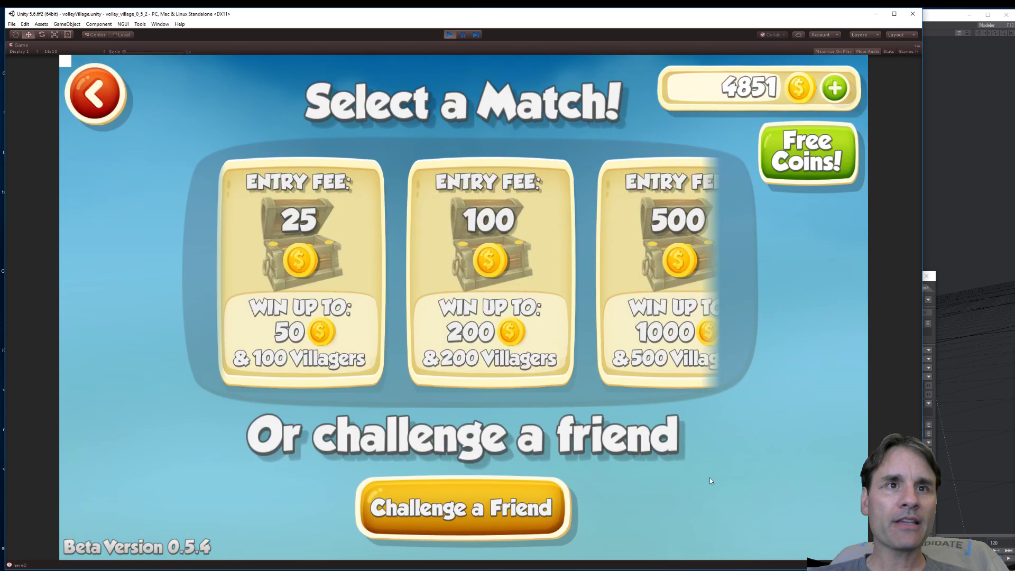
drag(528, 280, 653, 367)
click(476, 509)
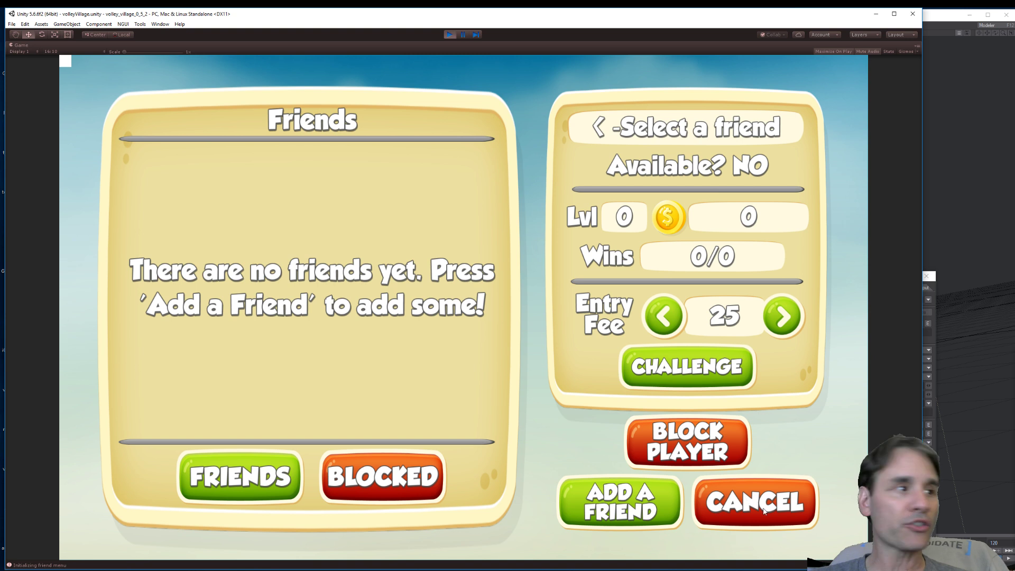
click(748, 501)
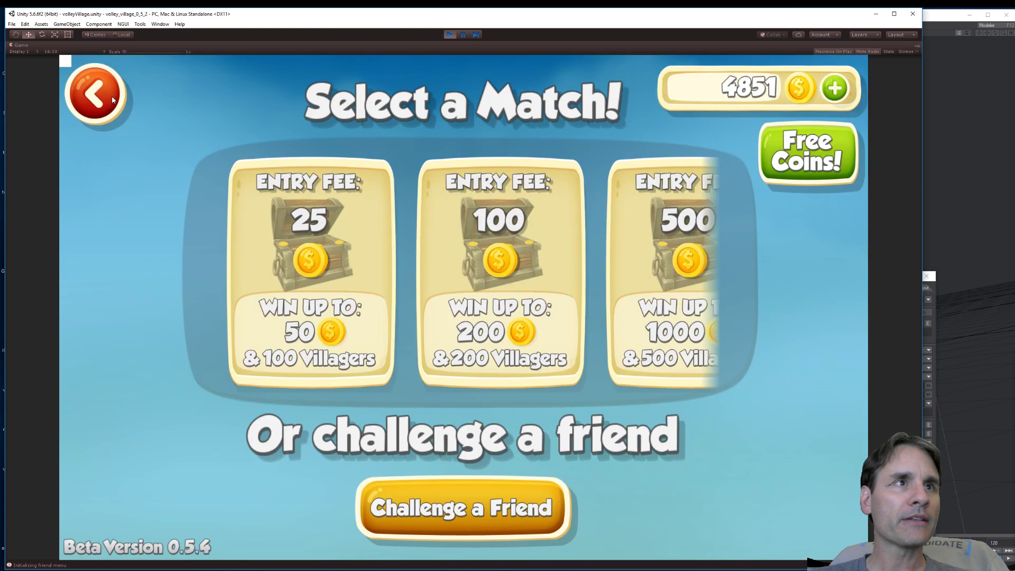
click(112, 99)
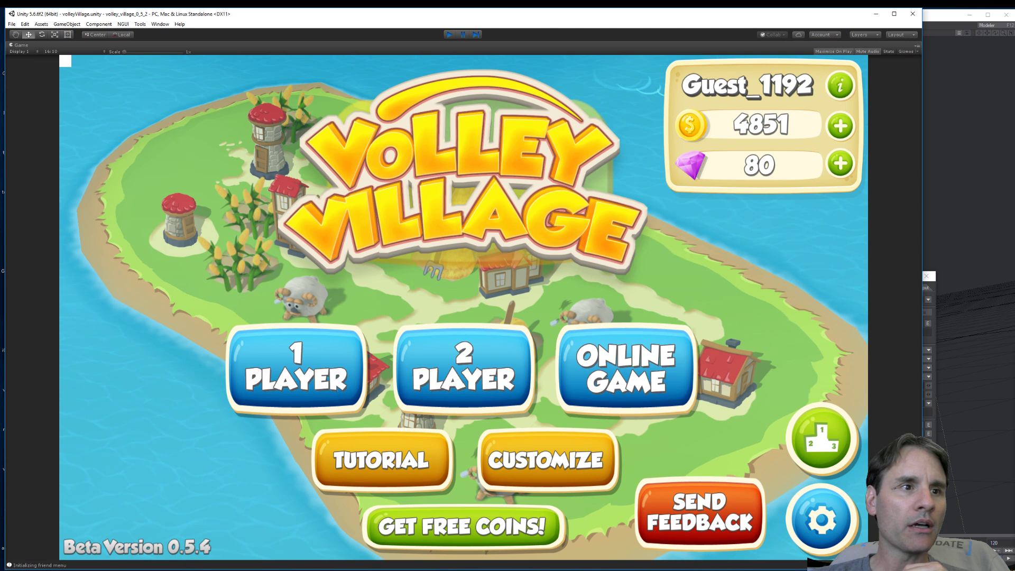
Stop the running game, switch to vv_todo.txt in Notepad and move its window over the Unity editor
key(ctrl+p)
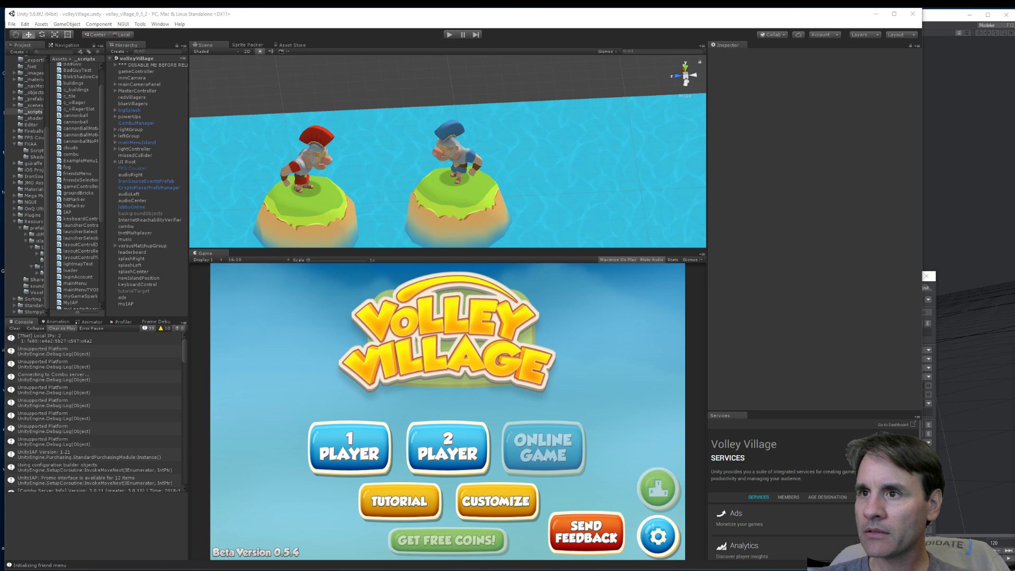
key(alt+Tab)
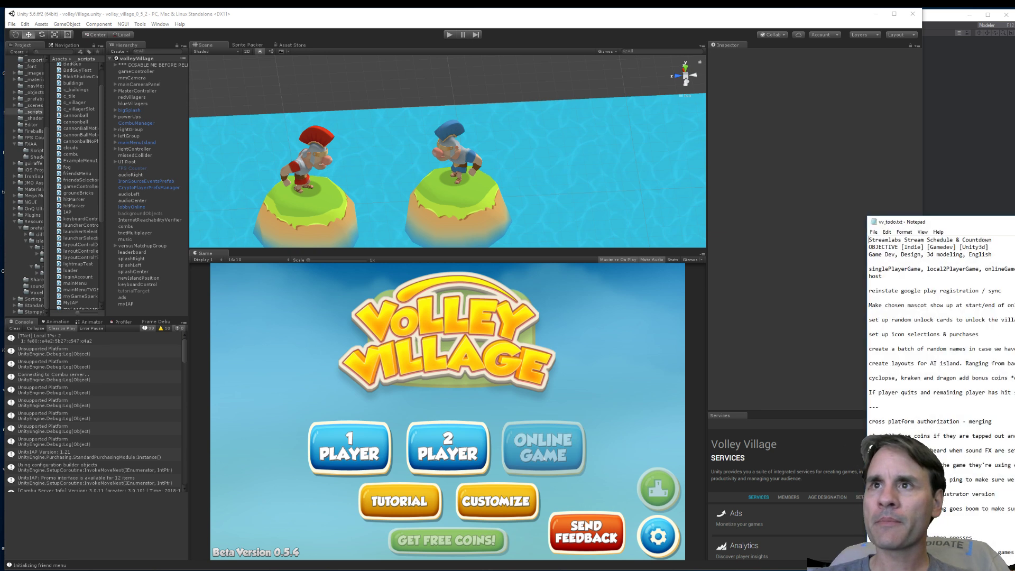
drag(878, 222, 407, 118)
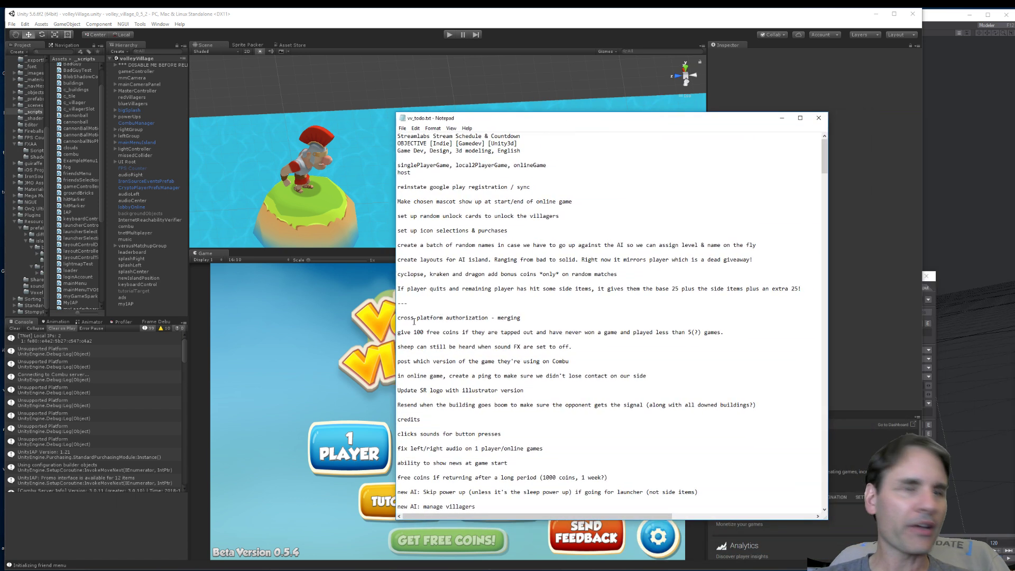
Examine the pending tasks, power-up notes and completed items in vv_todo.txt, and return to the beginning of the file
drag(418, 296, 386, 195)
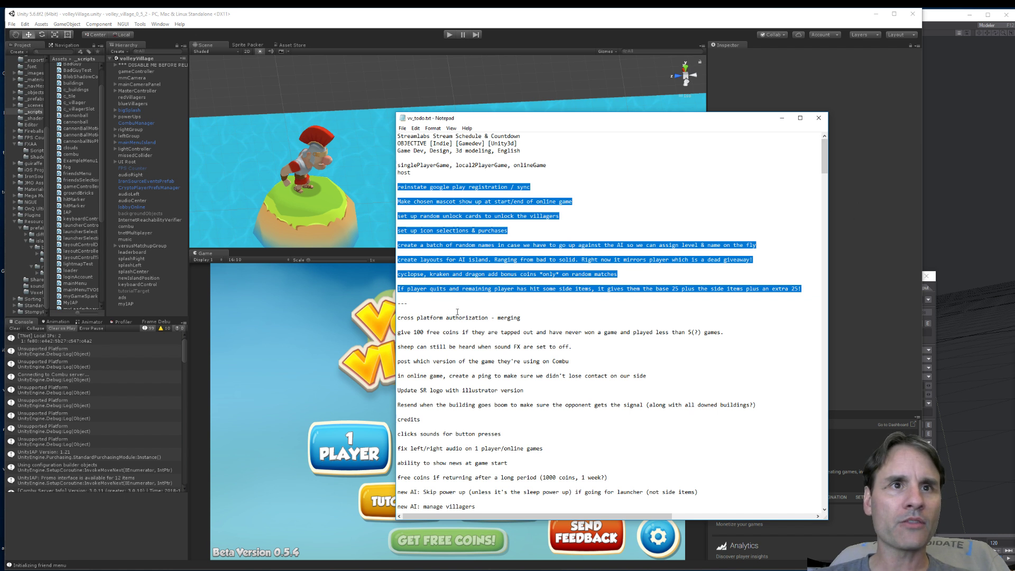
drag(398, 332, 401, 354)
scroll(452, 360, down, 7)
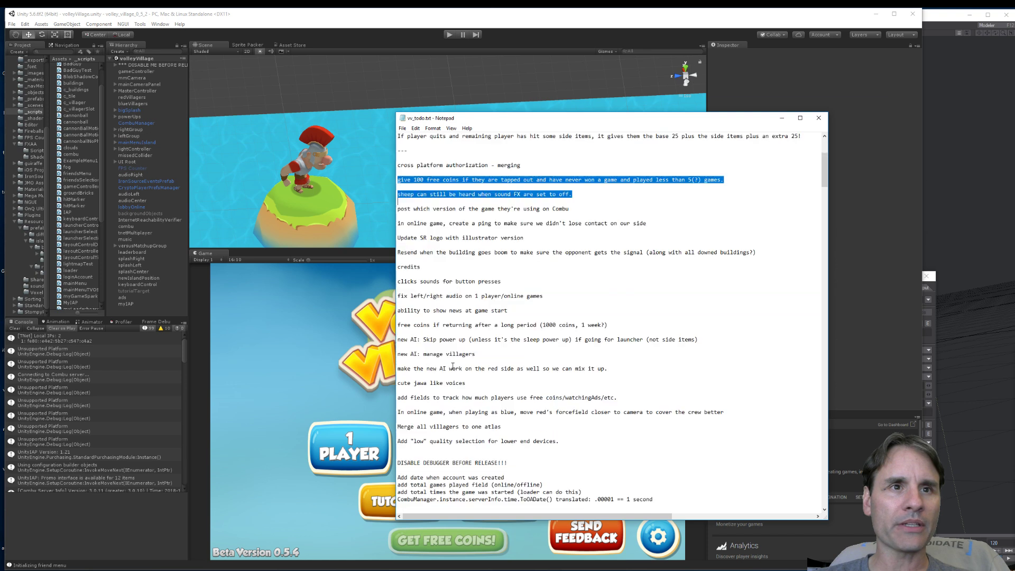
scroll(453, 366, down, 20)
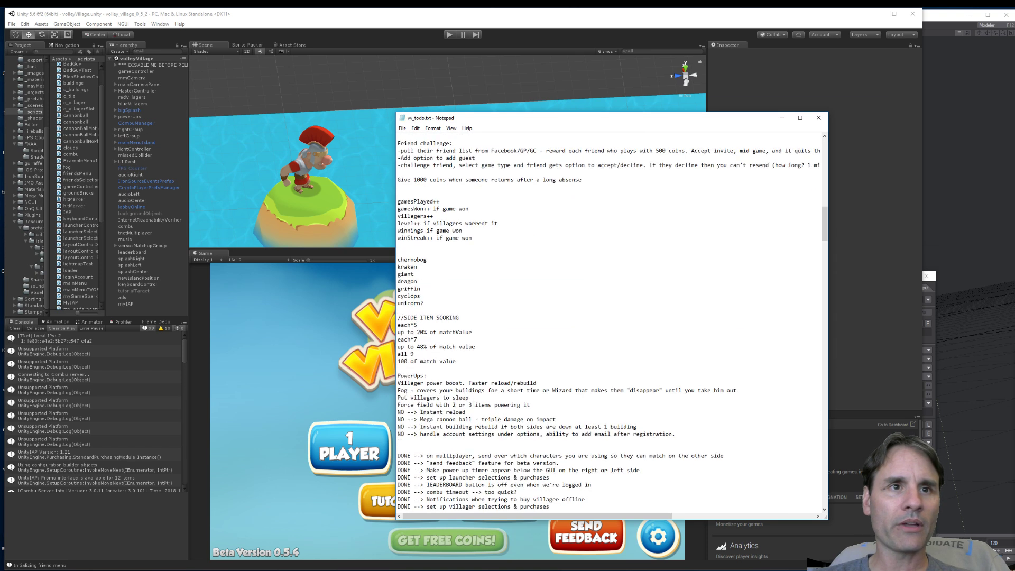
scroll(474, 404, down, 6)
scroll(444, 317, down, 8)
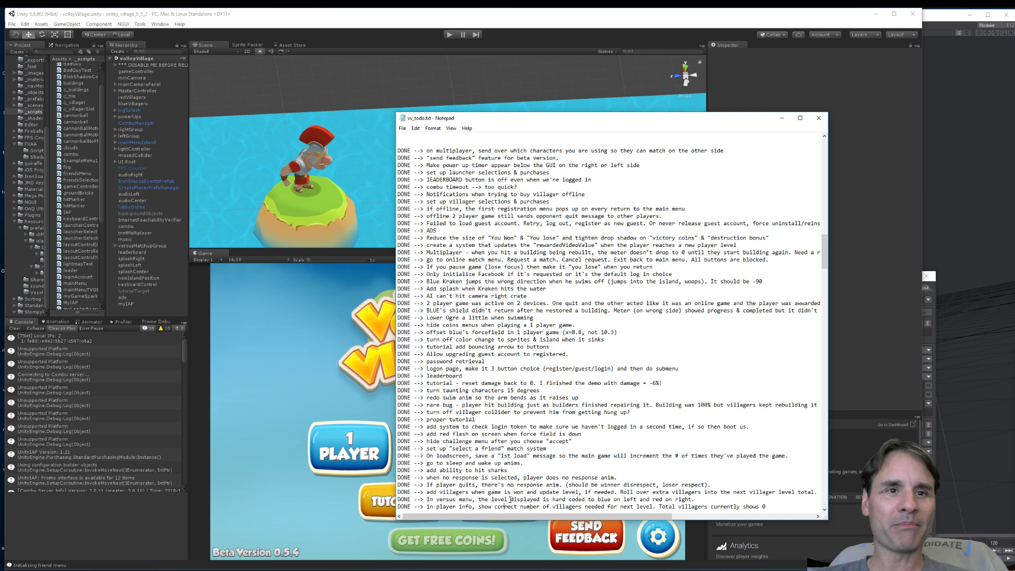
scroll(510, 499, down, 16)
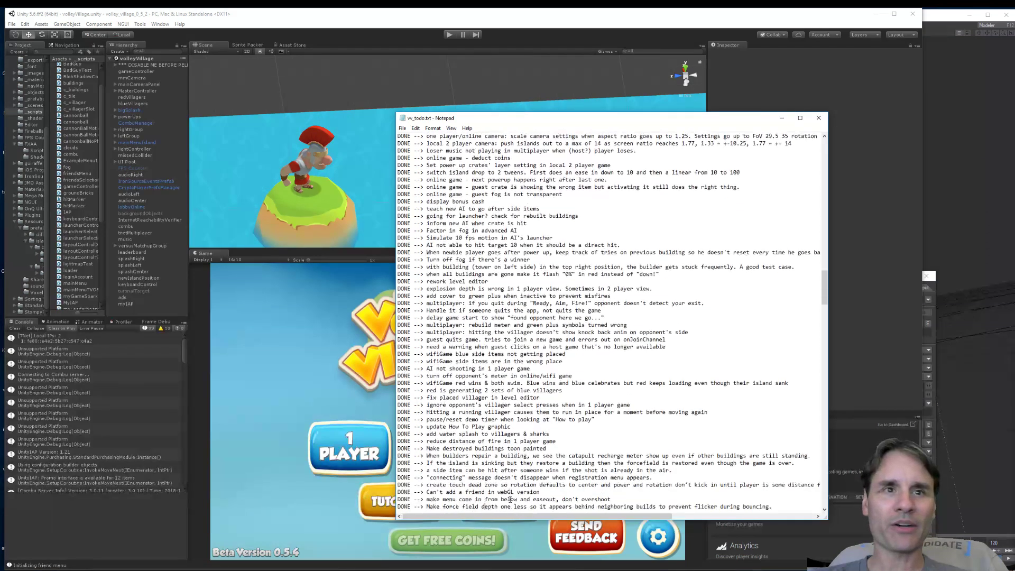
scroll(511, 500, down, 15)
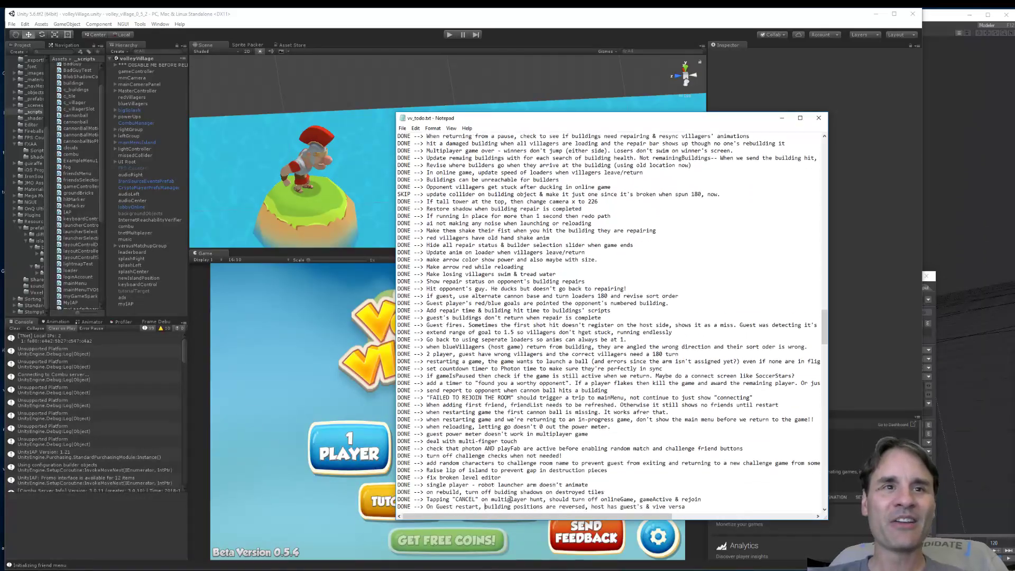
scroll(511, 499, down, 14)
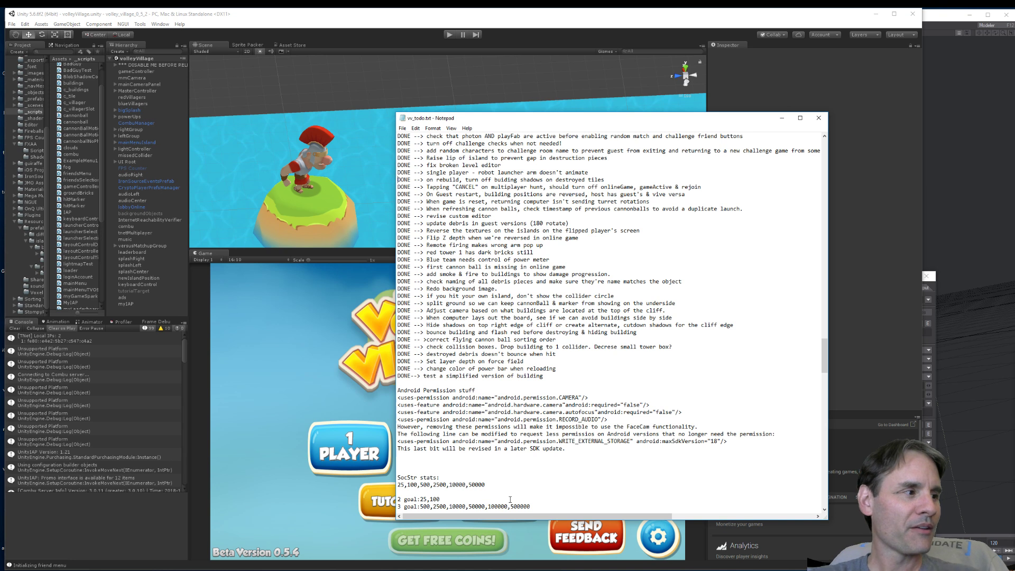
key(ctrl+Home)
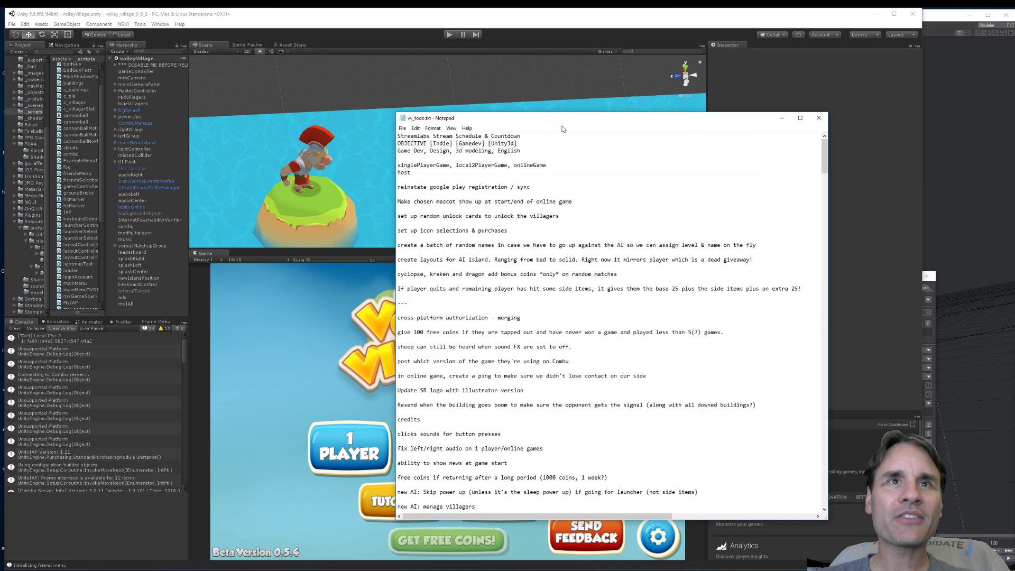
Switch back to Unity, run the game to its main menu, and stop it
key(alt+Tab)
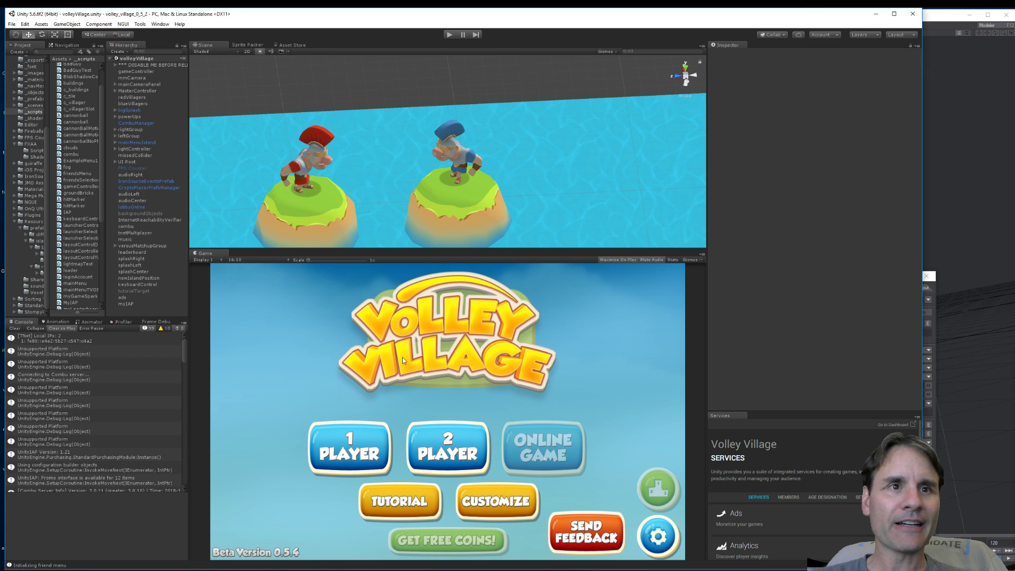
click(450, 35)
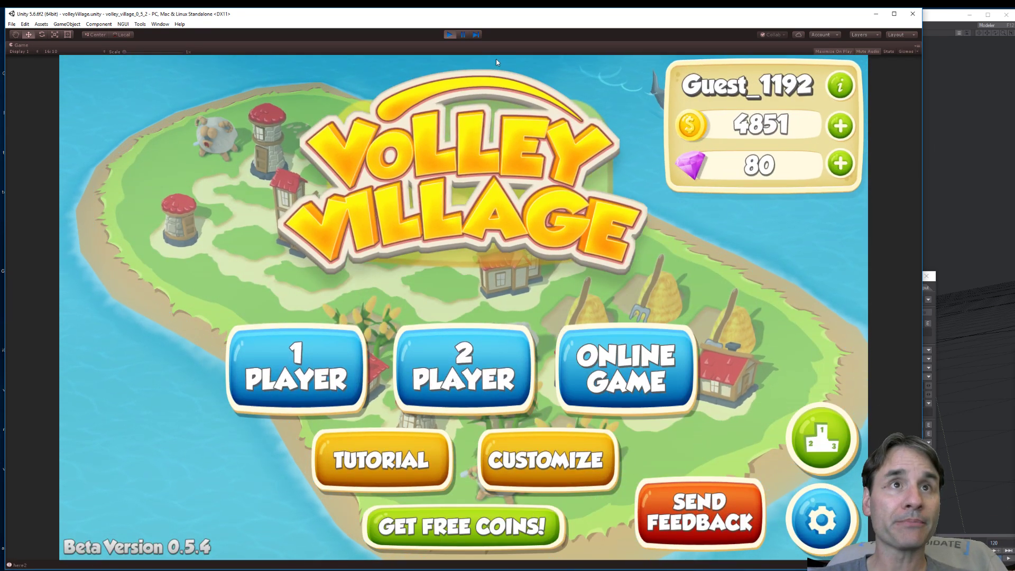
click(449, 35)
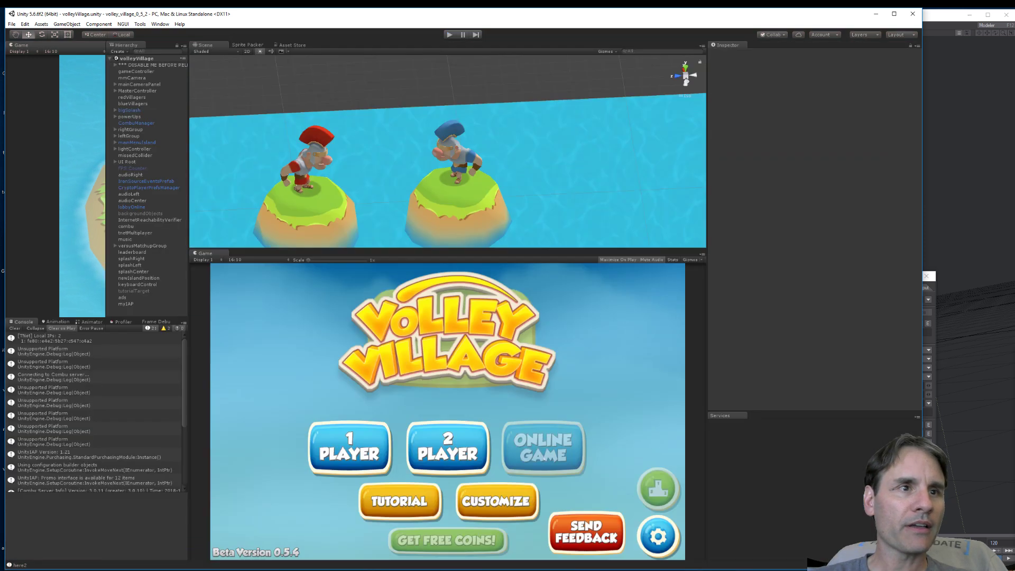
Switch to Maya LT, examine the dwarf's full-body icon pose, and briefly bring up the vv_todo.txt notes
click(232, 551)
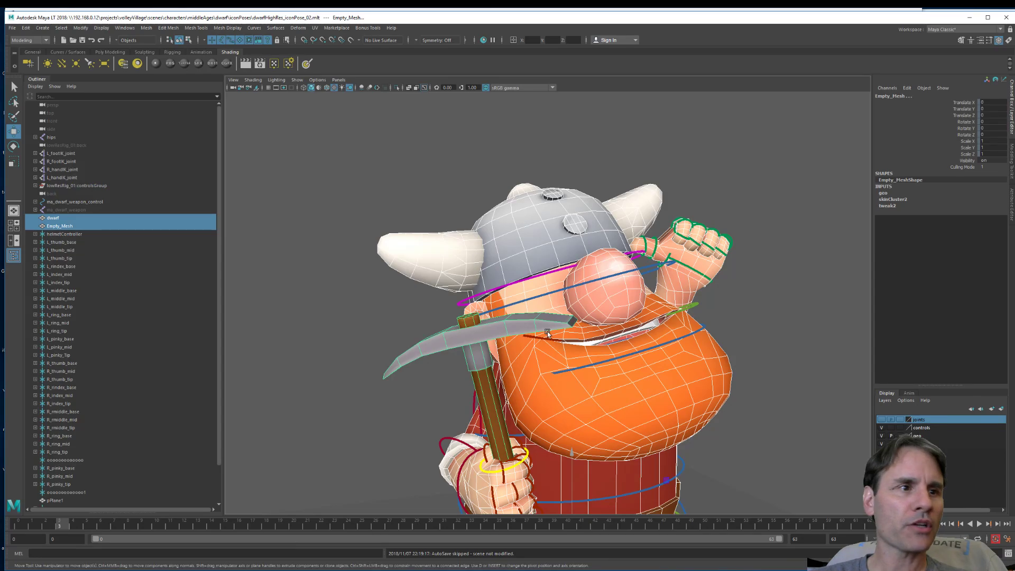
scroll(544, 238, down, 6)
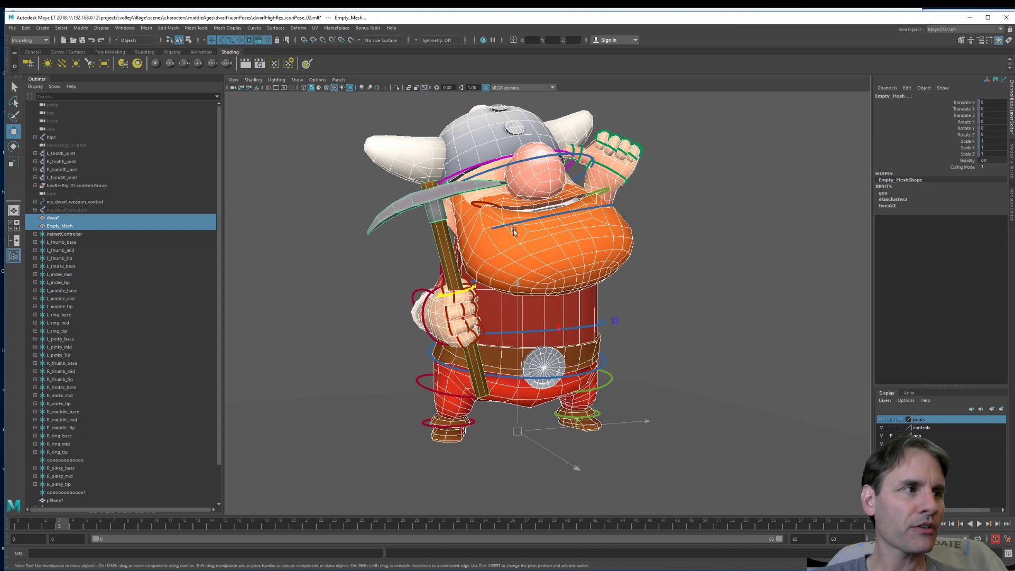
scroll(502, 230, up, 4)
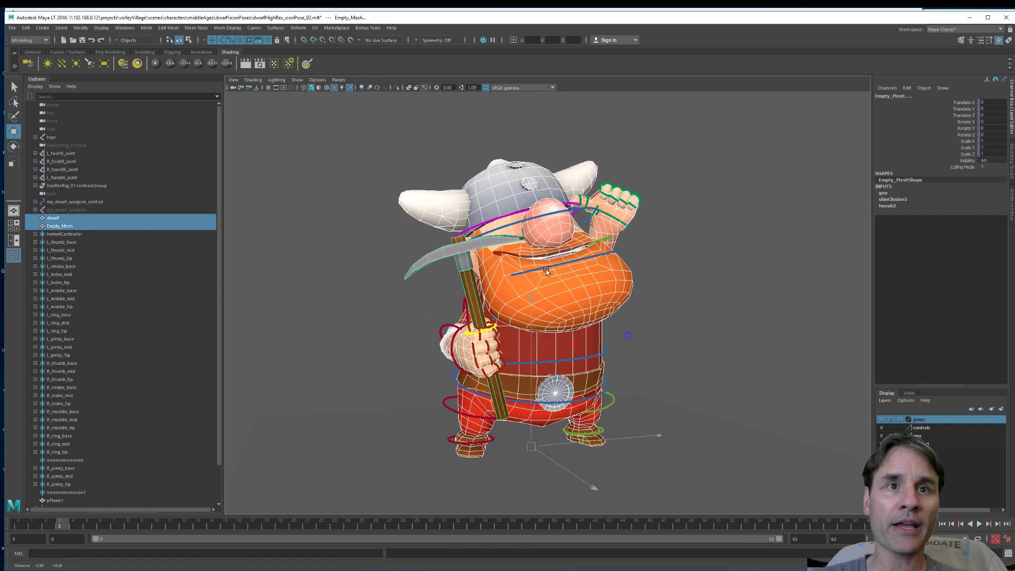
alt+middle_drag(548, 290, 548, 267)
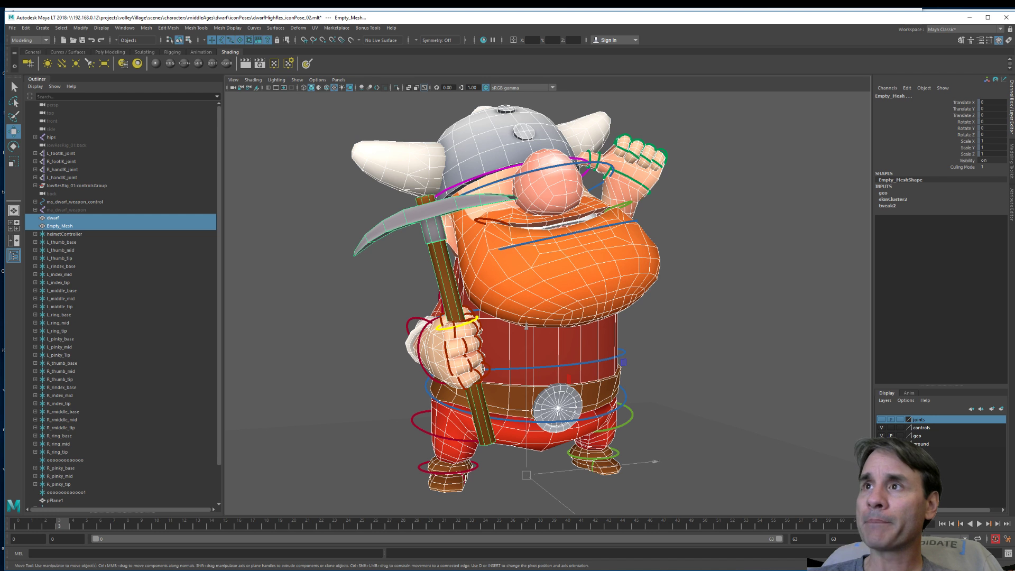
key(alt+Tab)
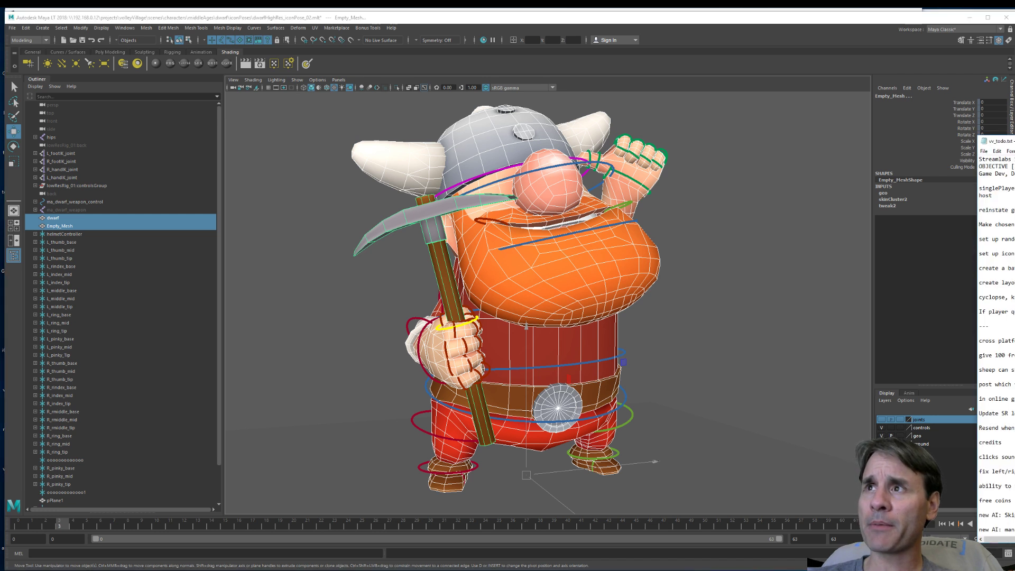
key(alt+Tab)
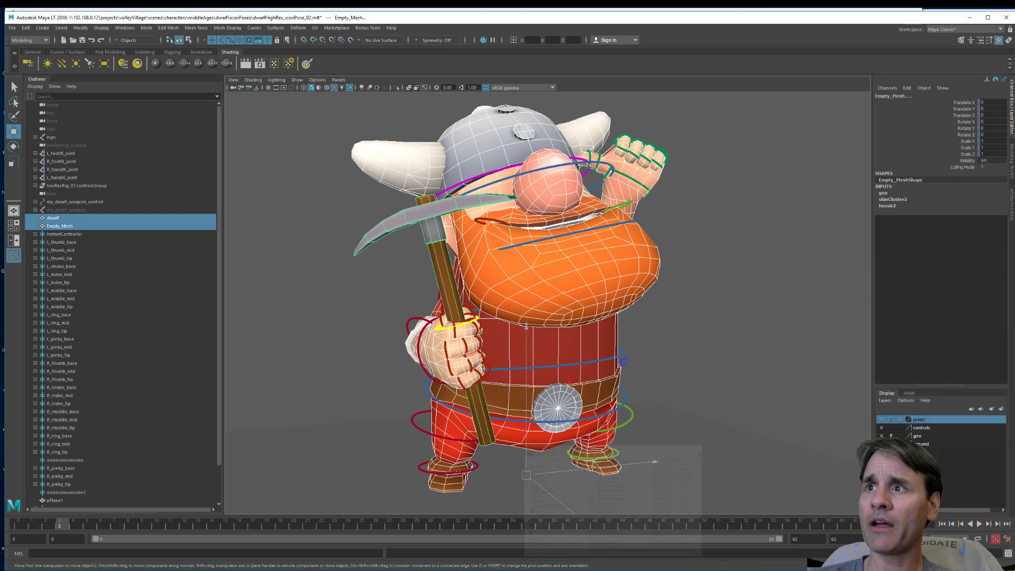